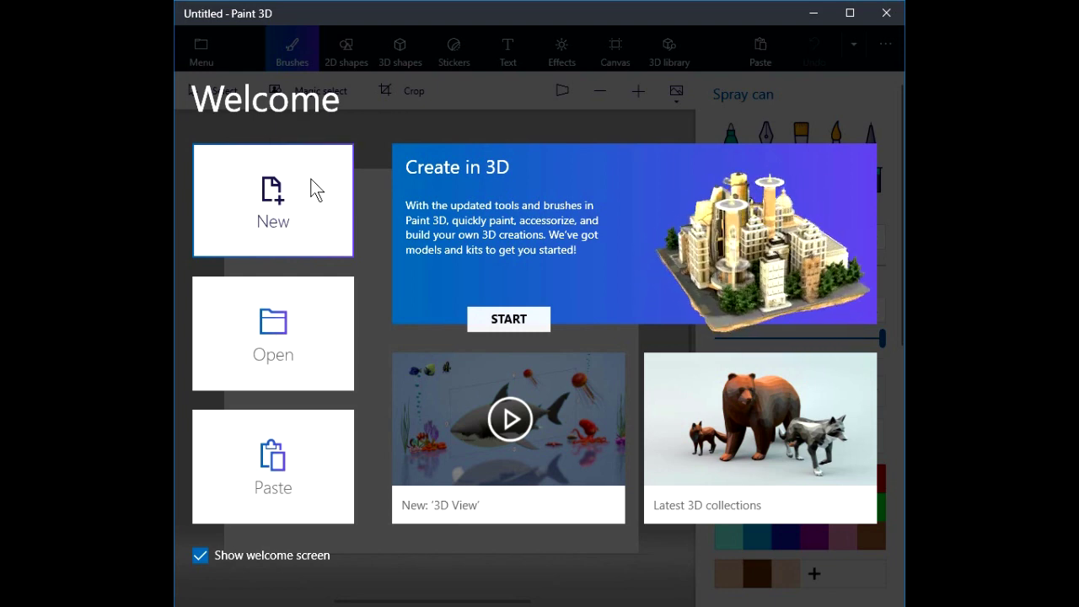
Create a new blank project and show the text labels on the main toolbar.
left_click(312, 189)
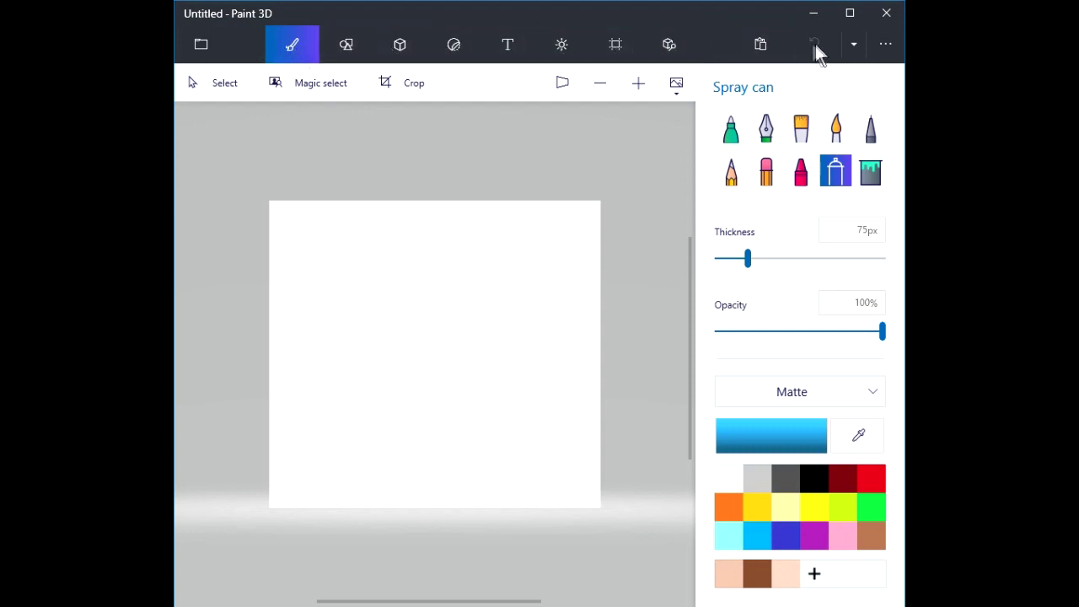
left_click(881, 43)
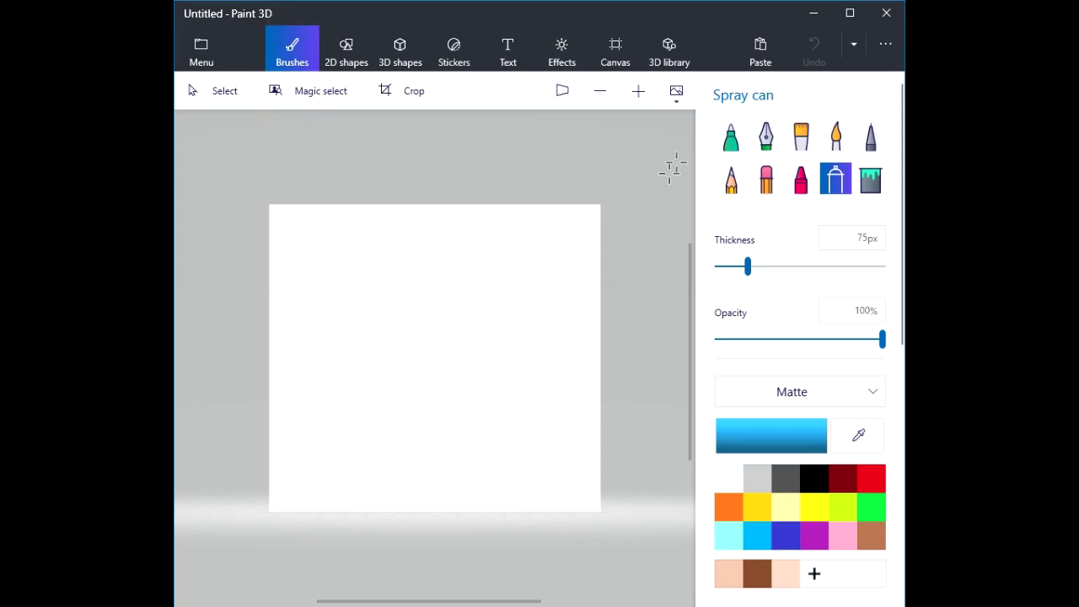
With the 12 px Marker, draw two red squiggles along the canvas's upper edge and a green curved line beneath them.
left_click(734, 141)
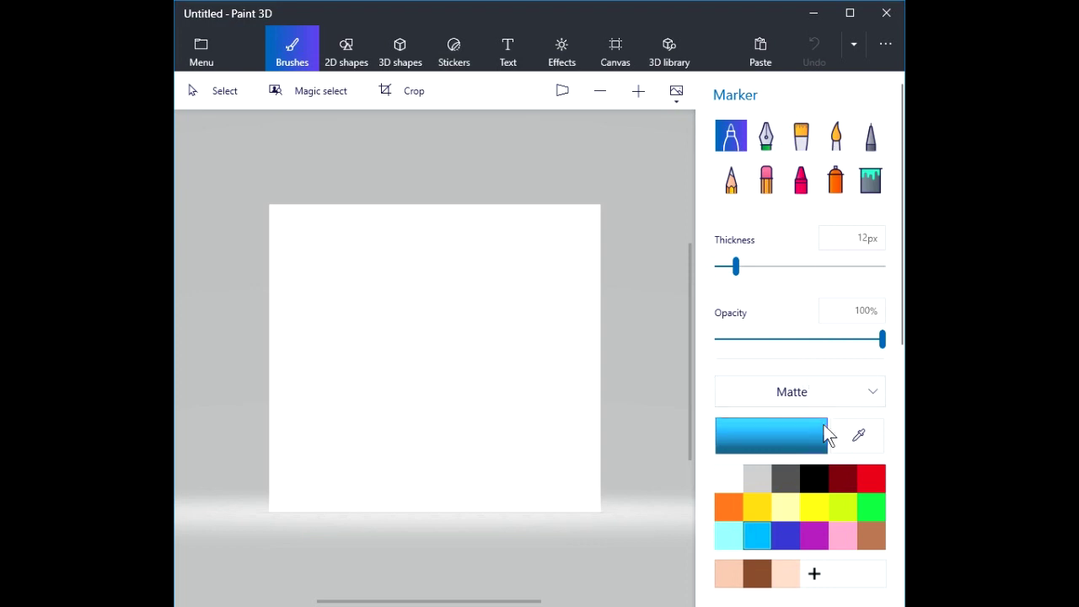
left_click(871, 484)
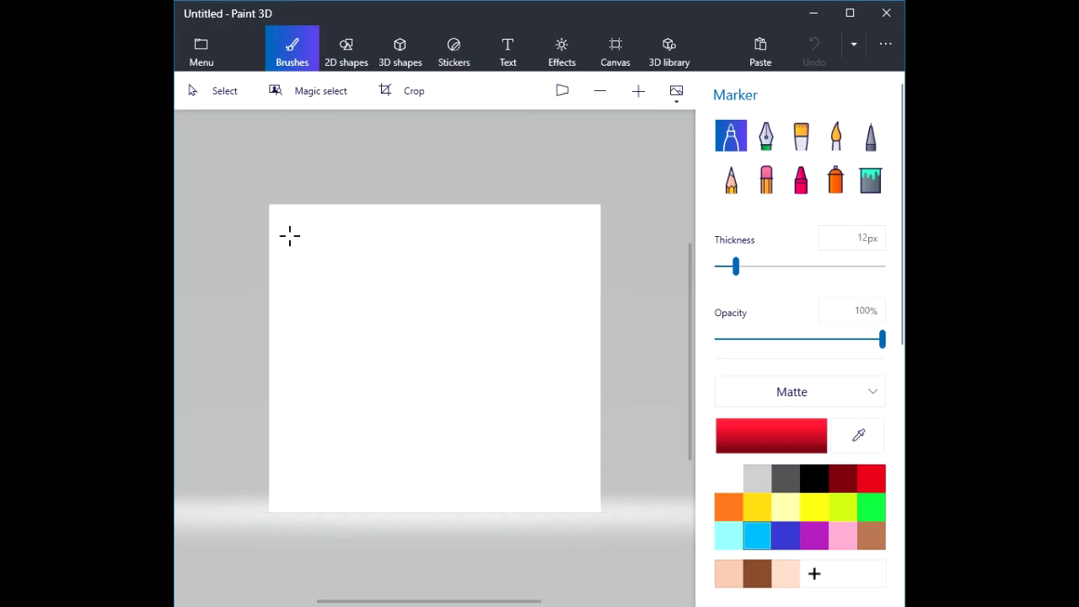
mouse_move(289, 236)
left_mouse_down()
mouse_move(350, 235)
mouse_move(346, 217)
mouse_move(331, 222)
mouse_move(330, 250)
mouse_move(307, 281)
mouse_move(297, 275)
mouse_move(307, 254)
mouse_move(349, 270)
mouse_move(377, 251)
mouse_move(372, 242)
mouse_move(354, 292)
mouse_move(332, 291)
mouse_move(369, 290)
mouse_move(410, 244)
mouse_move(398, 226)
left_mouse_up()
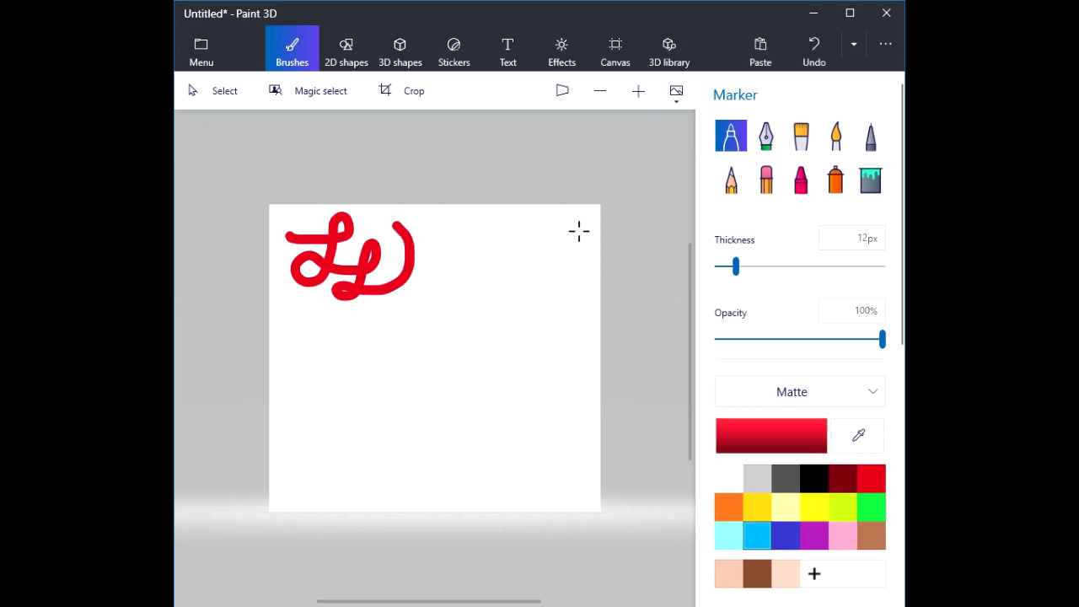
mouse_move(571, 226)
left_mouse_down()
mouse_move(544, 222)
mouse_move(516, 240)
mouse_move(574, 257)
mouse_move(522, 254)
mouse_move(514, 266)
mouse_move(570, 272)
left_mouse_up()
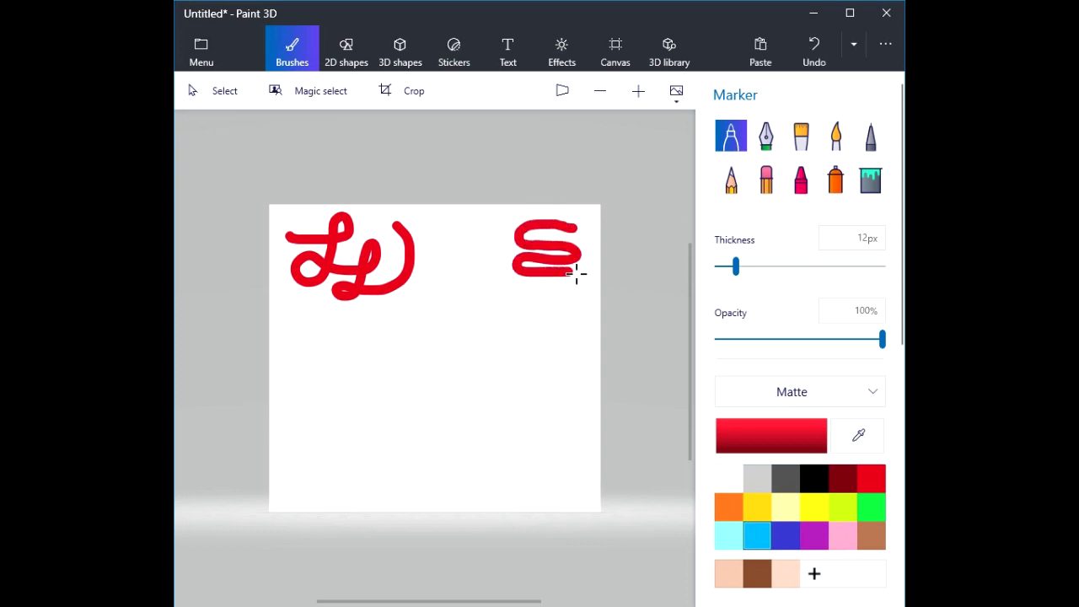
left_click(873, 507)
mouse_move(283, 297)
left_mouse_down()
mouse_move(306, 314)
mouse_move(382, 319)
mouse_move(415, 306)
mouse_move(459, 244)
mouse_move(480, 291)
mouse_move(566, 308)
left_mouse_up()
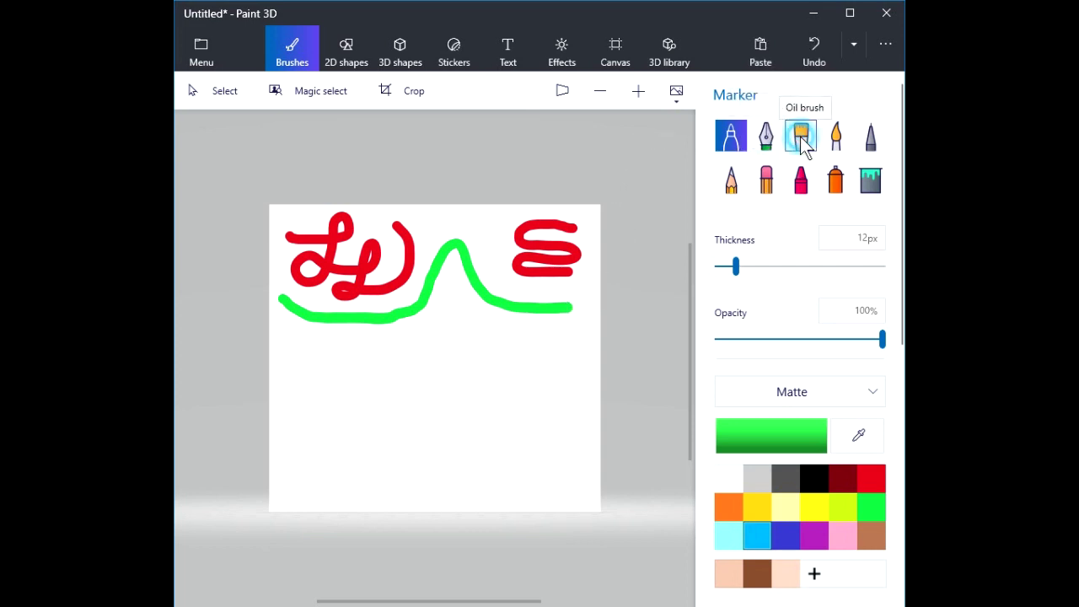
Paint a horizontal gold bar below the green line and a vertical one at its right end with the 50 px Oil brush.
left_click(801, 137)
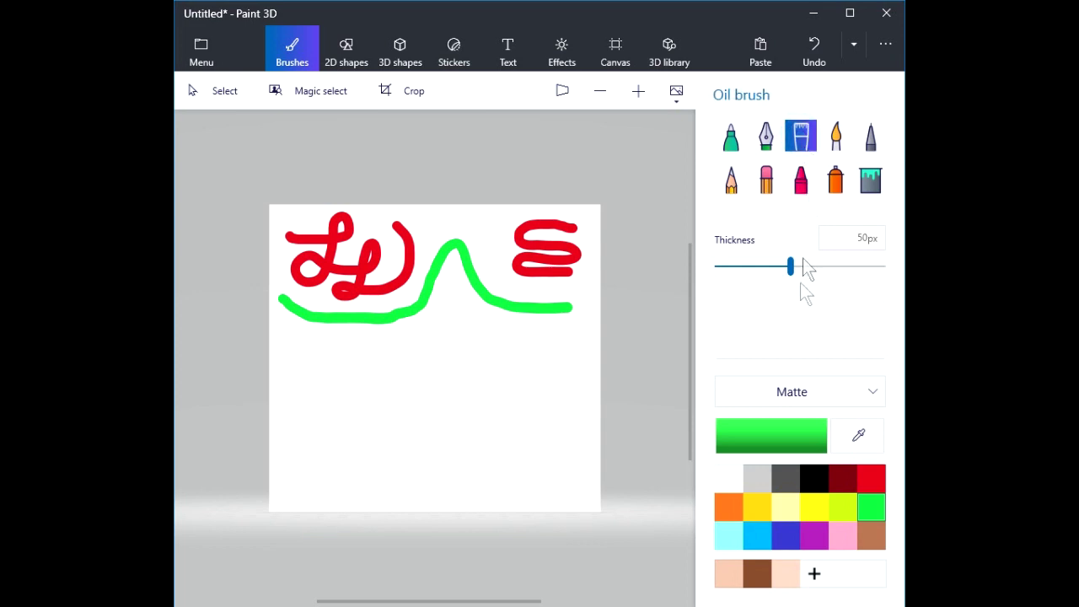
left_click(752, 502)
left_click_drag(285, 351, 455, 347)
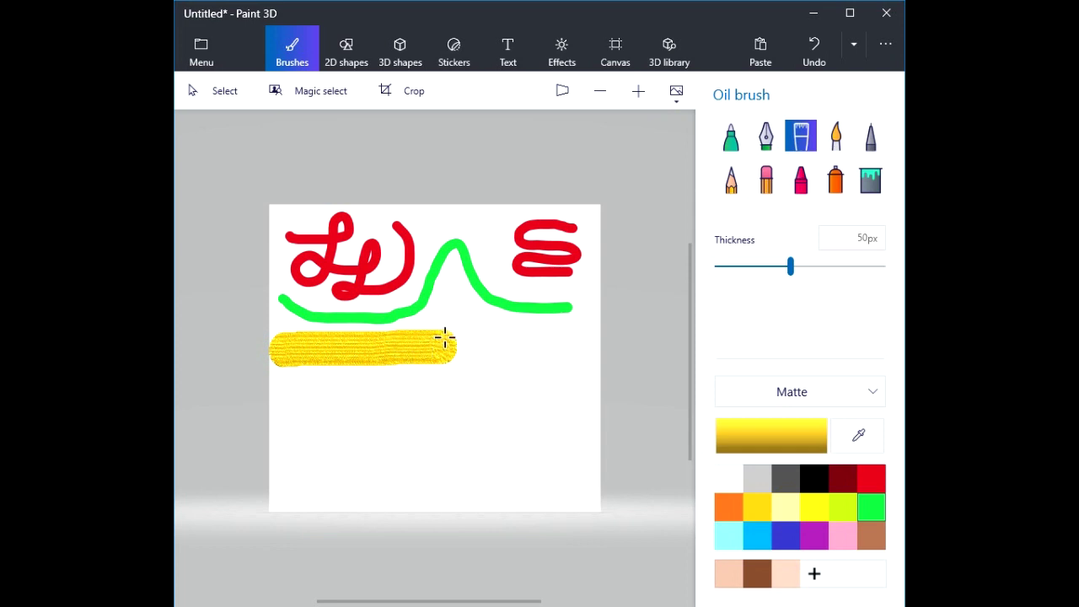
left_click_drag(453, 291, 455, 368)
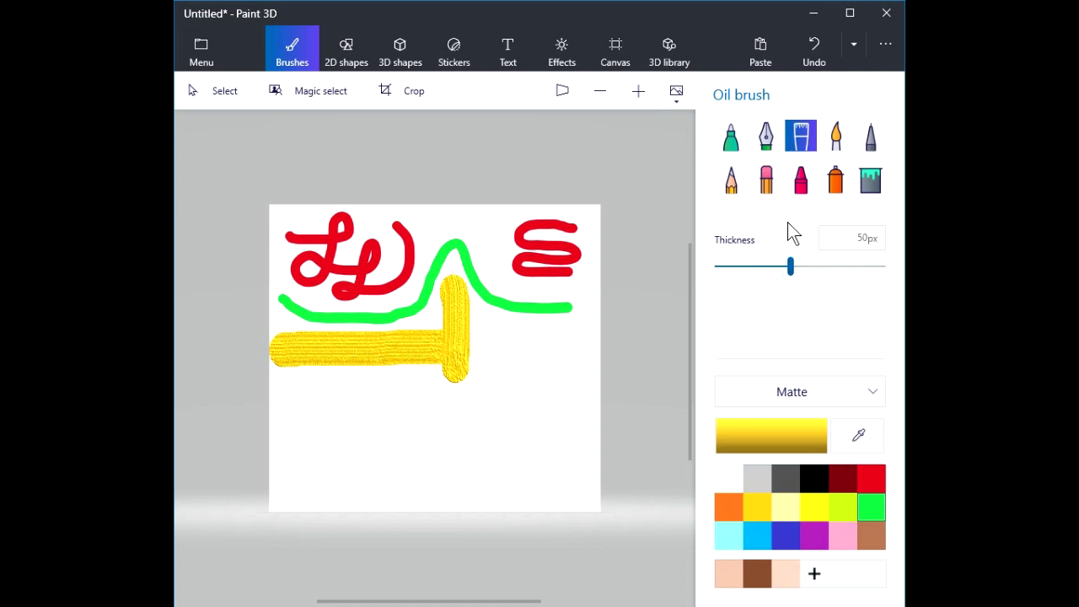
Paint light yellow Watercolor strokes over the drawing at 75% opacity, plus a vertical one through the right red squiggle at 100%.
left_click(836, 137)
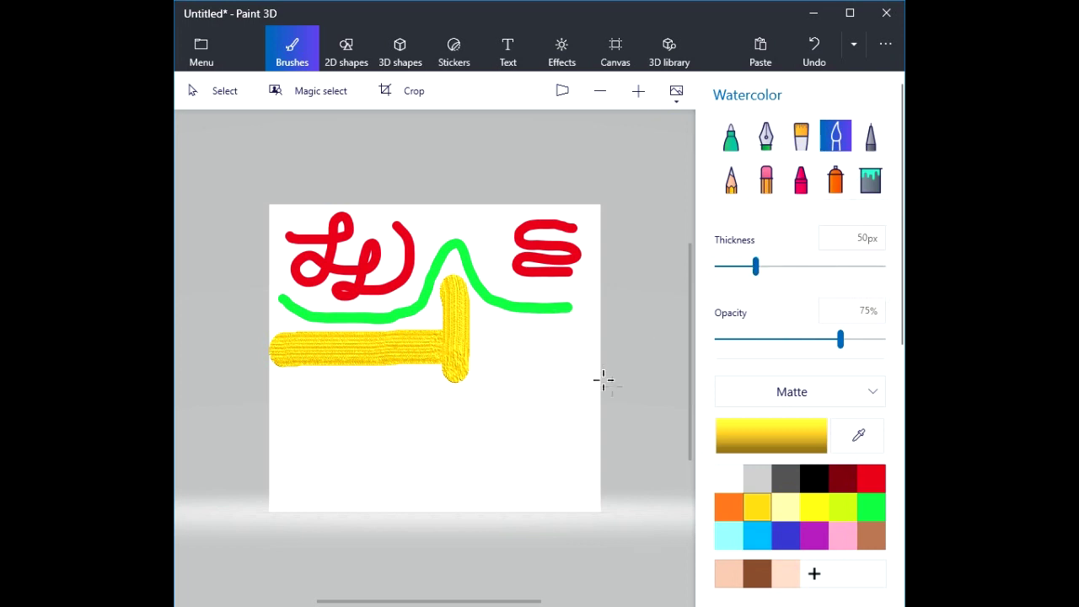
left_click(790, 508)
mouse_move(530, 324)
left_mouse_down()
mouse_move(508, 322)
mouse_move(472, 355)
left_mouse_up()
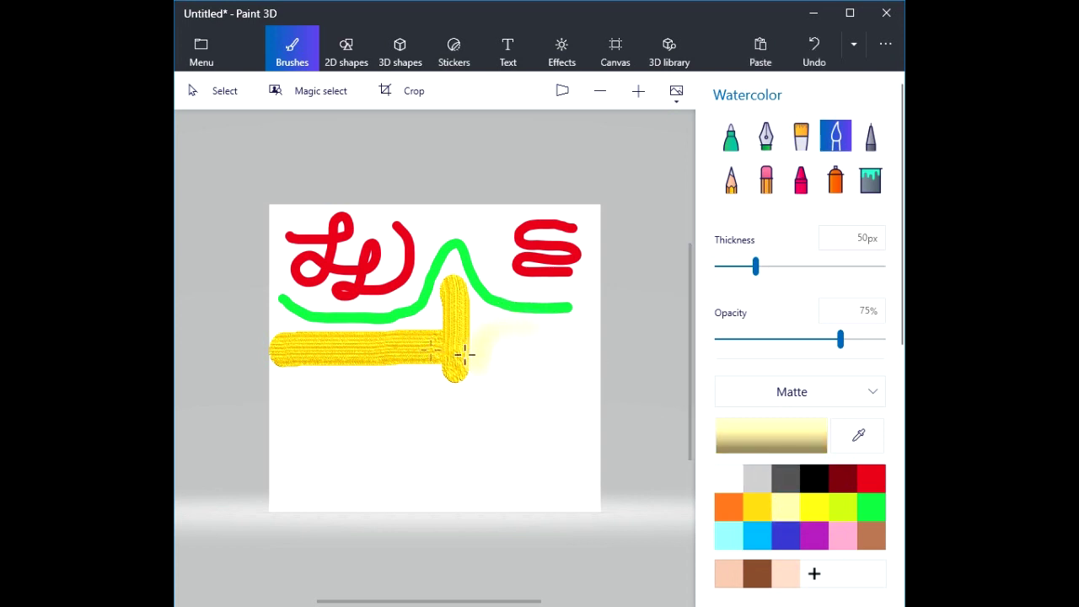
mouse_move(445, 236)
left_mouse_down()
mouse_move(424, 250)
mouse_move(411, 349)
mouse_move(383, 412)
left_mouse_up()
mouse_move(312, 221)
left_mouse_down()
mouse_move(303, 216)
mouse_move(370, 274)
mouse_move(380, 326)
mouse_move(359, 393)
mouse_move(385, 399)
left_mouse_up()
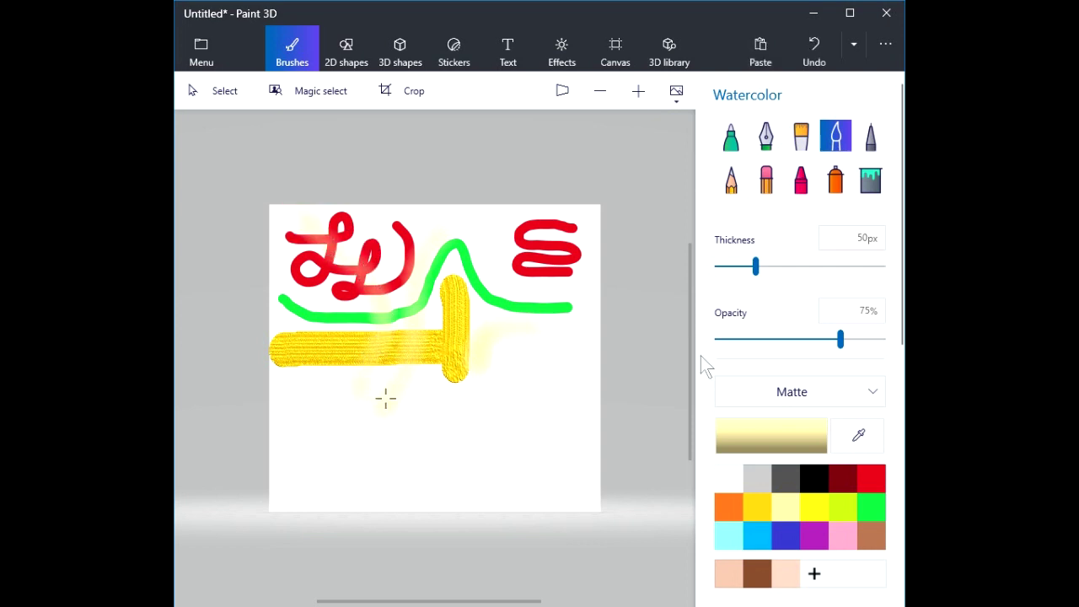
left_click_drag(838, 342, 885, 342)
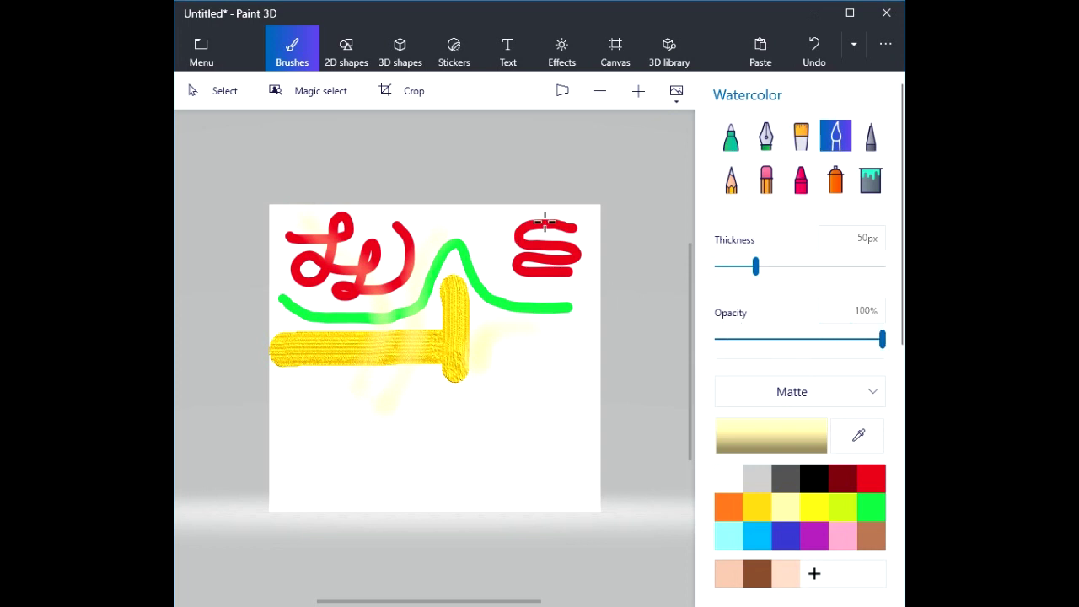
mouse_move(552, 384)
left_mouse_down()
mouse_move(549, 244)
mouse_move(557, 352)
left_mouse_up()
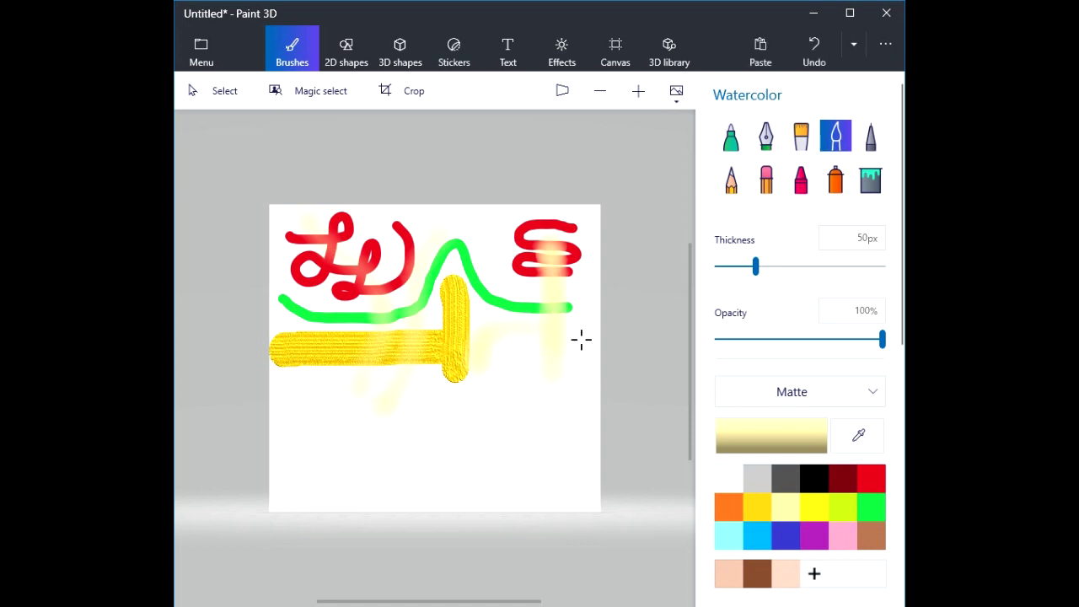
Draw a thin yellow wavy line below the gold bar with the Pixel pen at 4 px thickness.
left_click(873, 147)
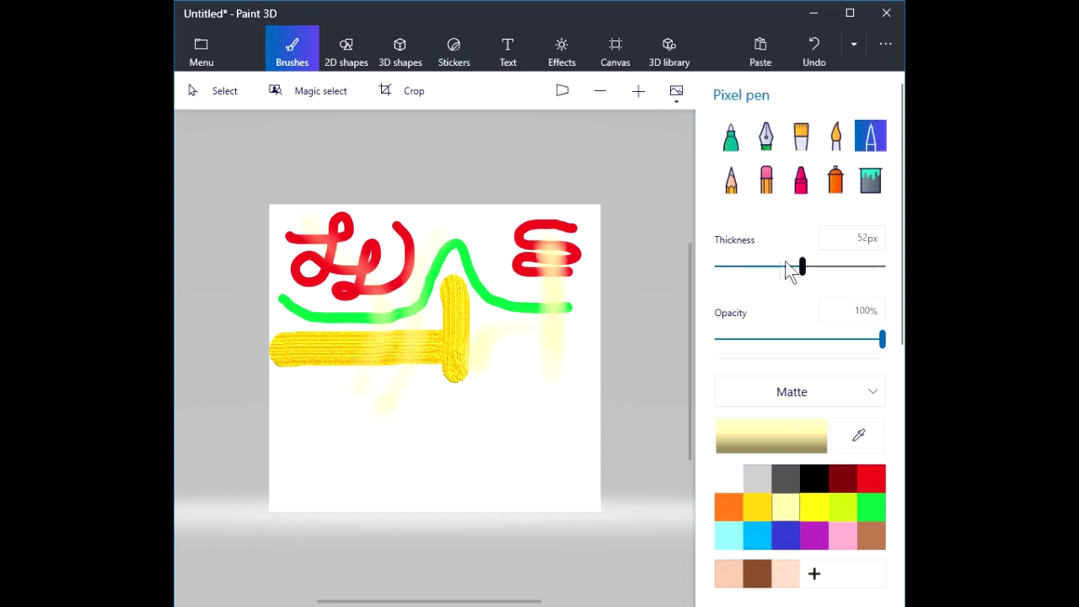
left_click_drag(802, 267, 722, 265)
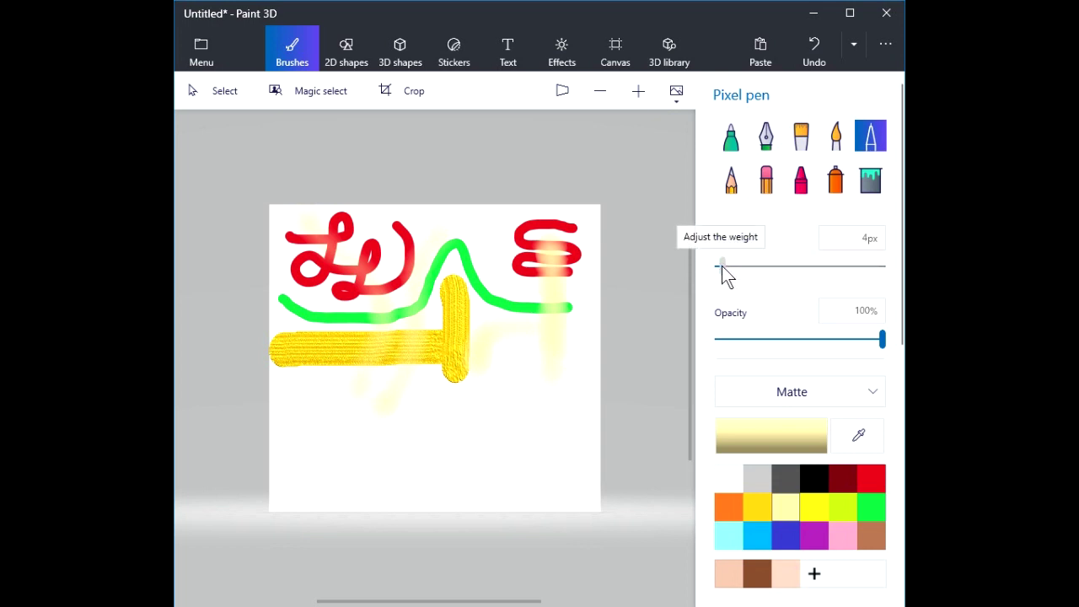
left_click(818, 508)
left_click_drag(311, 381, 373, 408)
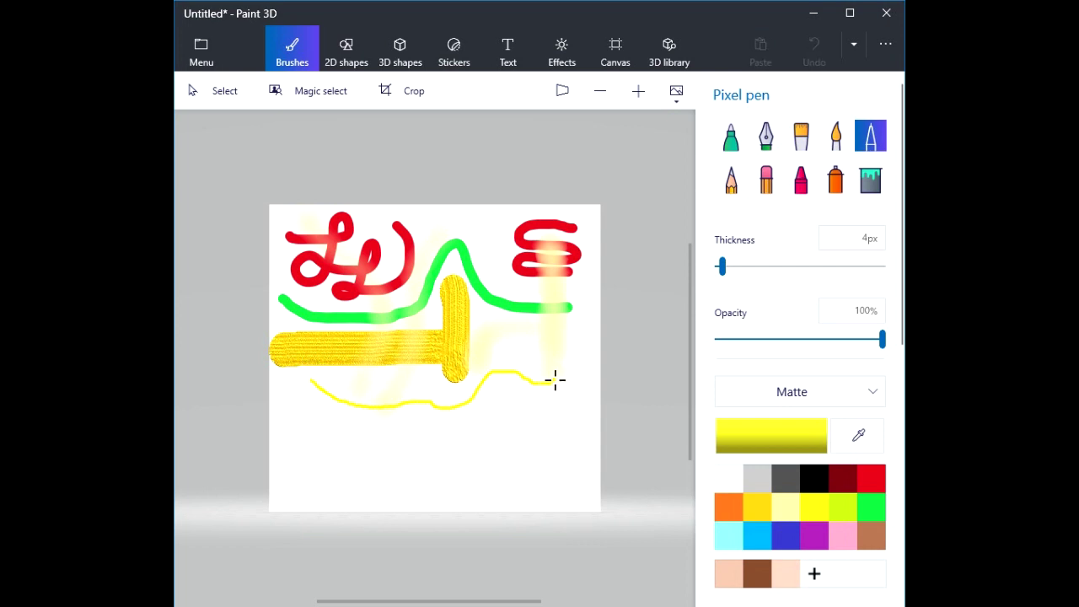
left_click_drag(555, 381, 555, 381)
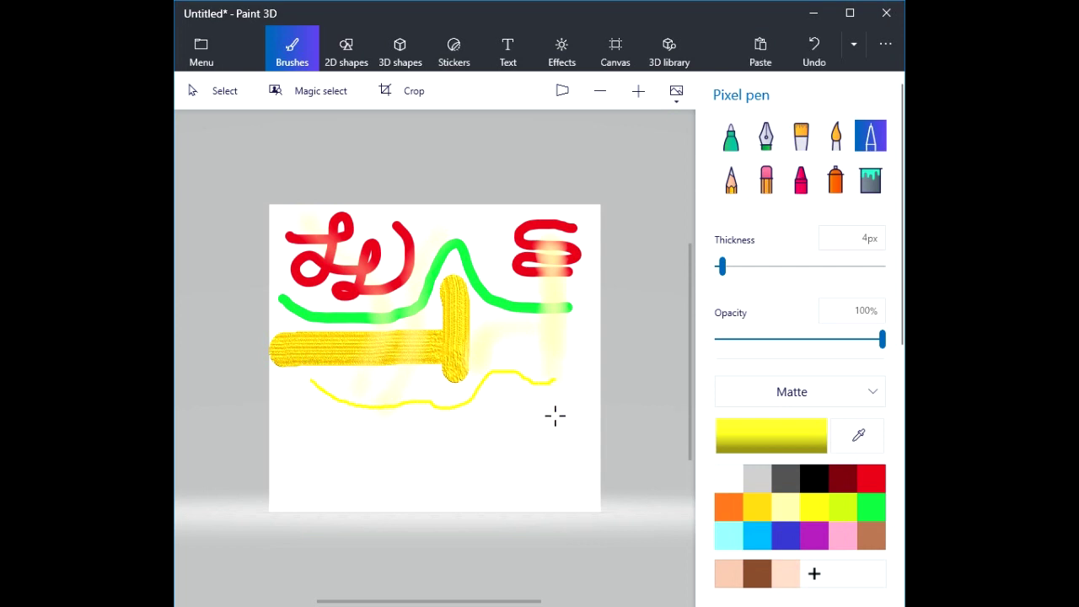
Scribble purple strokes along the thin yellow line with the Crayon at 33 px thickness.
left_click(798, 182)
left_click_drag(747, 265, 760, 265)
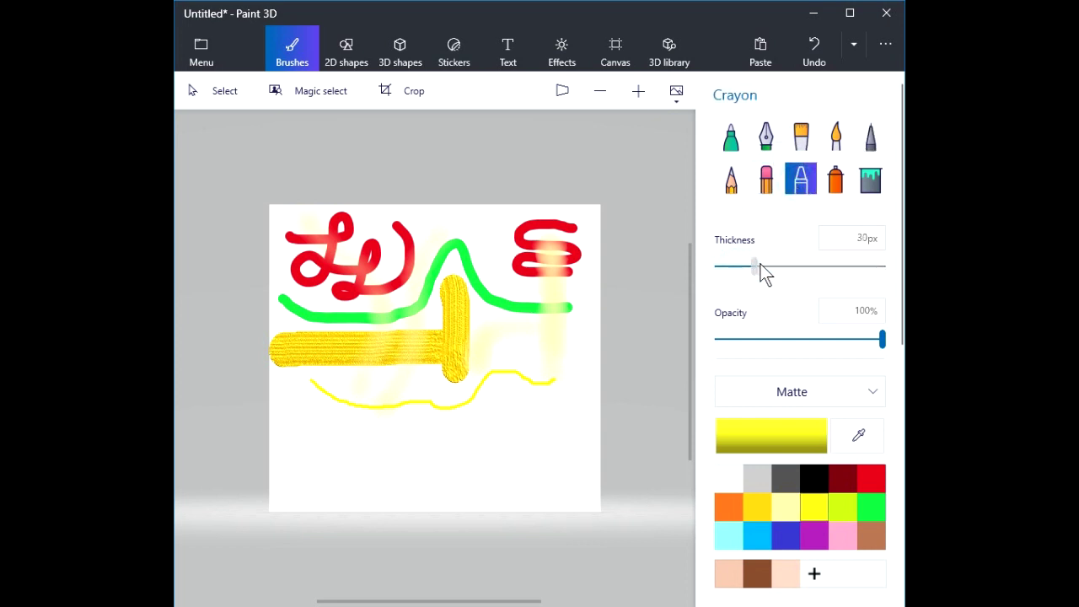
left_click(815, 536)
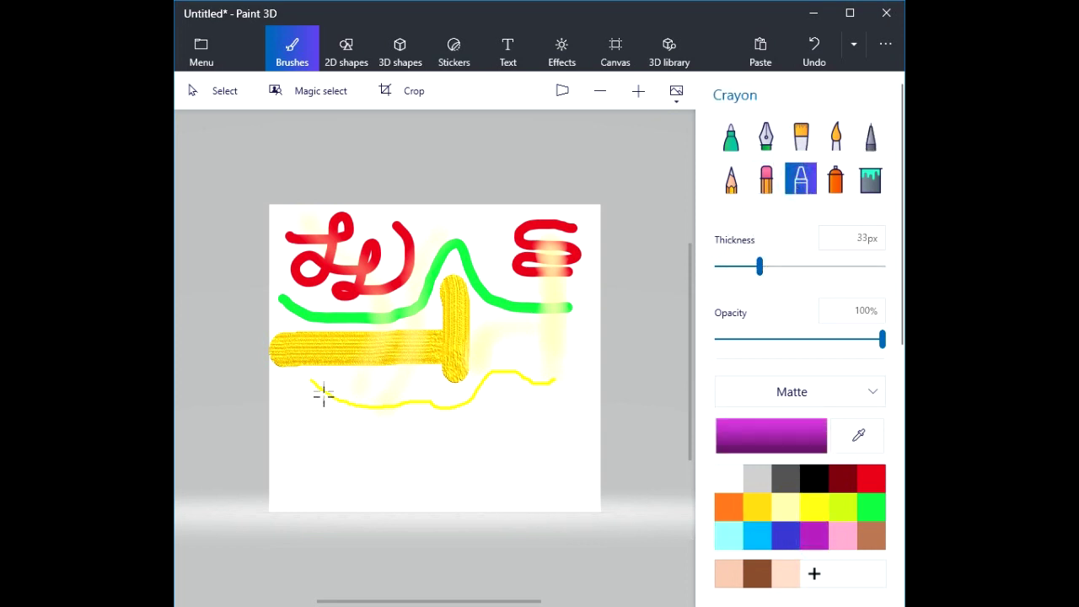
mouse_move(295, 386)
left_mouse_down()
mouse_move(376, 413)
mouse_move(474, 399)
left_mouse_up()
mouse_move(300, 408)
left_mouse_down()
mouse_move(394, 426)
mouse_move(509, 408)
left_mouse_up()
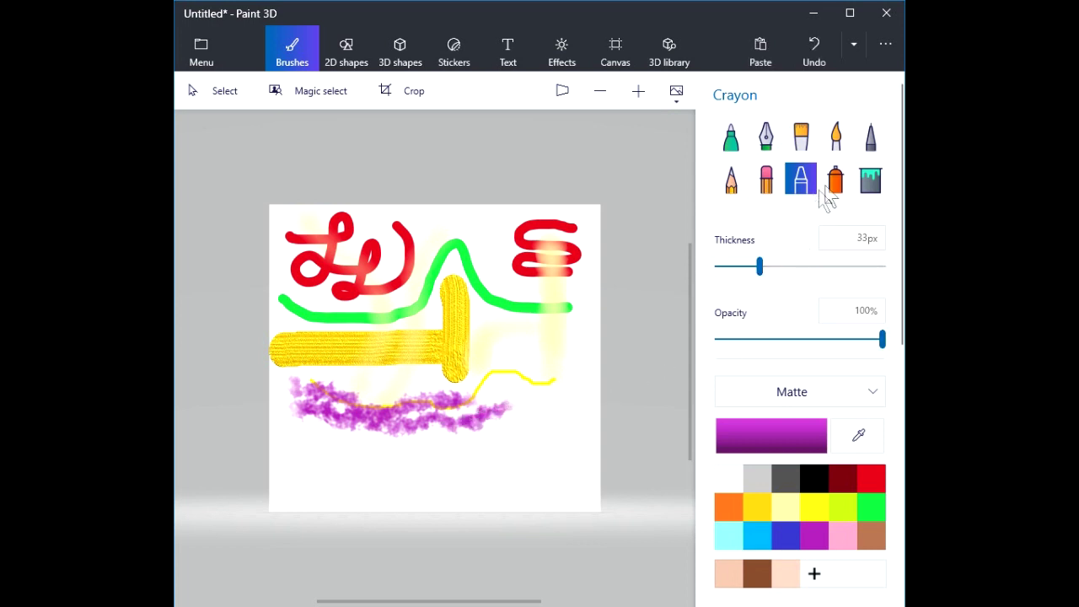
Spray two lime patches below the purple crayon strokes with the 75 px Spray can.
left_click(836, 181)
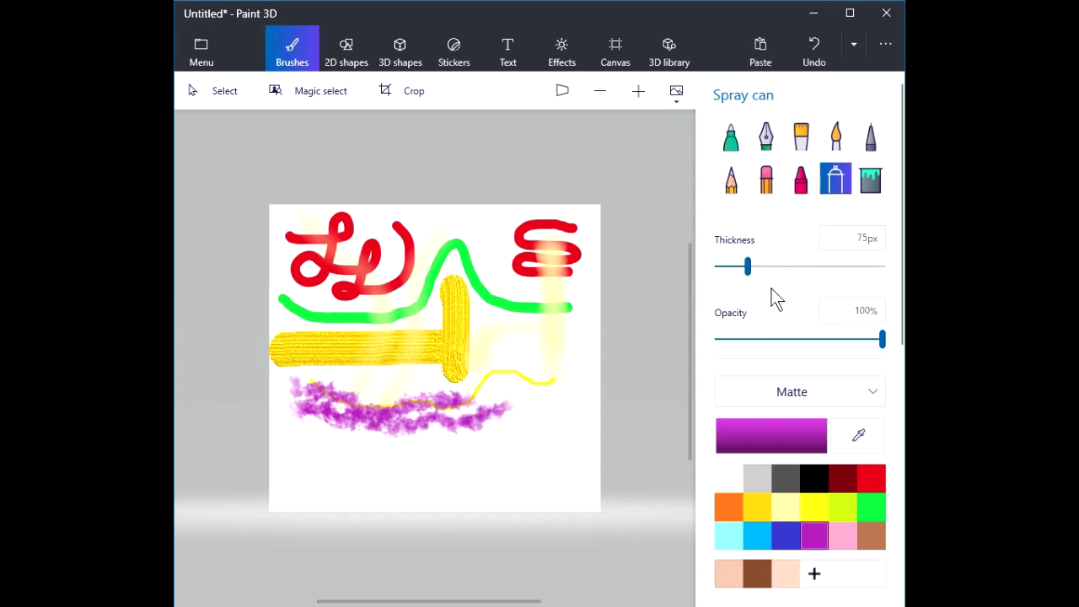
left_click(843, 508)
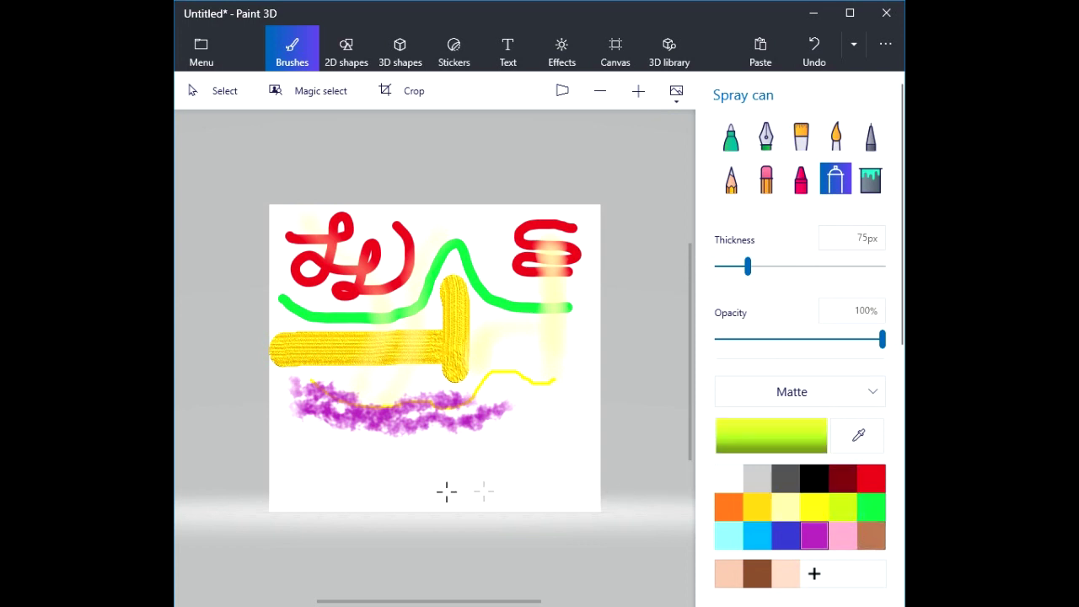
left_click_drag(301, 476, 349, 441)
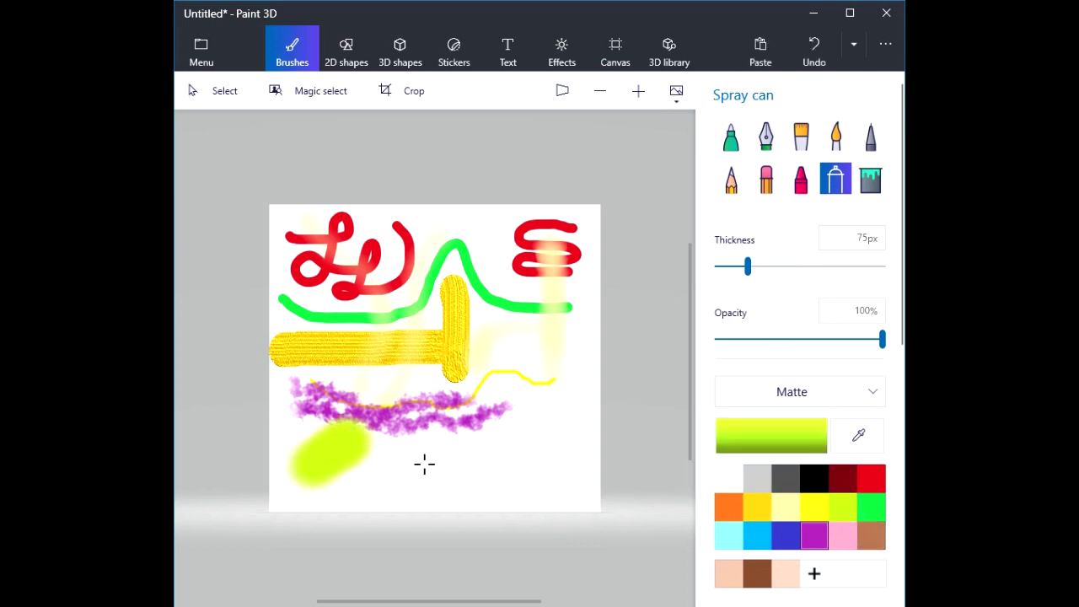
left_click_drag(432, 463, 464, 447)
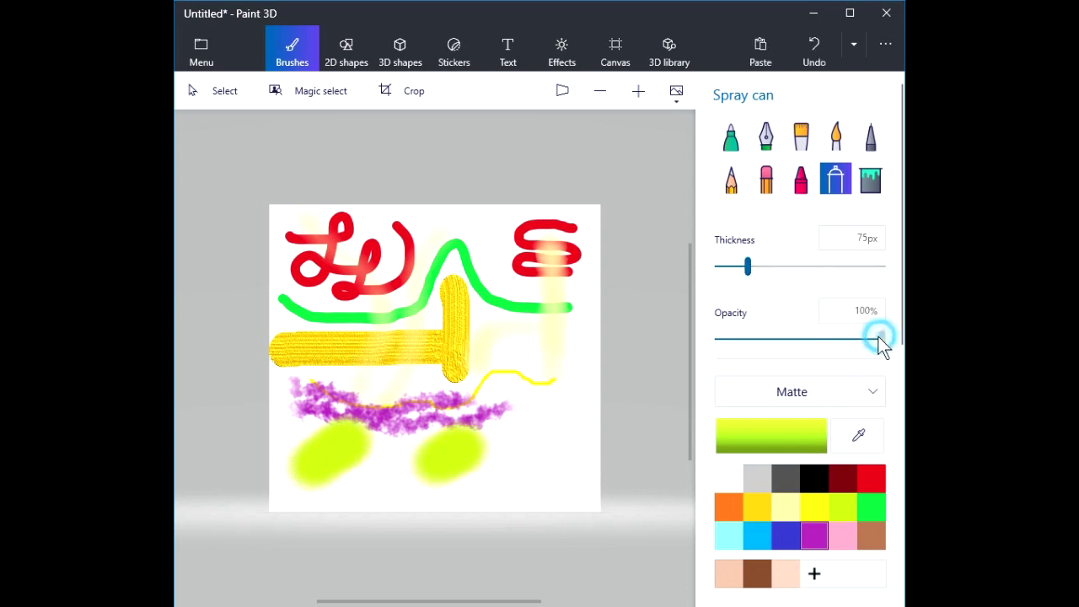
Lower the Spray can opacity to 13% and spray faint lime strokes beside the crayon marks and crossing over the vertical gold bar.
left_click_drag(798, 338, 736, 339)
left_click_drag(552, 407, 421, 389)
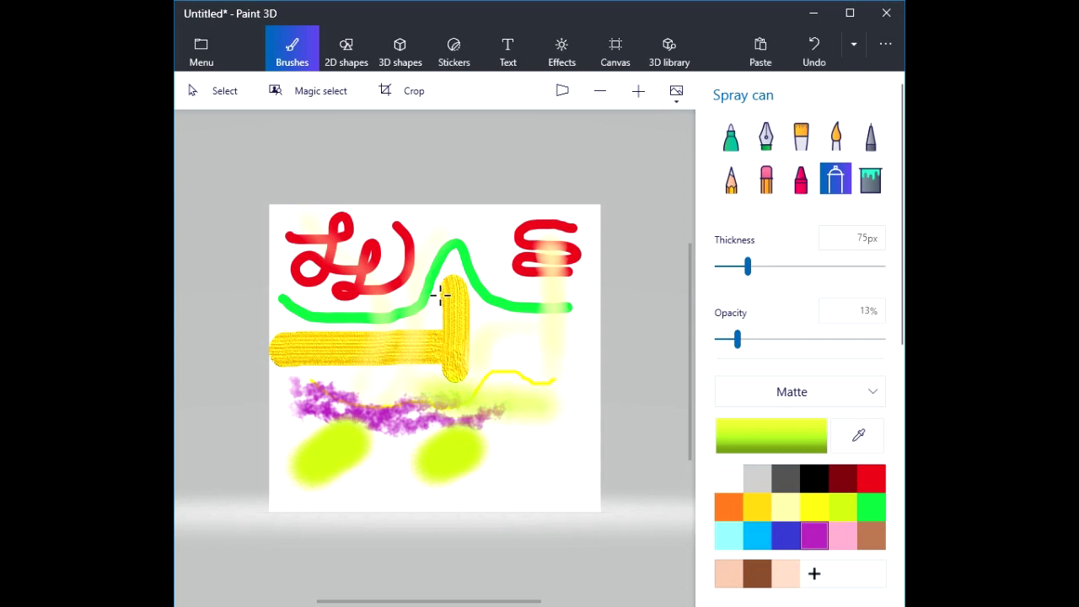
left_click_drag(410, 244, 497, 342)
left_click(495, 246)
left_click_drag(495, 247, 408, 356)
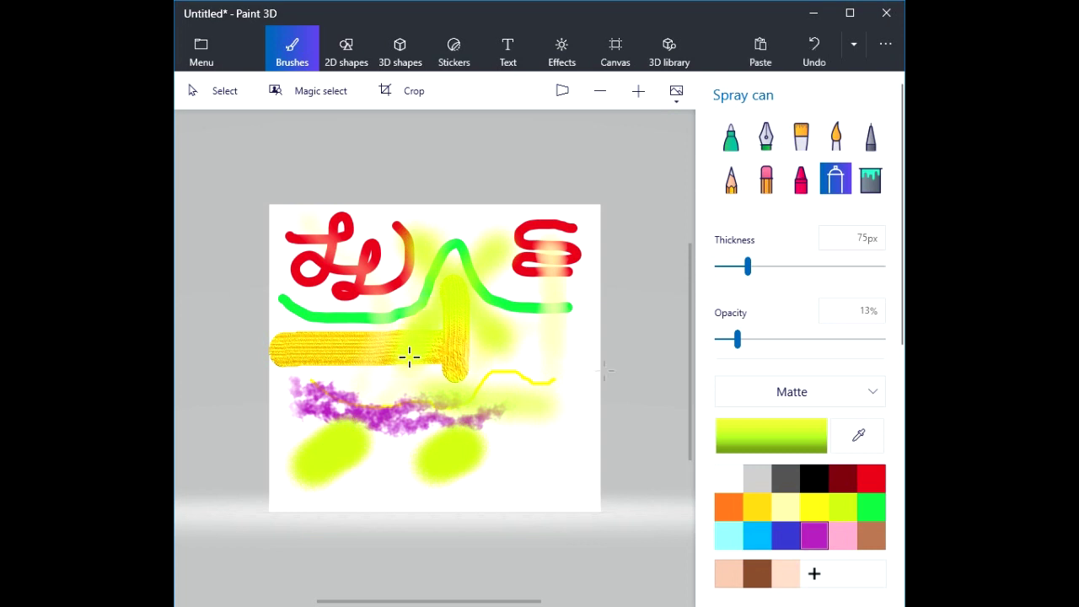
Set the Spray can opacity to 100% and spray a solid lime diagonal band down the canvas's right side.
left_click_drag(737, 338, 787, 341)
left_click_drag(900, 349, 897, 351)
left_click_drag(502, 238, 571, 378)
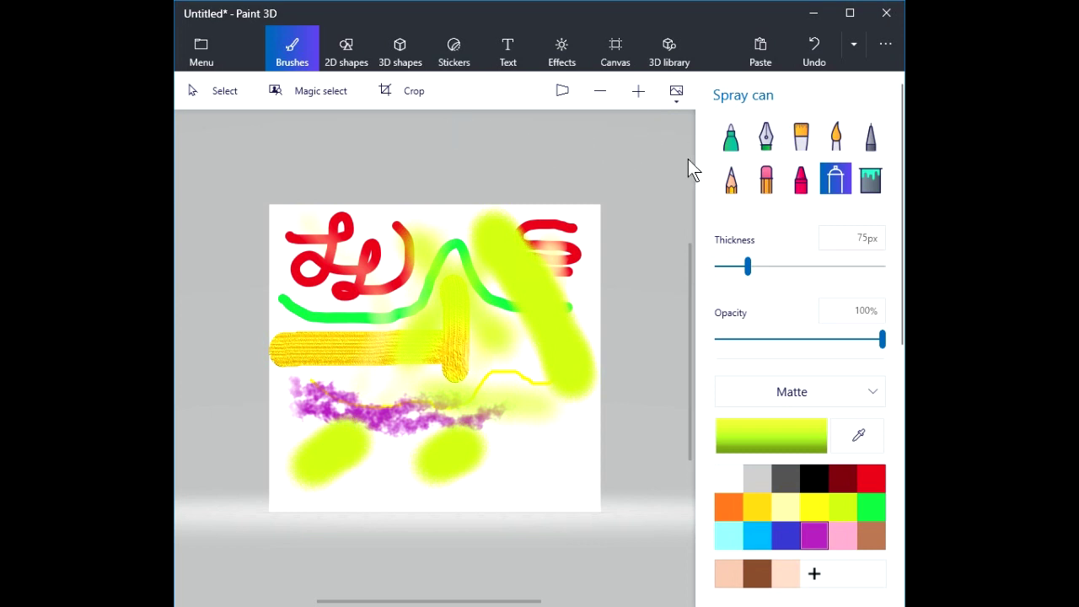
Erase a vertical strip from the left red squiggle down through the gold bar with the Eraser.
left_click(765, 179)
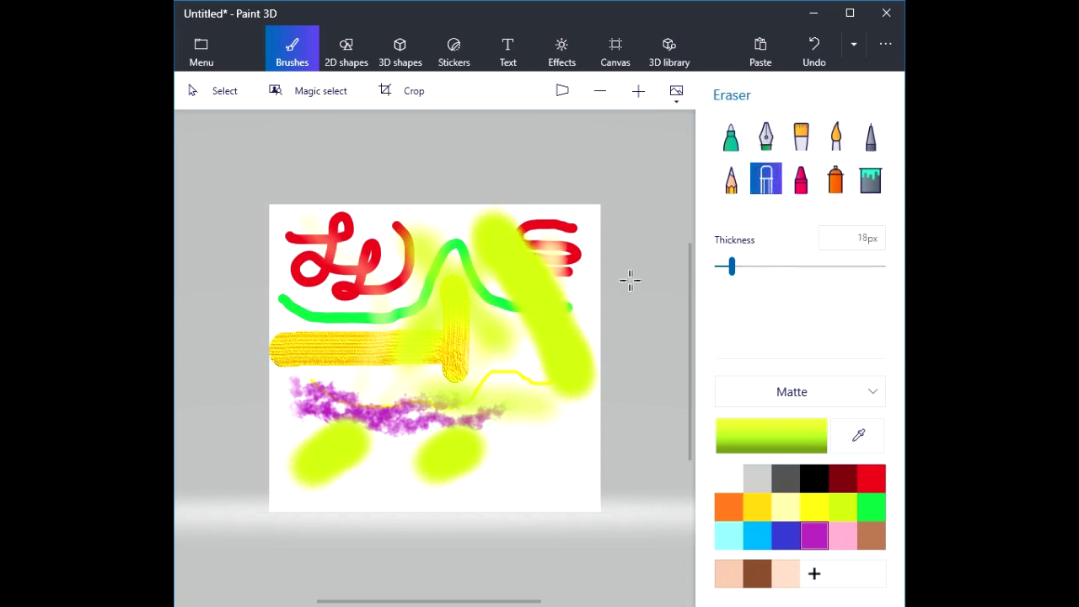
mouse_move(344, 268)
left_mouse_down()
mouse_move(434, 356)
mouse_move(459, 299)
mouse_move(394, 319)
mouse_move(349, 362)
left_mouse_up()
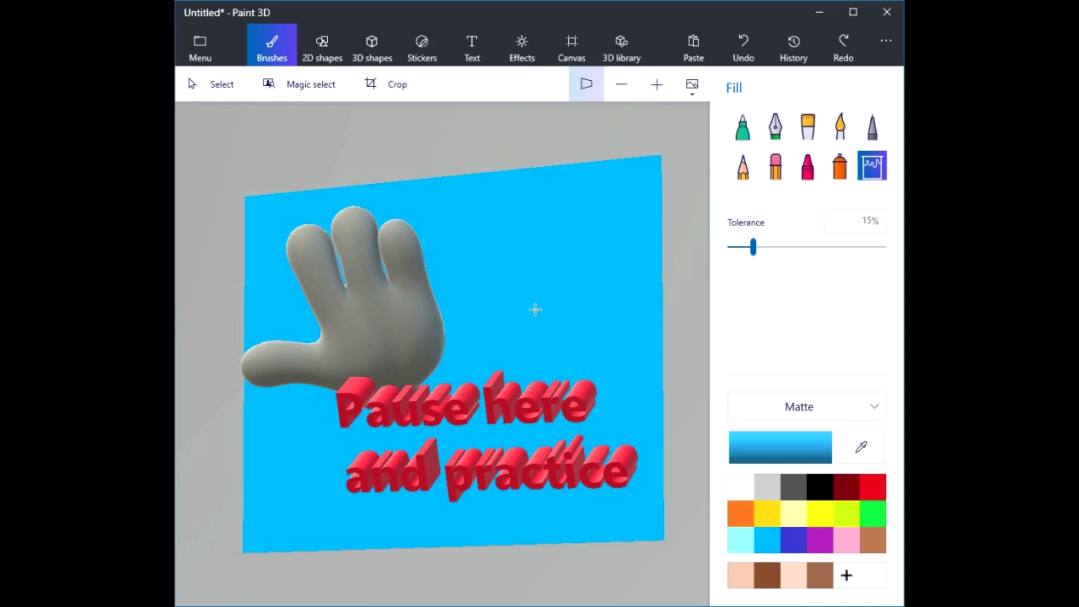
mouse_move(534, 313)
left_mouse_down()
mouse_move(497, 320)
mouse_move(558, 311)
mouse_move(530, 288)
mouse_move(549, 316)
mouse_move(530, 311)
left_mouse_up()
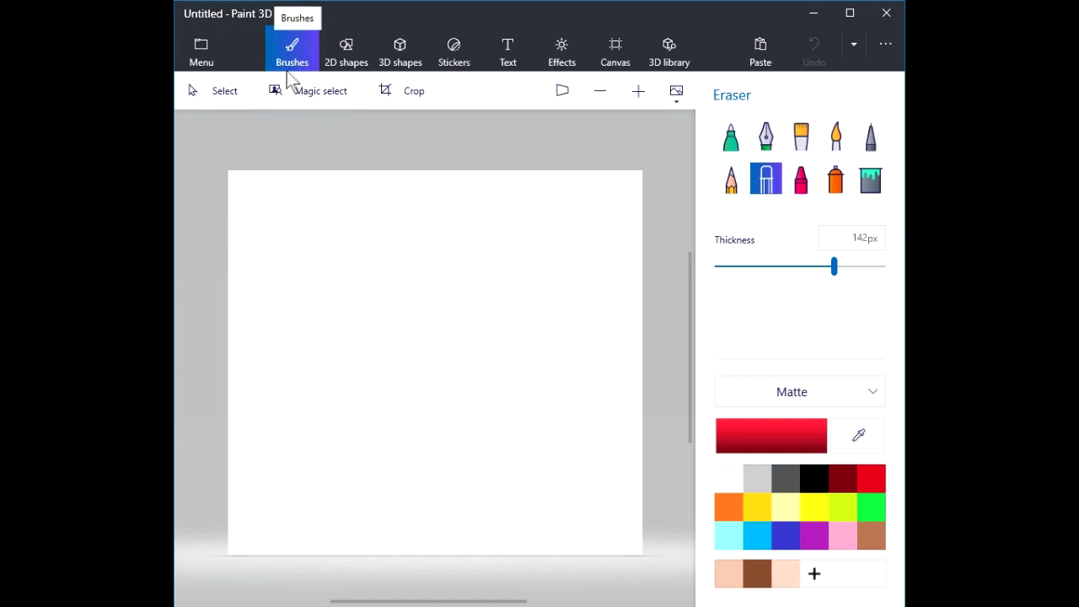
Draw a 2D circle with a thin black outline near the upper-left corner of the blank canvas.
left_click(342, 50)
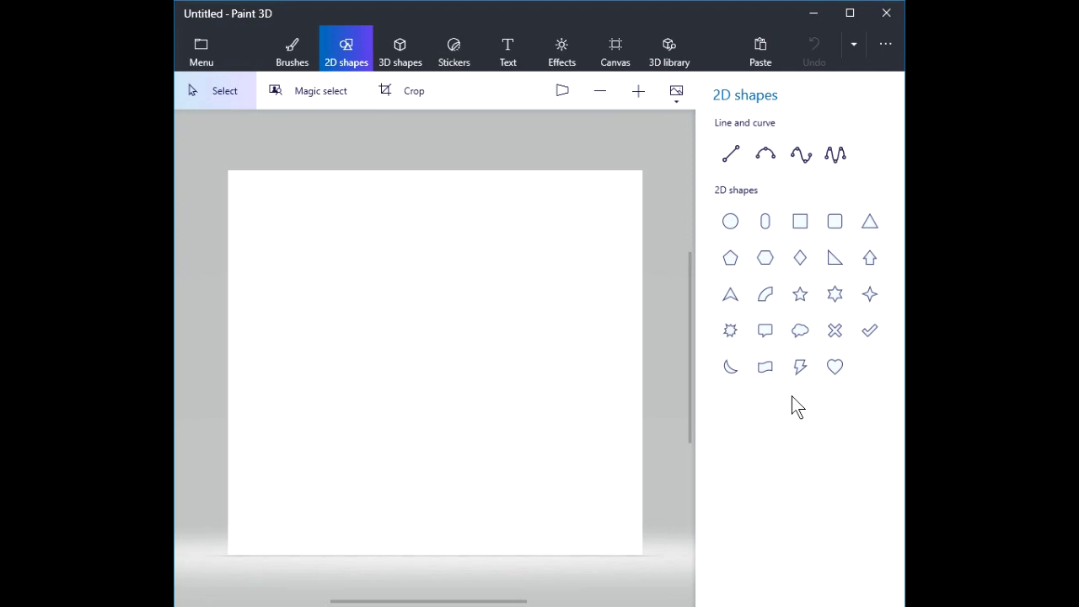
left_click(730, 220)
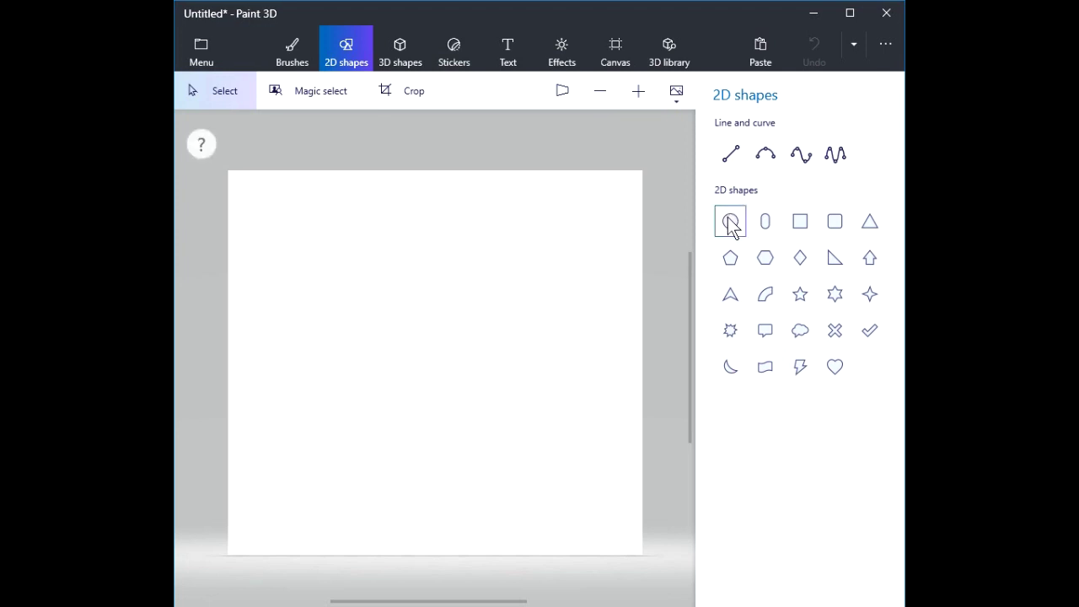
left_click(730, 223)
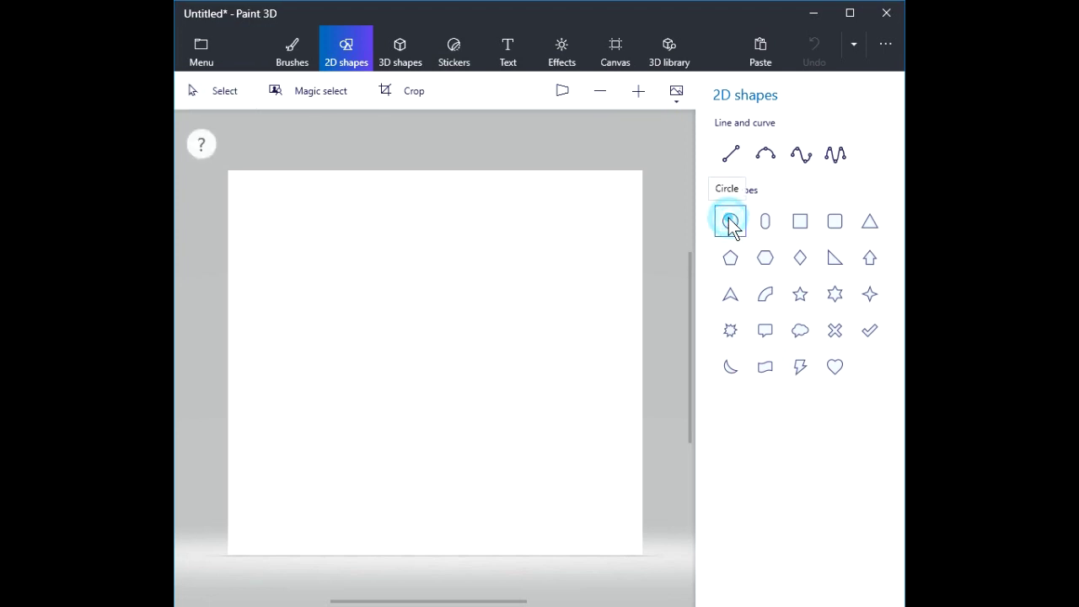
left_click_drag(250, 192, 335, 264)
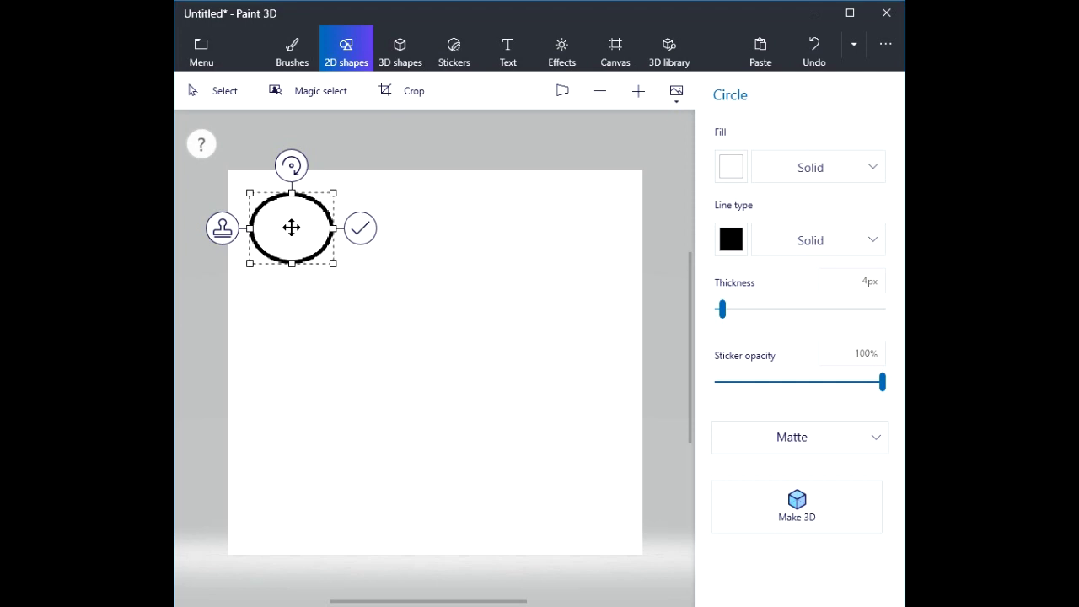
Reshape the circle into a wide oval shifted slightly down the canvas and tilted clockwise.
left_click_drag(291, 227, 308, 258)
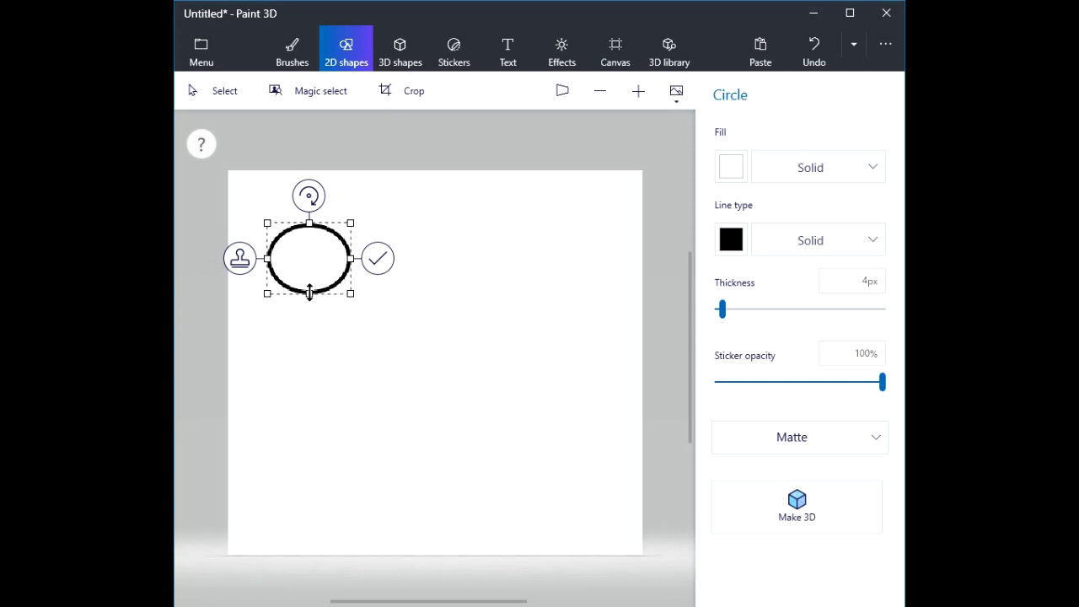
left_click(309, 290)
mouse_move(308, 291)
left_mouse_down()
mouse_move(308, 328)
mouse_move(309, 292)
left_mouse_up()
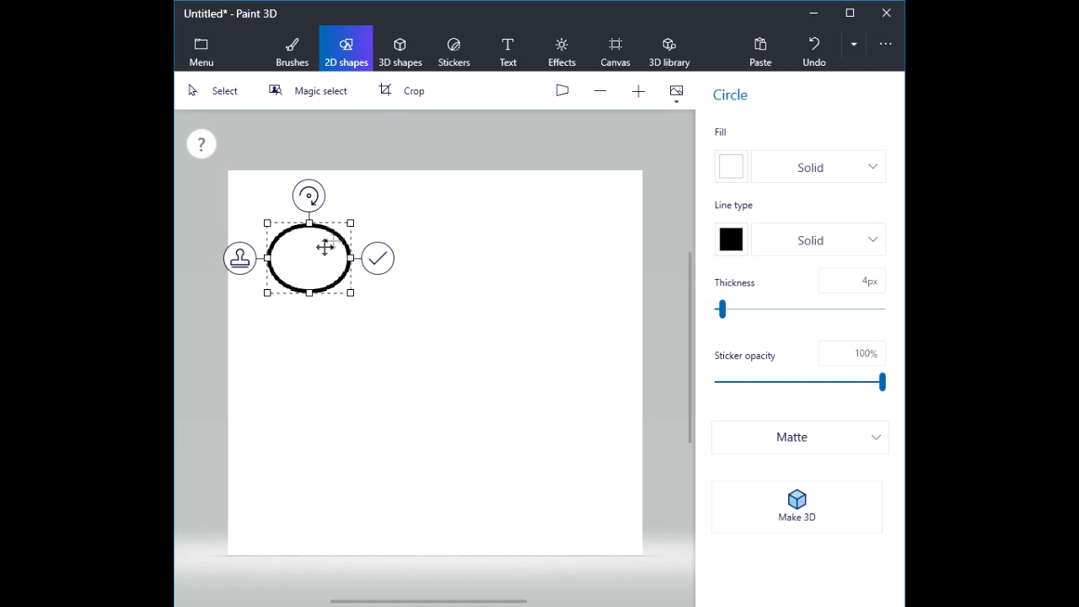
left_click_drag(352, 222, 405, 210)
left_click_drag(322, 253, 328, 274)
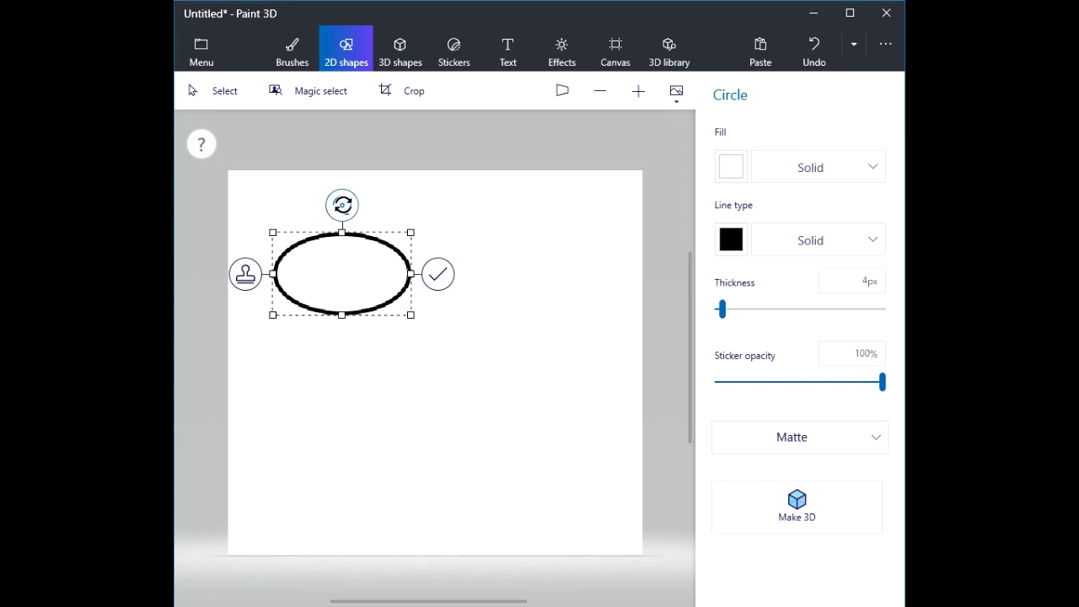
left_click_drag(342, 205, 377, 213)
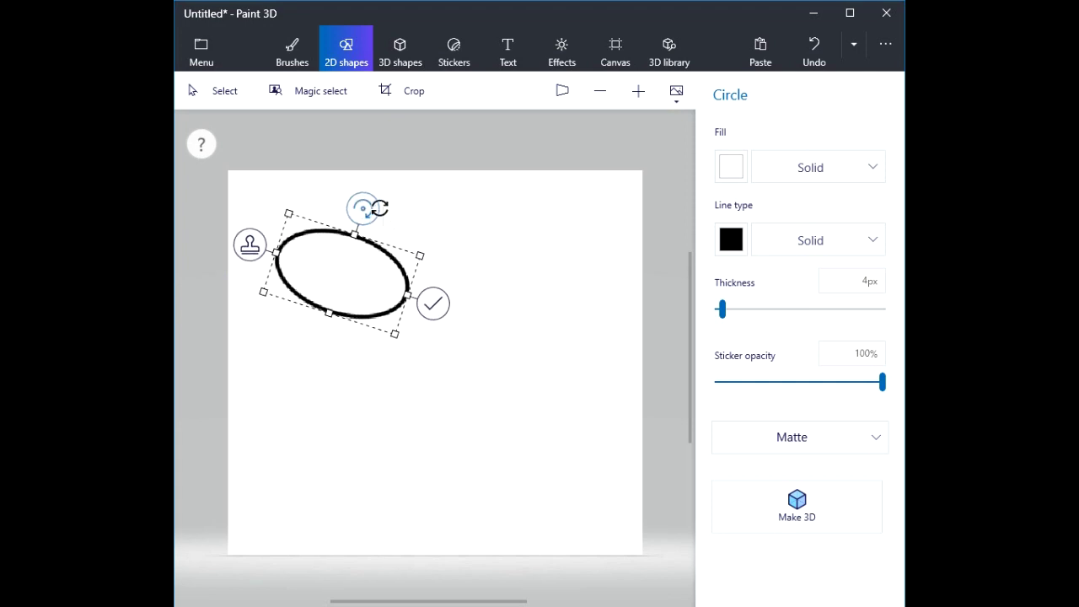
Stamp the tilted oval in place and shift the copy downward, narrowing it to a nearly round circle.
left_click(252, 252)
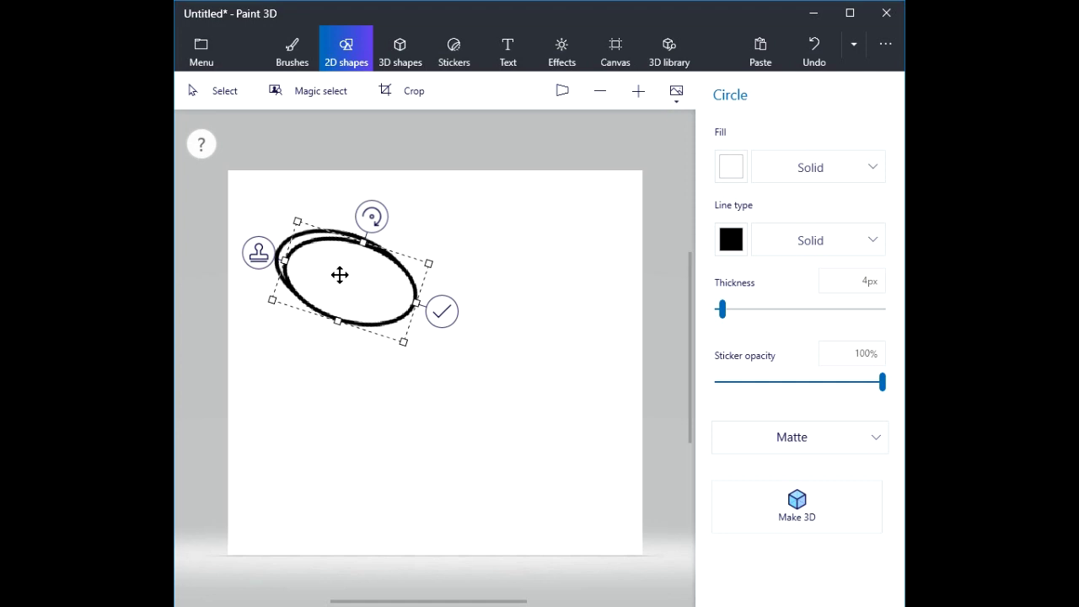
left_click_drag(347, 273, 345, 302)
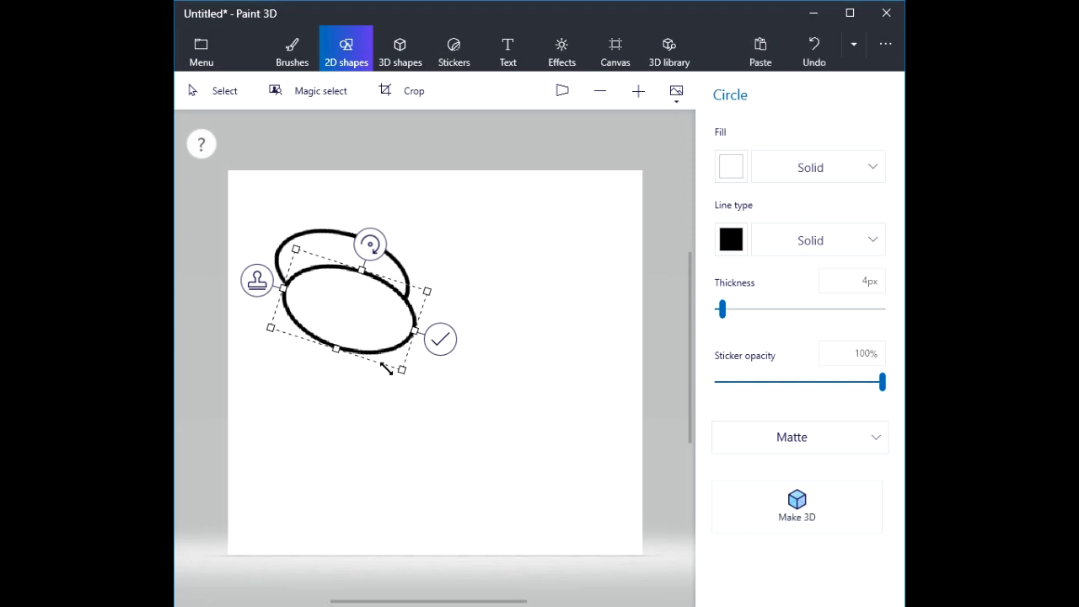
left_click_drag(400, 370, 355, 360)
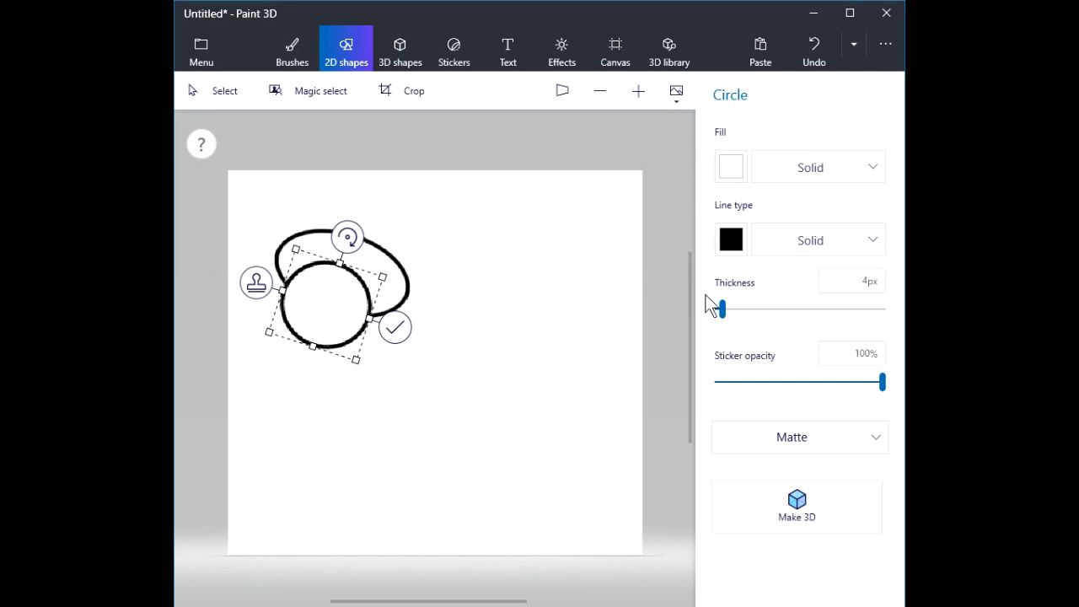
Give the round copy a 13 px dark red outline and a light yellow fill.
left_click(734, 241)
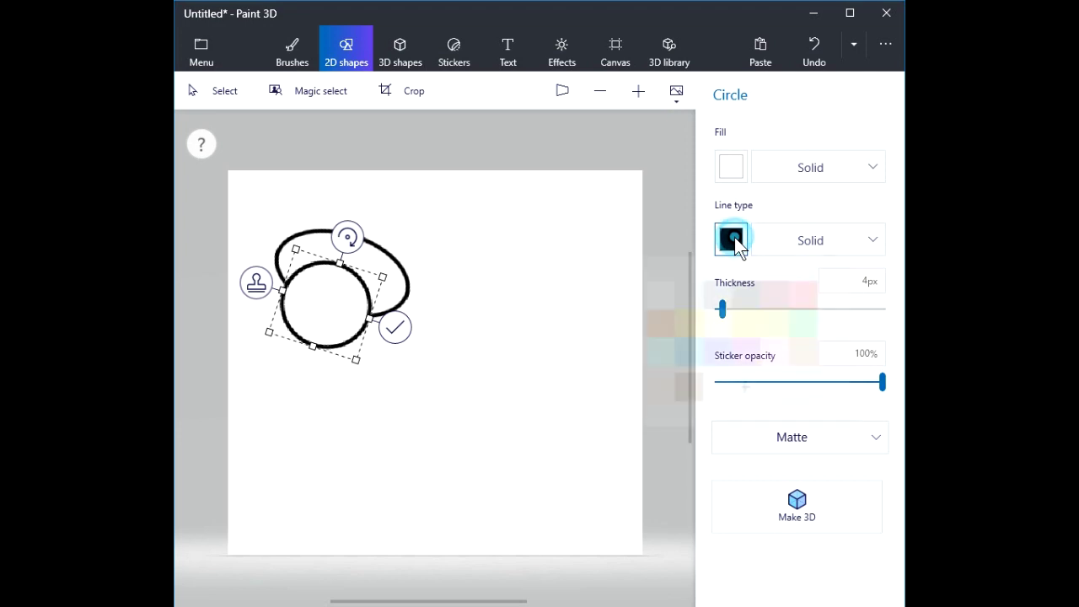
left_click(782, 299)
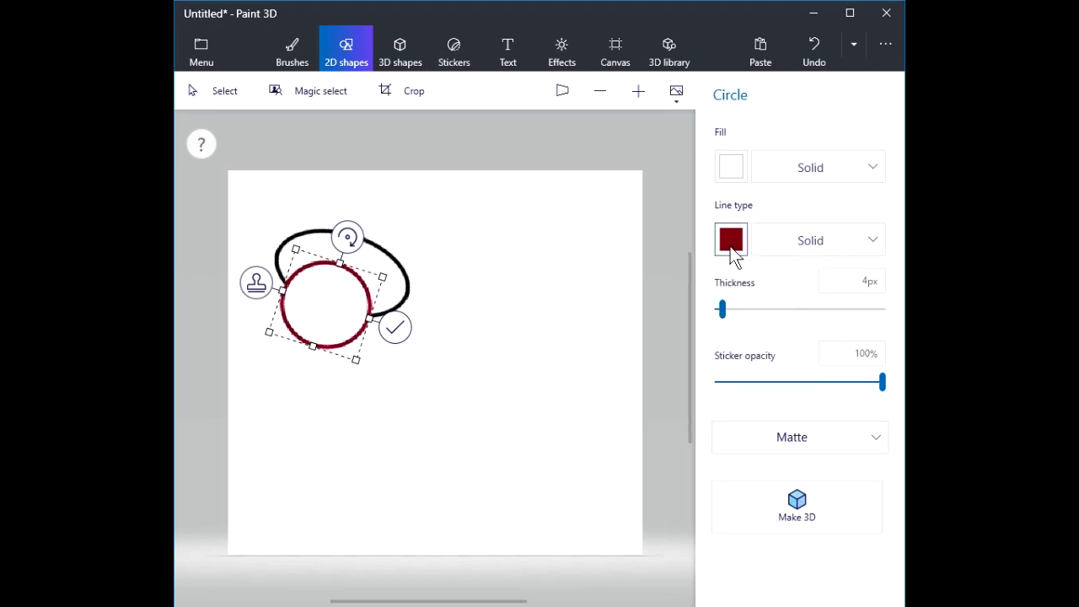
mouse_move(730, 314)
left_mouse_down()
mouse_move(750, 315)
mouse_move(738, 306)
left_mouse_up()
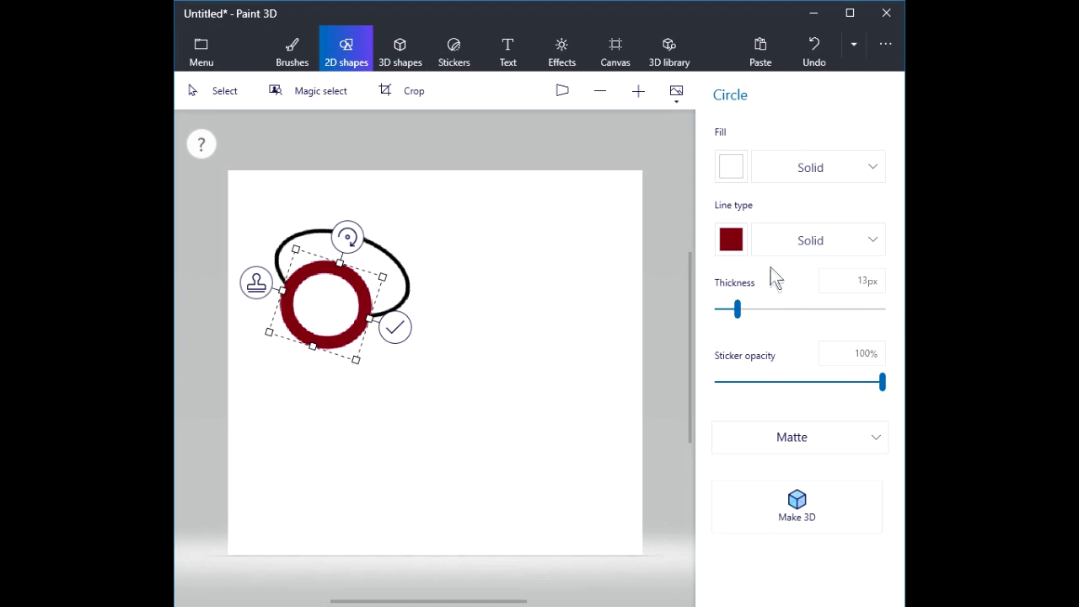
left_click(729, 168)
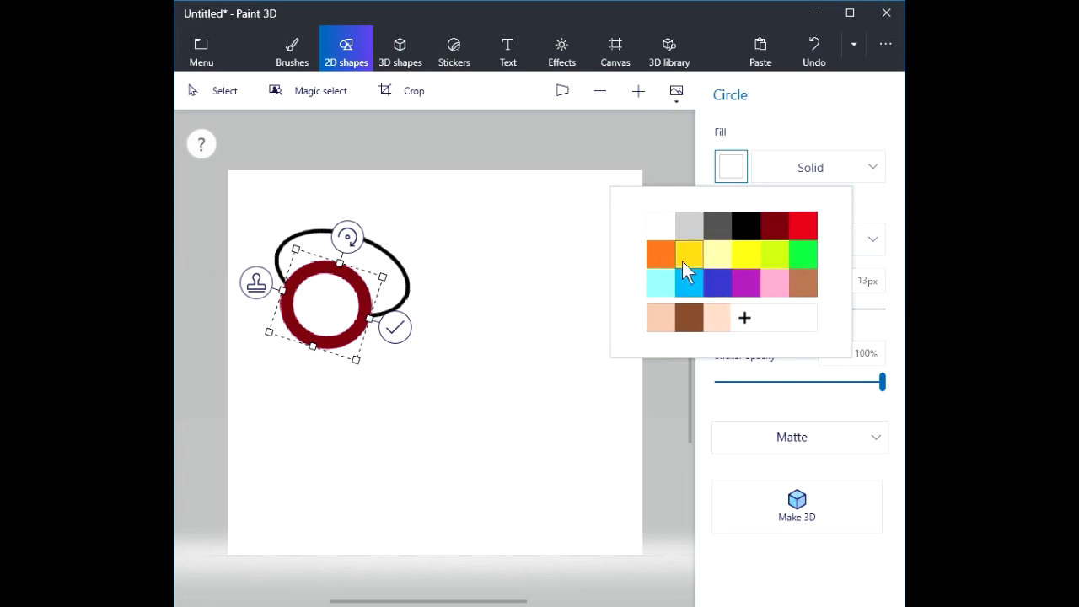
left_click(715, 256)
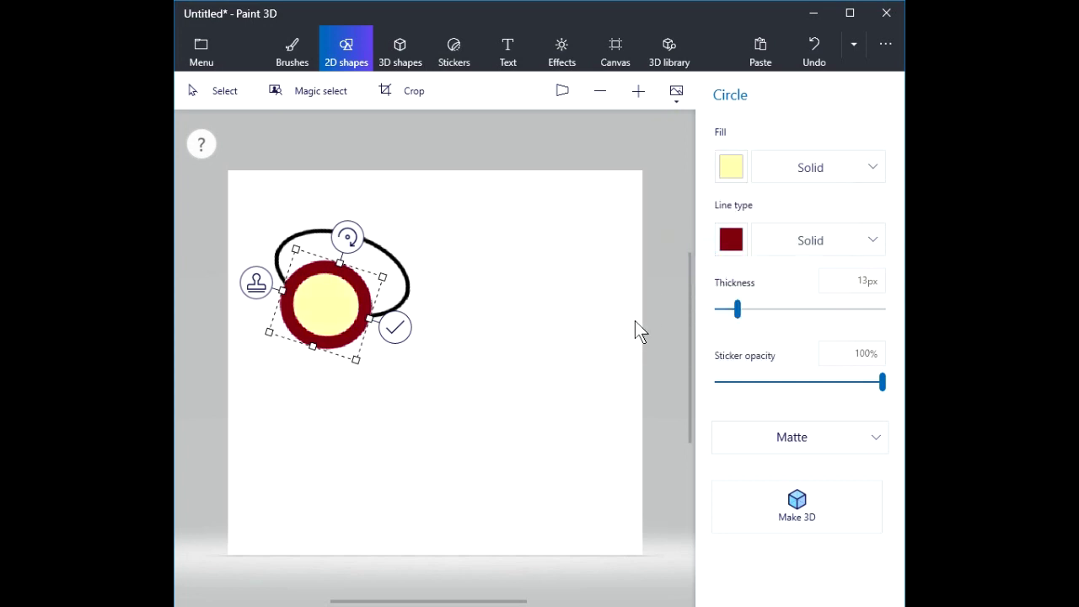
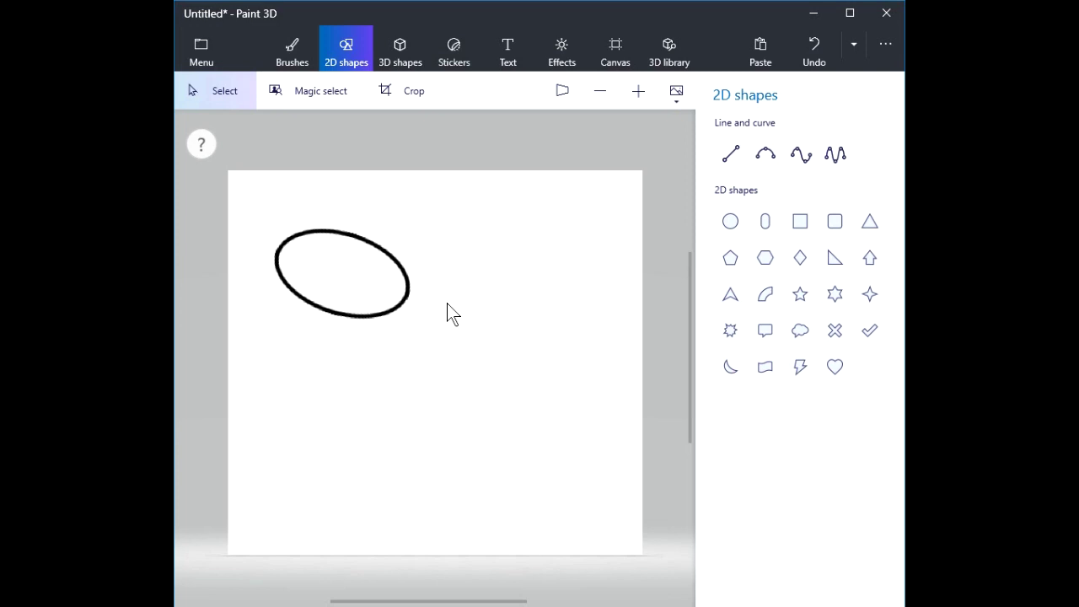
Undo the stamped black oval to clear the canvas.
key("ctrl+z")
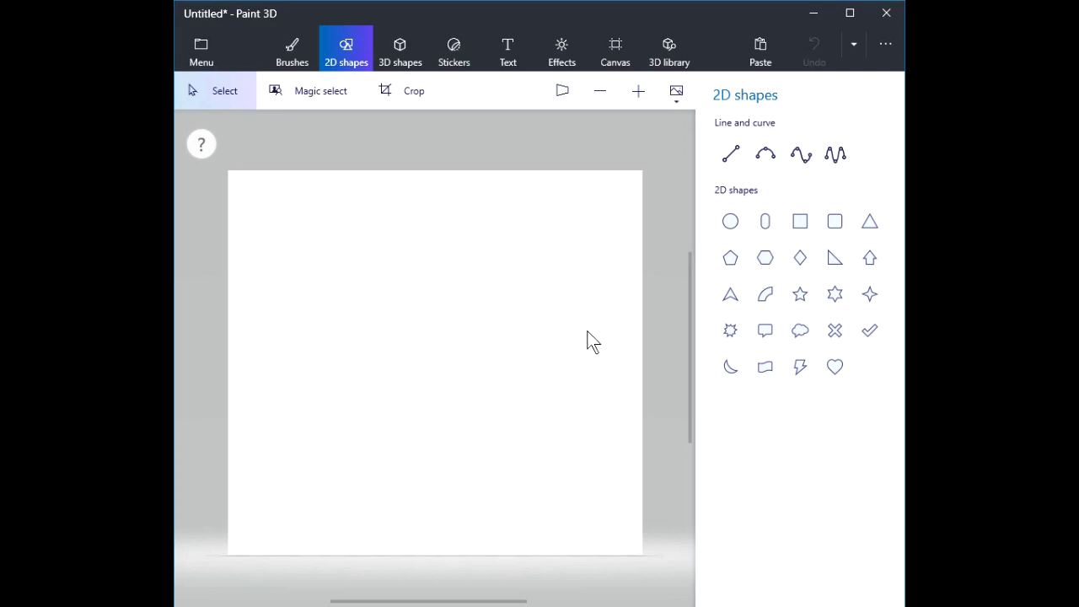
Draw a multipoint star in the canvas's upper-left area with a gold fill and a 6 px lime outline.
left_click(734, 331)
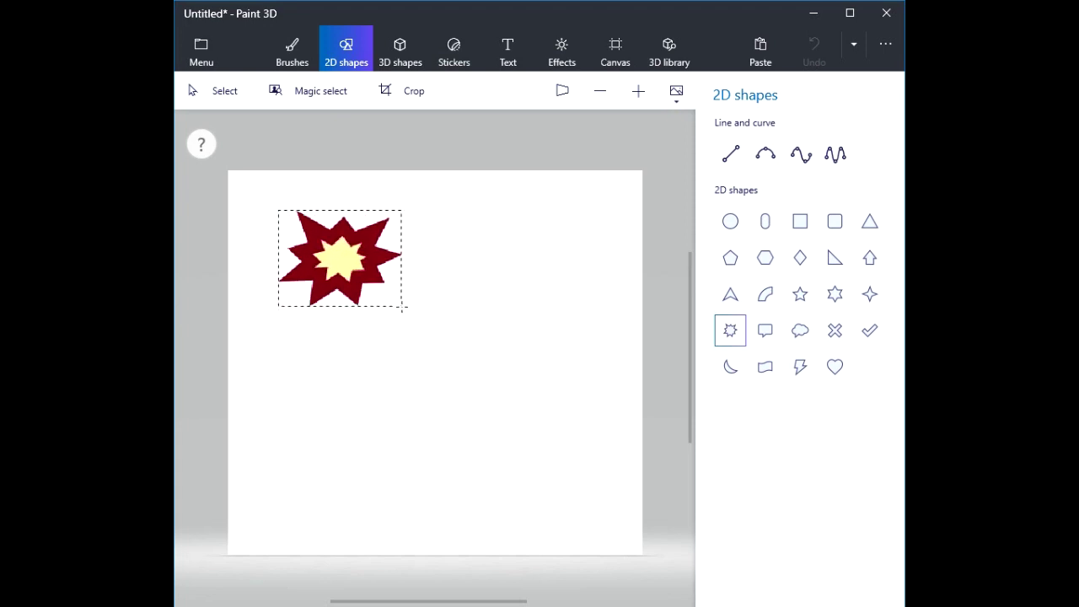
left_click_drag(402, 309, 402, 307)
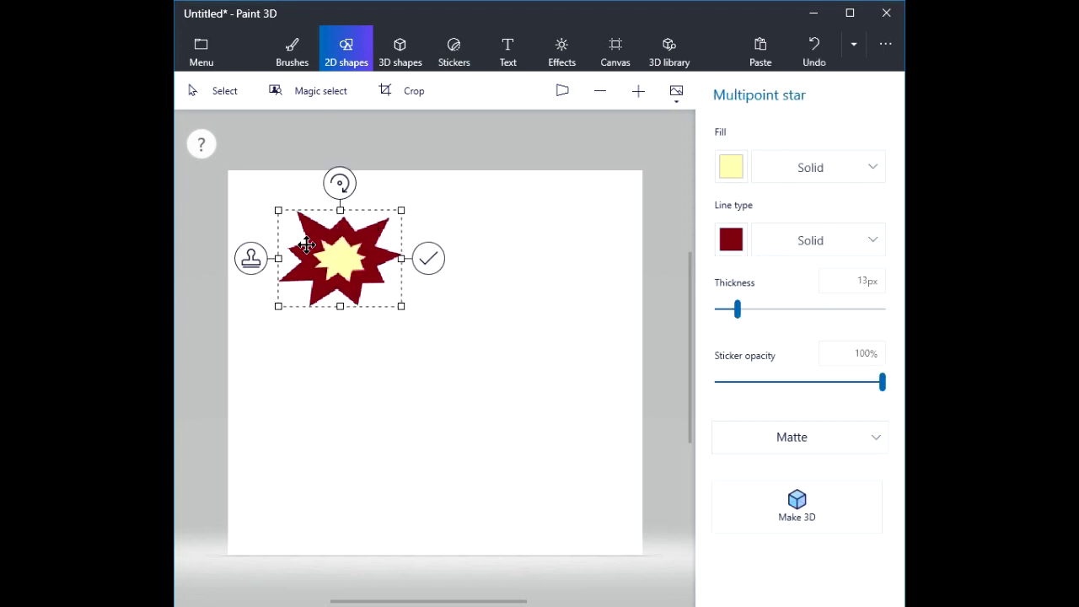
left_click(729, 167)
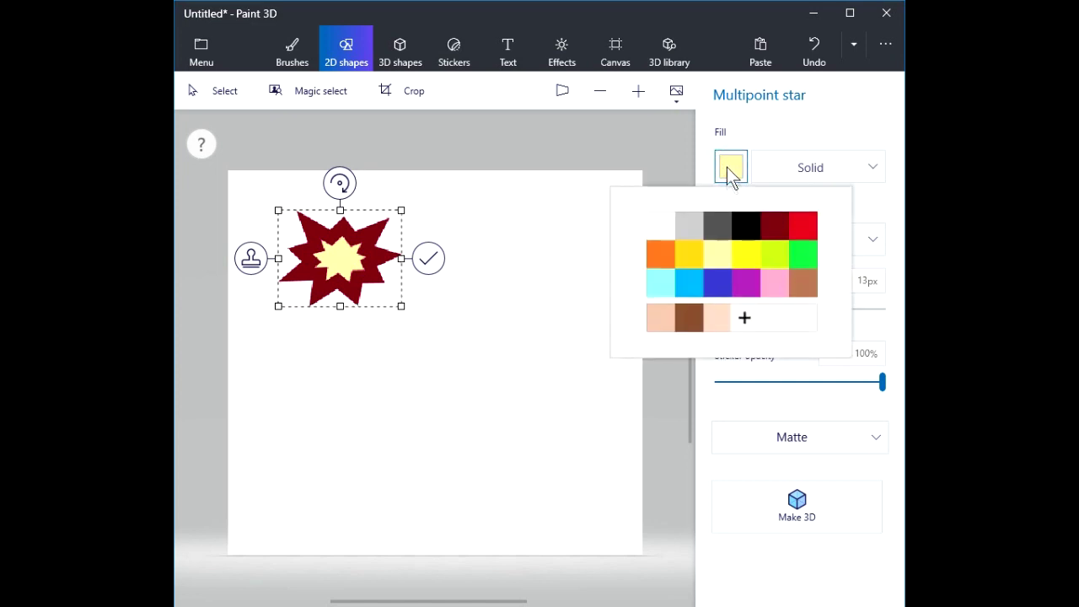
left_click(689, 254)
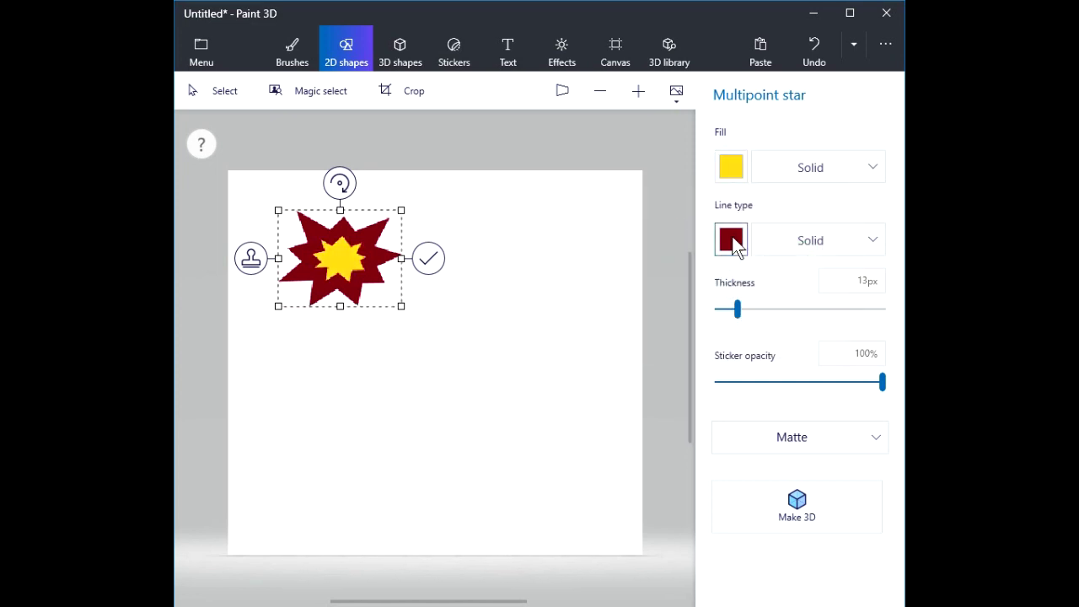
left_click(730, 240)
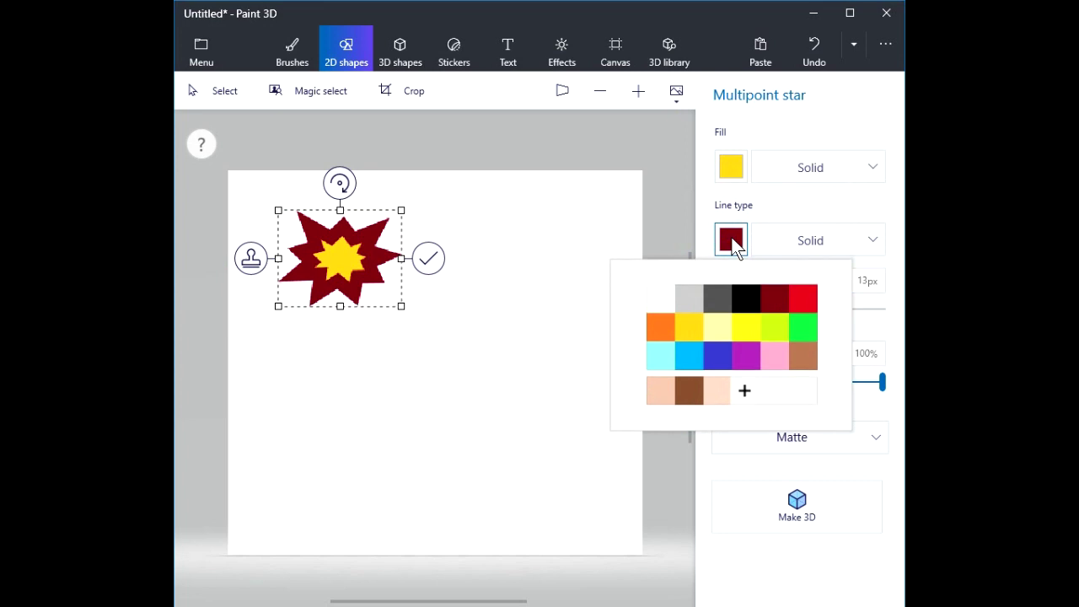
left_click(774, 332)
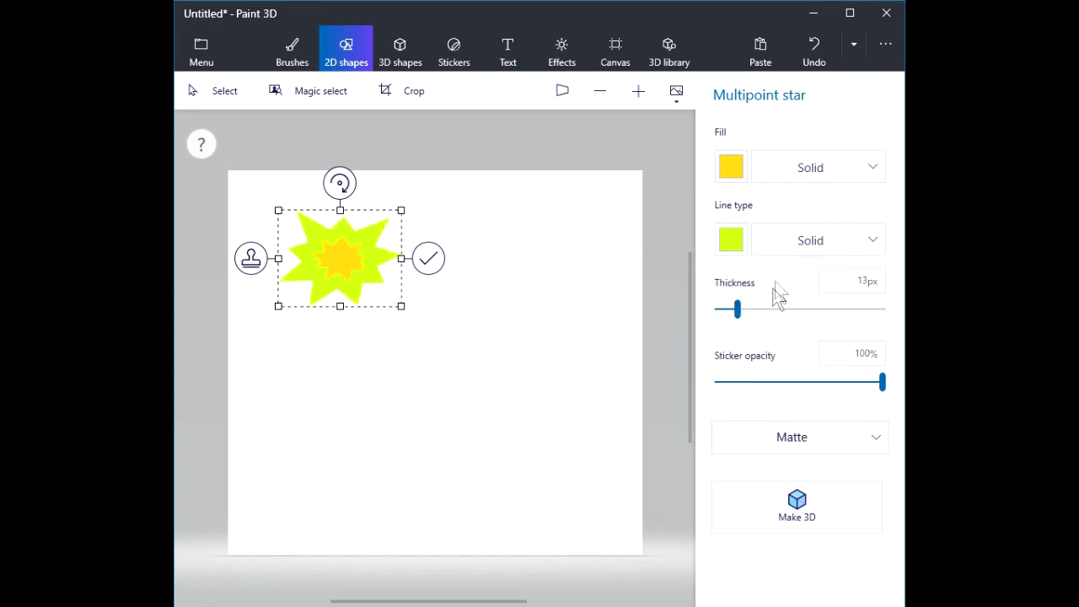
left_click_drag(738, 309, 728, 308)
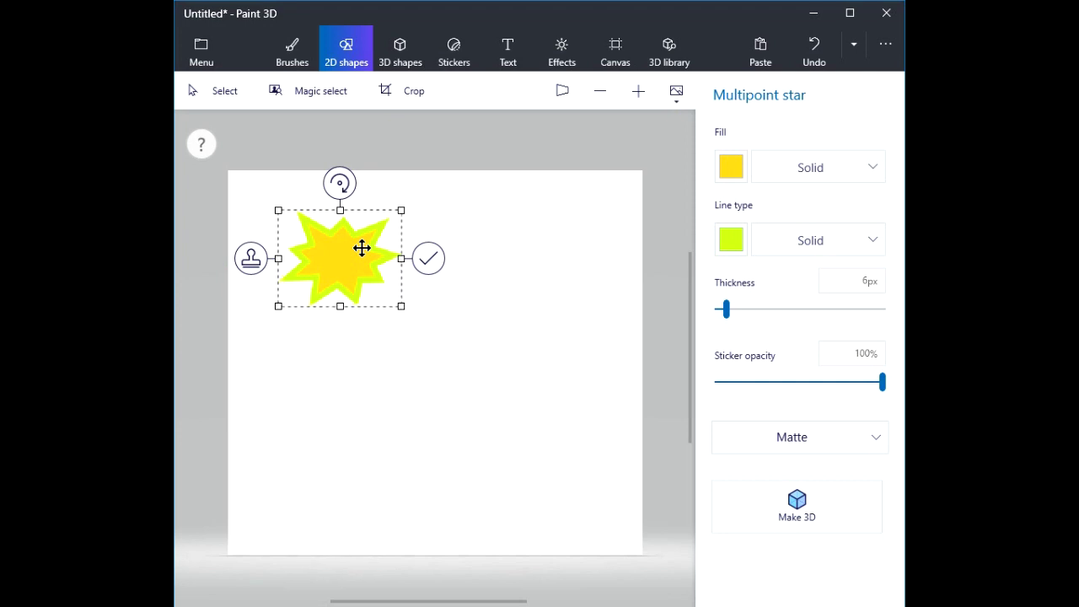
Stamp the gold star and make the offset copy slightly larger, with a light yellow fill and a dark gray outline.
left_click_drag(300, 261, 368, 291)
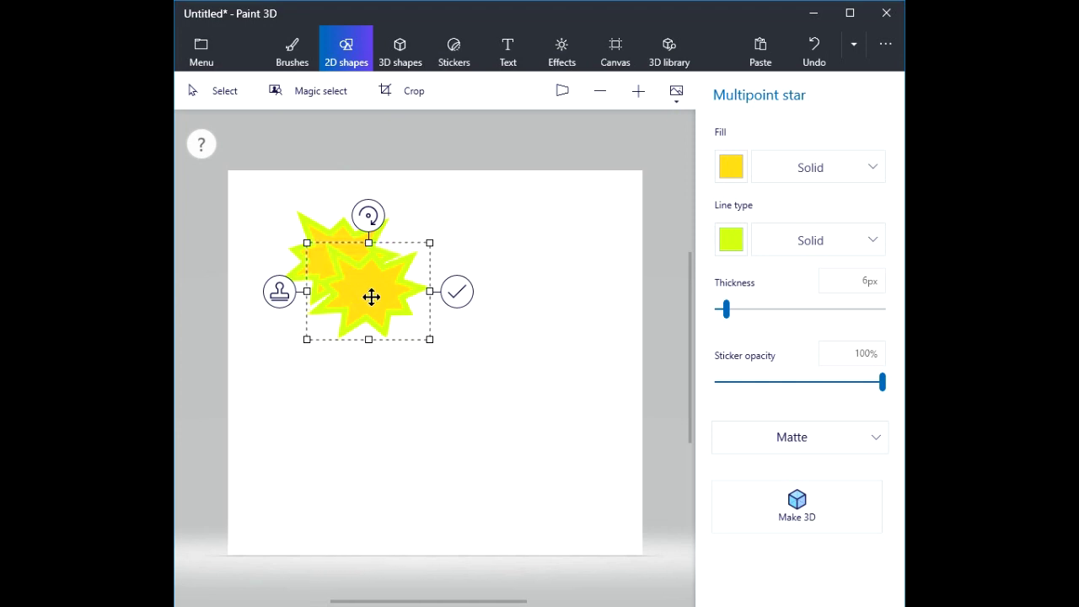
left_click(730, 169)
left_click(712, 248)
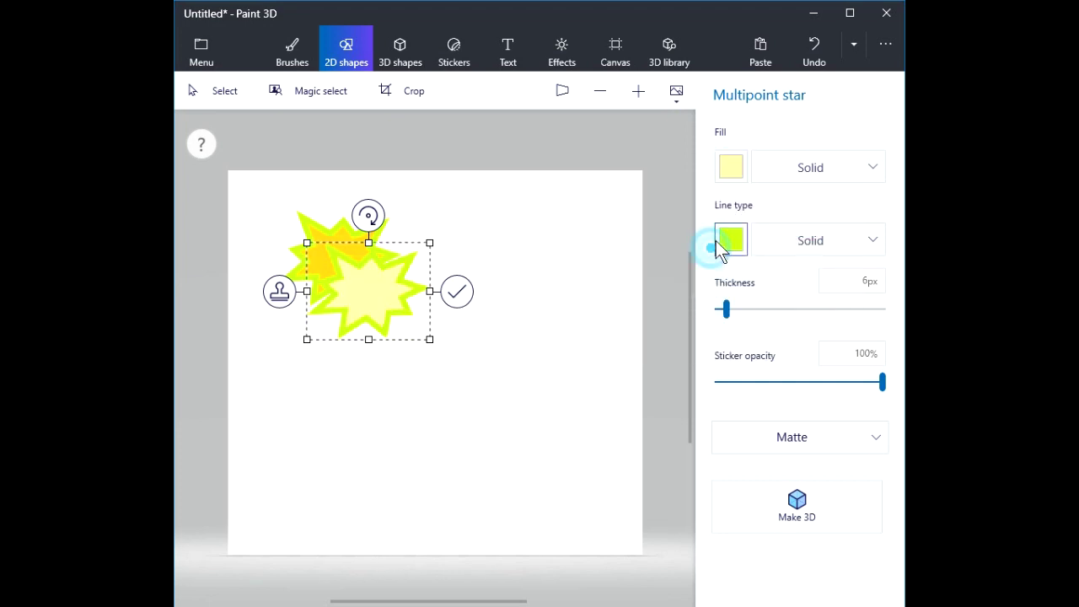
left_click(719, 238)
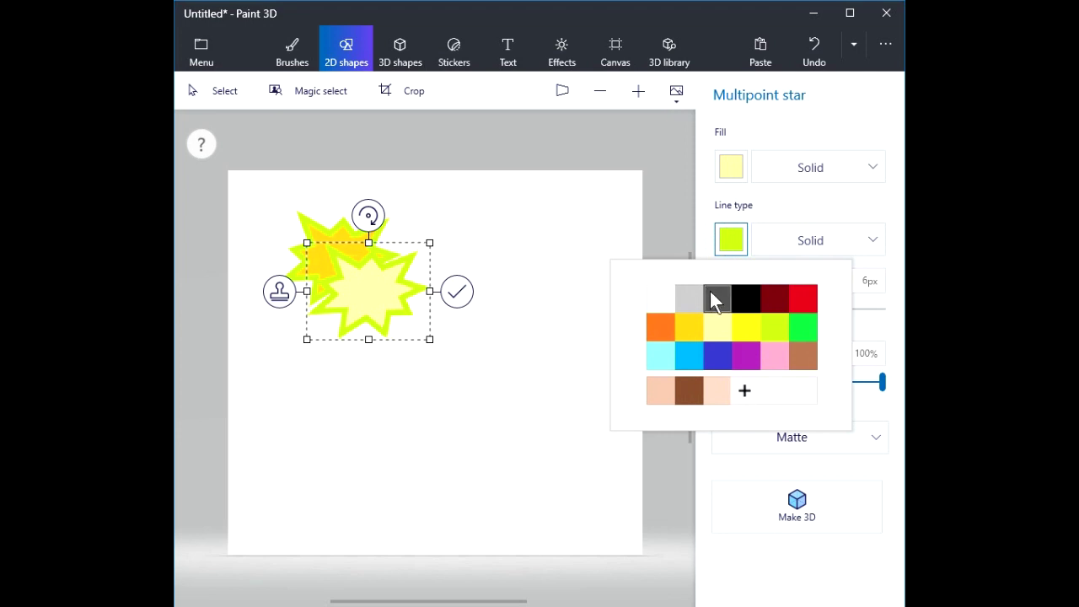
left_click(713, 294)
left_click_drag(429, 339, 458, 361)
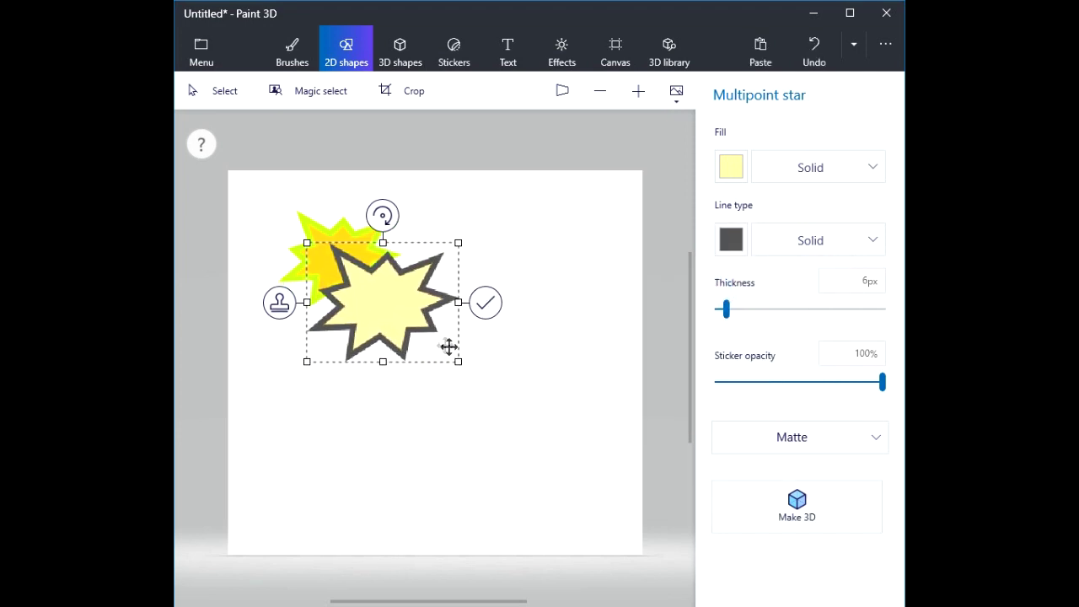
Stamp the light yellow star and place a wider copy overlapping its lower-right side.
left_click(282, 305)
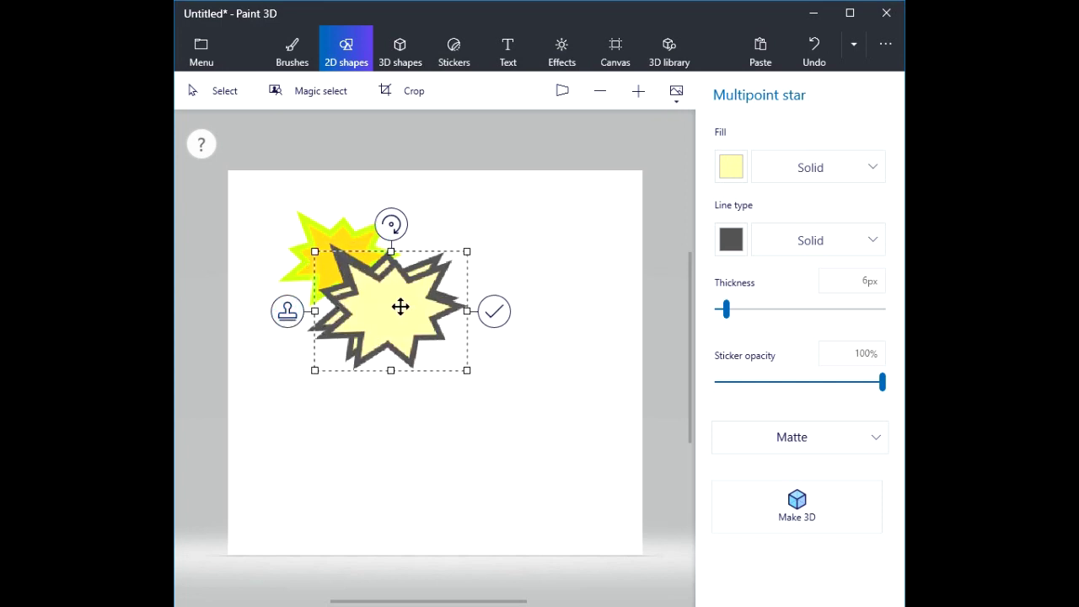
left_click_drag(397, 307, 433, 356)
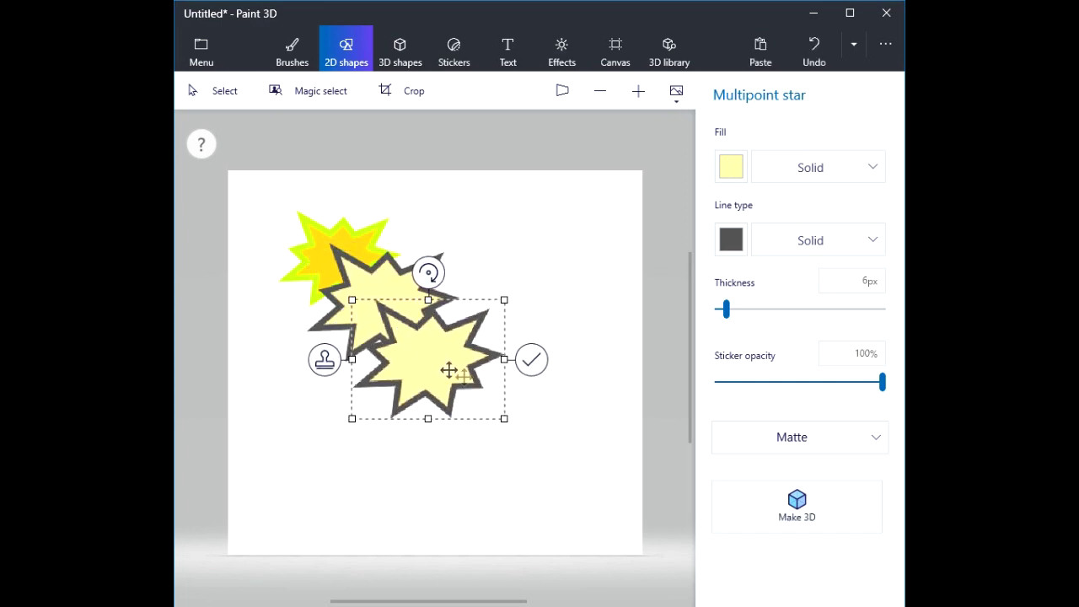
left_click_drag(500, 414, 540, 410)
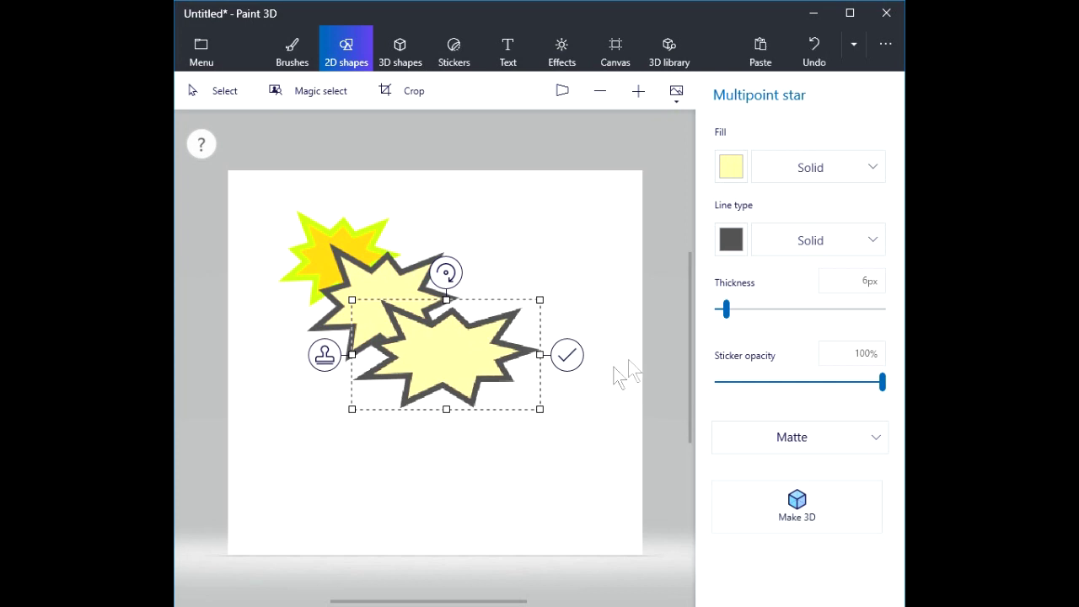
Recolor the widened star copy with a light cyan fill and an indigo outline.
left_click(730, 169)
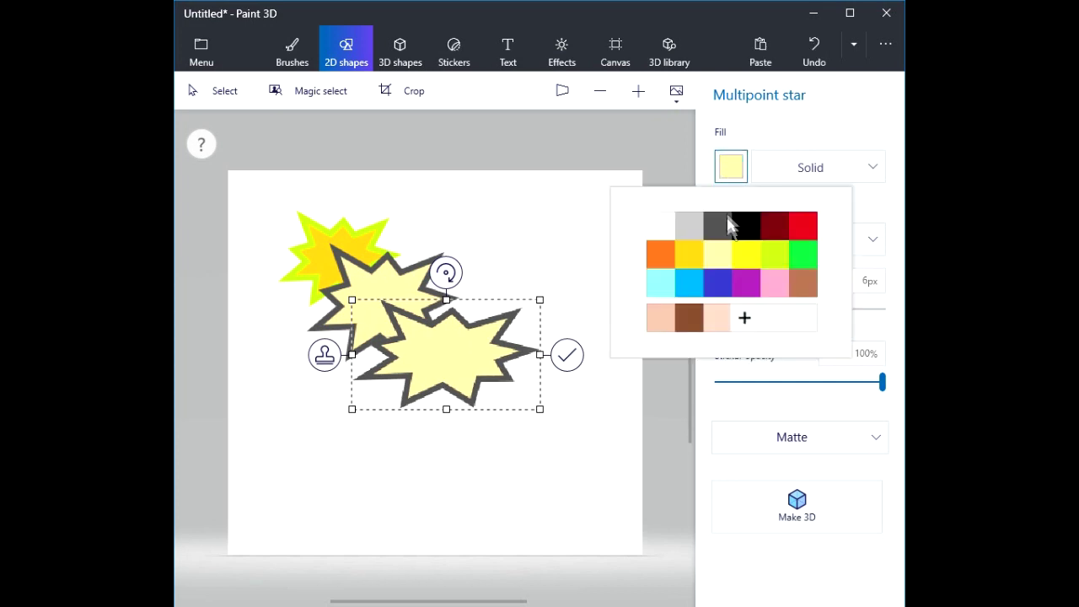
left_click(665, 282)
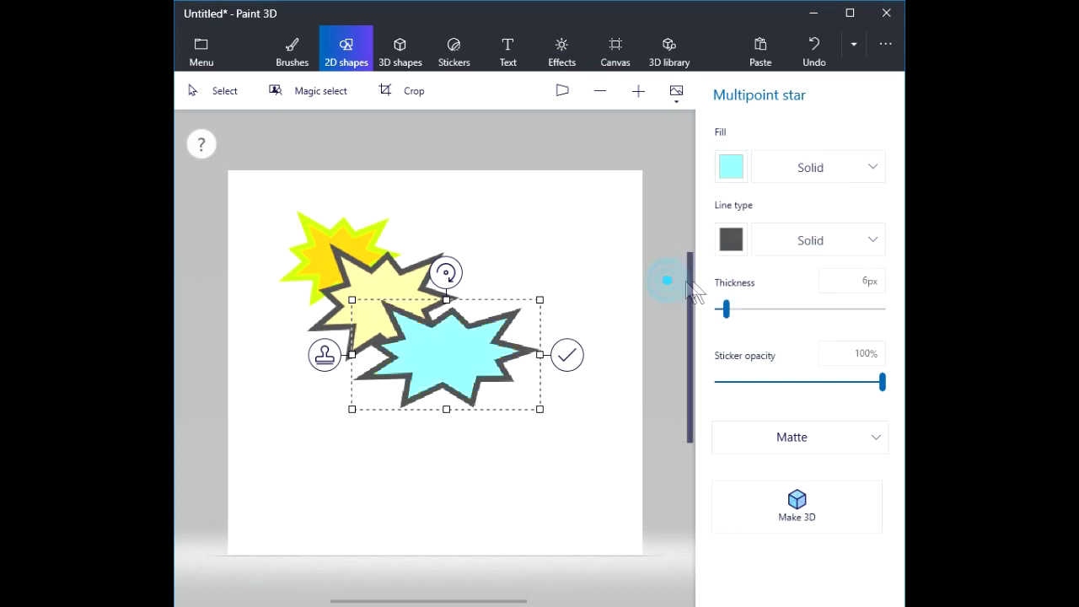
left_click(730, 239)
left_click(713, 356)
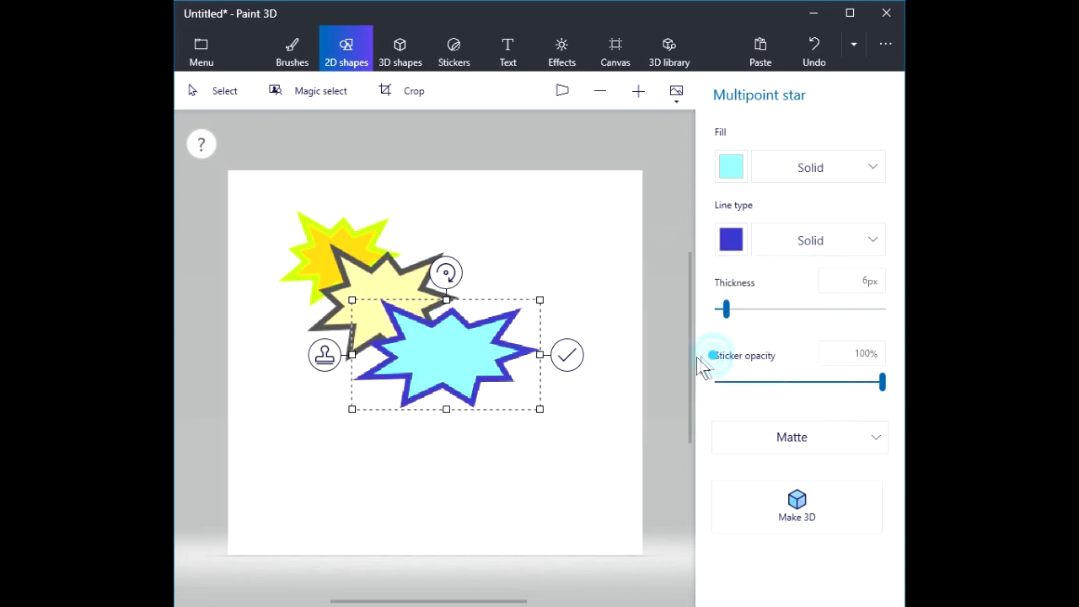
Place an enlarged, stamped copy of the light cyan star in the canvas's lower-left area, rotated clockwise.
left_click(324, 358)
left_click_drag(456, 356, 445, 422)
left_click_drag(539, 477, 601, 483)
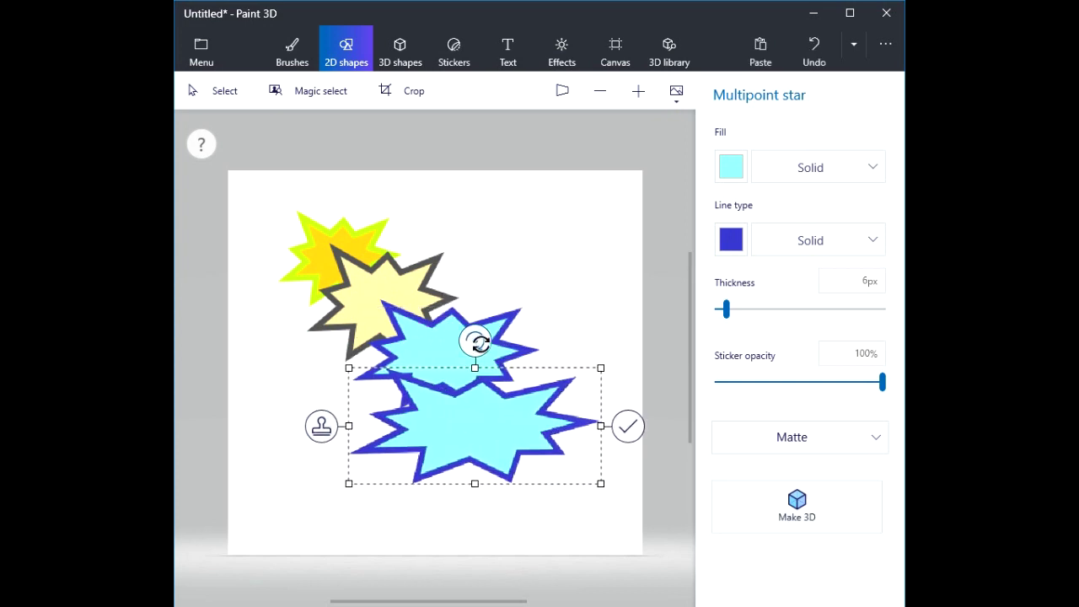
left_click_drag(477, 340, 511, 354)
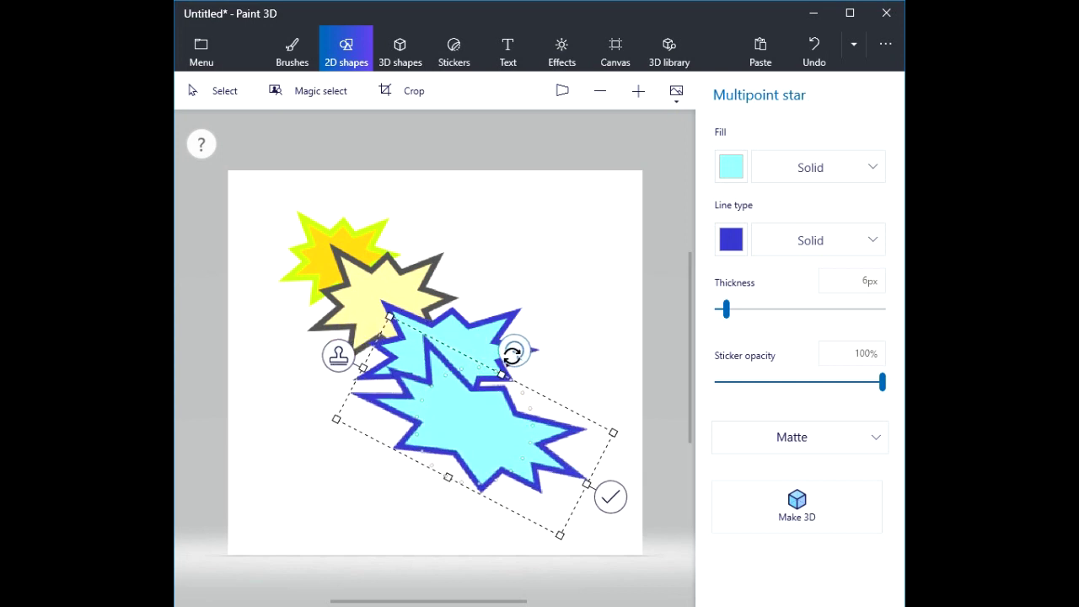
left_click_drag(481, 407, 383, 426)
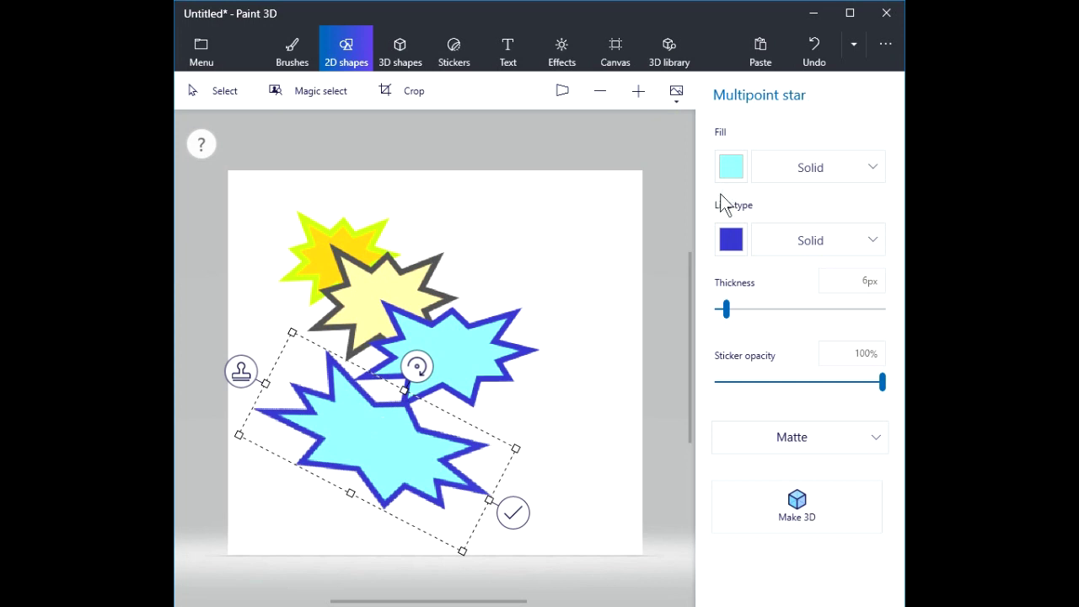
Give the rotated star a gold fill, change its outline color and commit the shape.
left_click(732, 170)
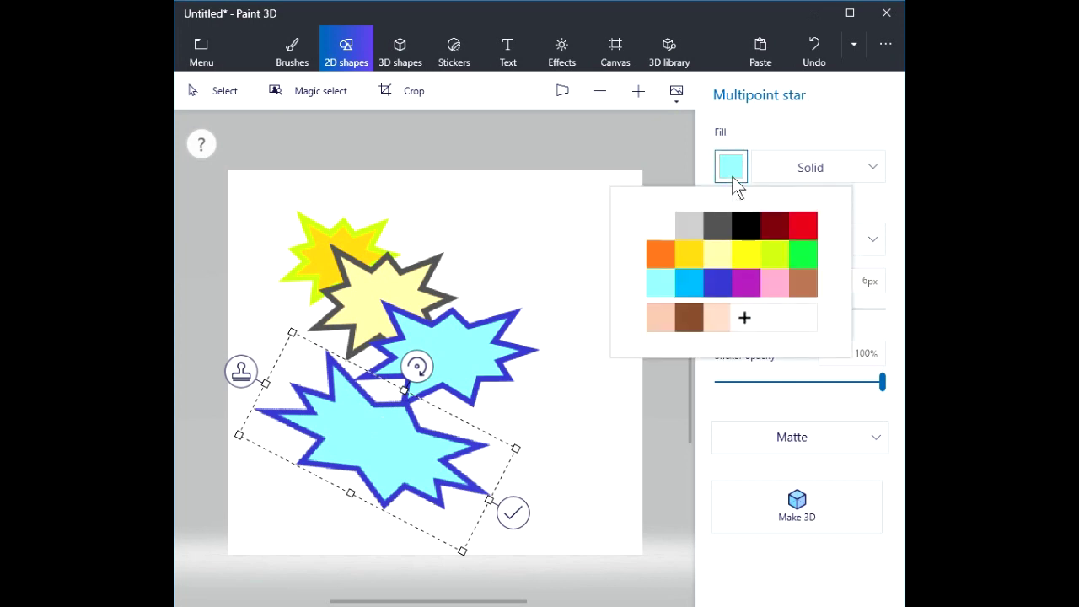
left_click(684, 252)
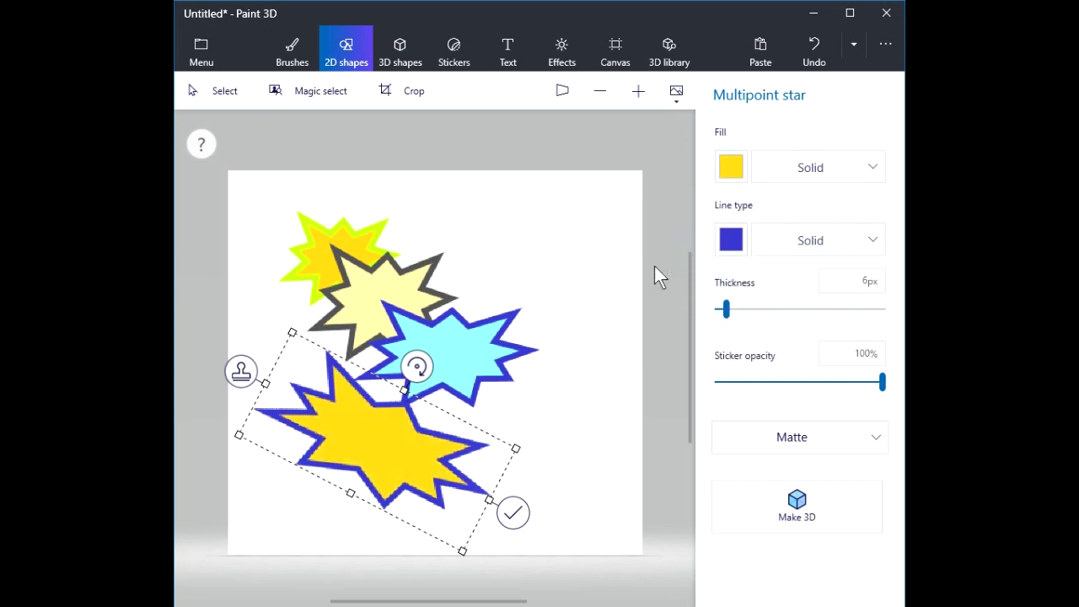
left_click(730, 241)
left_click(794, 292)
left_click(513, 512)
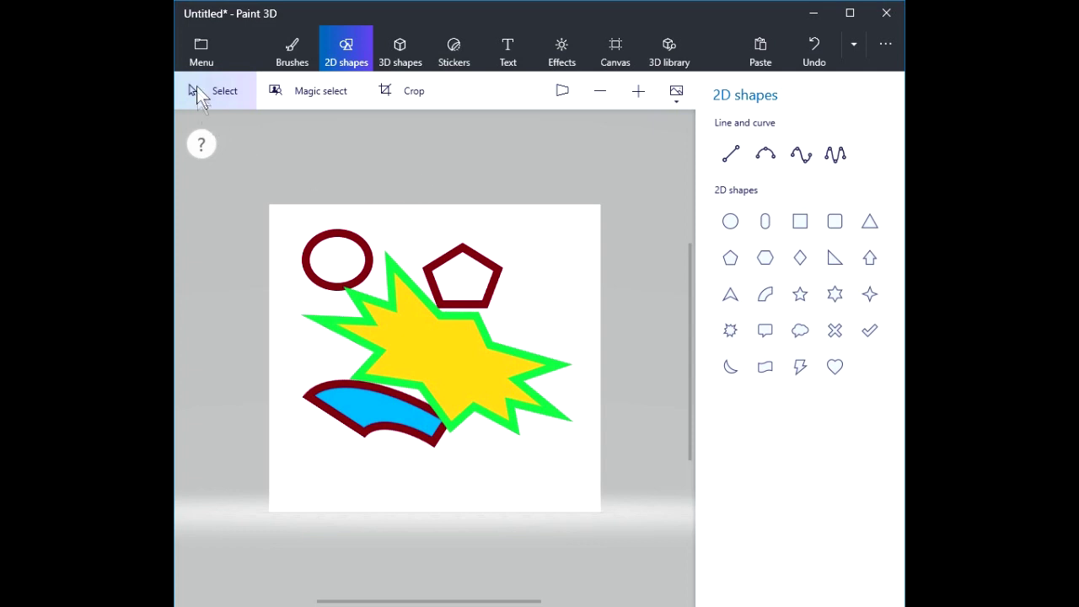
Start a new blank project without saving the current drawing.
left_click(191, 45)
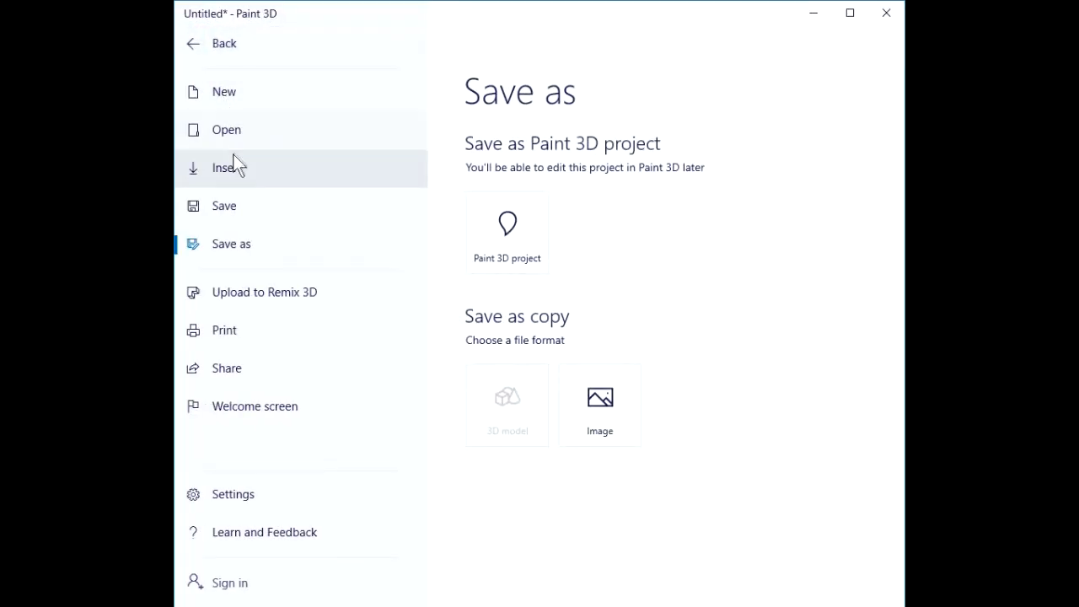
left_click(228, 88)
left_click(516, 332)
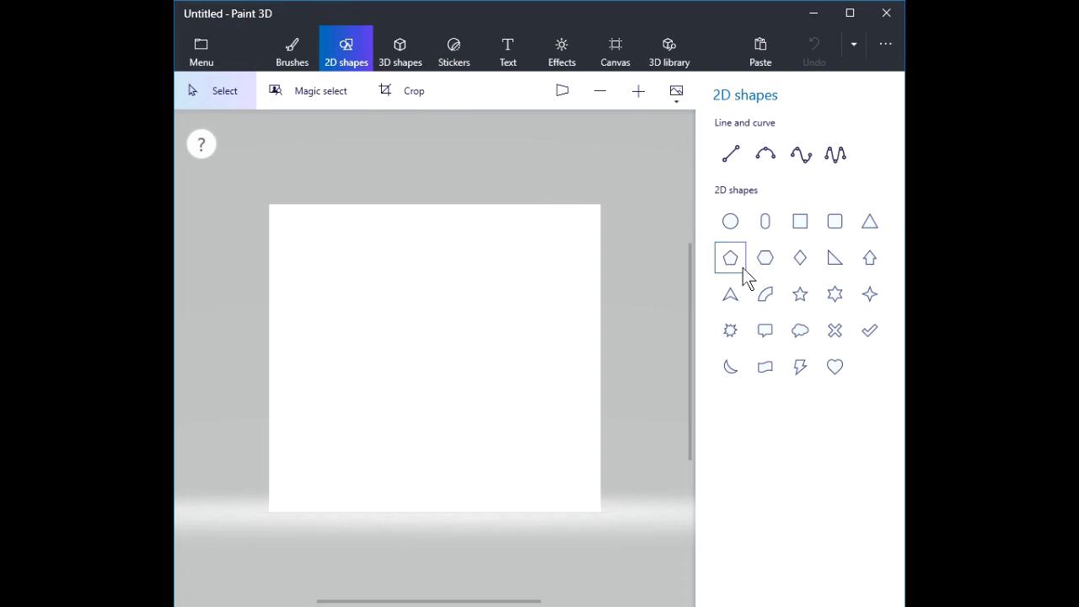
Draw a multipoint star in the canvas's upper-left area and set its outline thickness to 4 px.
left_click(733, 331)
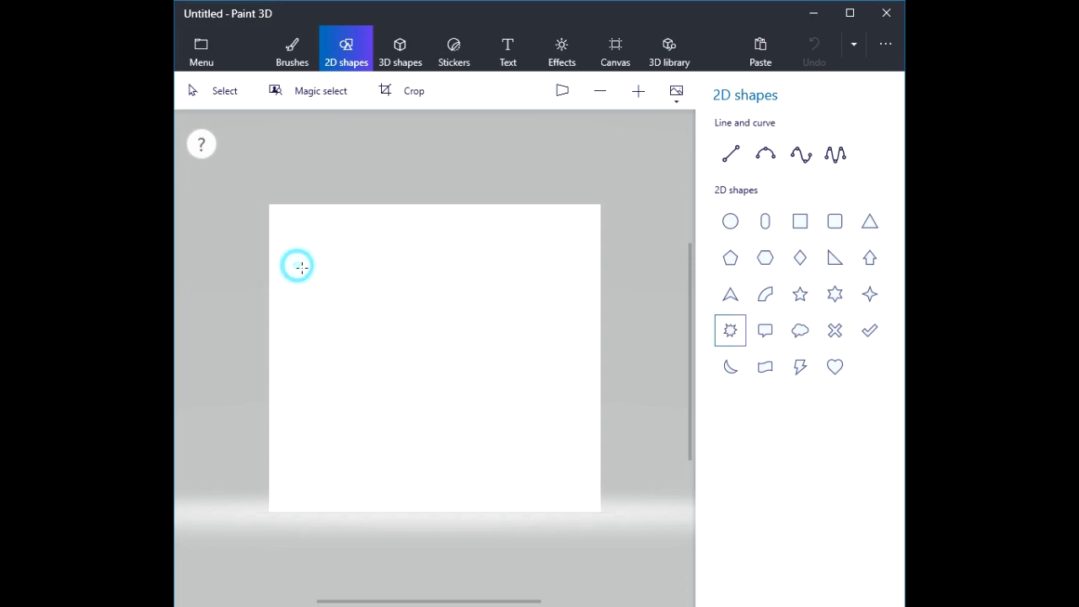
left_click_drag(393, 331, 422, 340)
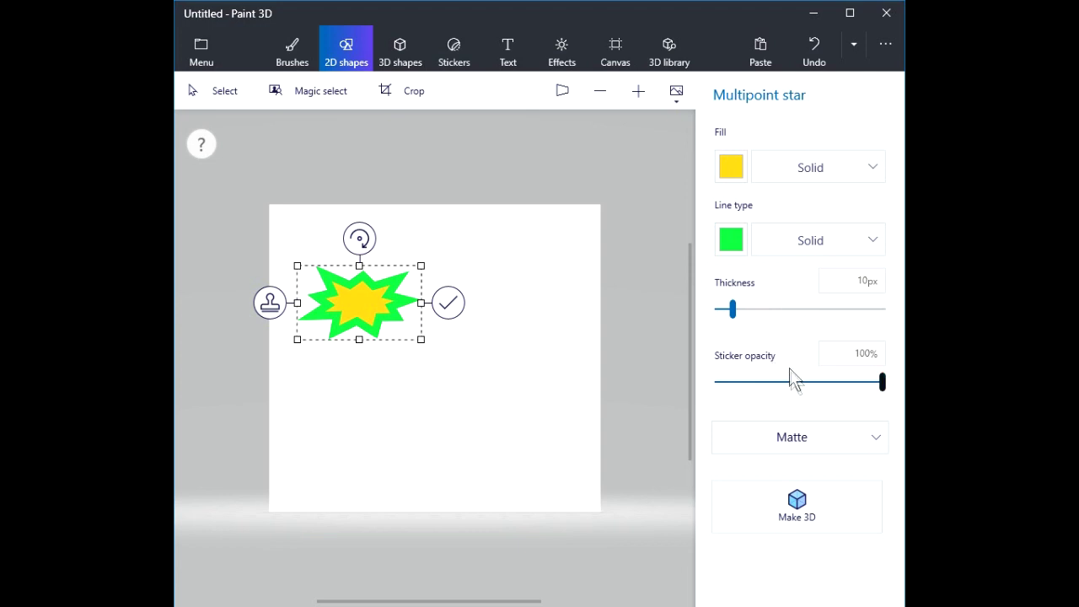
left_click_drag(732, 307, 721, 310)
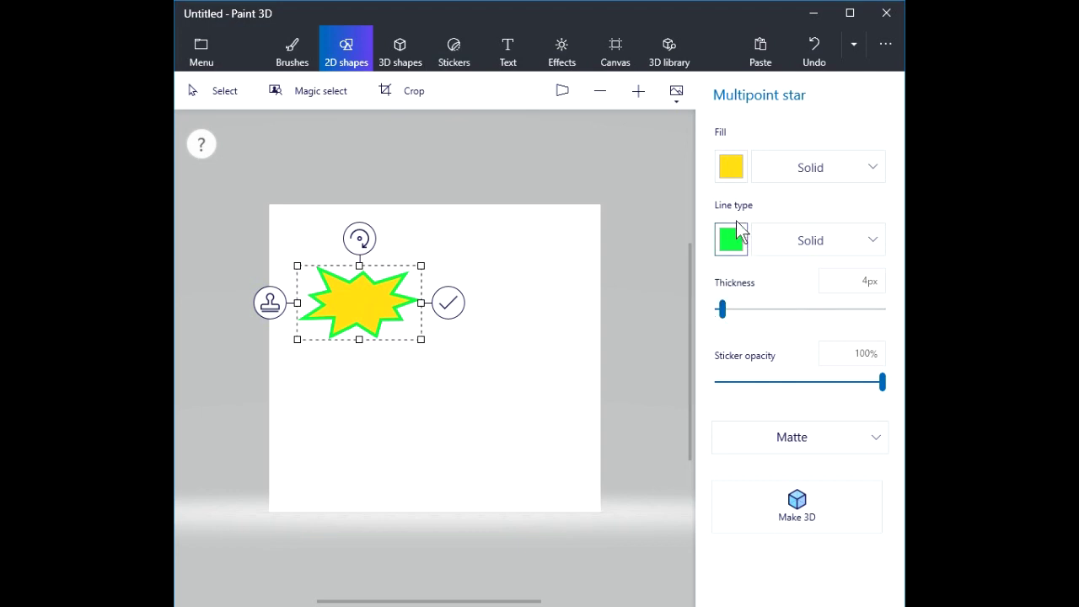
Recolor the star with a red fill and a yellow outline, and move it slightly up toward the canvas corner.
left_click(731, 168)
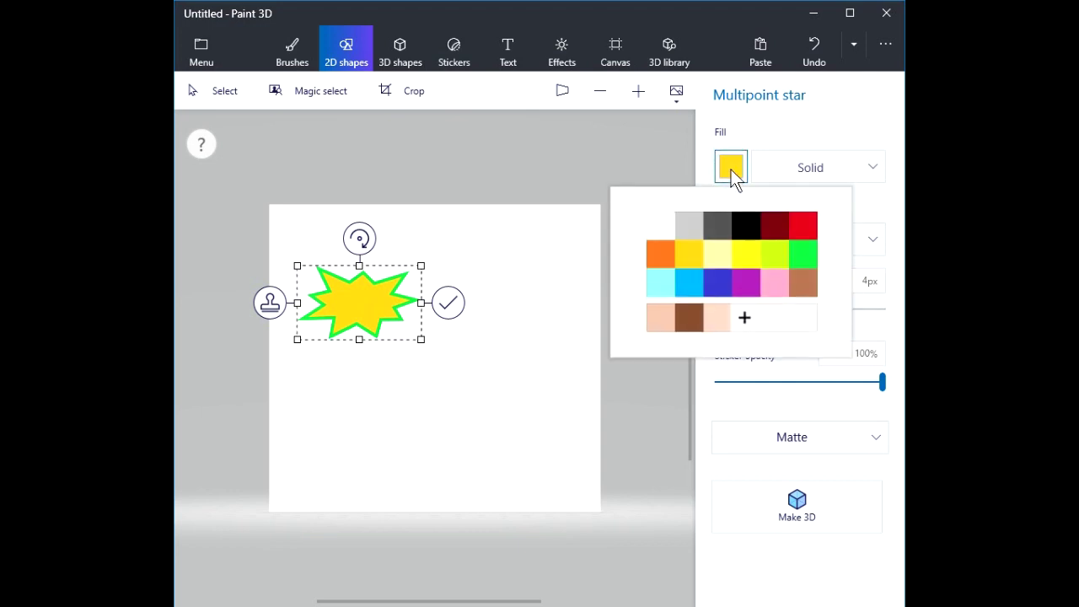
left_click(806, 225)
left_click(731, 240)
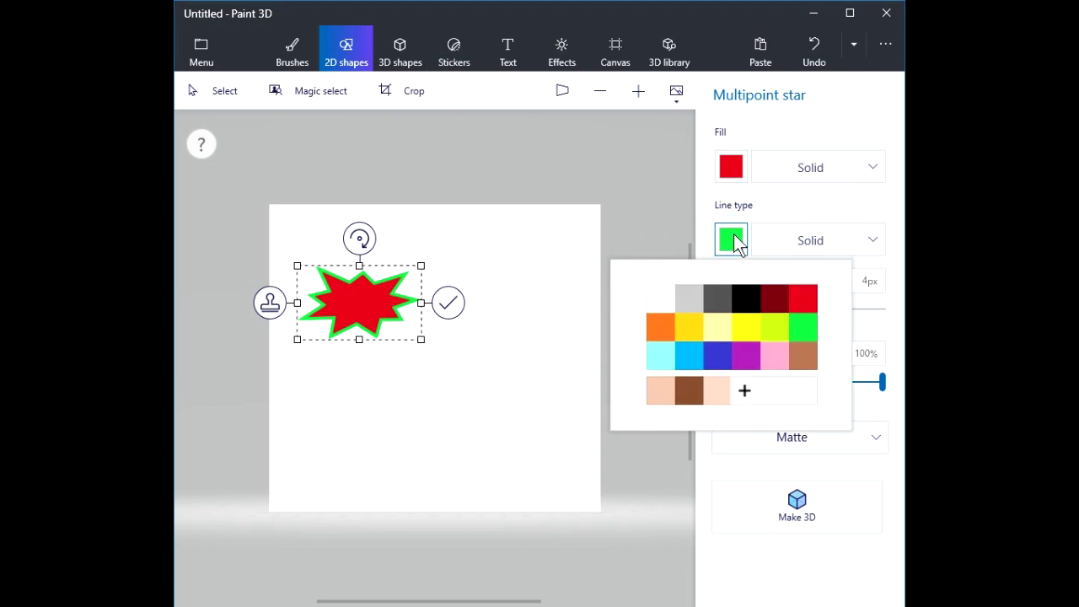
left_click(744, 326)
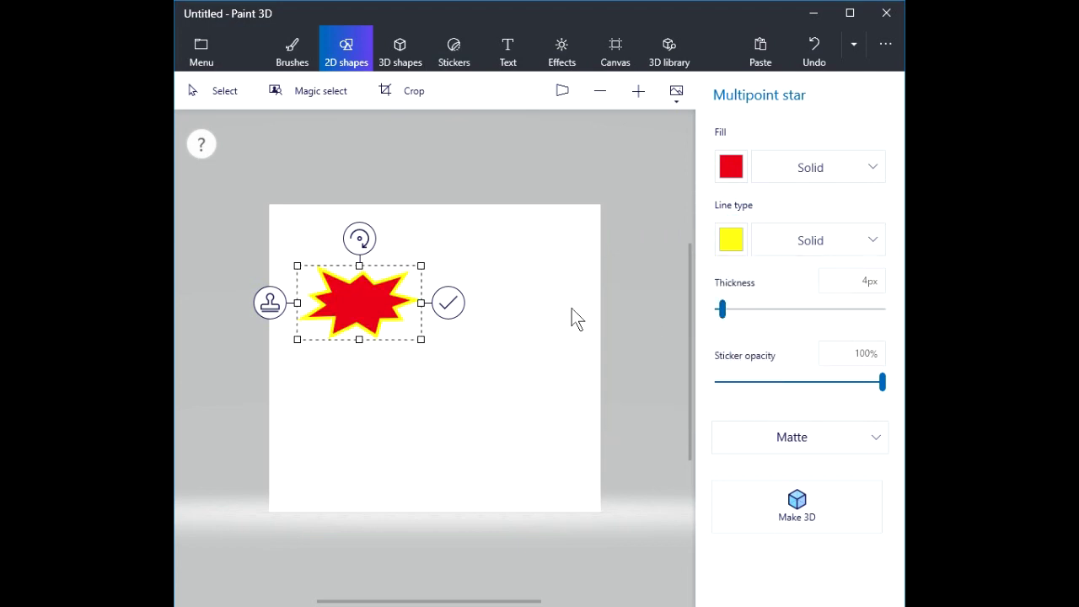
left_click_drag(361, 299, 353, 267)
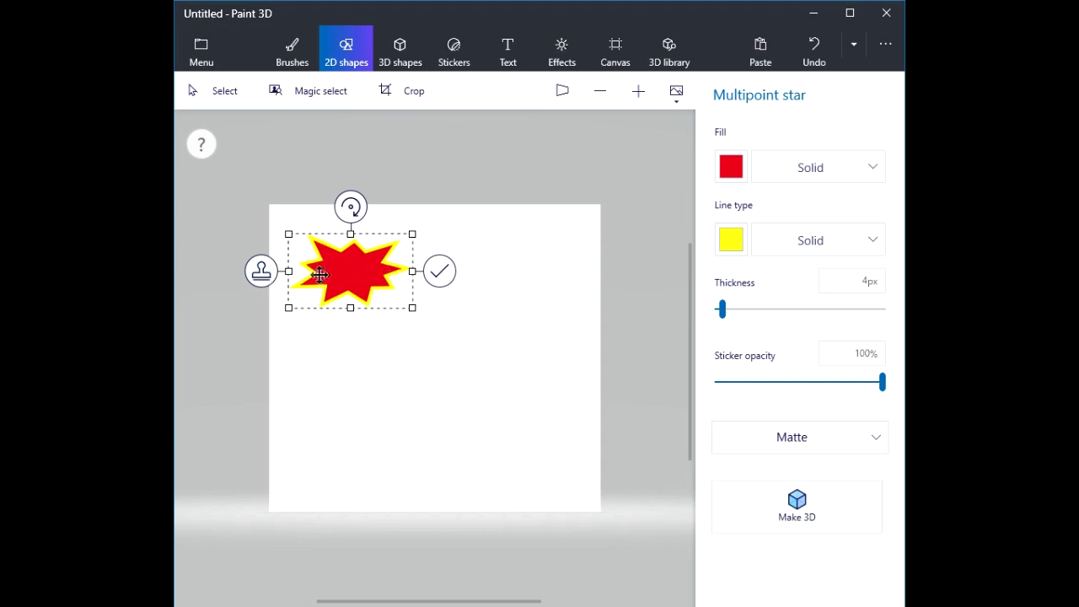
Stamp the red star and place a slightly larger copy overlapping its lower-right side.
left_click(261, 270)
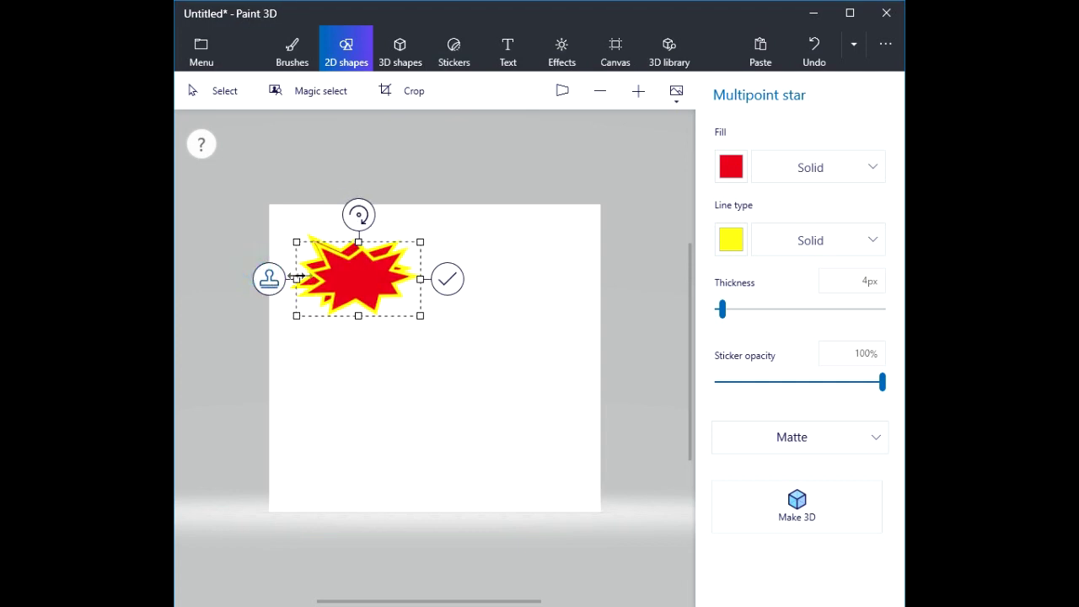
left_click_drag(341, 270, 360, 294)
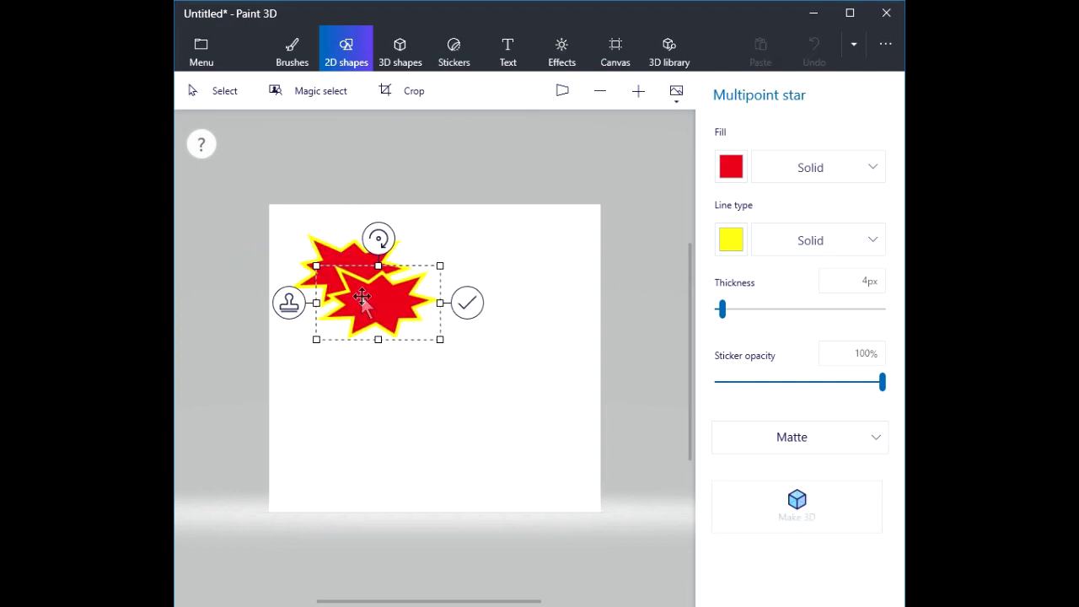
left_click_drag(442, 340, 463, 362)
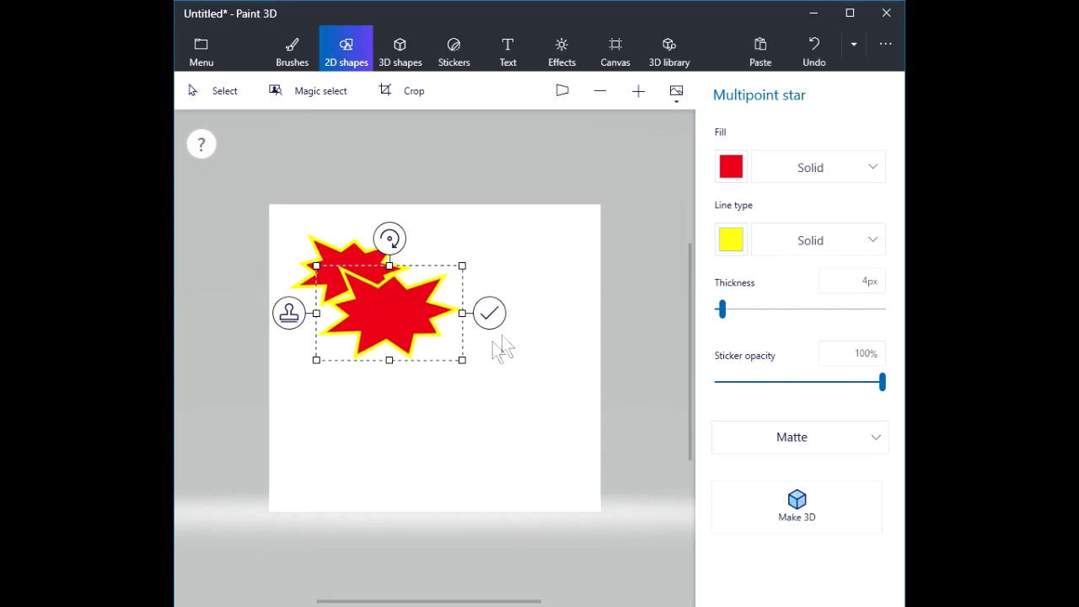
Recolor the enlarged star copy with an orange fill and a light yellow outline.
left_click(723, 165)
left_click(651, 246)
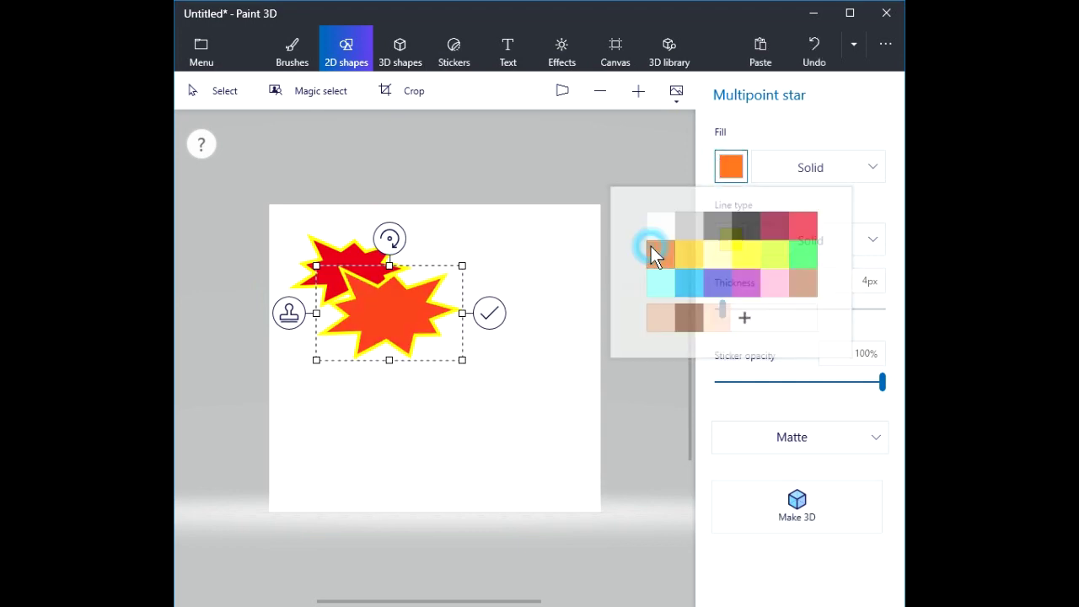
left_click(730, 241)
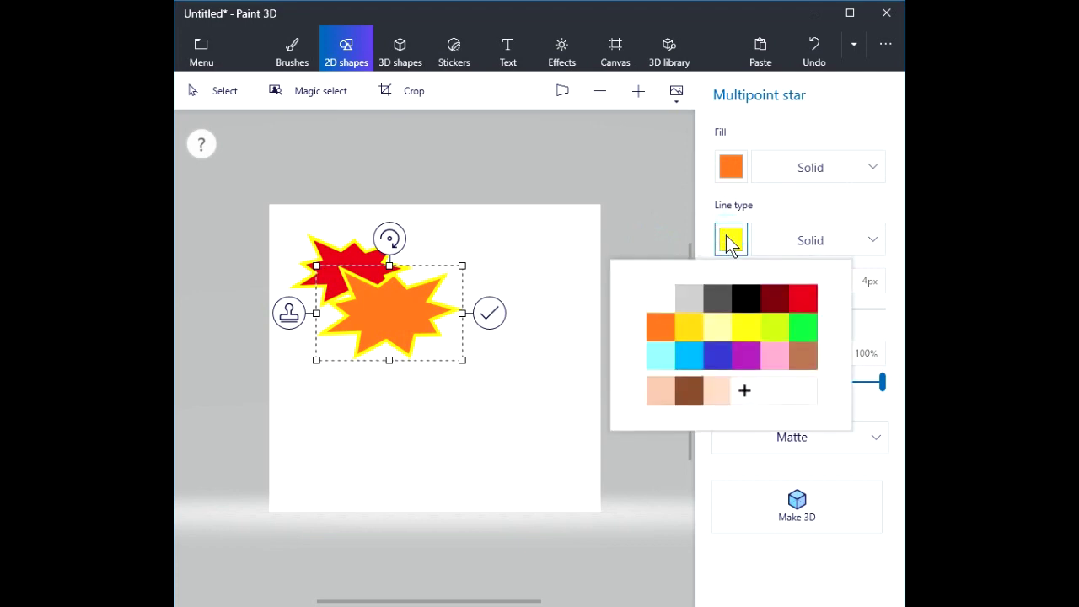
left_click(721, 330)
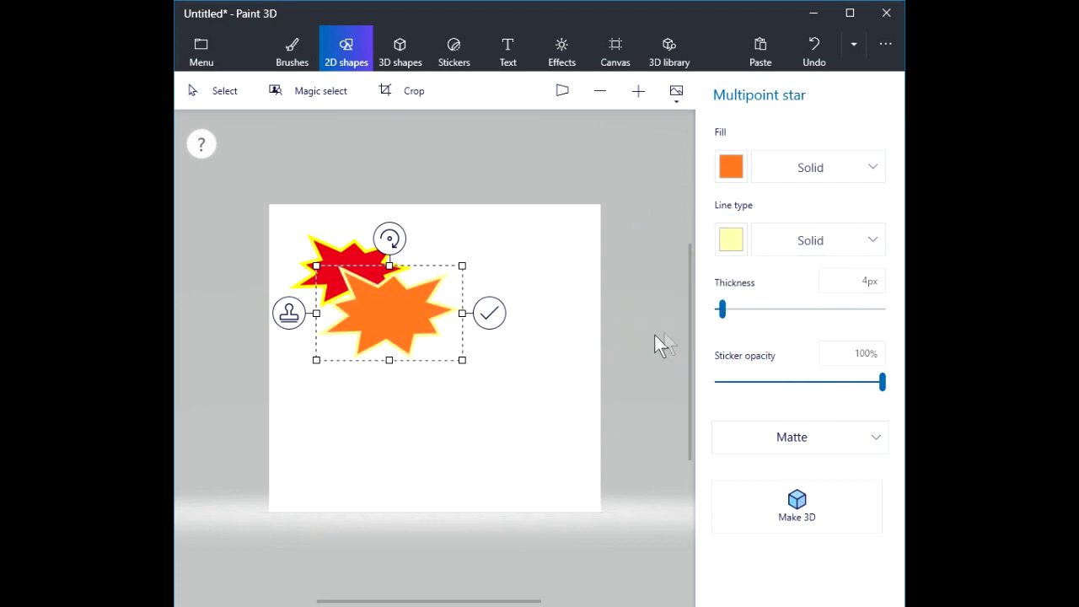
Stamp the orange star and place a slightly smaller copy overlapping its lower-right side.
left_click(287, 319)
left_click_drag(414, 325, 453, 376)
left_click_drag(496, 403, 484, 379)
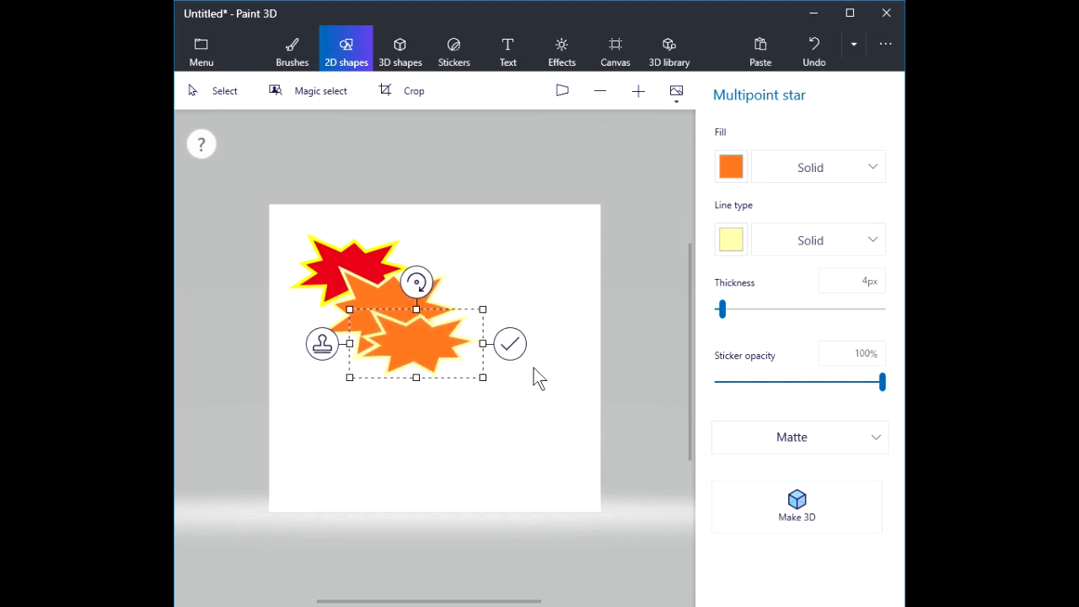
Recolor the smaller star copy with a lime fill and an indigo outline.
left_click(728, 167)
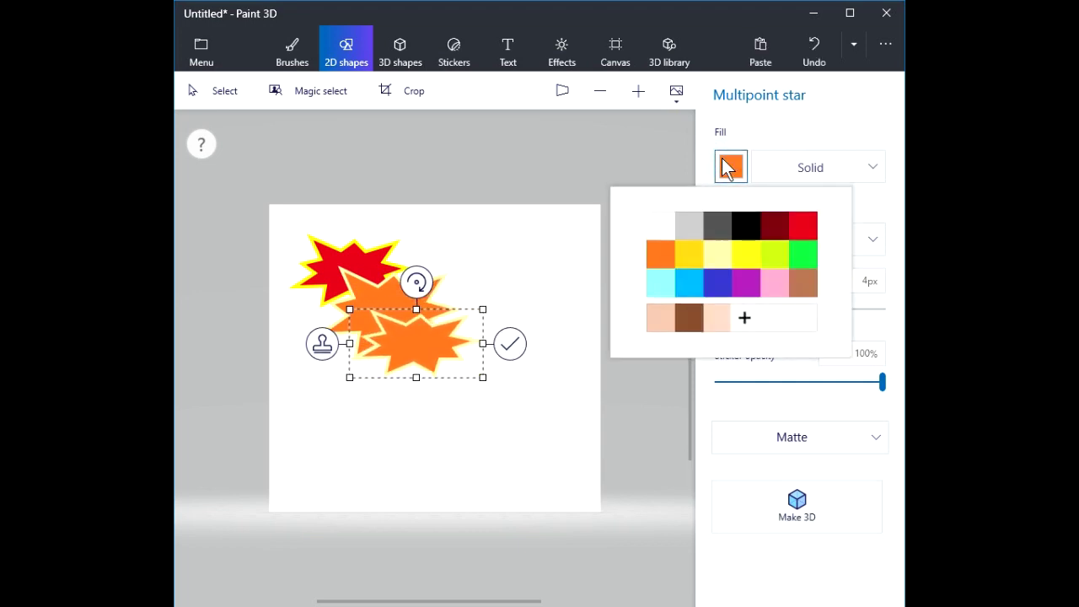
left_click(773, 256)
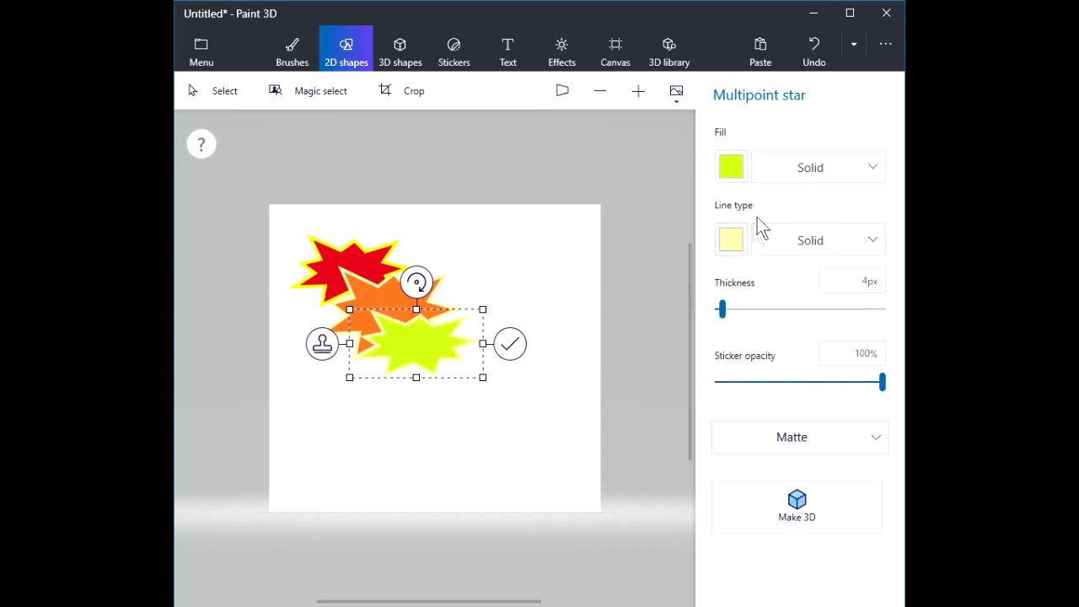
left_click(731, 240)
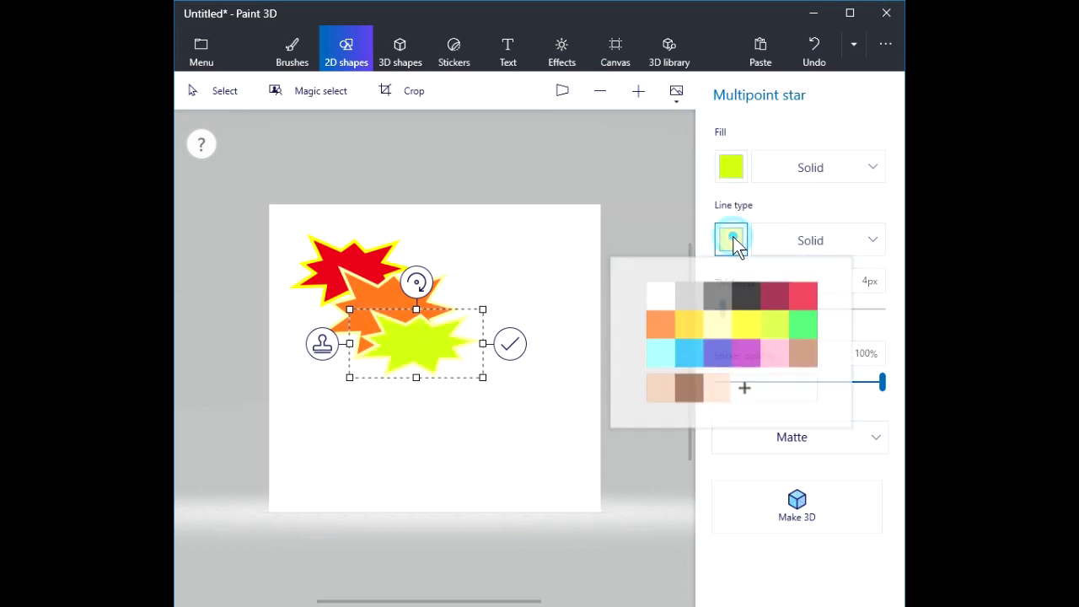
left_click(715, 356)
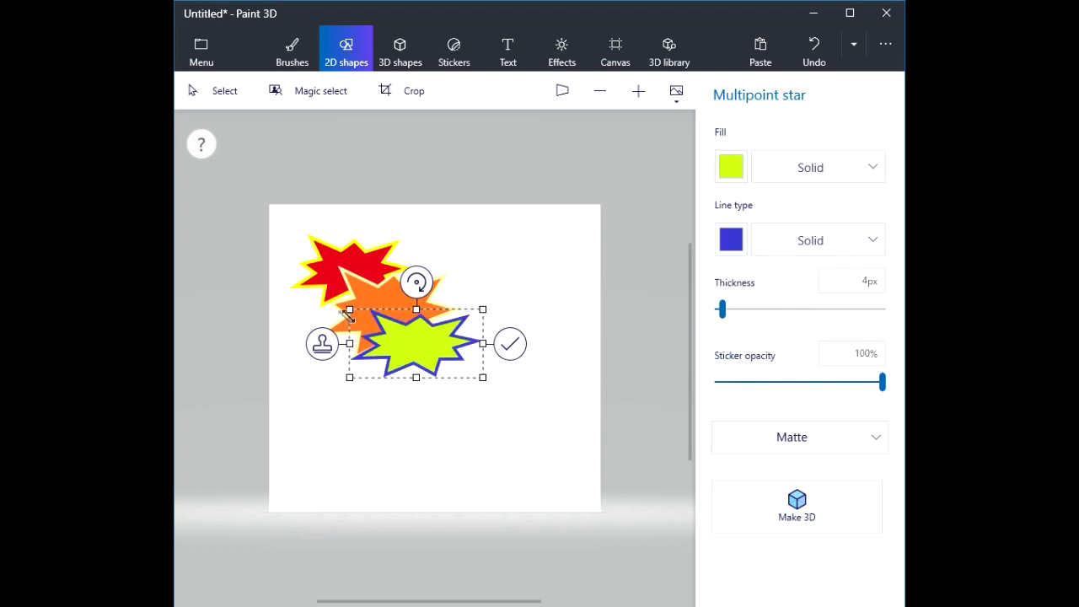
Place a stamped copy of the lime star below the original, stretched wider and flatter and rotated counterclockwise.
left_click_drag(410, 343, 441, 387)
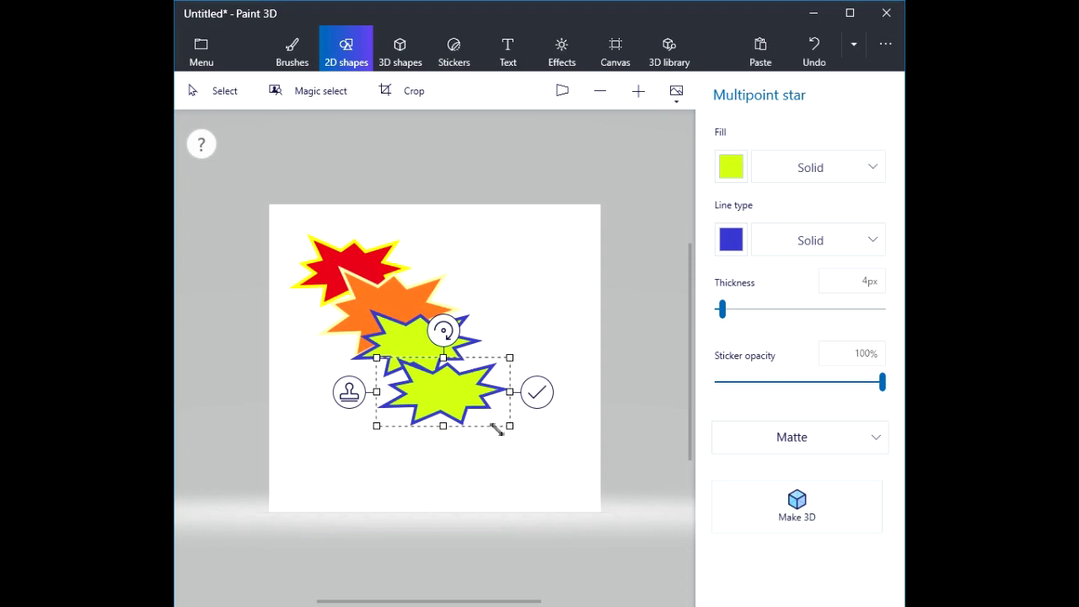
left_click_drag(508, 428, 569, 463)
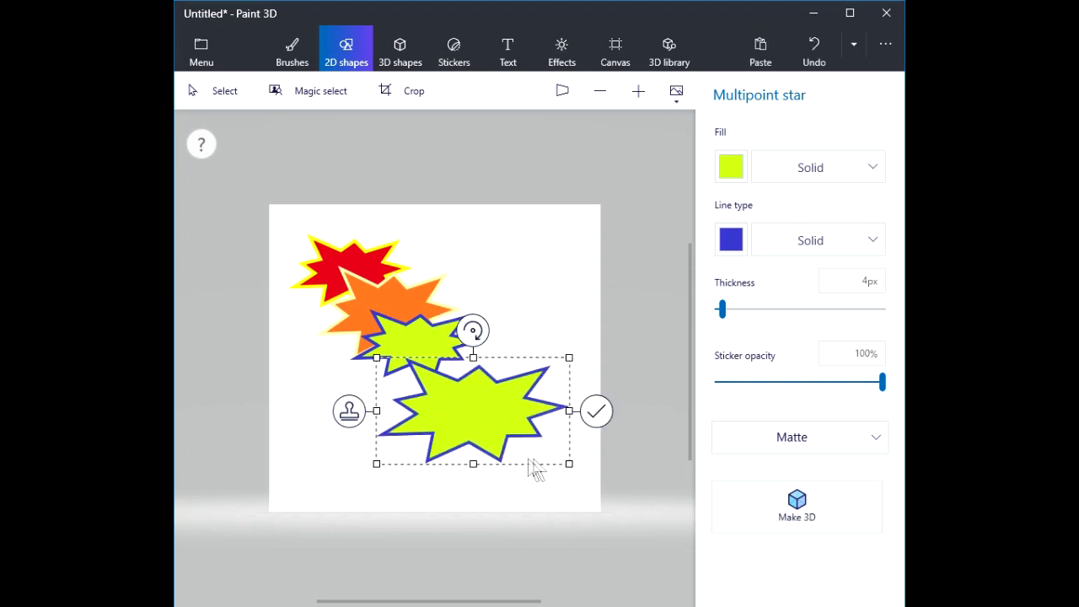
left_click_drag(471, 460, 463, 427)
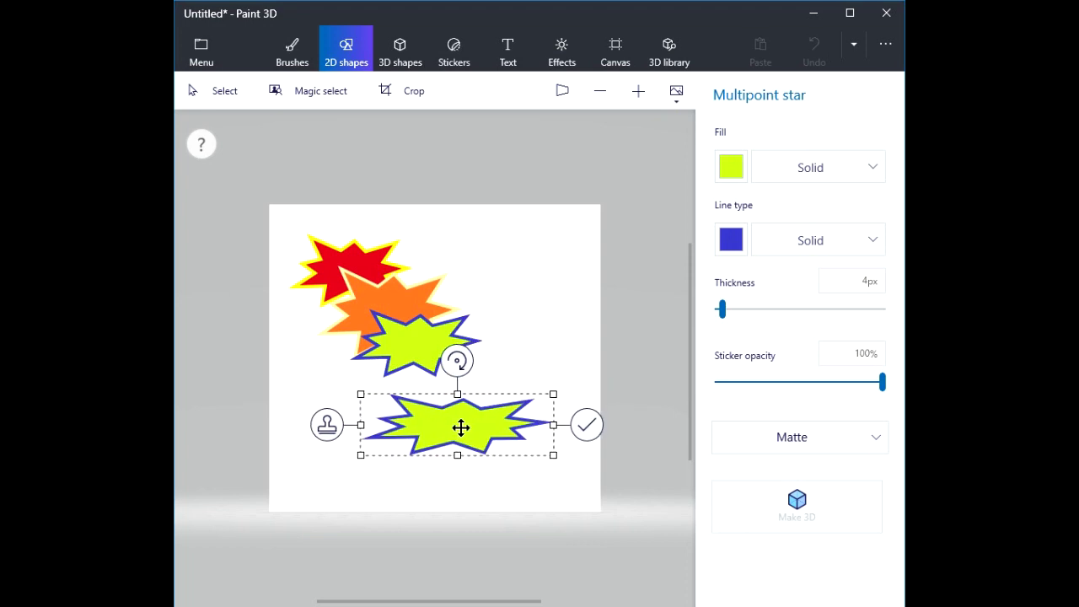
left_click_drag(430, 348, 425, 361)
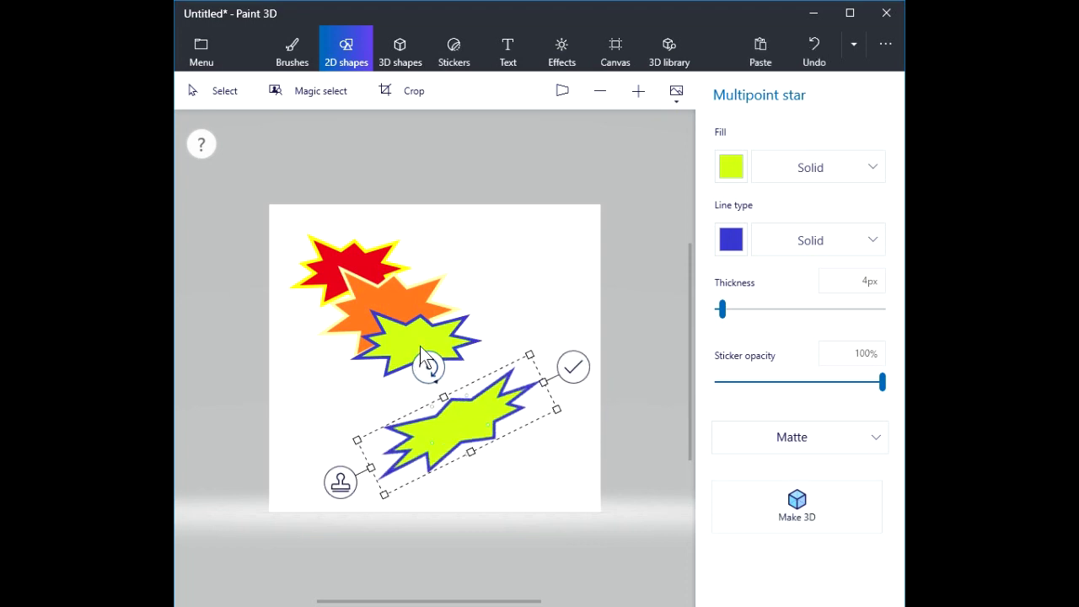
Recolor the flattened, rotated star with an orange fill and a gold outline, and commit it.
left_click(730, 166)
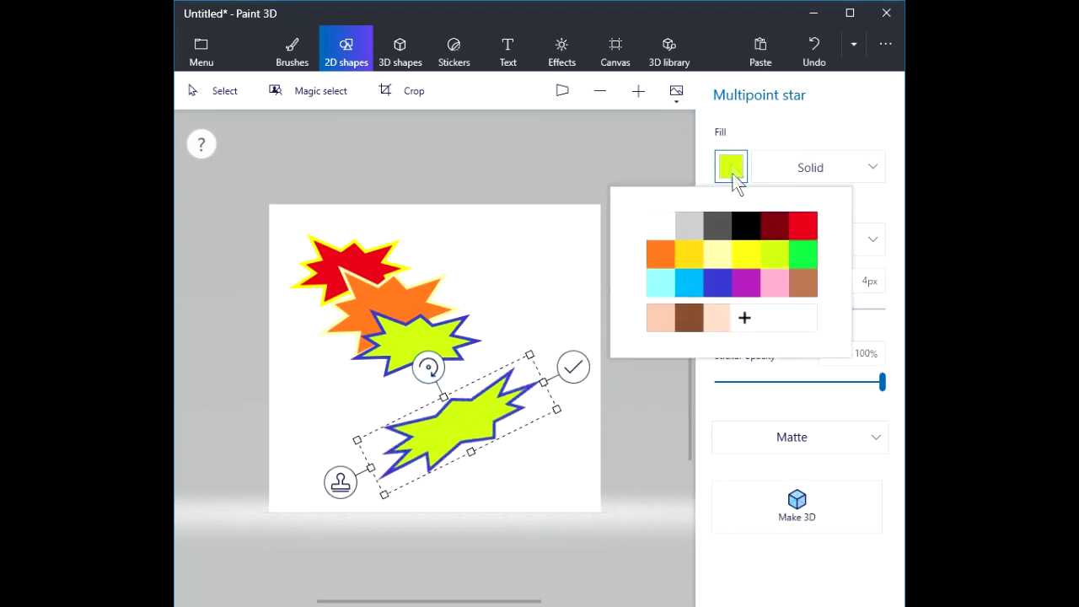
left_click(665, 254)
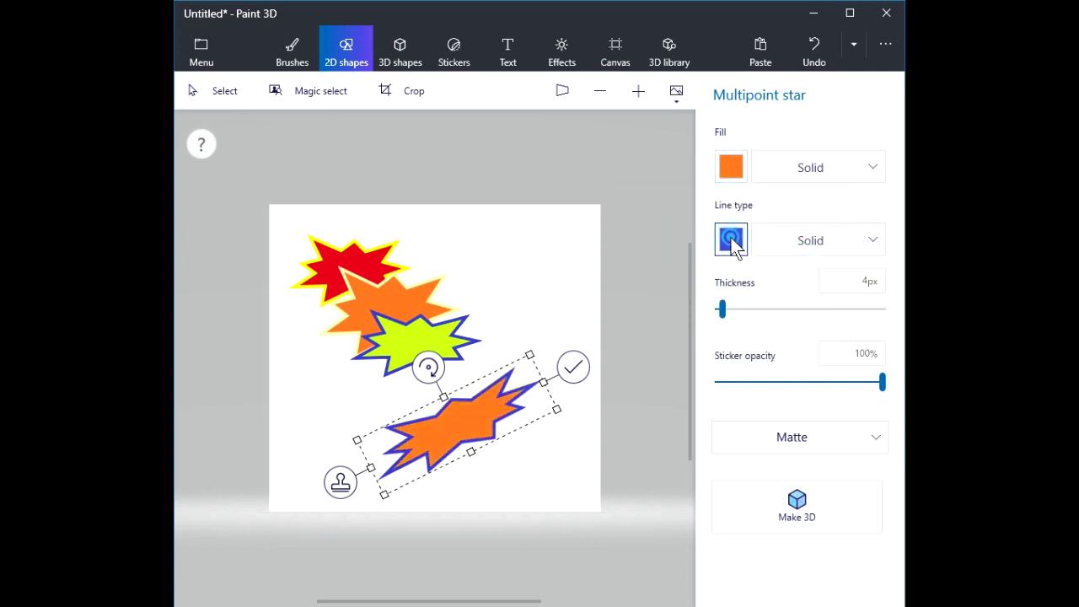
left_click(731, 240)
left_click(697, 327)
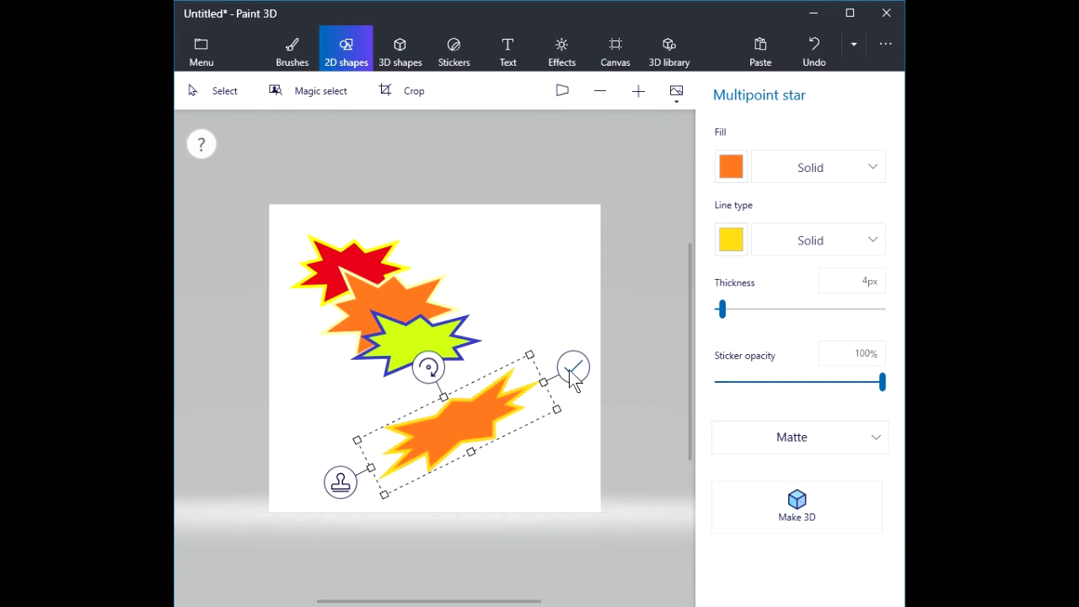
left_click(566, 293)
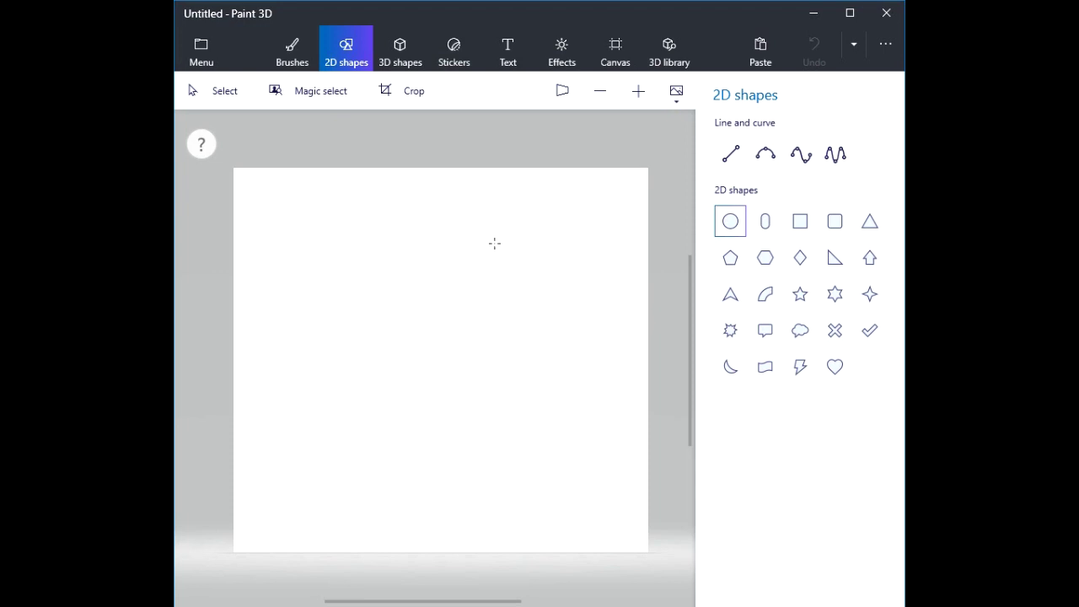
Draw an oval with the Circle shape in the blank canvas's upper-left area, using a white fill and a 6 px black outline.
left_click(731, 222)
left_click_drag(274, 211, 395, 307)
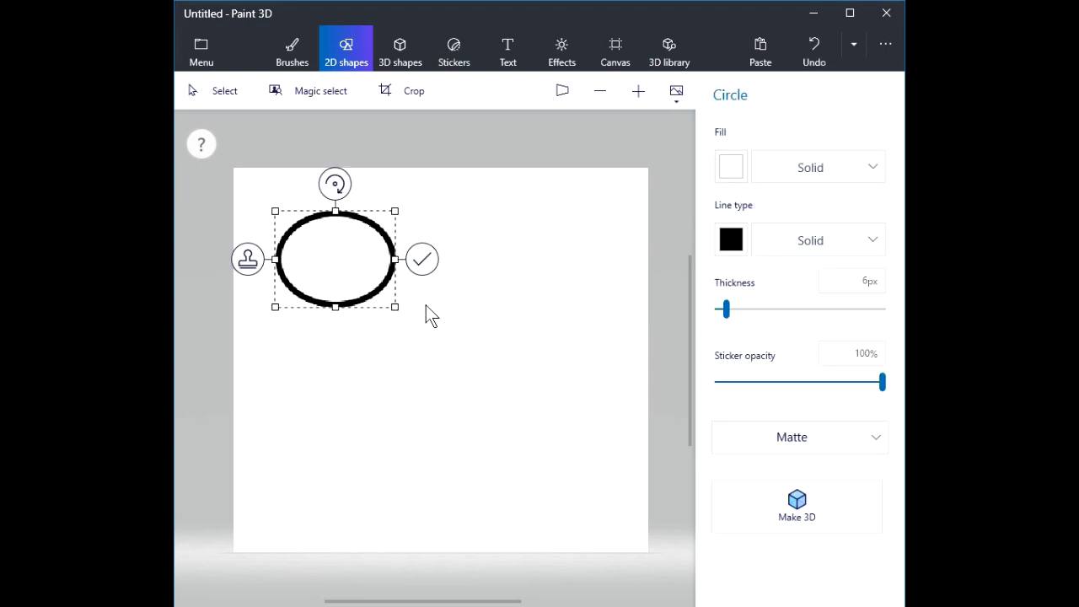
Undo the oval and draw a perfect circle in the canvas's upper-left area with a white fill and 6 px black outline.
key("ctrl+z")
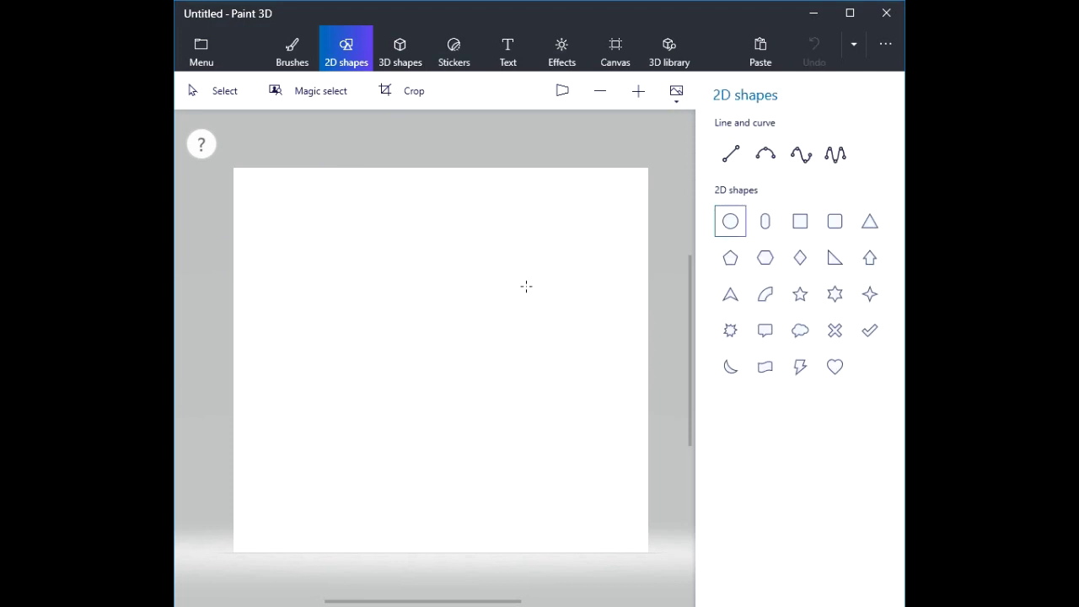
left_click(730, 221)
left_click_drag(280, 213, 423, 355)
left_click_drag(424, 286, 362, 294)
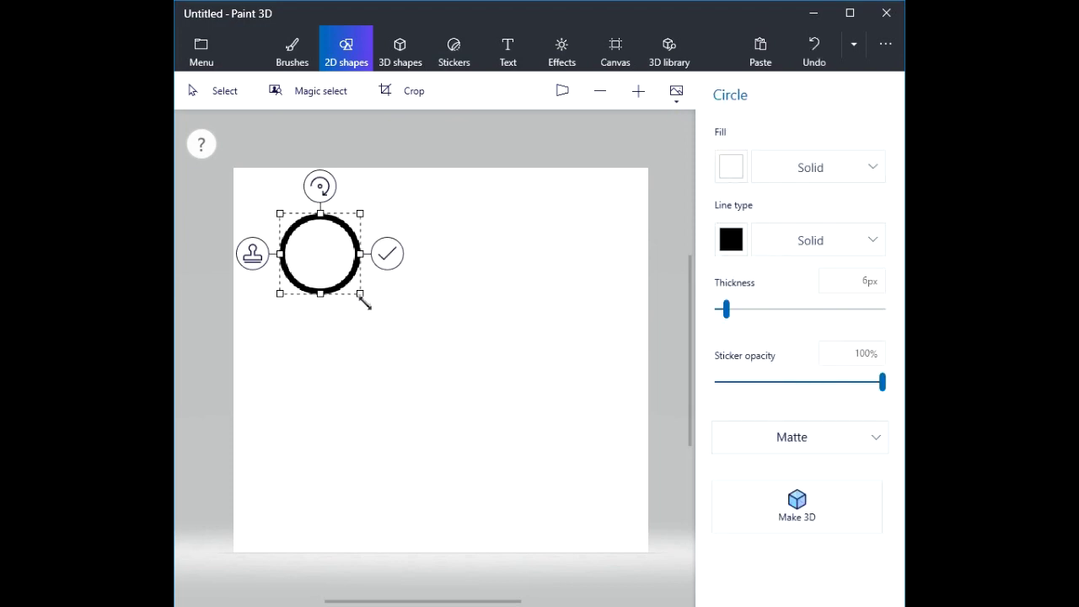
left_click(393, 256)
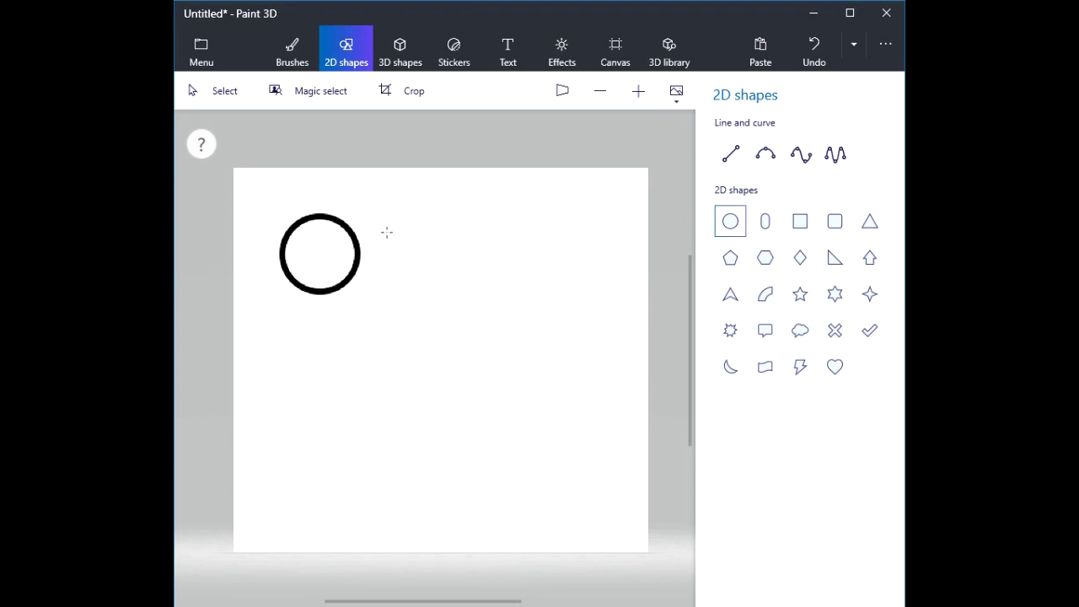
Draw a wide, flat oval beside the circle, and a larger perfect circle near the canvas's upper-right corner.
left_click_drag(376, 216, 496, 268)
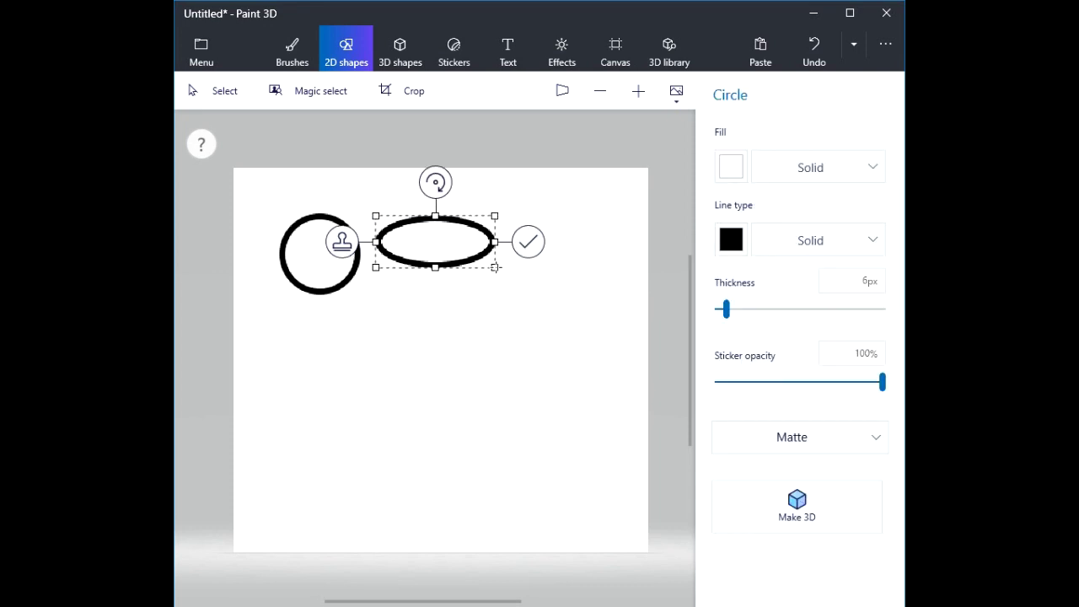
left_click(527, 243)
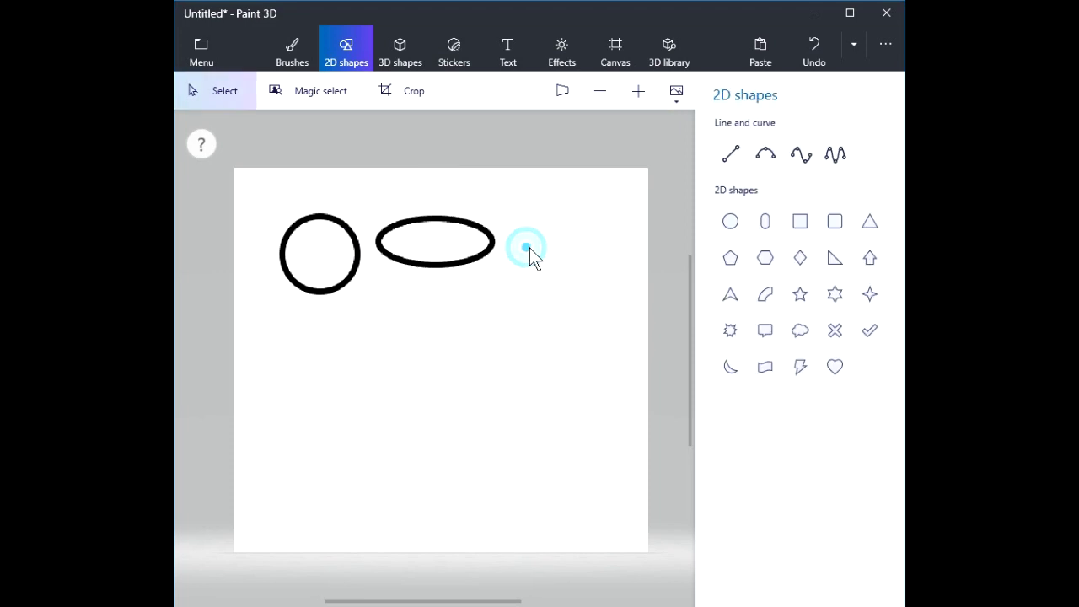
left_click(730, 221)
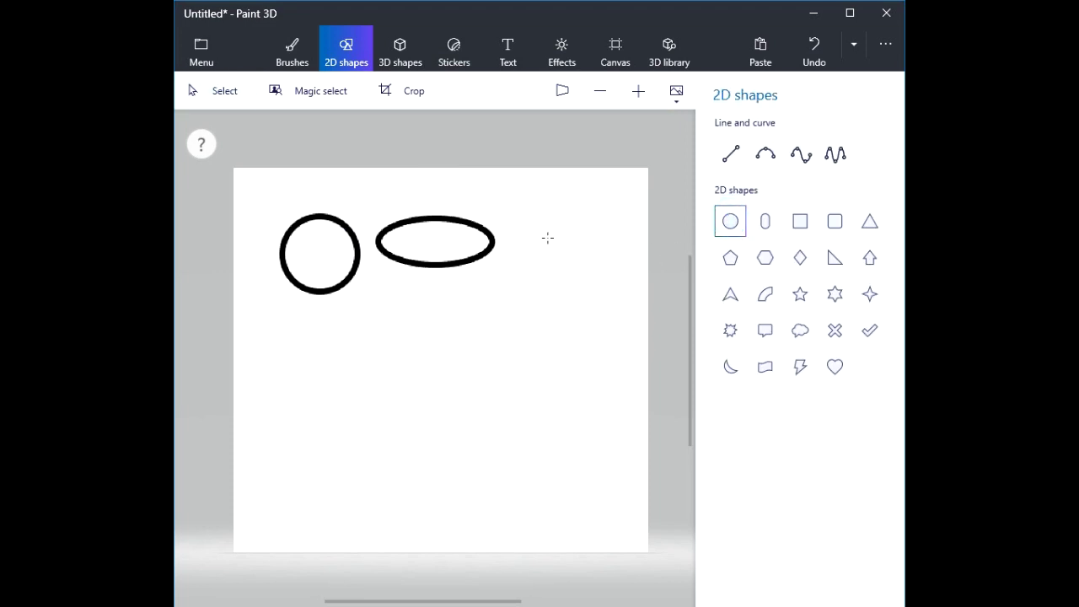
left_click_drag(526, 224, 623, 322)
left_click_drag(576, 273, 559, 254)
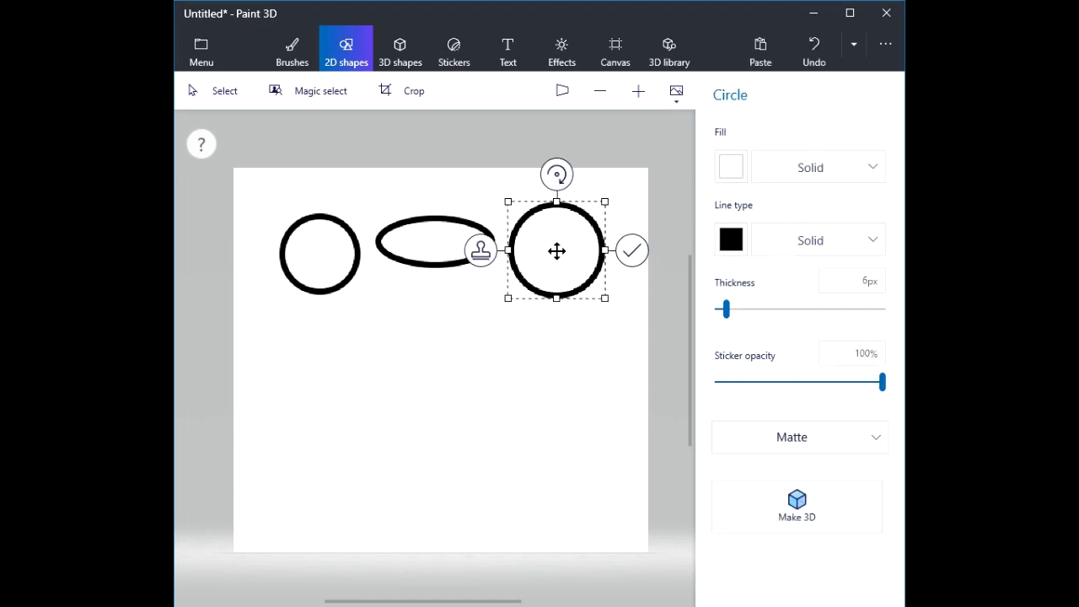
left_click(632, 256)
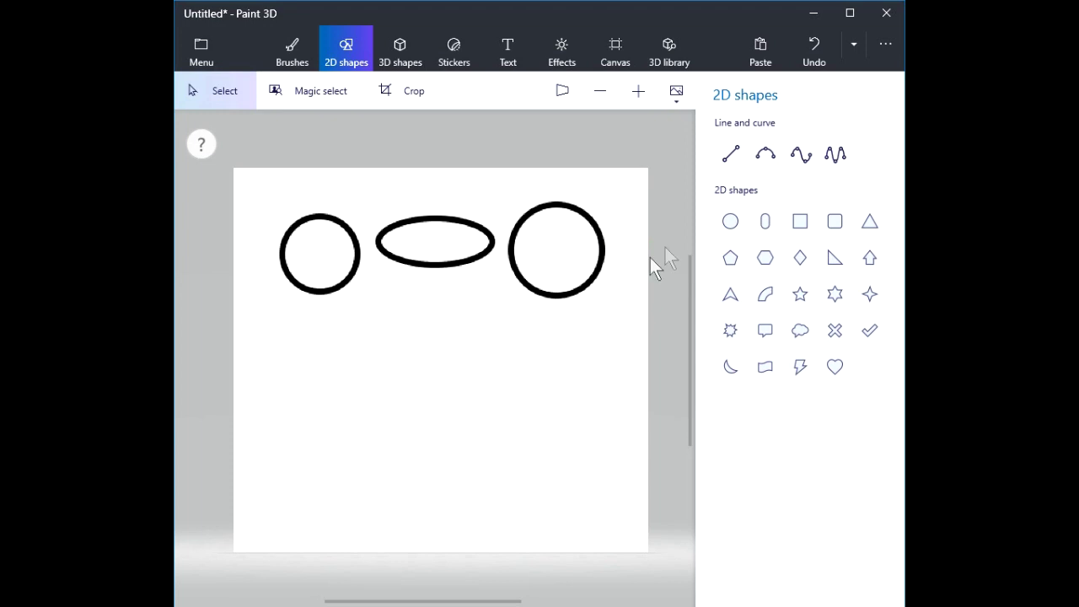
Draw a perfect square below the small circle and a wide, flat rectangle below the large circle with the Square shape.
left_click(797, 225)
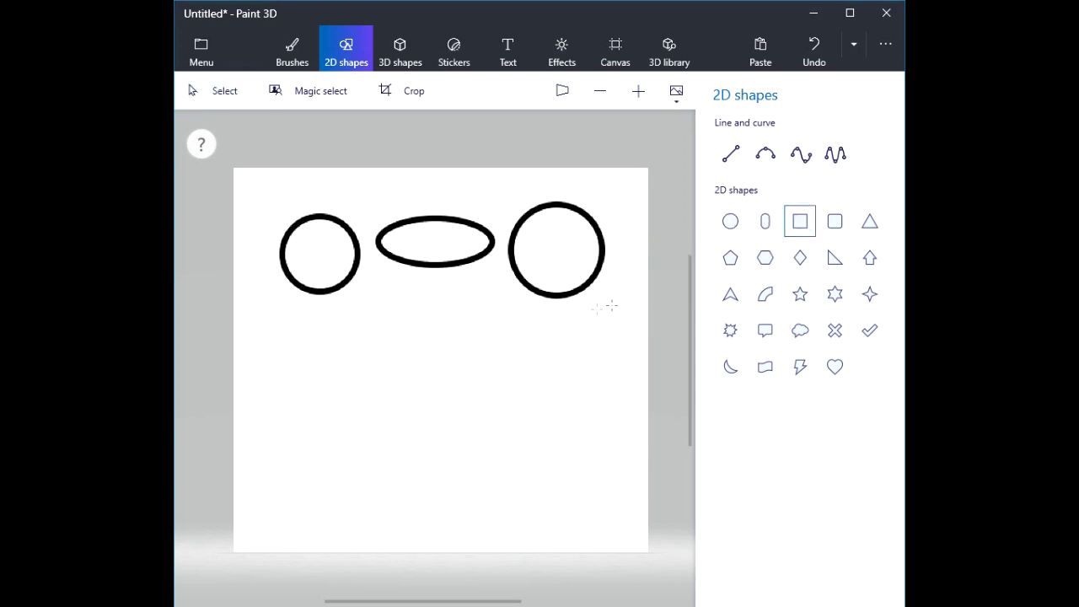
left_click_drag(304, 333, 396, 418)
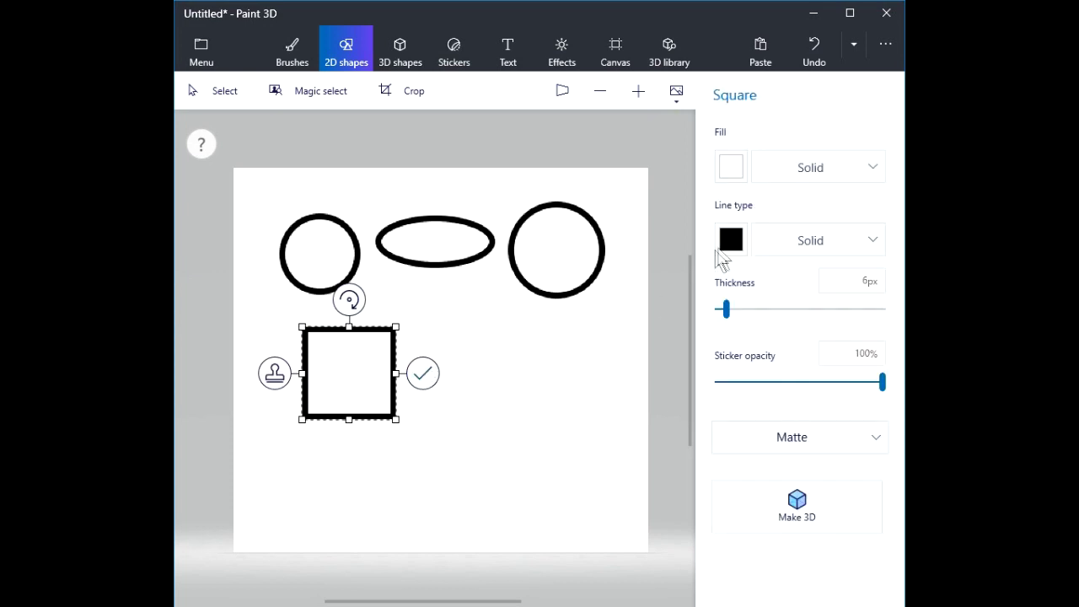
left_click(423, 373)
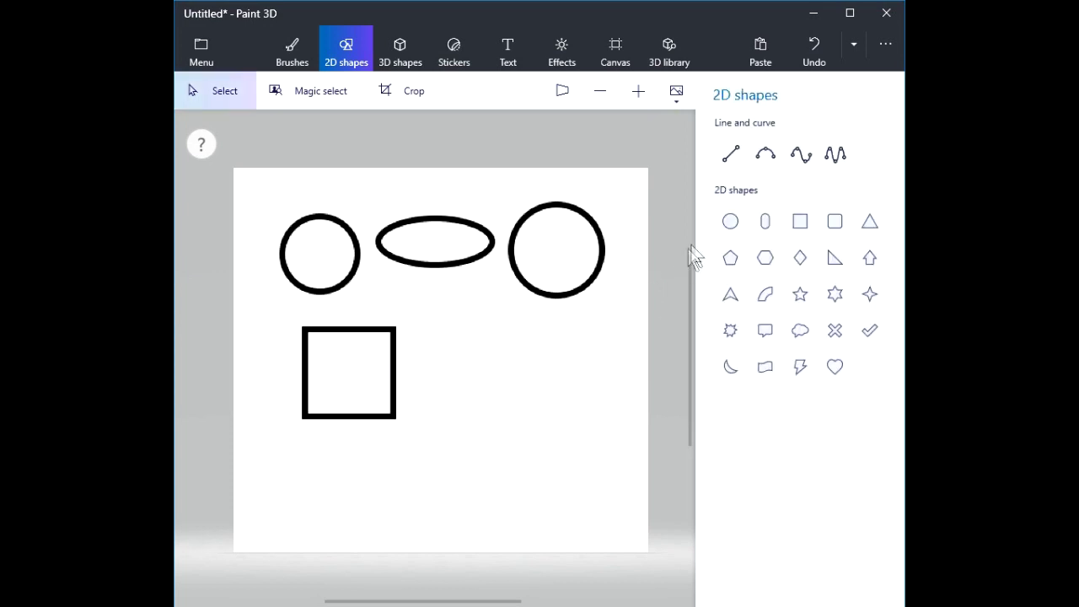
left_click(798, 223)
left_click_drag(455, 322, 573, 369)
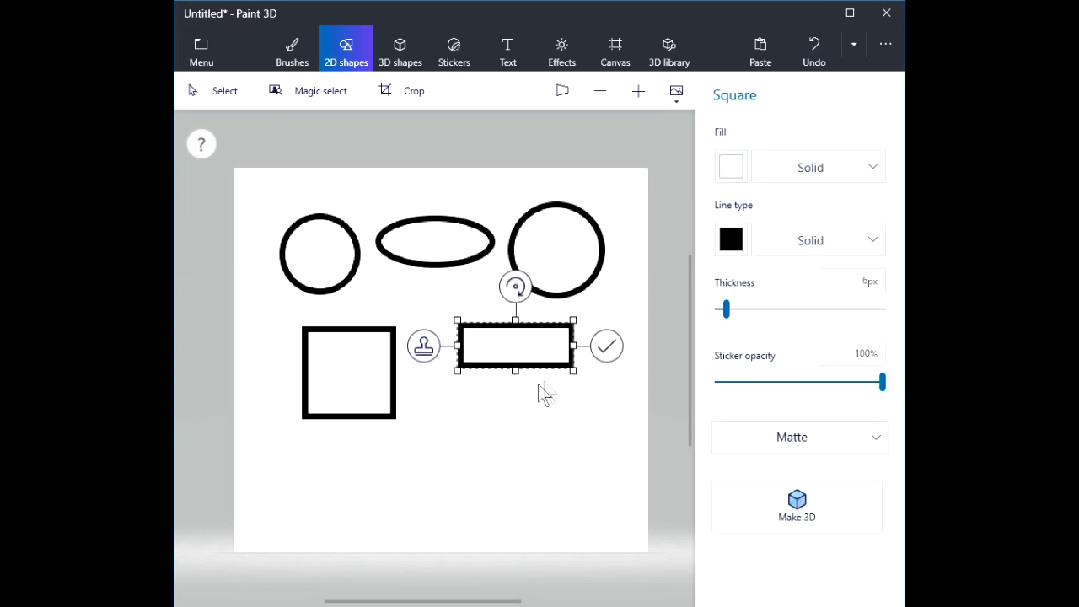
left_click(603, 345)
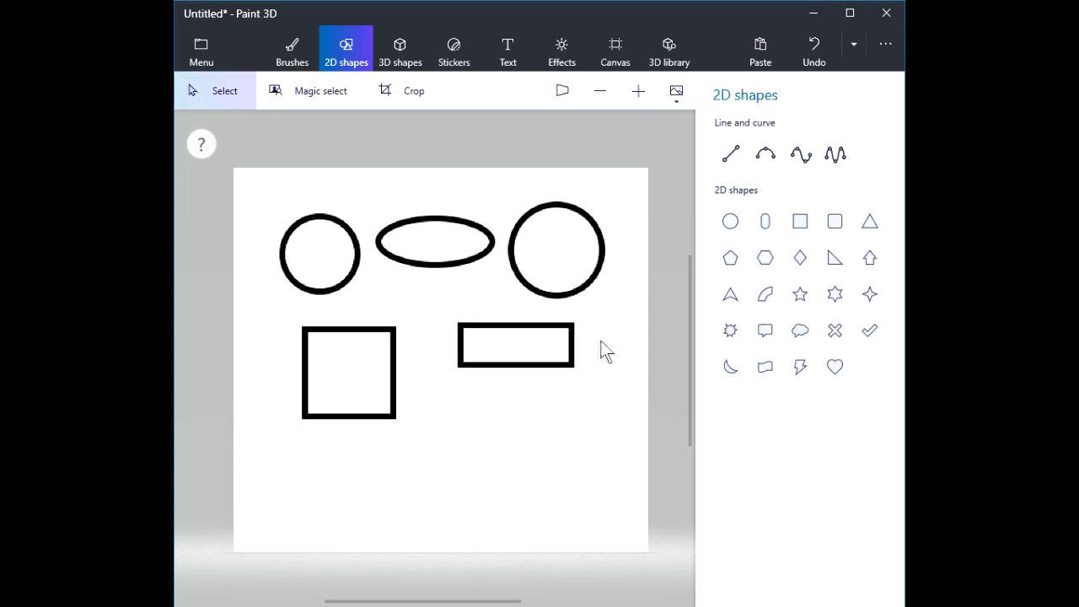
Draw a tall, narrow heart between the square and the rectangle, and a wider heart below the rectangle.
left_click(835, 368)
left_click_drag(415, 385, 451, 485)
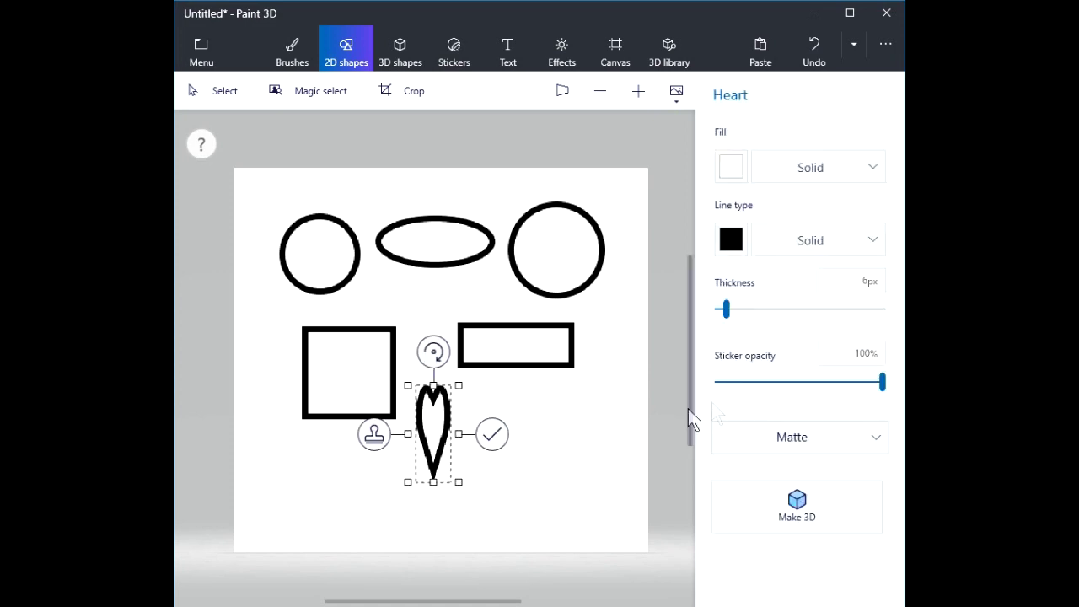
left_click(489, 437)
left_click(834, 366)
left_click_drag(503, 403, 600, 488)
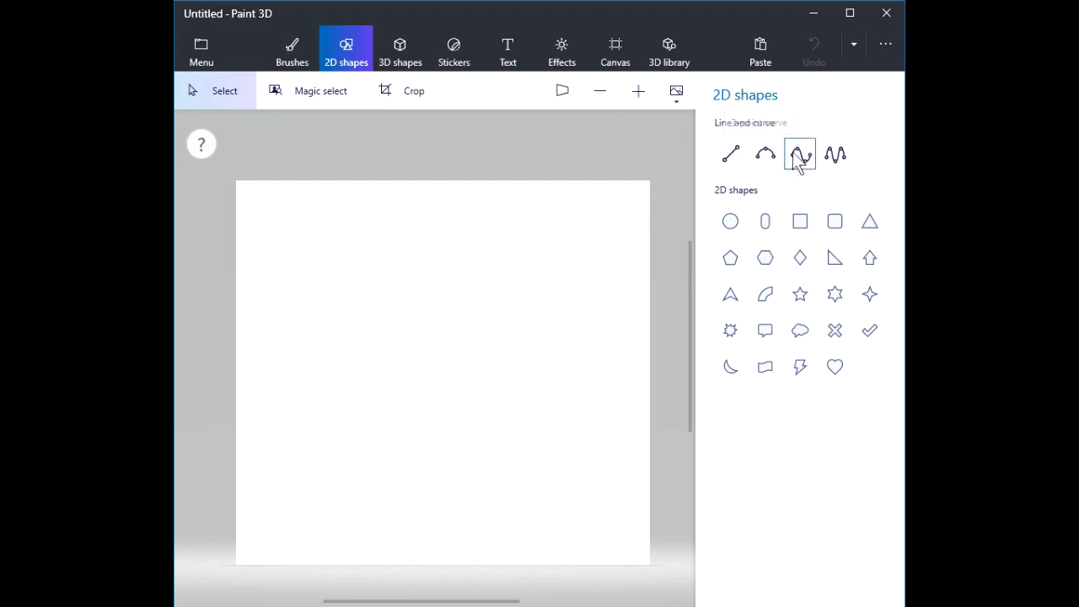
Draw a 6 px black line slanting down to the right in the blank canvas's upper-left area.
left_click(730, 153)
left_click_drag(277, 216, 350, 283)
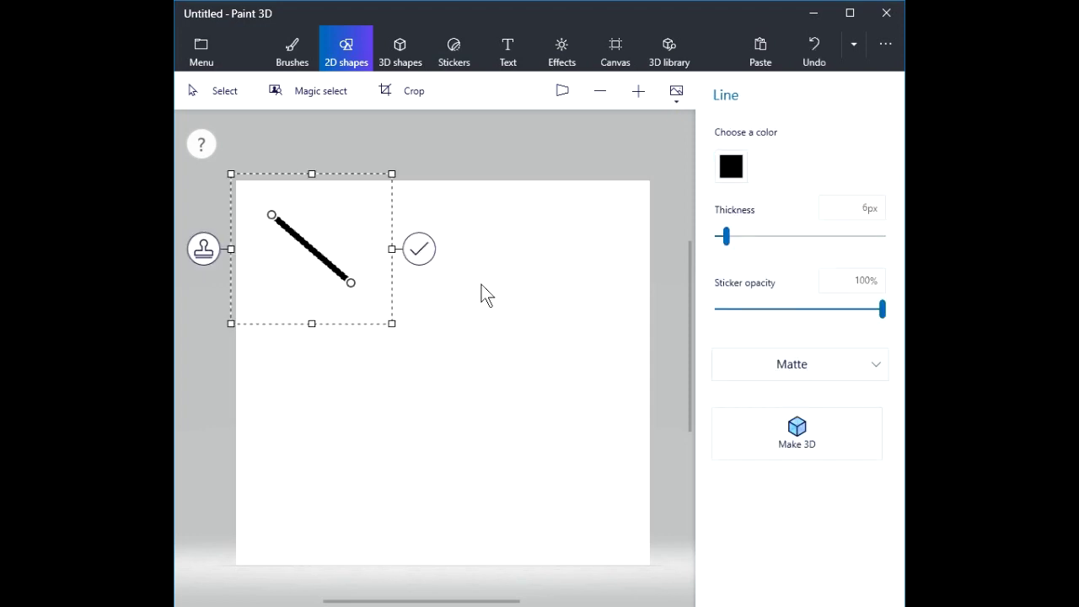
left_click(411, 246)
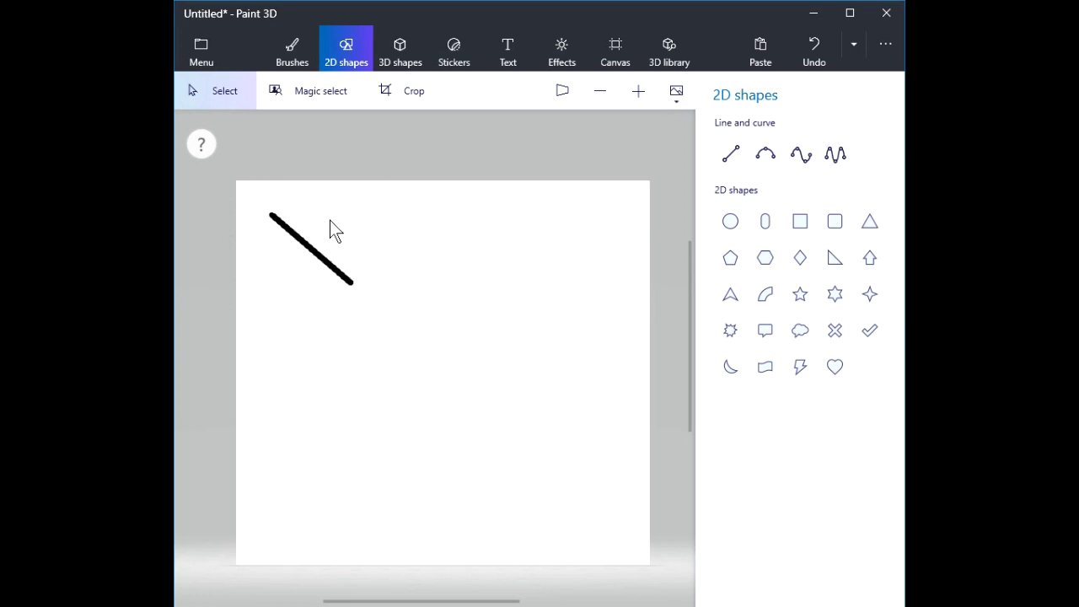
Draw a second, longer black line with a gentle downward slope to the right of the first line.
left_click_drag(329, 220, 424, 229)
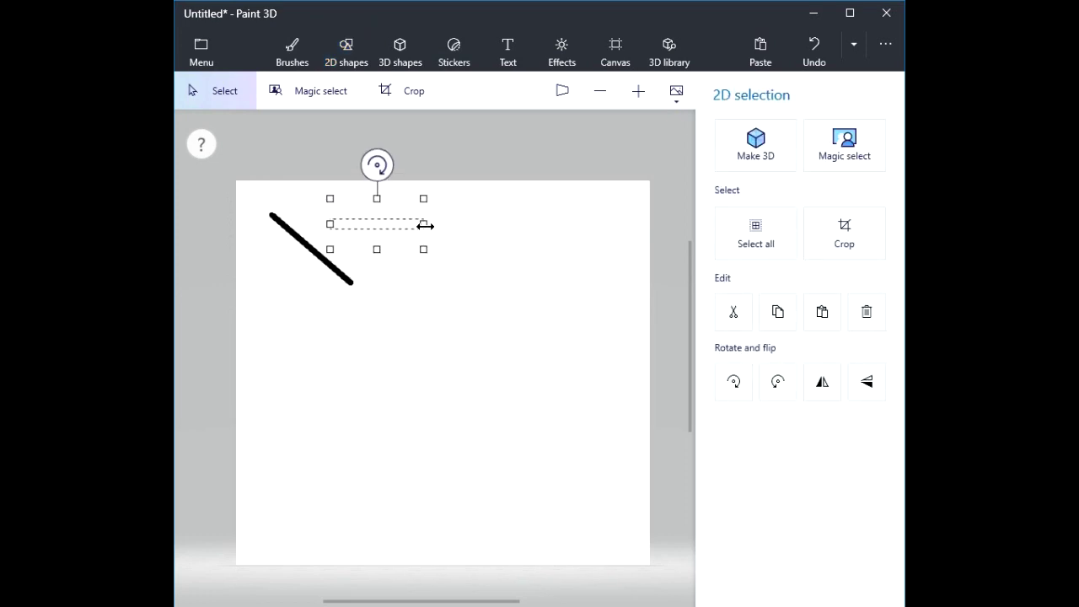
key("ctrl+w")
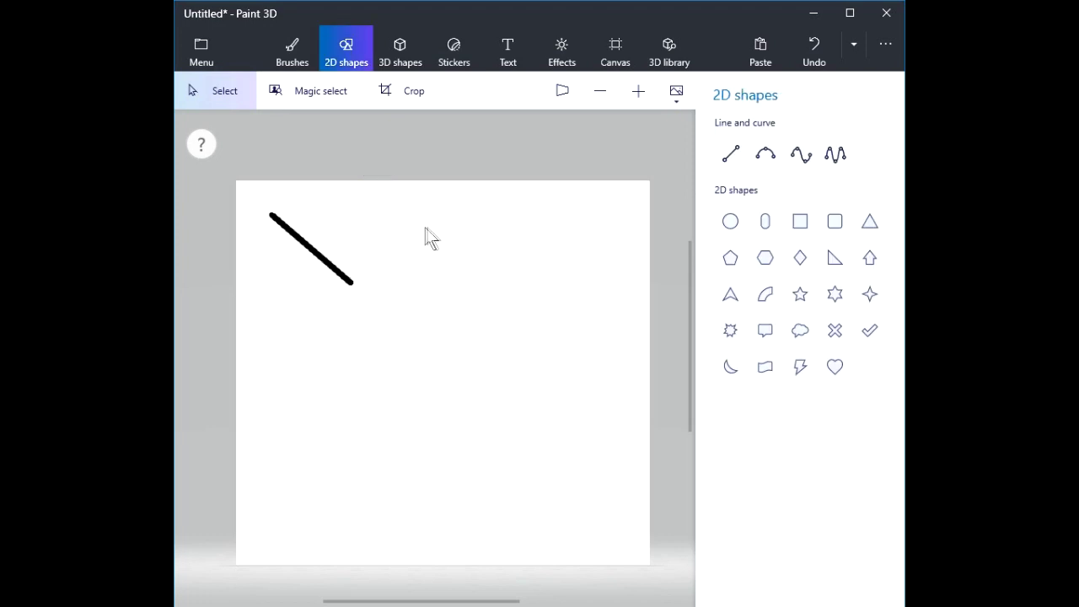
left_click(730, 155)
left_click(731, 160)
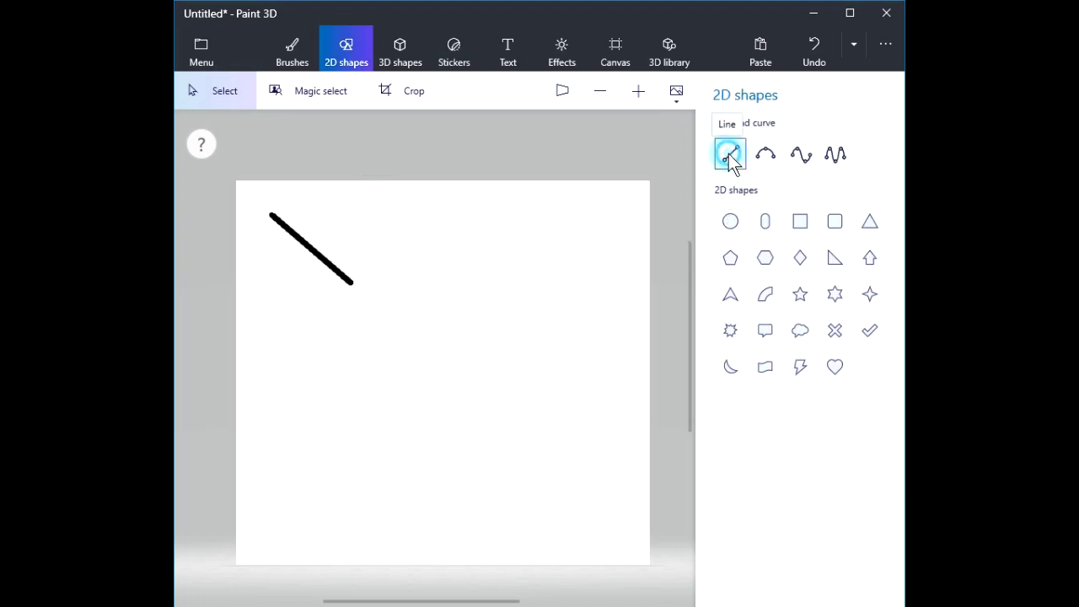
left_click_drag(346, 228, 516, 264)
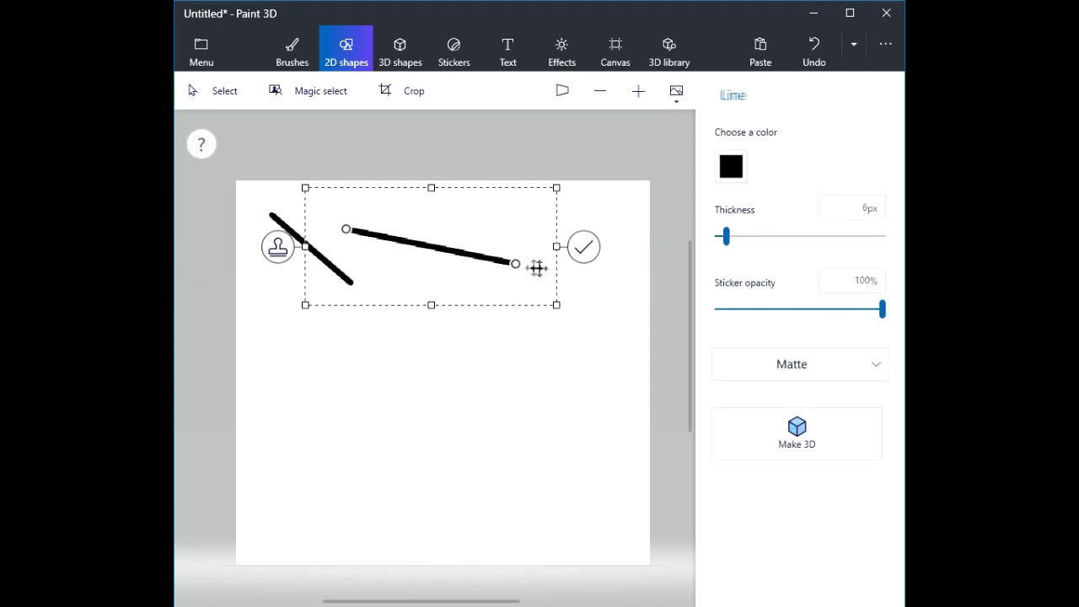
left_click(584, 247)
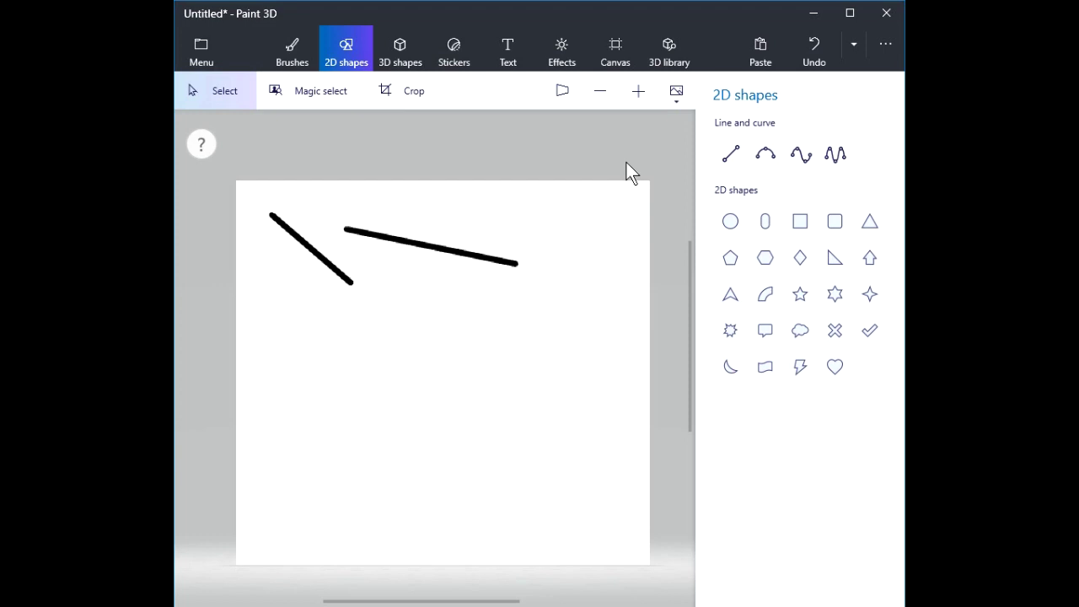
Draw a perfectly horizontal black line and place it above the gently sloping line.
left_click(731, 156)
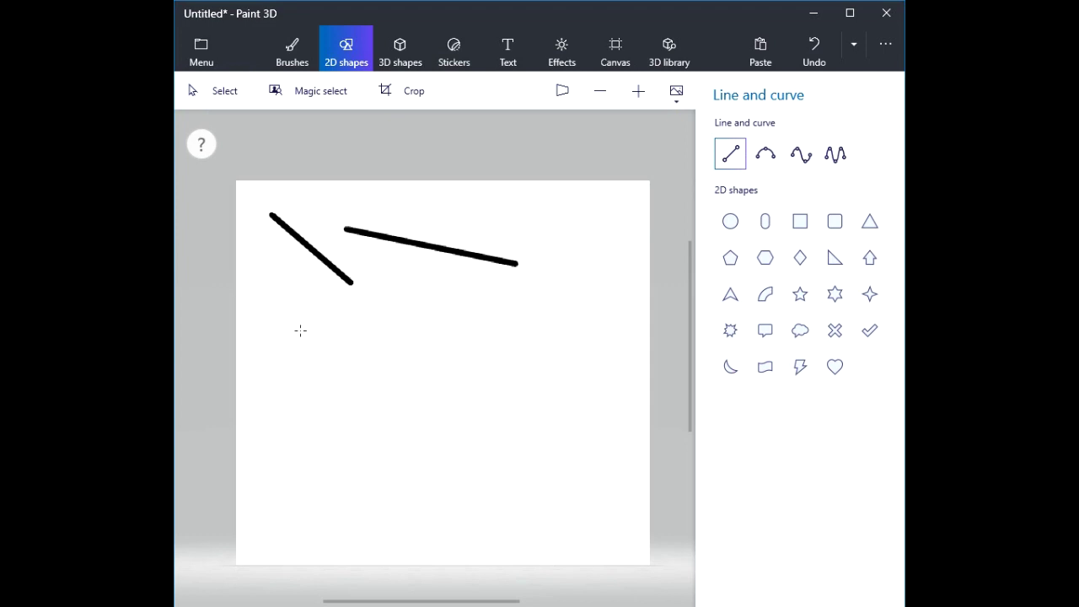
mouse_move(294, 329)
left_mouse_down()
mouse_move(593, 331)
mouse_move(561, 446)
mouse_move(323, 466)
mouse_move(411, 454)
mouse_move(490, 373)
left_mouse_up()
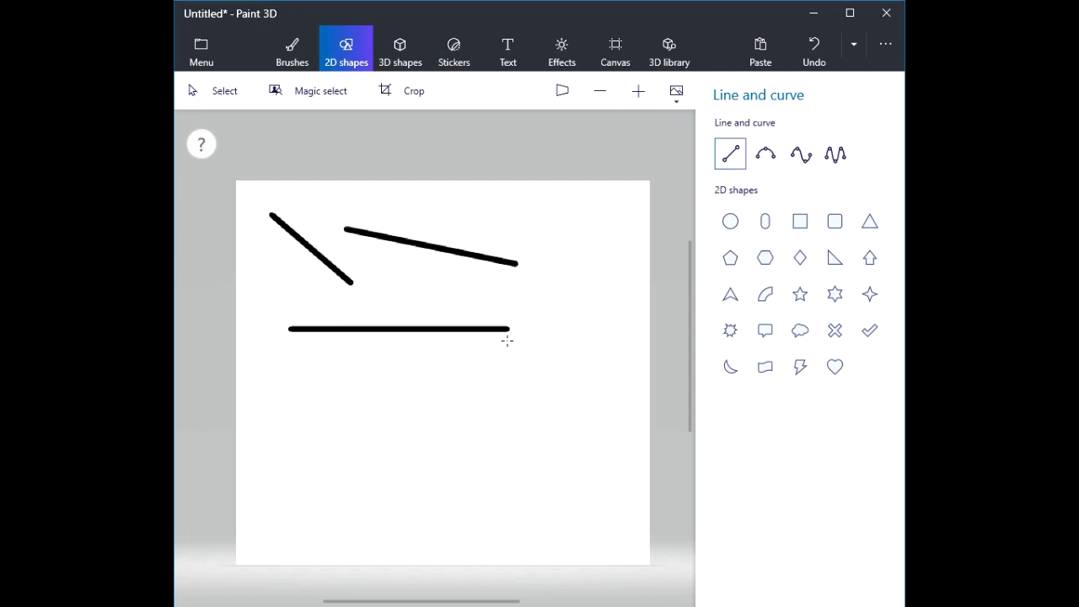
left_click_drag(560, 333, 501, 359)
left_click_drag(503, 359, 504, 296)
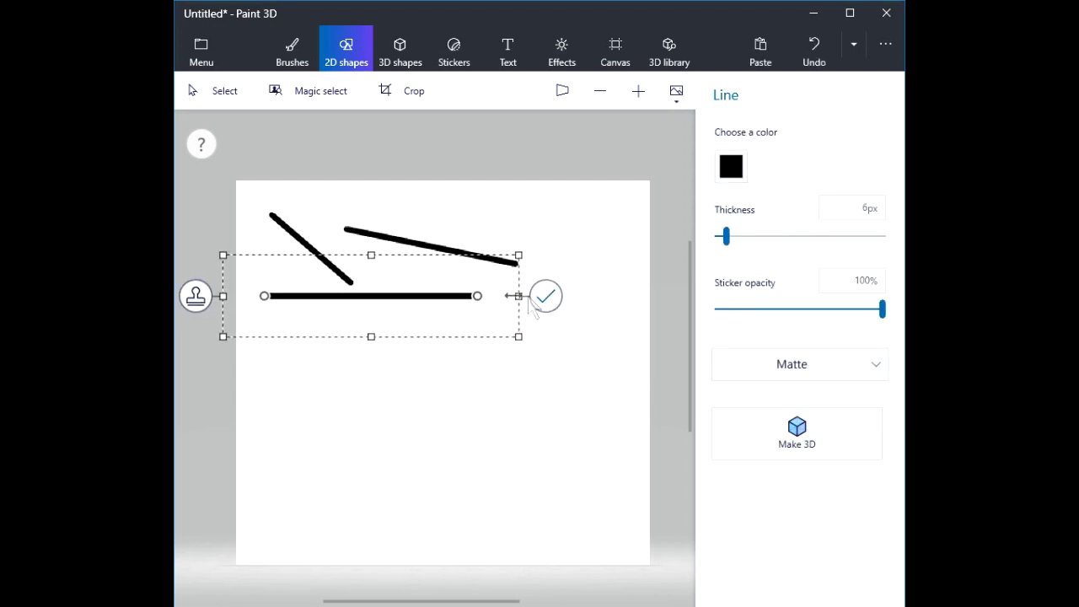
left_click_drag(409, 291, 426, 280)
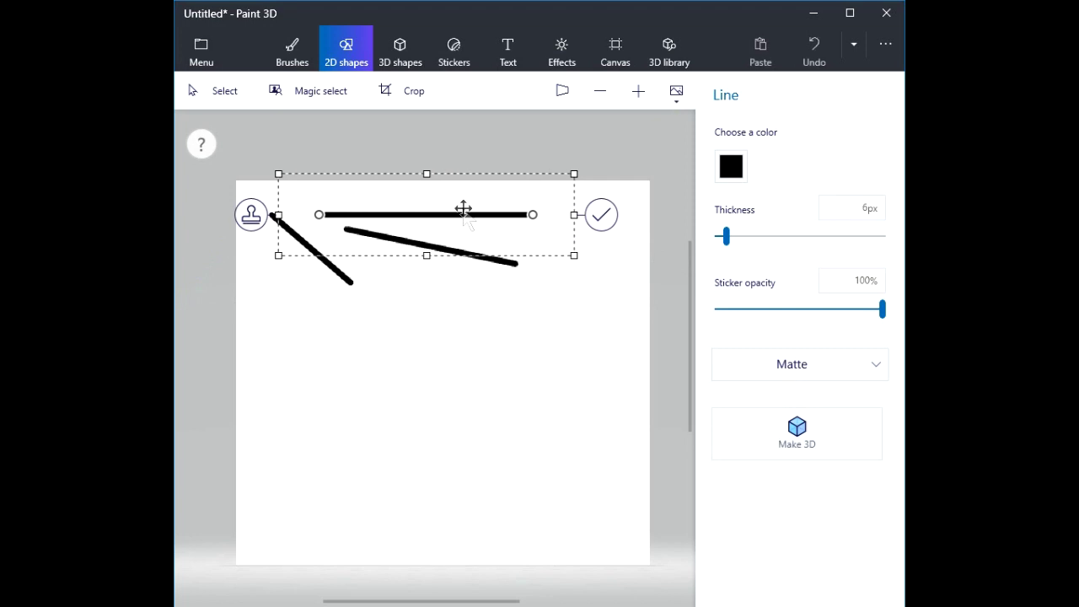
left_click(602, 216)
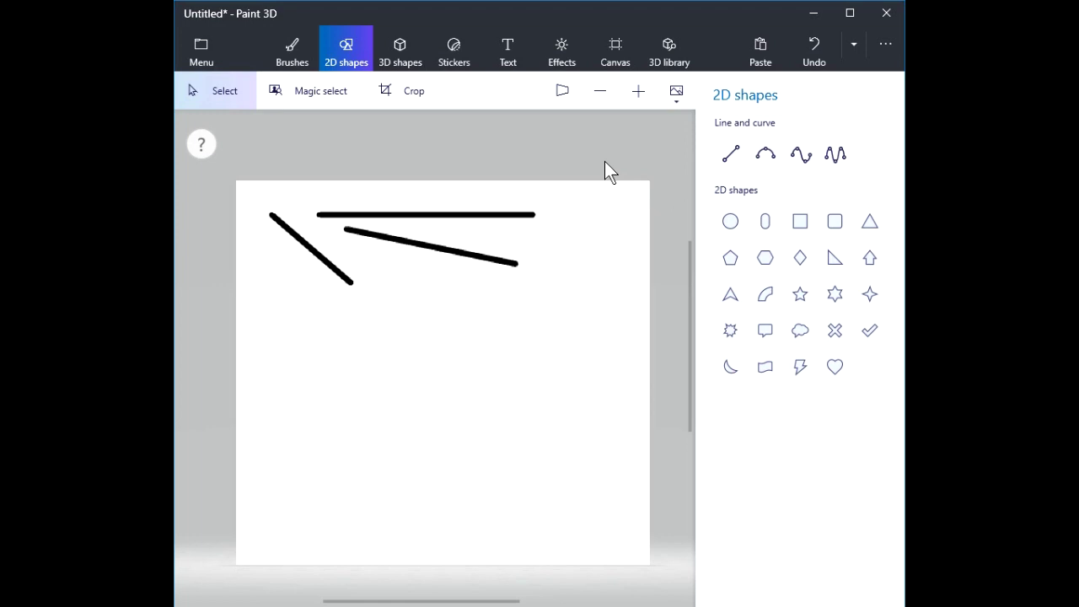
Undo all three drawn lines.
key("ctrl+z")
key("ctrl+z")
key("ctrl+z")
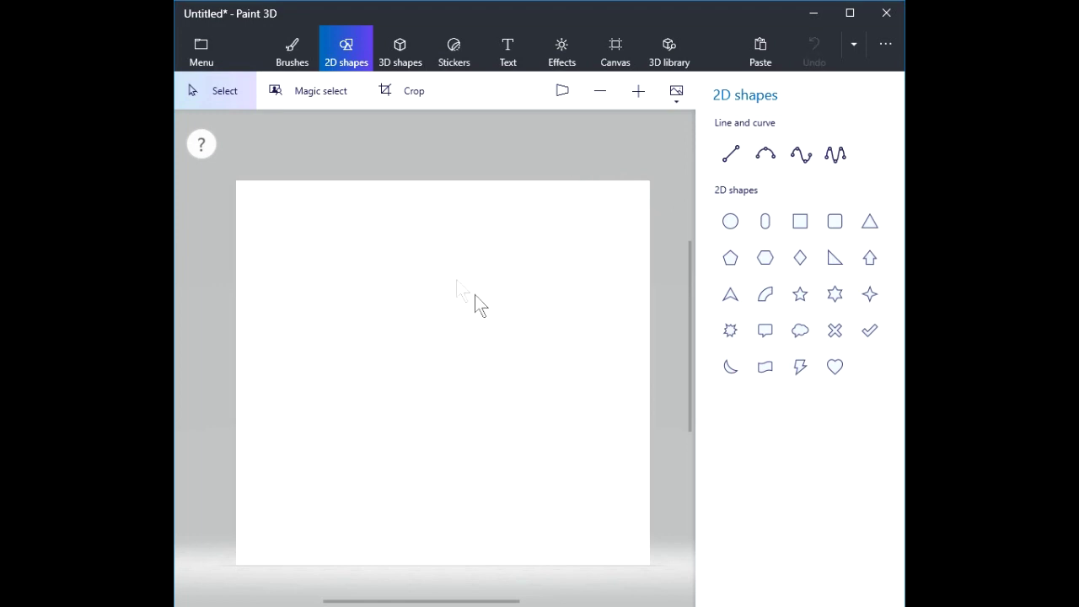
Draw a large oval around the canvas's center with a yellow fill and a 3 px black outline, and commit it.
left_click(730, 224)
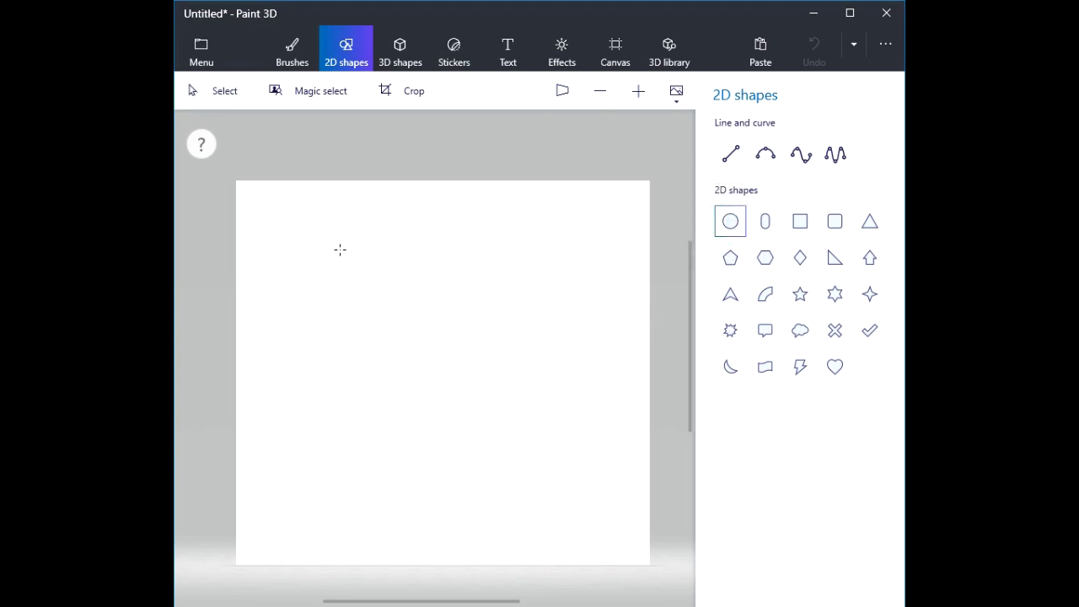
left_click_drag(358, 269, 569, 448)
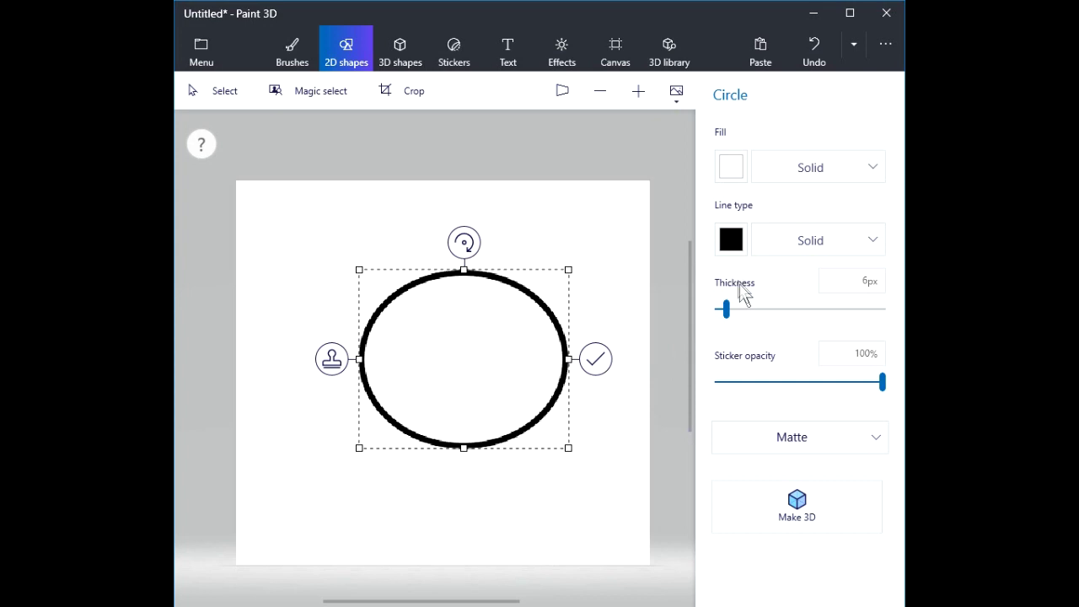
left_click(726, 309)
left_click_drag(727, 310, 722, 309)
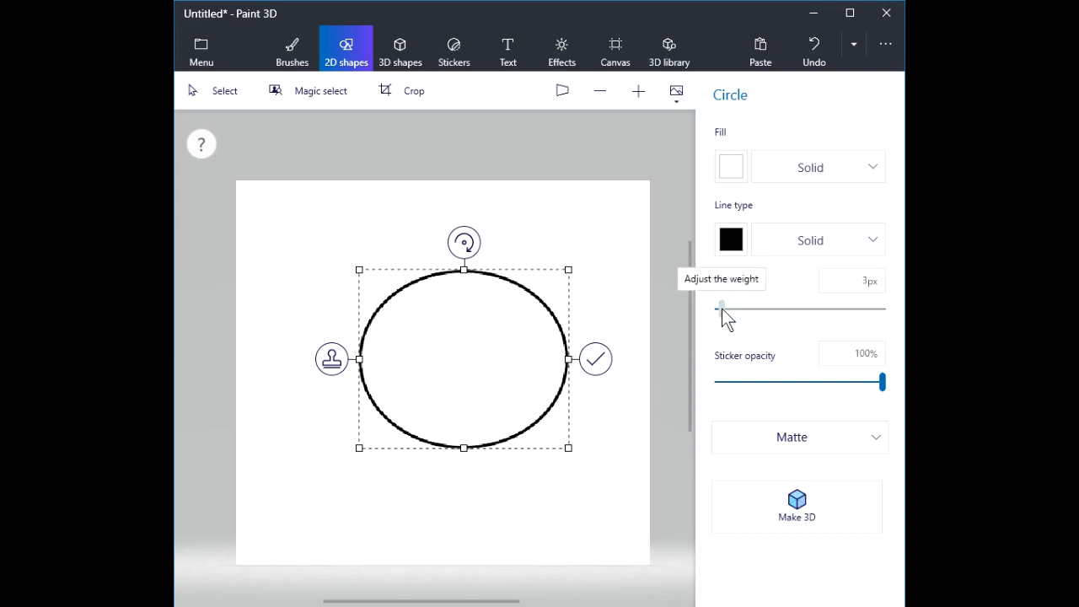
left_click(721, 179)
left_click(749, 255)
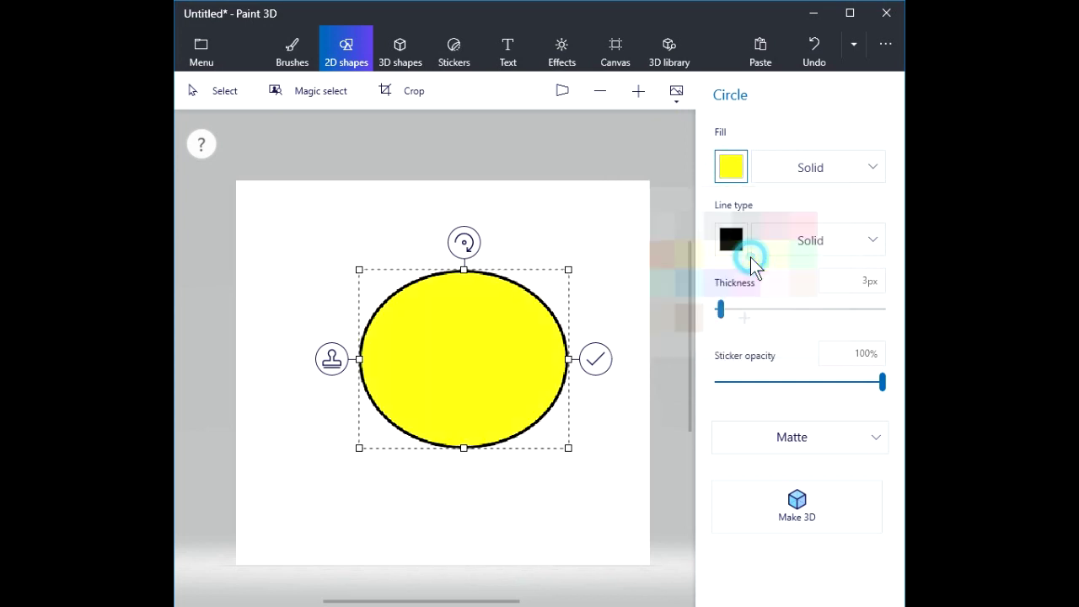
left_click(598, 361)
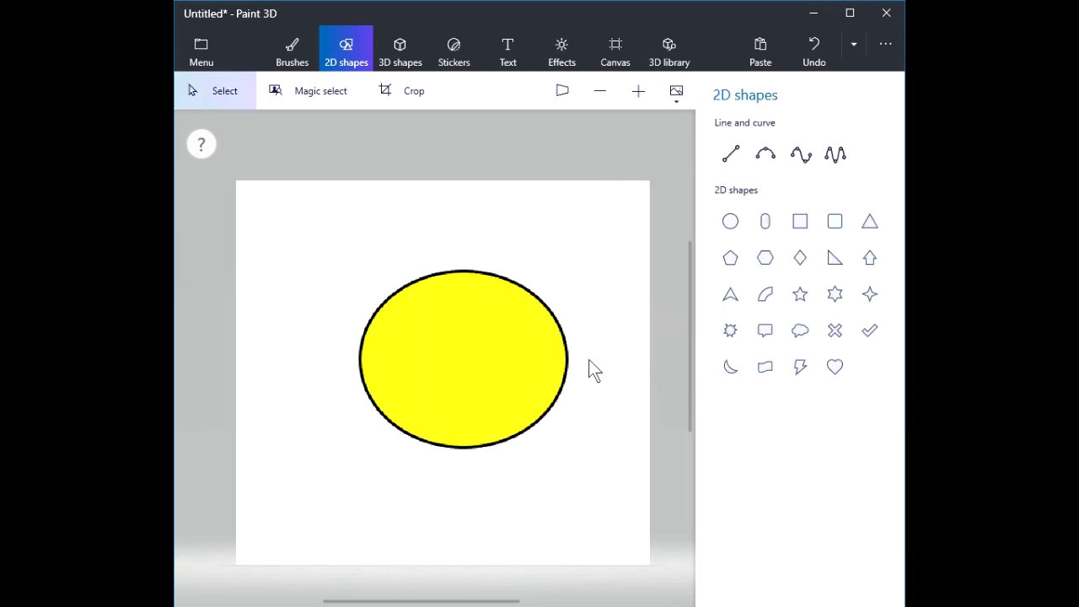
Draw a black 3-point curve across the lower half of the yellow oval and bend it downward into a smile.
left_click(767, 156)
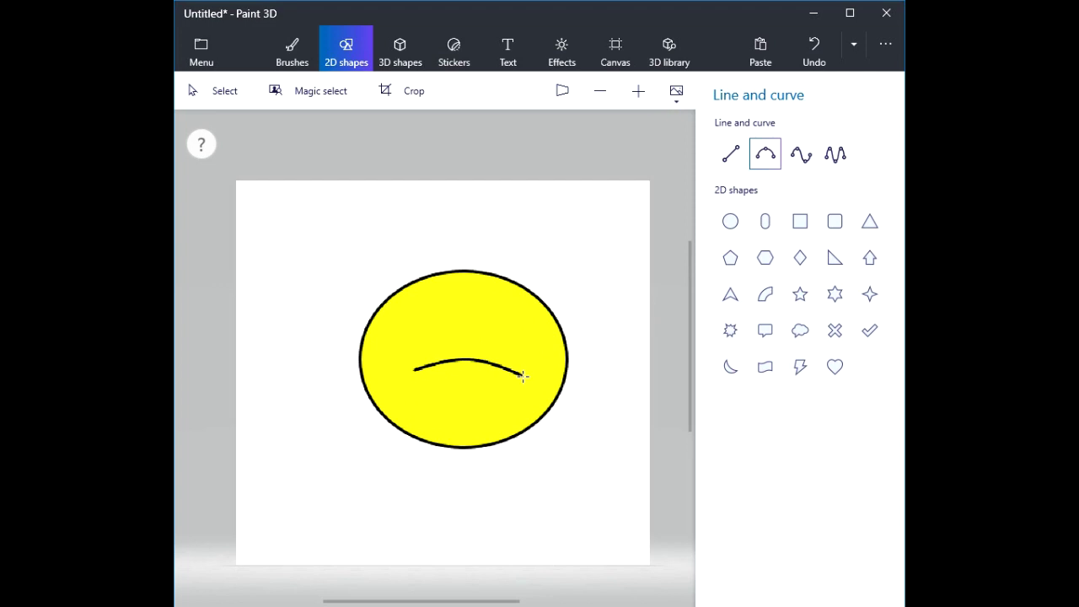
left_click_drag(527, 376, 523, 380)
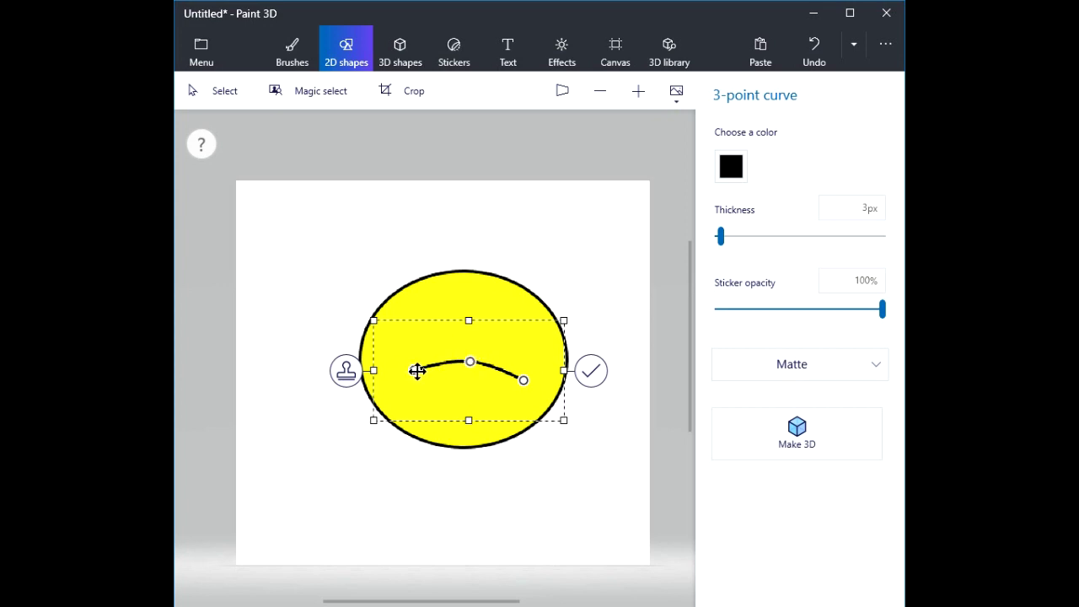
left_click_drag(415, 370, 405, 381)
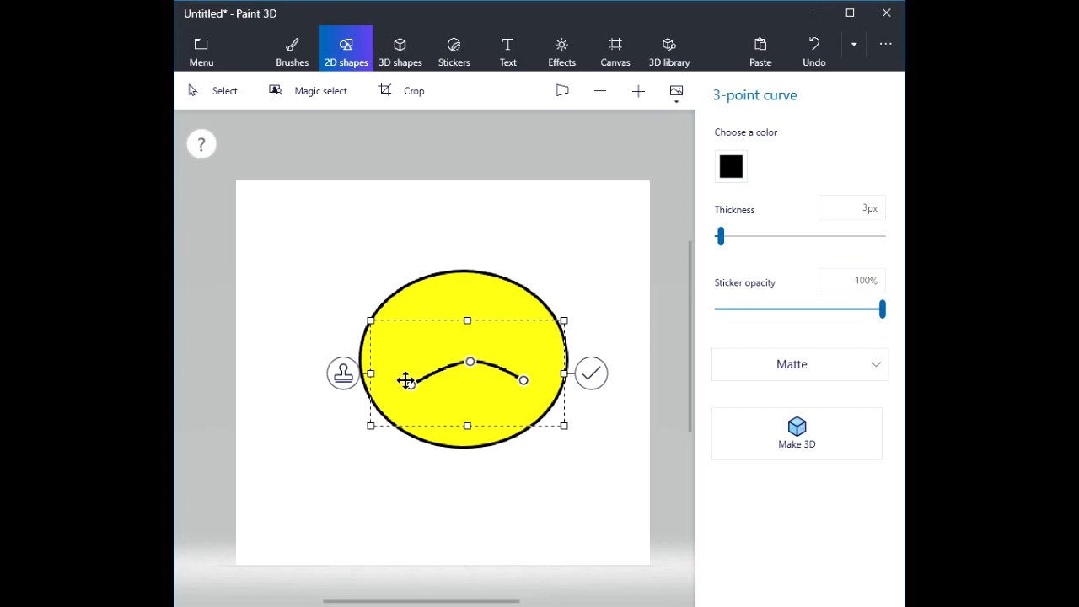
left_click_drag(523, 380, 524, 385)
left_click_drag(471, 363, 470, 385)
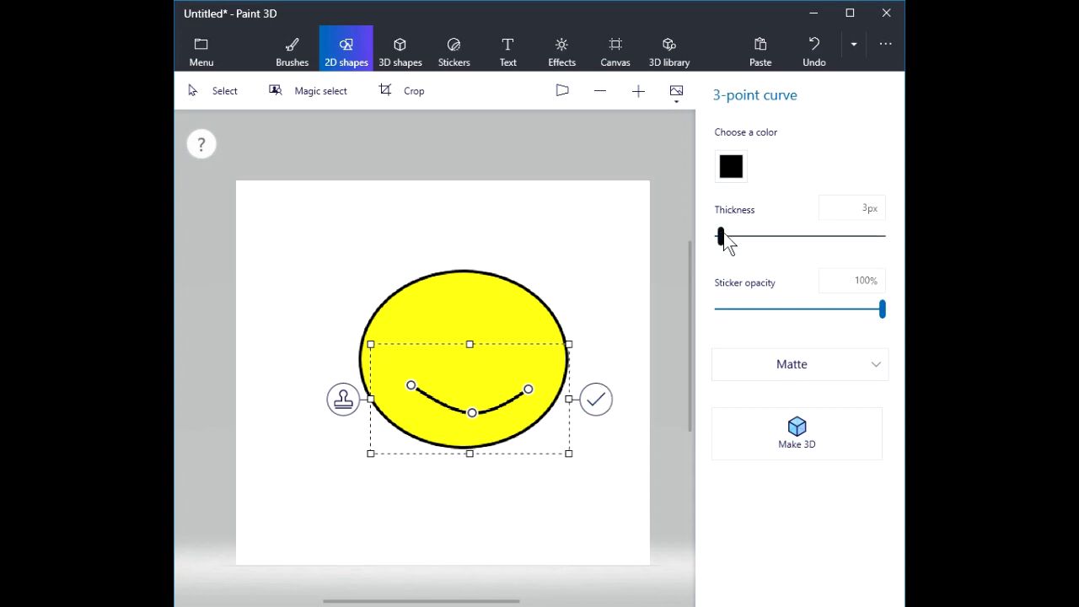
Set the smile curve's thickness to 5 px, try an indigo color on it, and commit it in black.
mouse_move(738, 241)
left_mouse_down()
mouse_move(756, 241)
mouse_move(730, 247)
left_mouse_up()
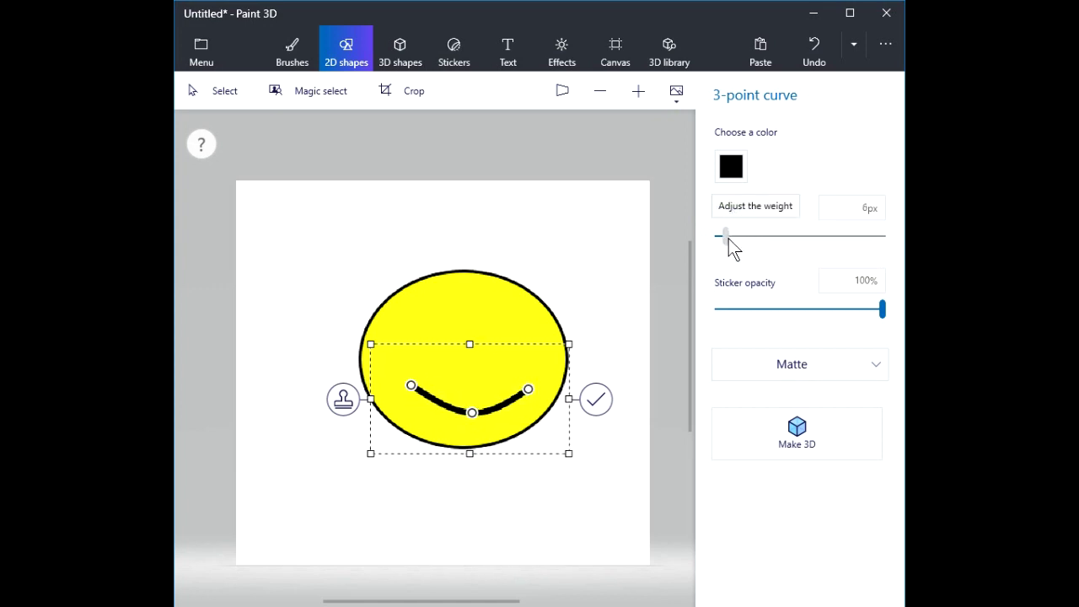
left_click(734, 169)
left_click(715, 279)
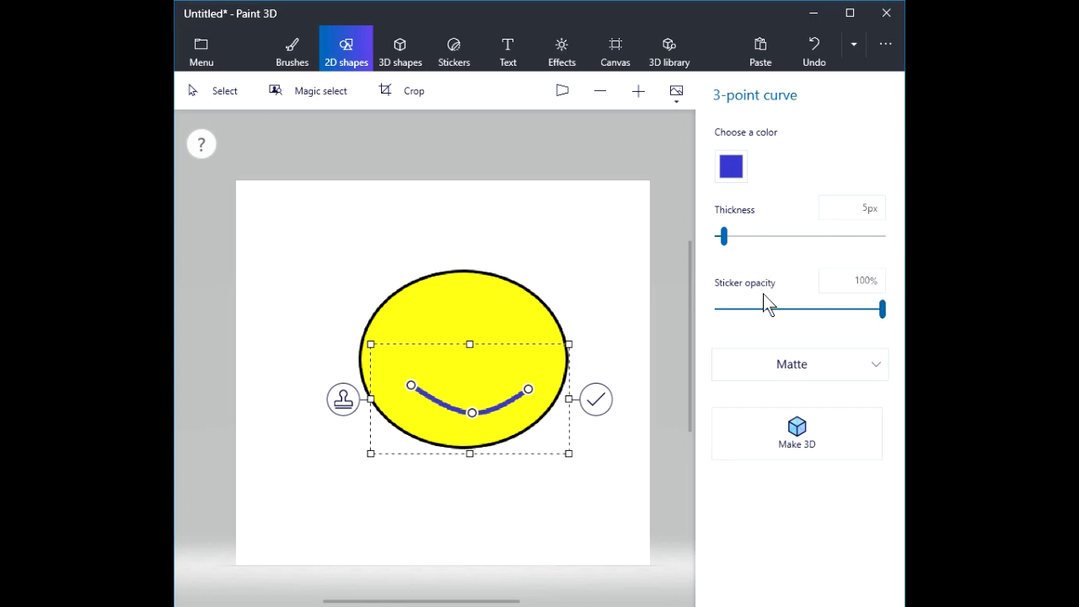
left_click(369, 234)
Draw a short black 3-point curve as the left eye, stamp a copy, and place the copy as the right eye.
left_click(768, 163)
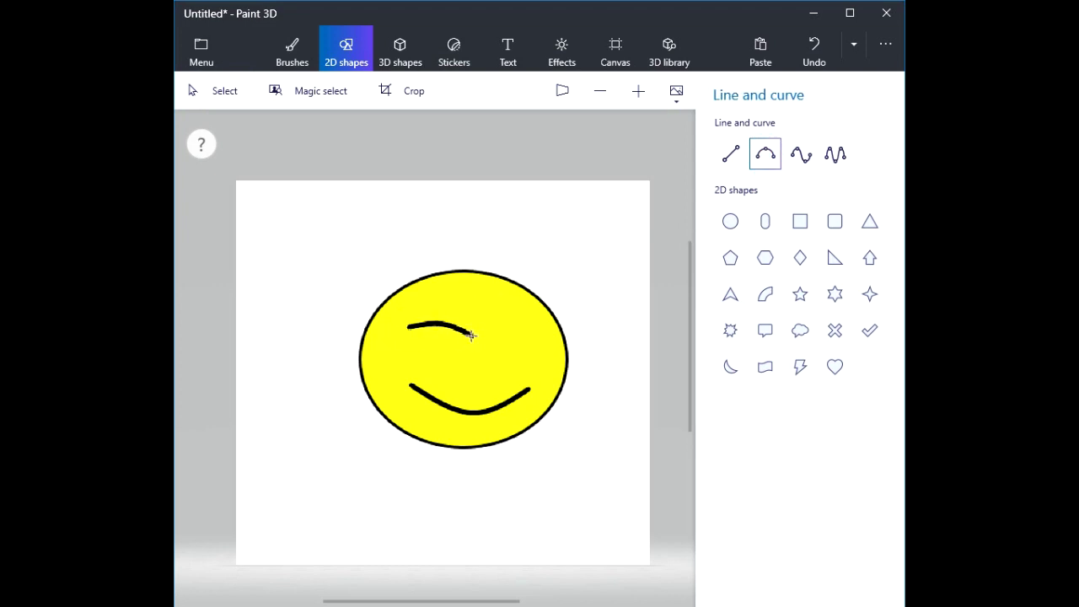
left_click_drag(462, 334, 442, 319)
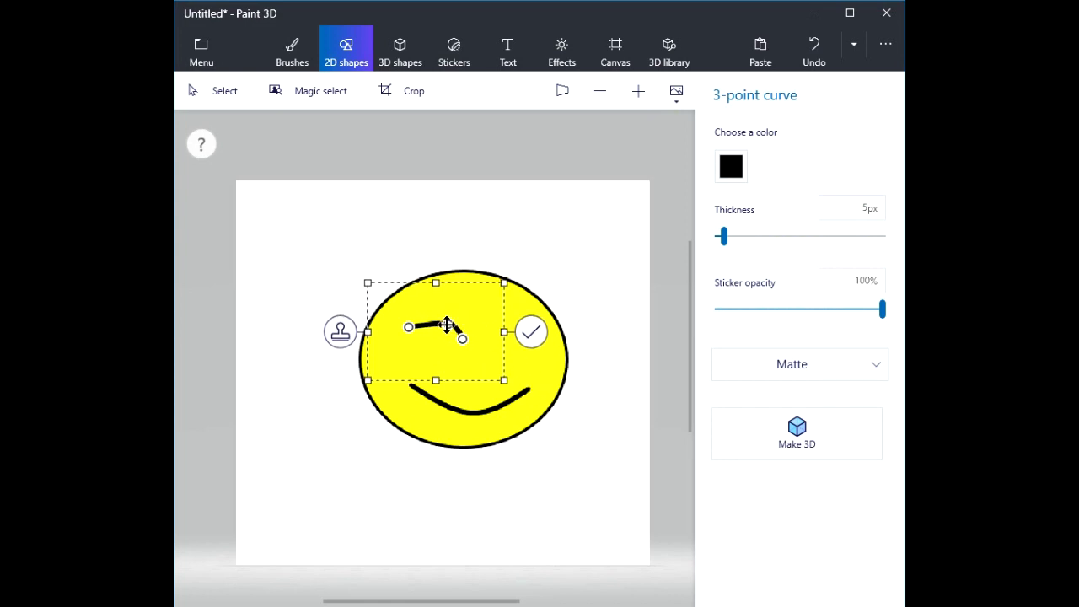
left_click(340, 332)
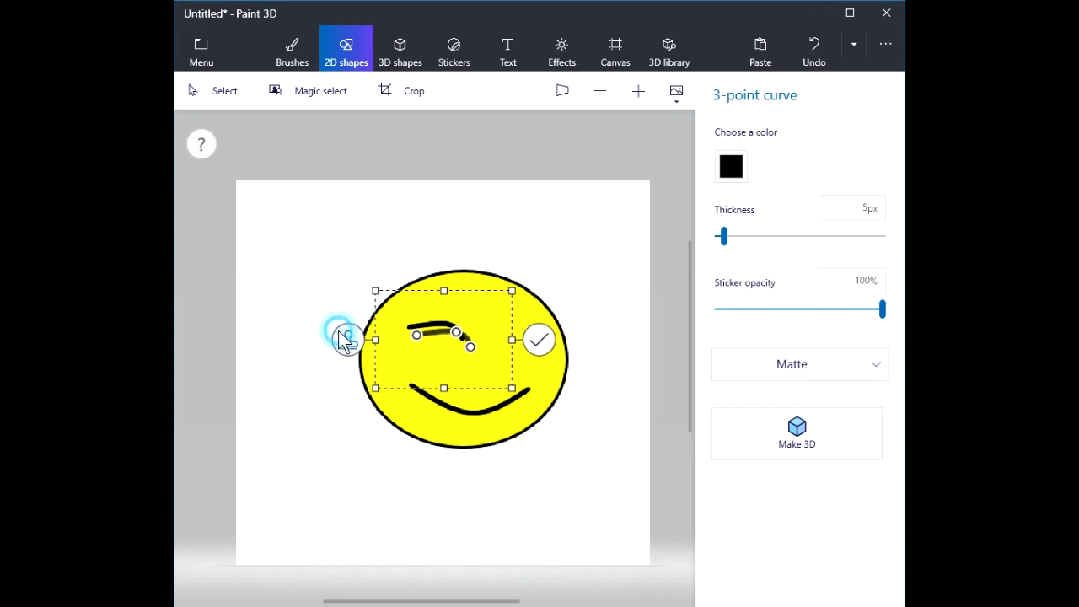
left_click_drag(446, 337, 503, 331)
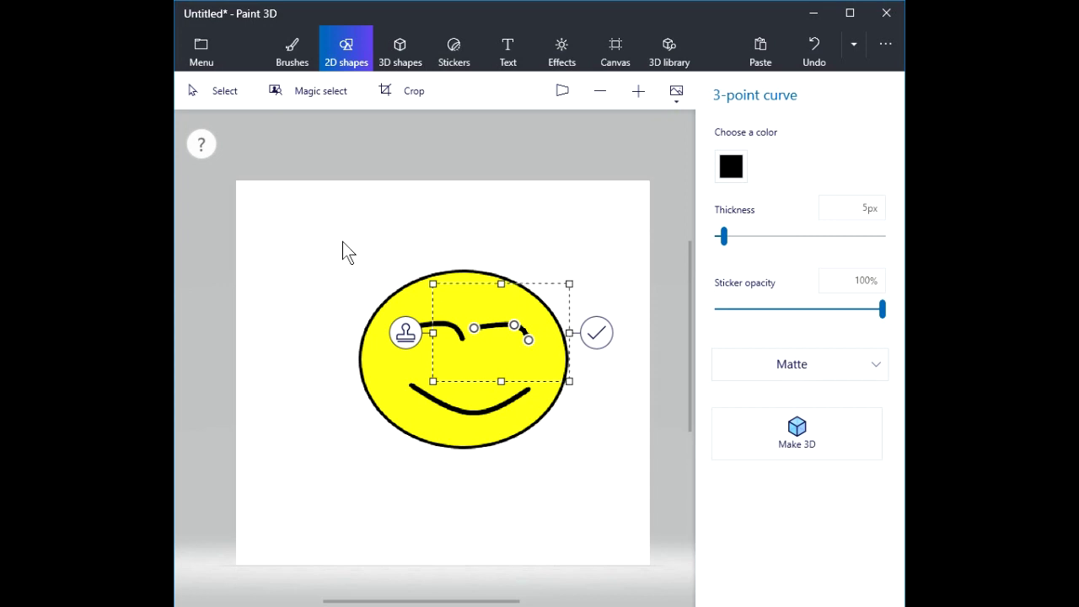
Examine the face and its curves at several zoom levels and from different parts of the canvas.
left_click(638, 91)
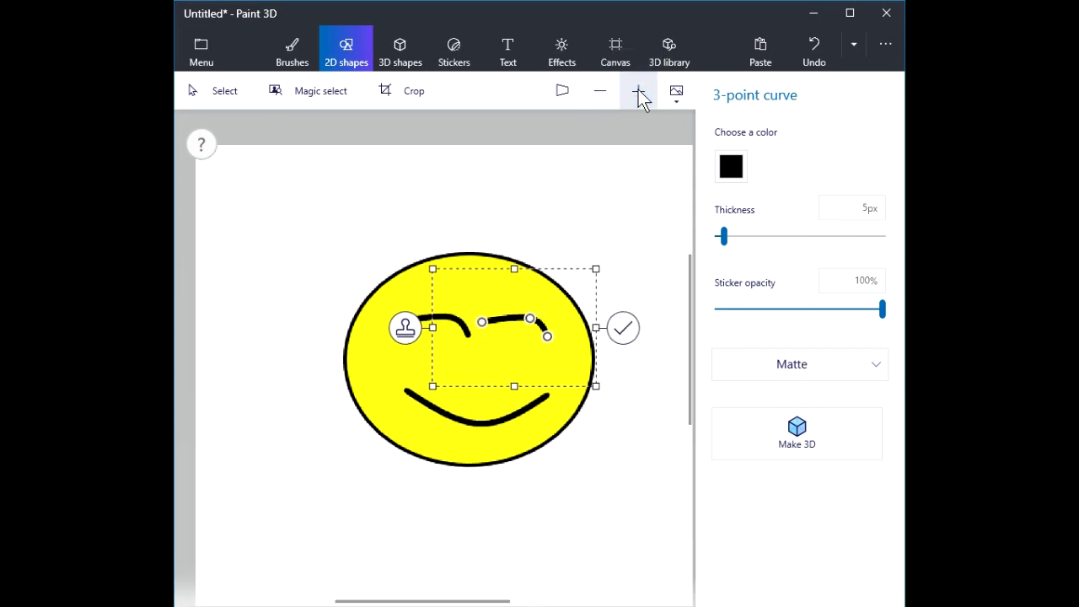
left_click(638, 91)
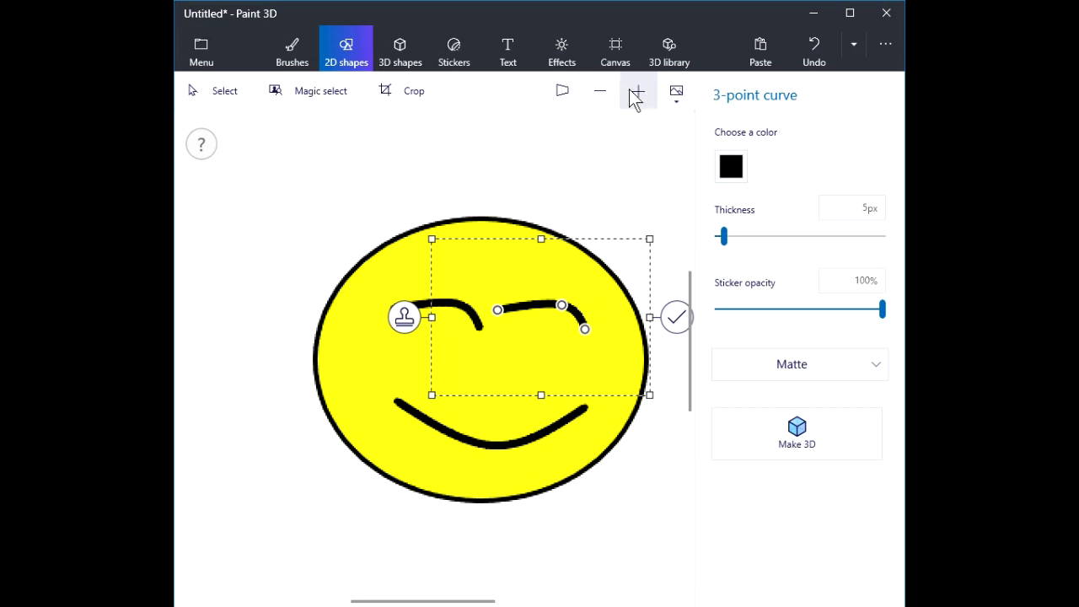
left_click(632, 96)
left_click(603, 97)
left_click(603, 96)
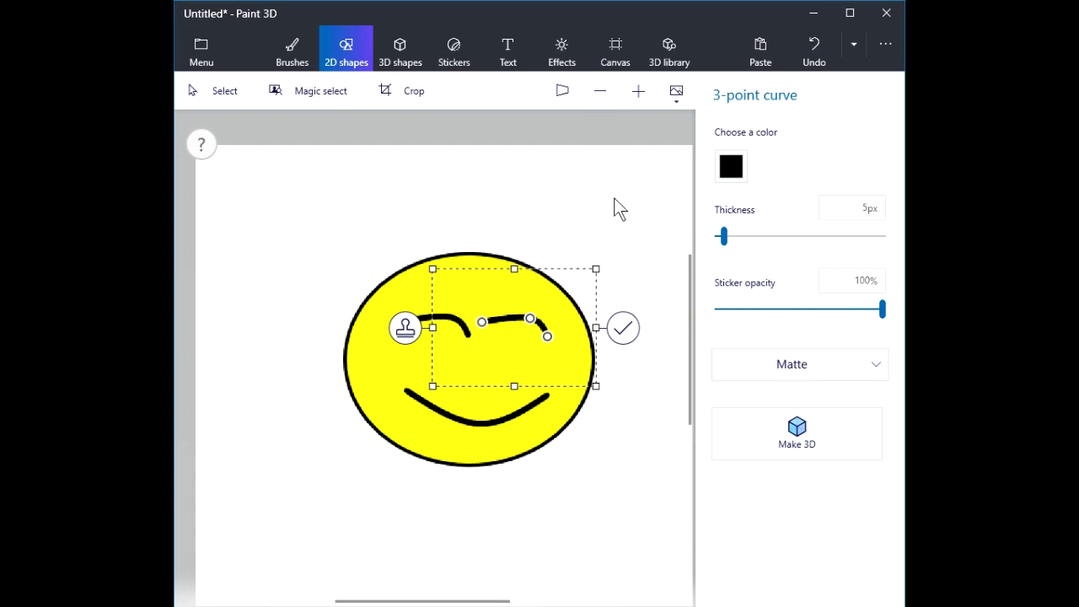
scroll(616, 207, "down", 1)
scroll(618, 208, "up", 3)
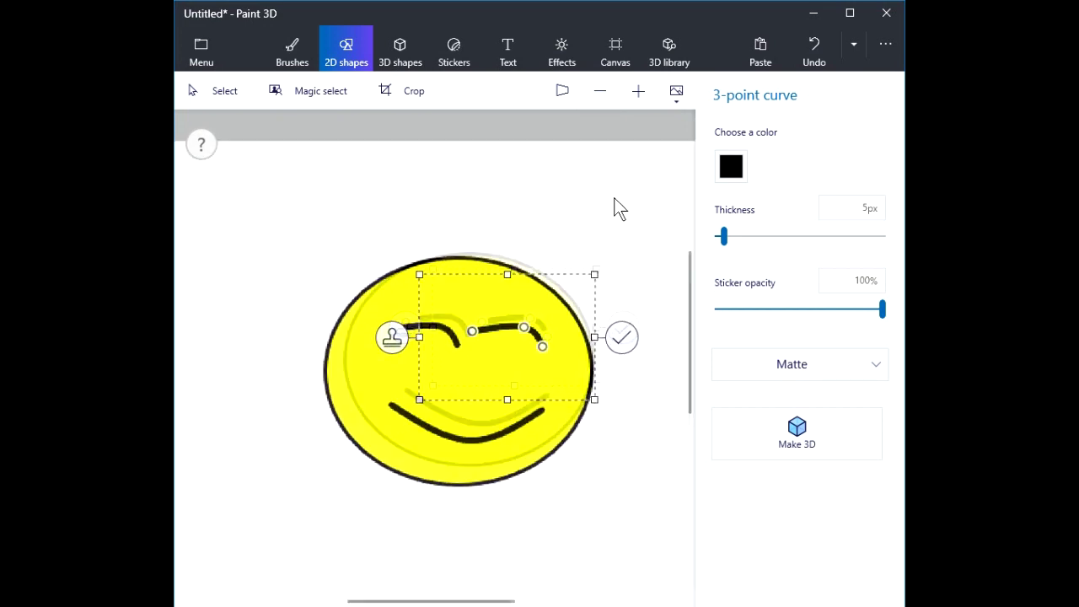
scroll(620, 215, "down", 2)
scroll(615, 216, "up", 3)
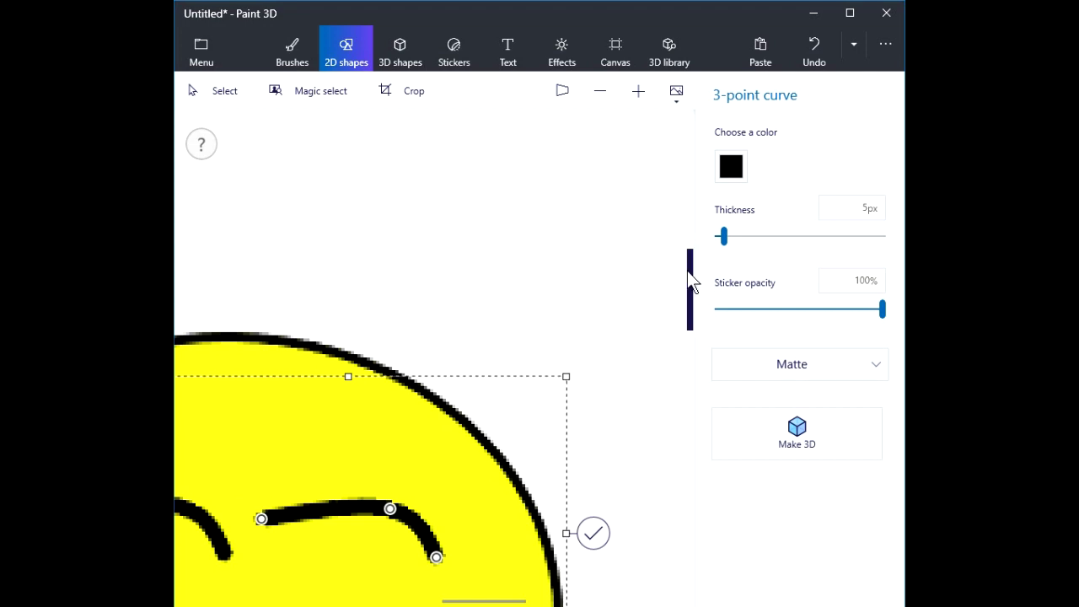
left_click_drag(689, 273, 686, 329)
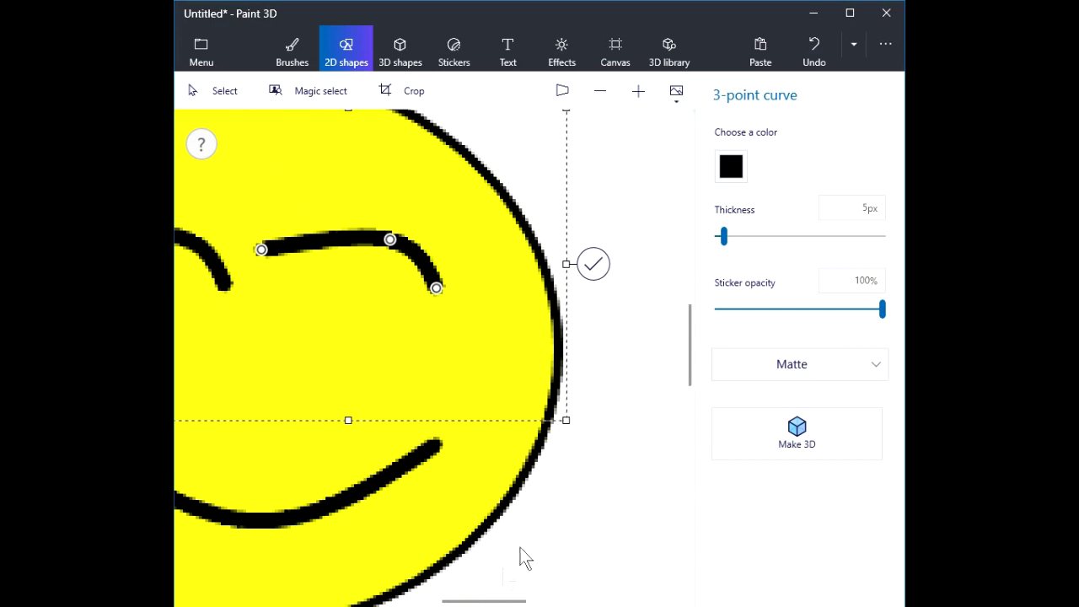
left_click_drag(481, 599, 454, 603)
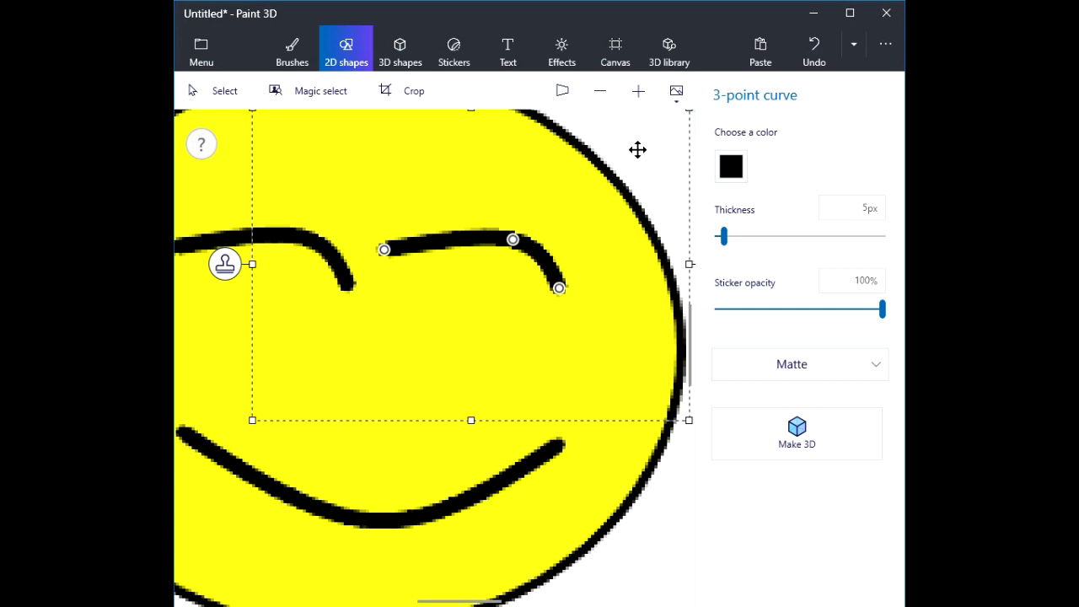
scroll(637, 149, "down", 3)
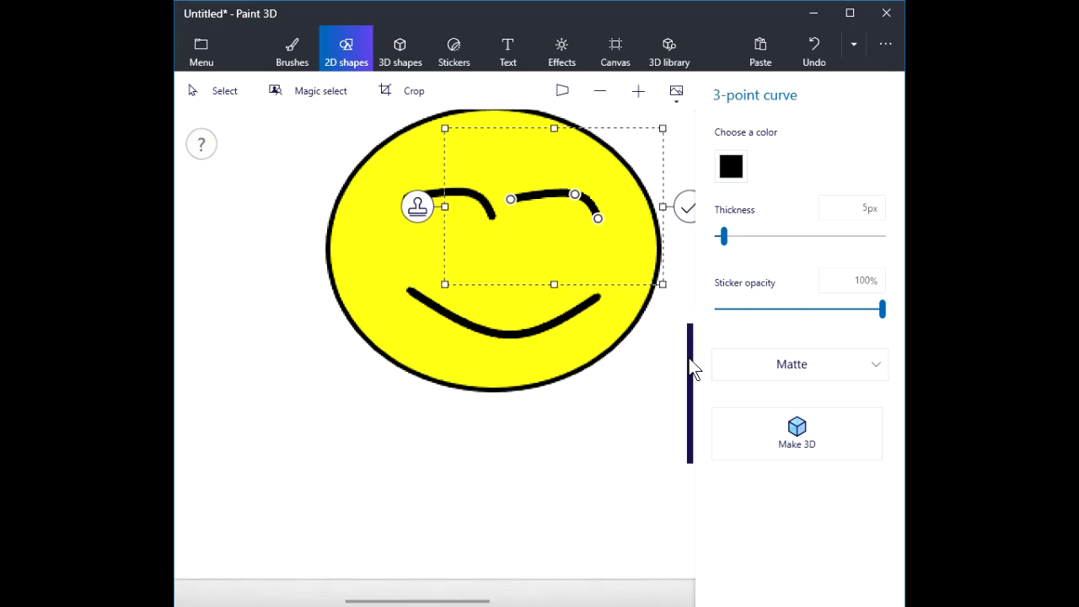
left_click_drag(688, 363, 688, 299)
left_click_drag(421, 601, 469, 602)
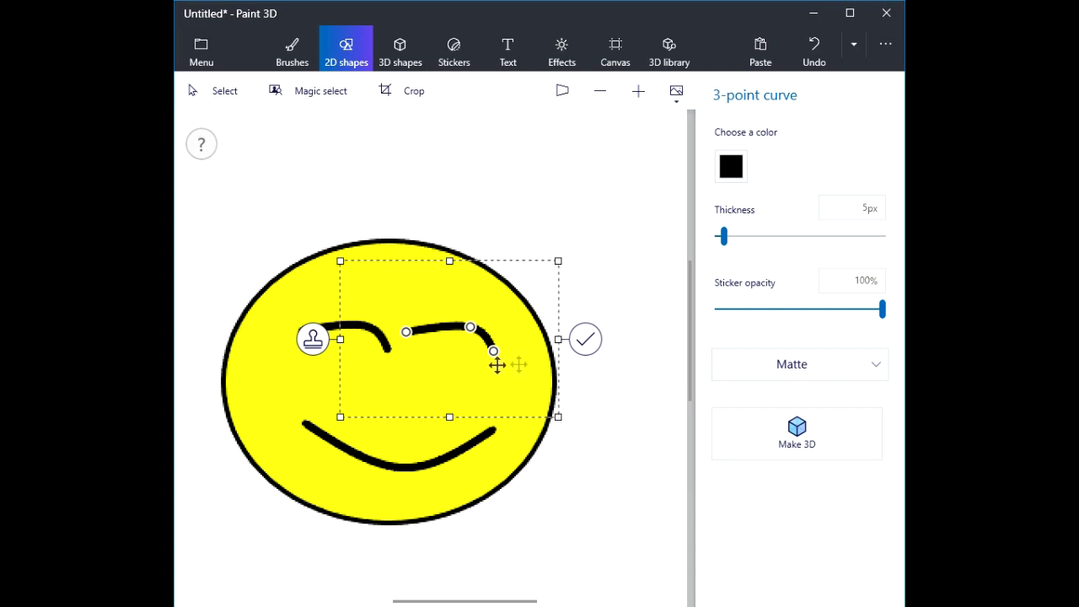
Raise the middle point of the right eye curve slightly and commit the curve.
scroll(472, 363, "up", 3)
mouse_move(488, 290)
left_mouse_down()
mouse_move(508, 277)
mouse_move(489, 279)
left_mouse_up()
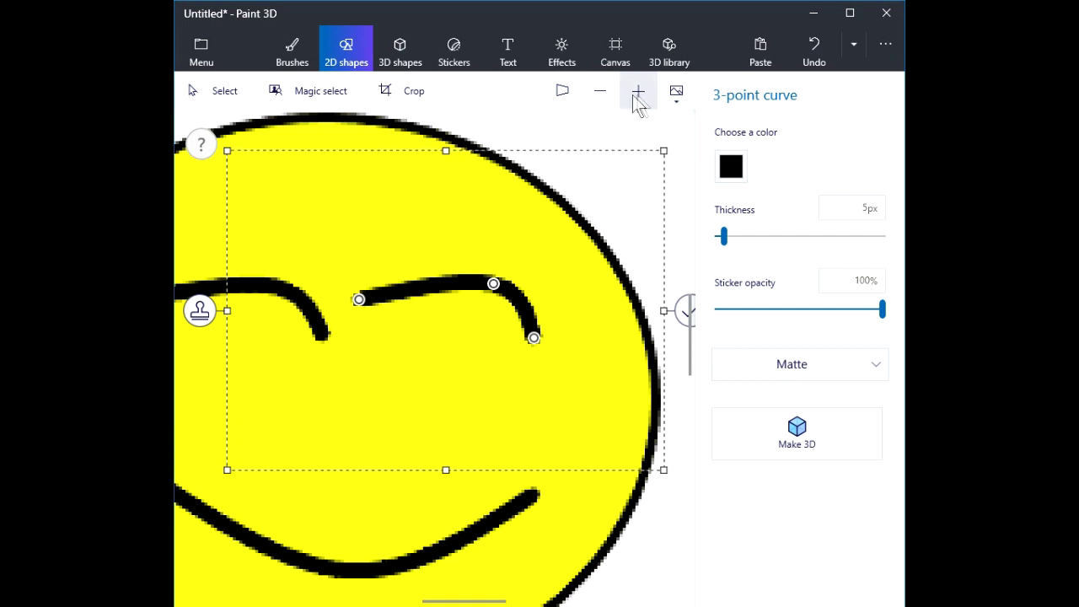
left_click(678, 94)
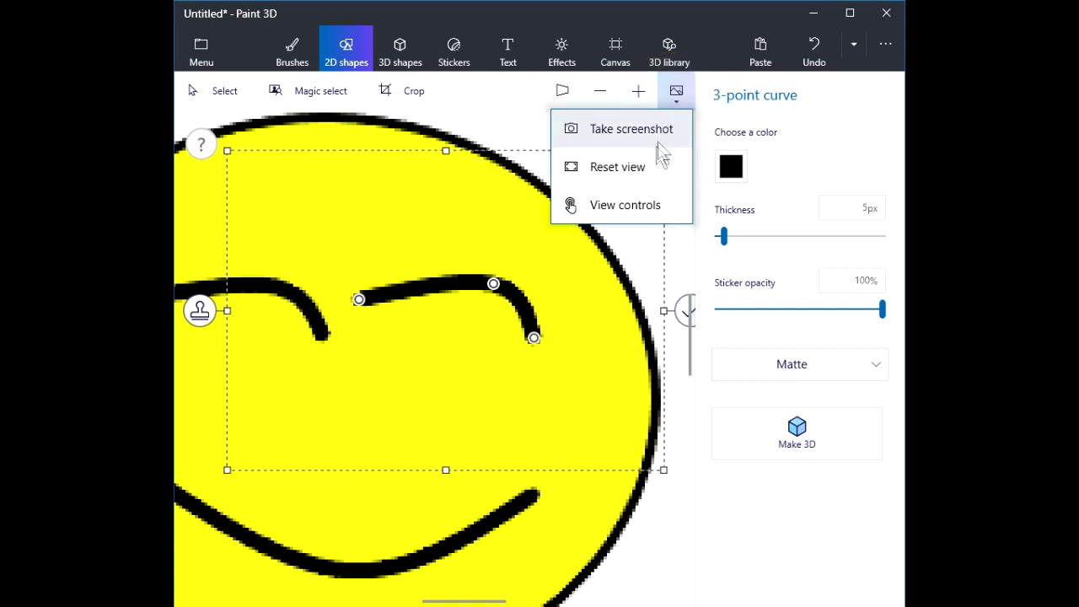
left_click(615, 171)
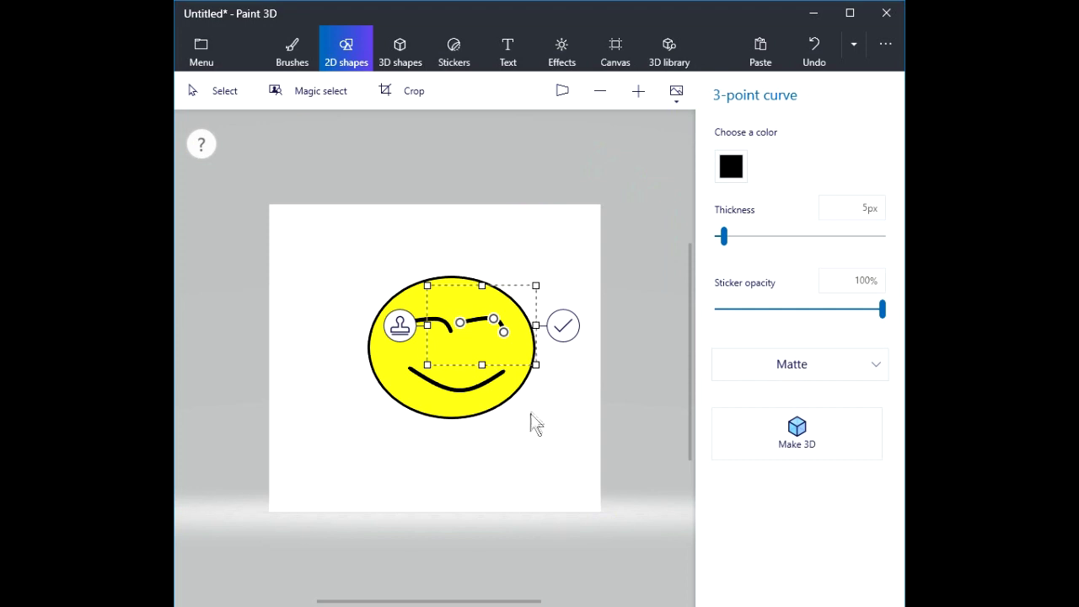
scroll(533, 424, "up", 1)
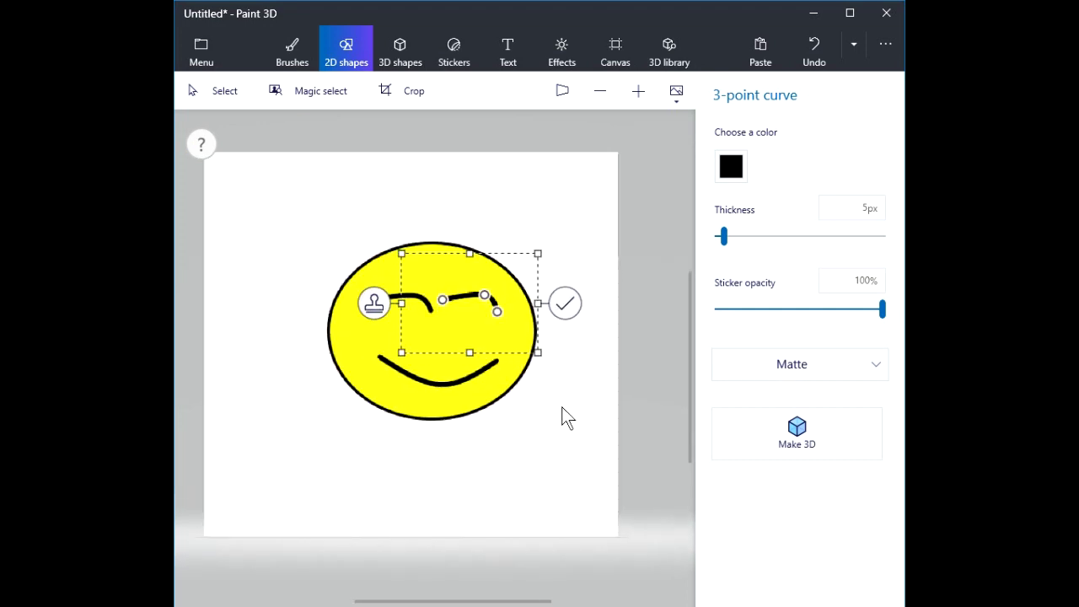
left_click(564, 304)
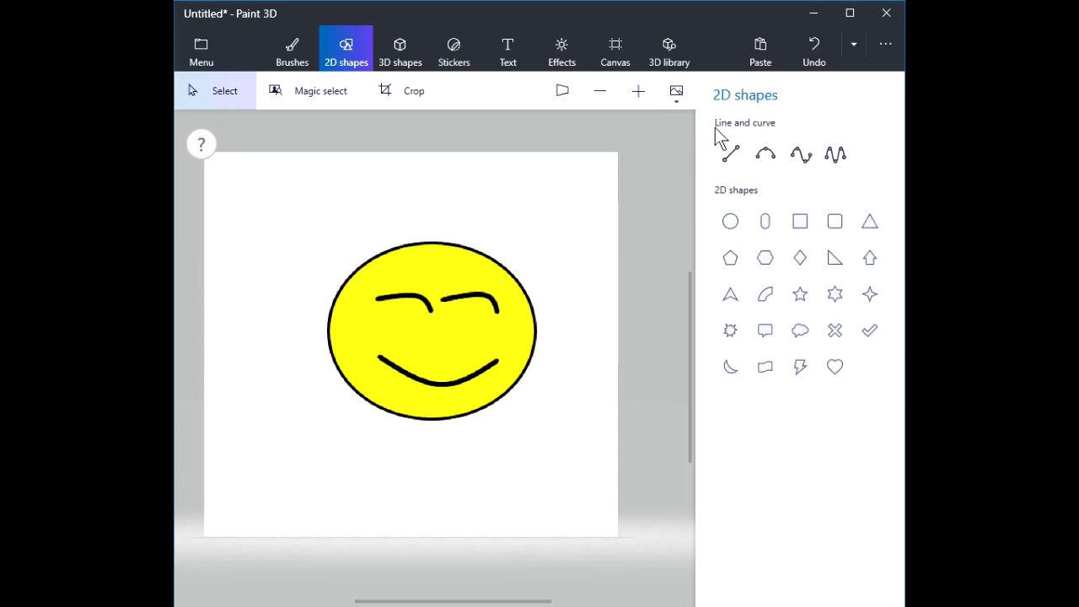
Draw a wide black 4-point curve above the face, reshape it into a stretched S by moving its points, and commit it.
left_click(801, 153)
left_click_drag(307, 193, 549, 195)
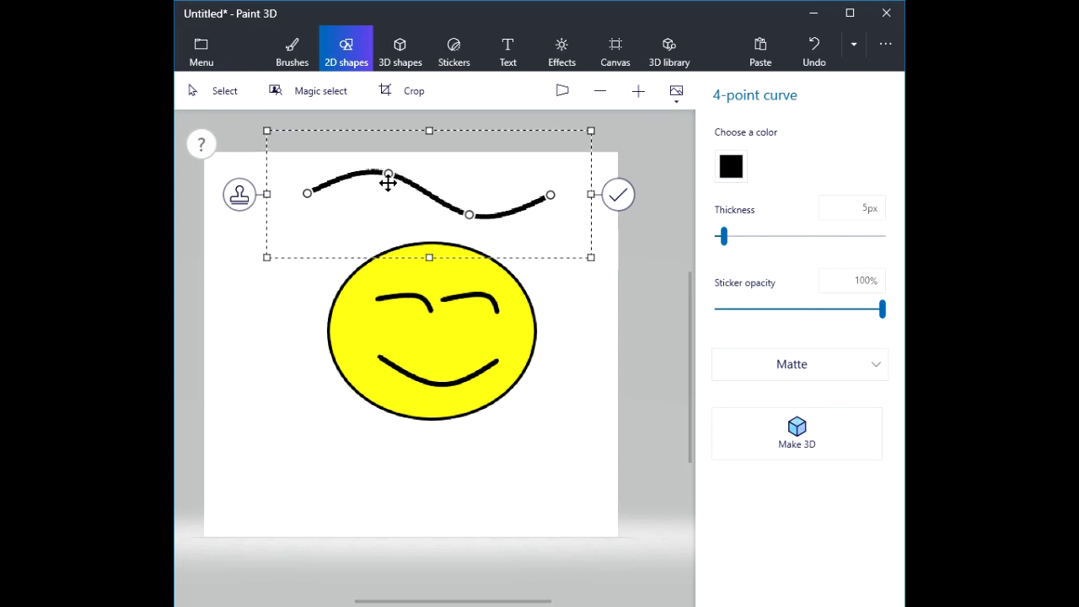
mouse_move(387, 174)
left_mouse_down()
mouse_move(390, 163)
mouse_move(351, 170)
left_mouse_up()
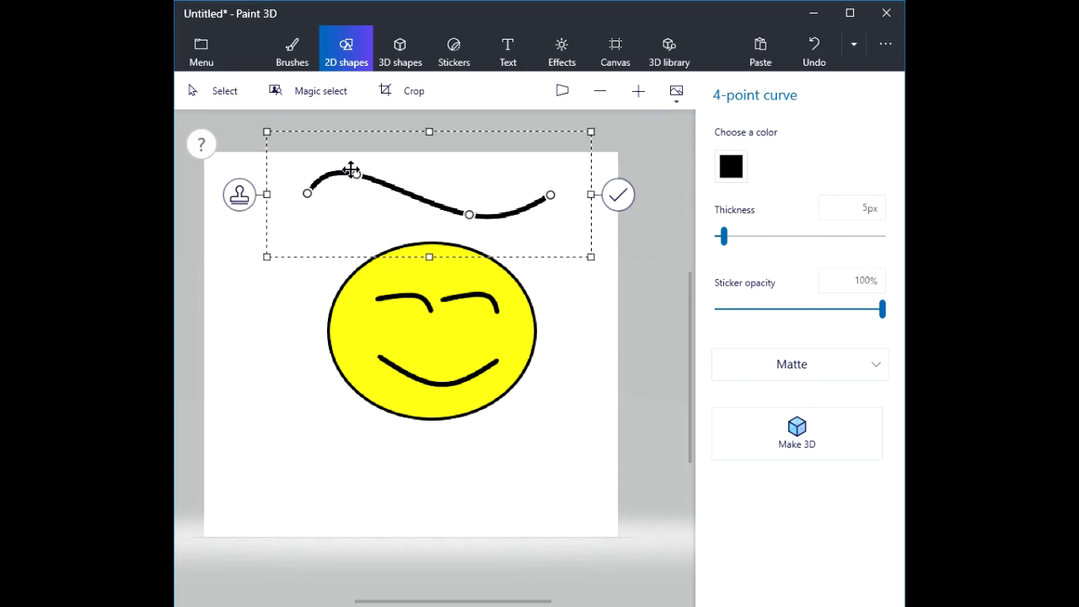
left_click_drag(472, 216, 510, 226)
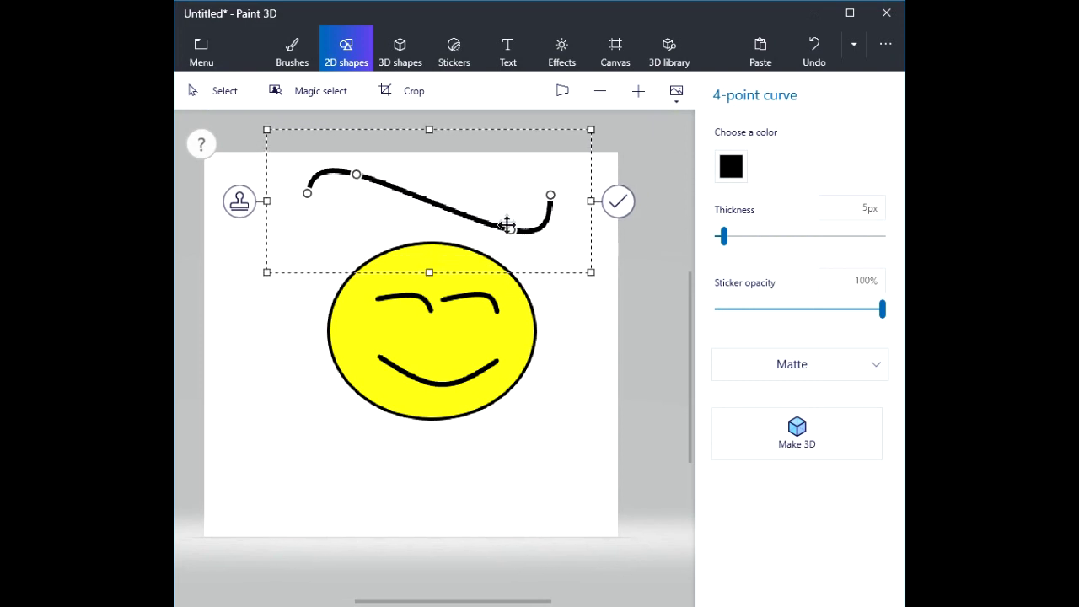
left_click_drag(549, 195, 527, 178)
left_click_drag(306, 193, 313, 223)
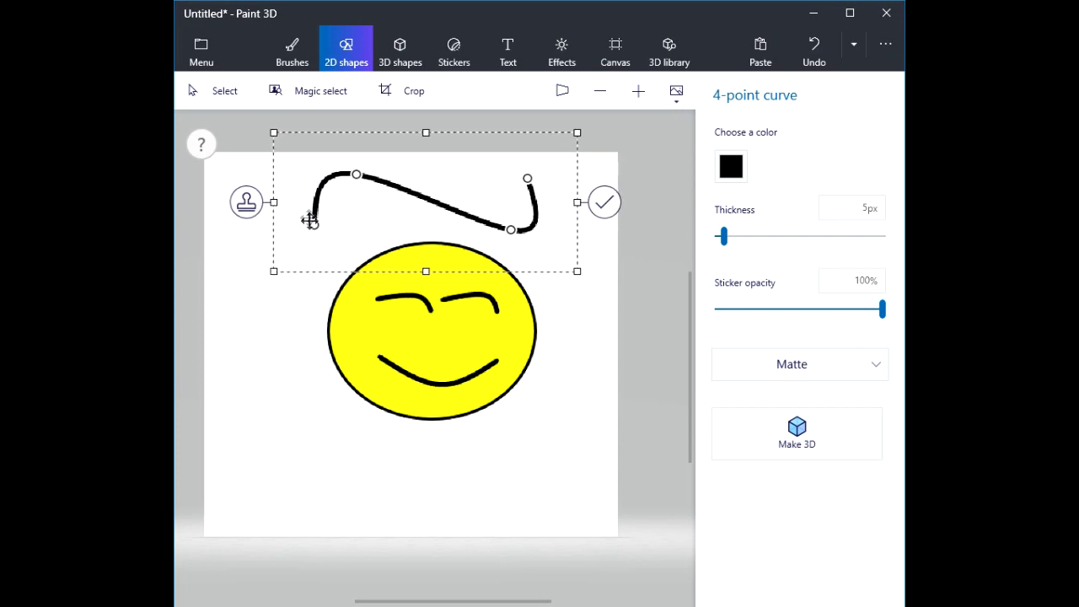
left_click(604, 203)
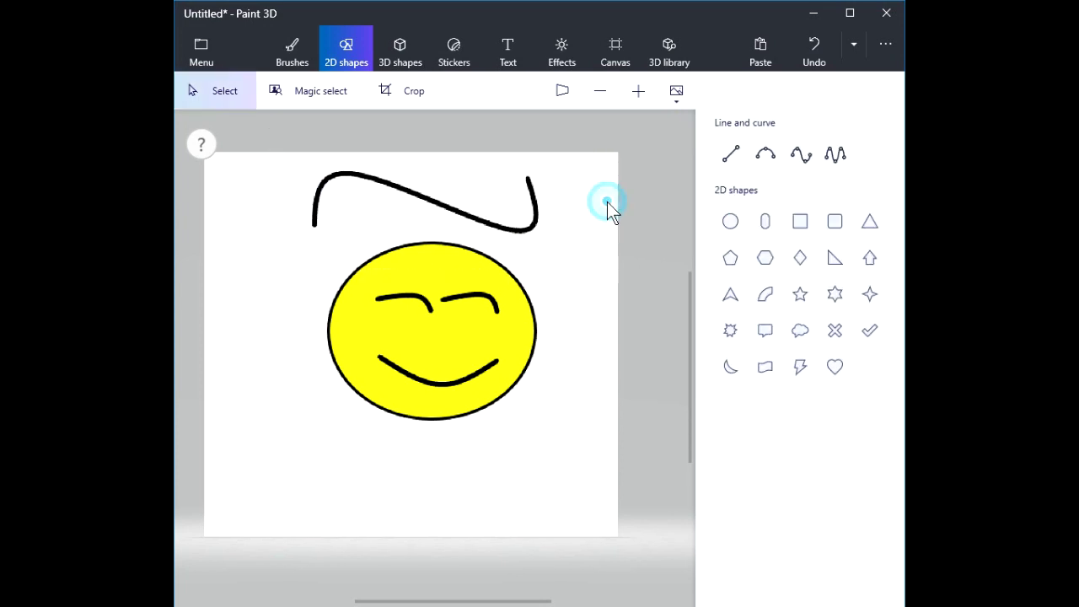
Draw a vertical black 4-point curve to the left of the face, reverse its two bends, and commit it.
left_click(805, 155)
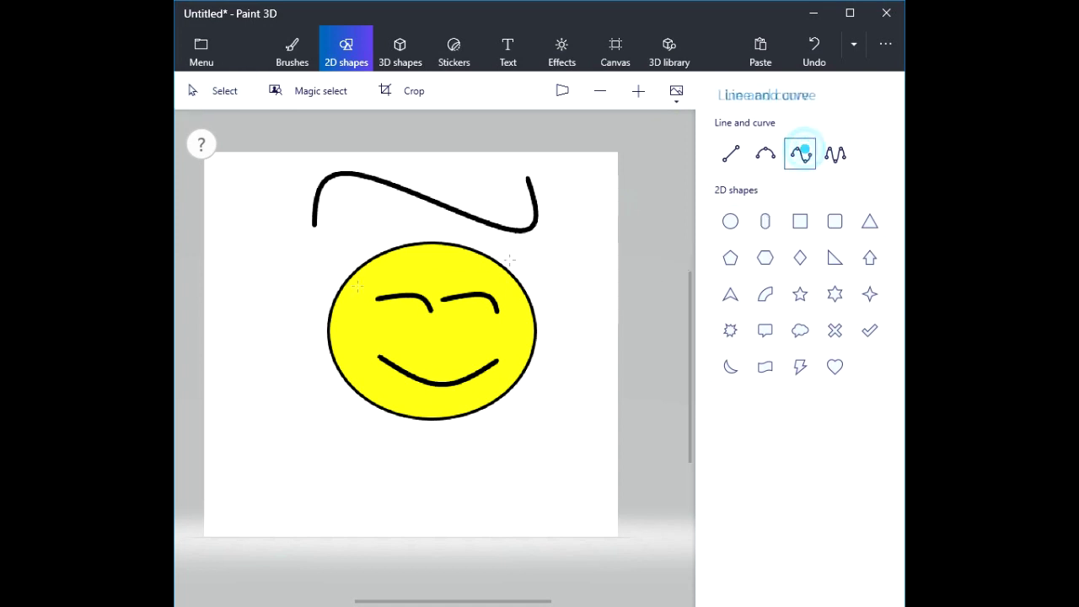
left_click_drag(255, 260, 248, 435)
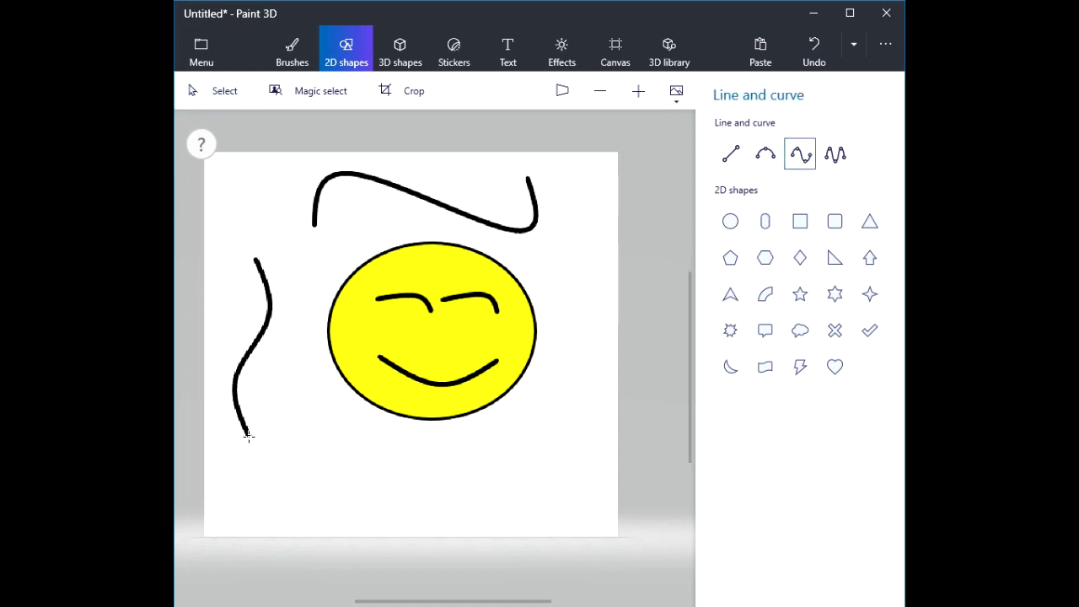
left_click_drag(239, 377, 289, 384)
left_click_drag(268, 318, 225, 337)
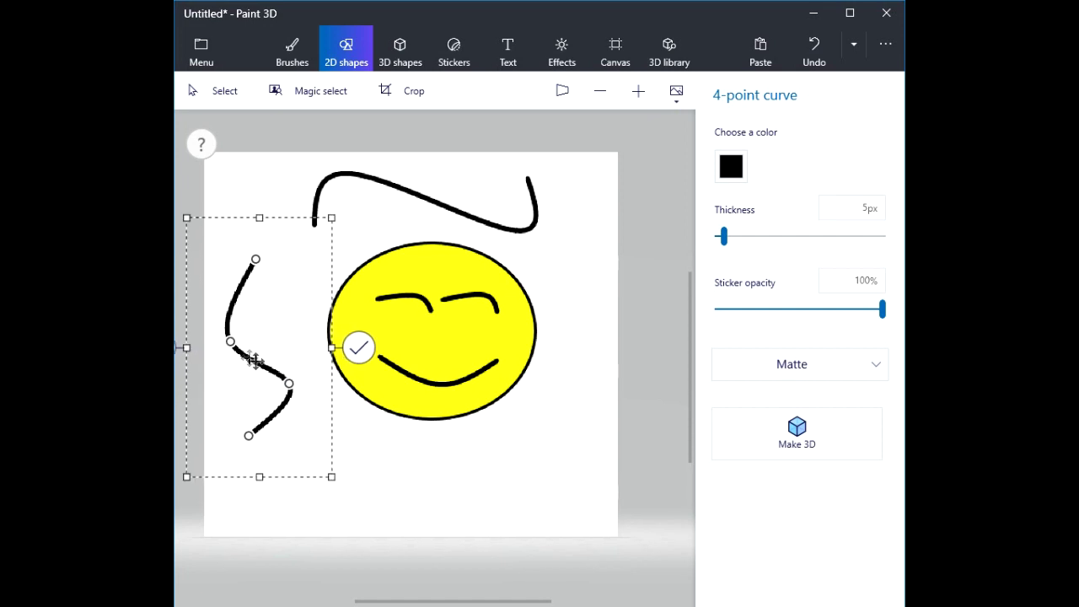
left_click(357, 347)
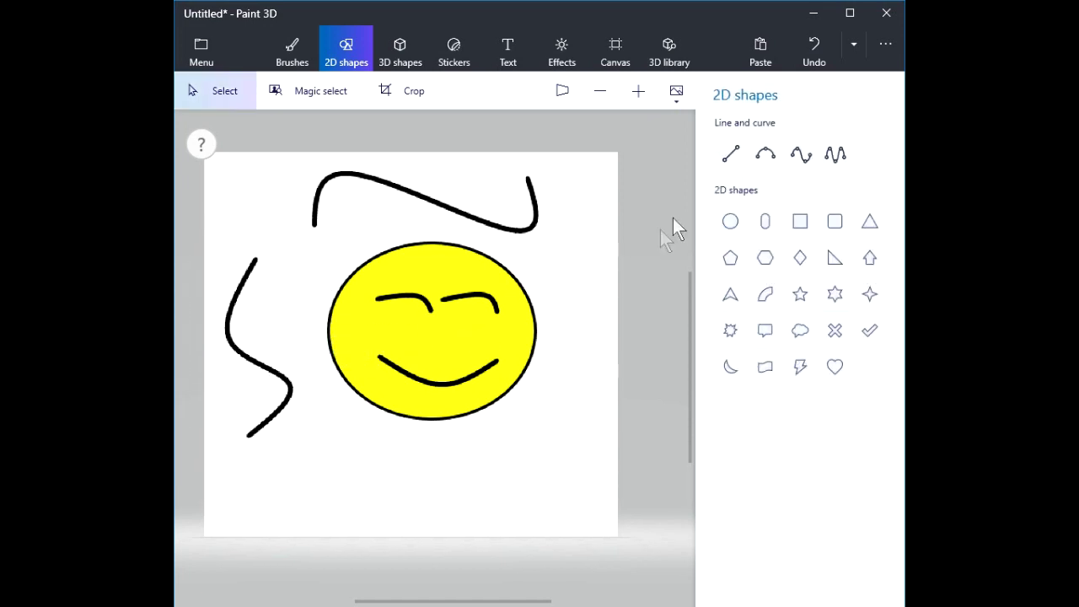
Draw an indigo 5-point curve 30 px thick below the face and commit it.
left_click(834, 157)
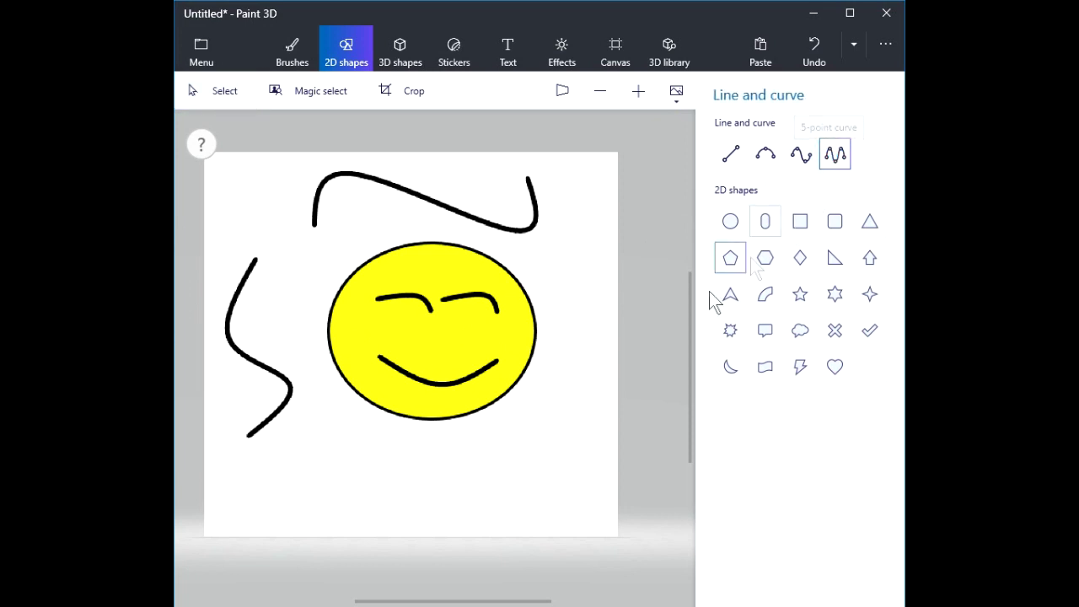
left_click_drag(313, 464, 536, 466)
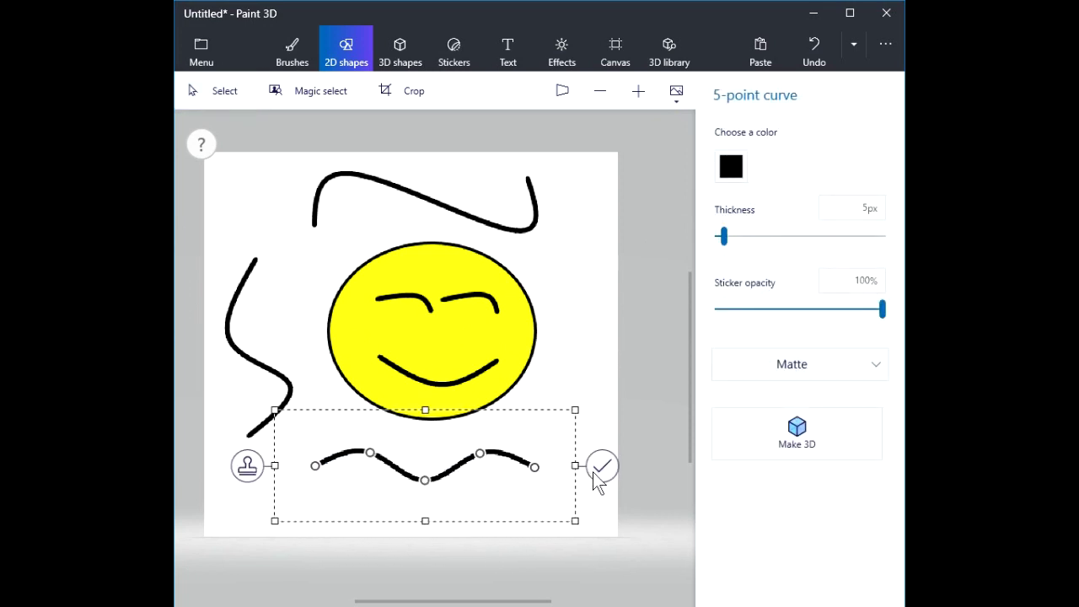
left_click(731, 169)
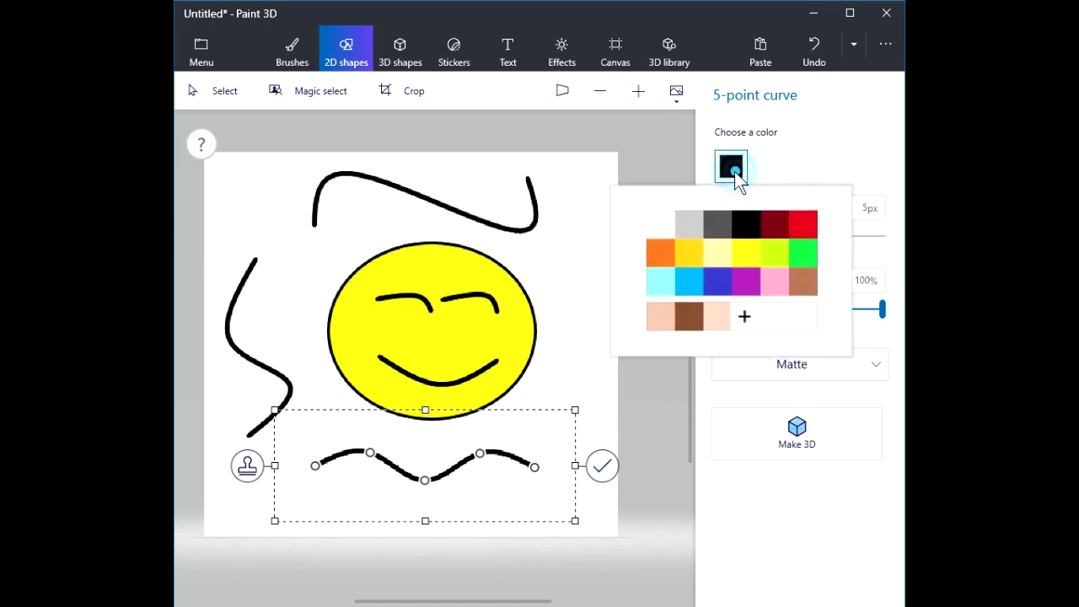
left_click(715, 281)
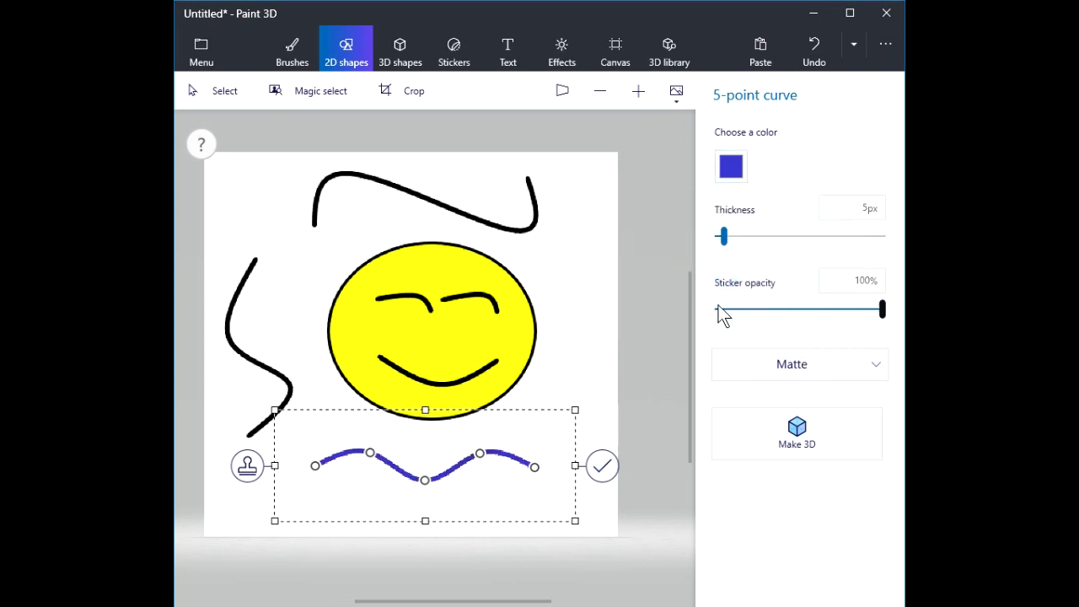
left_click_drag(728, 237, 766, 237)
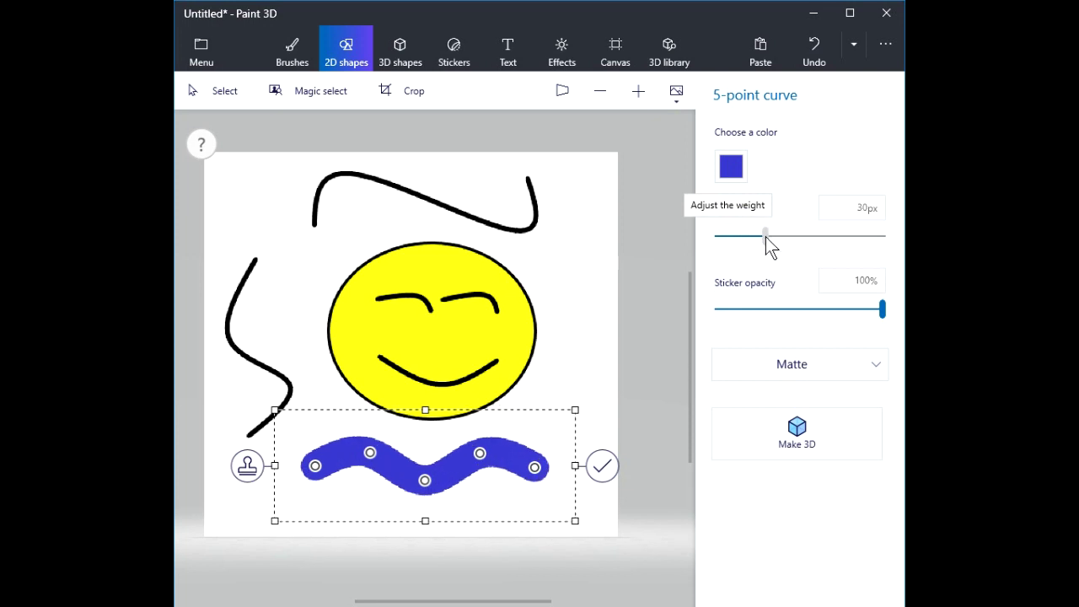
left_click(602, 466)
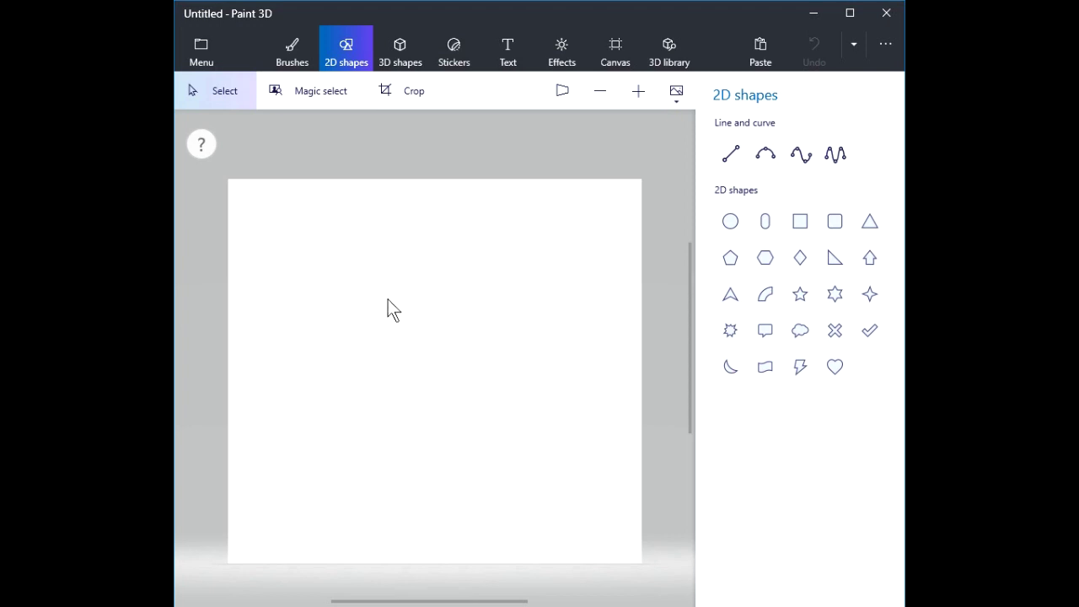
left_click(286, 46)
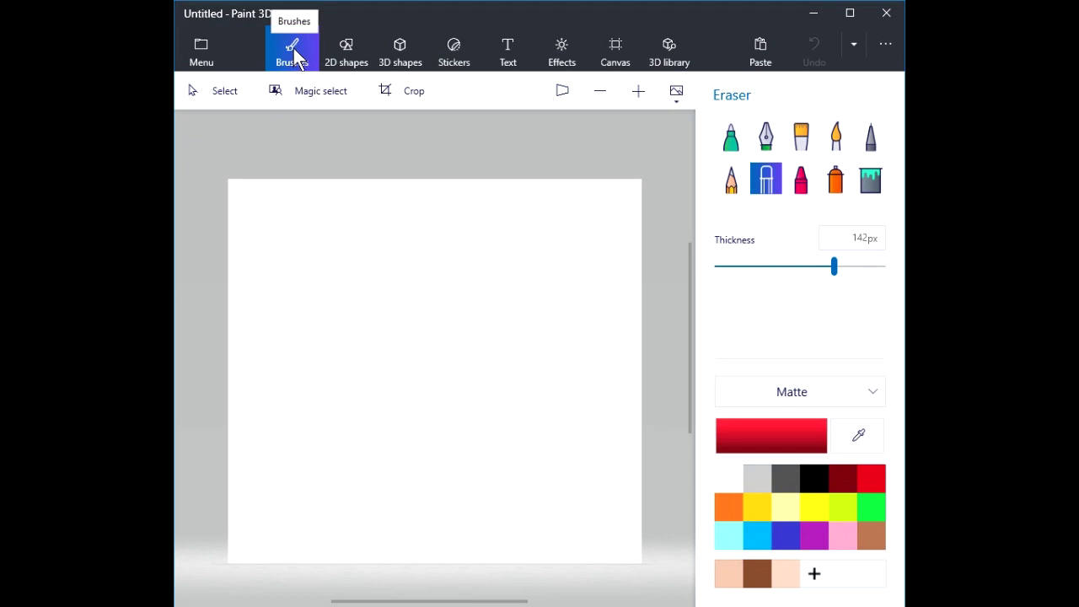
left_click(333, 45)
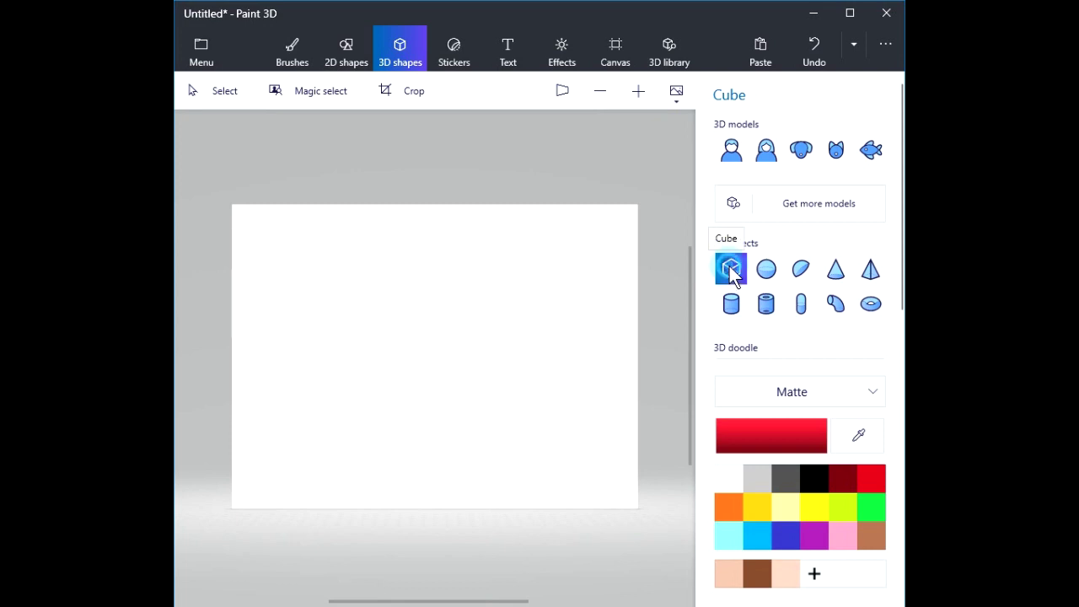
Draw a red matte cube near the canvas's upper-left corner and rotate it about all three axes.
left_click(871, 474)
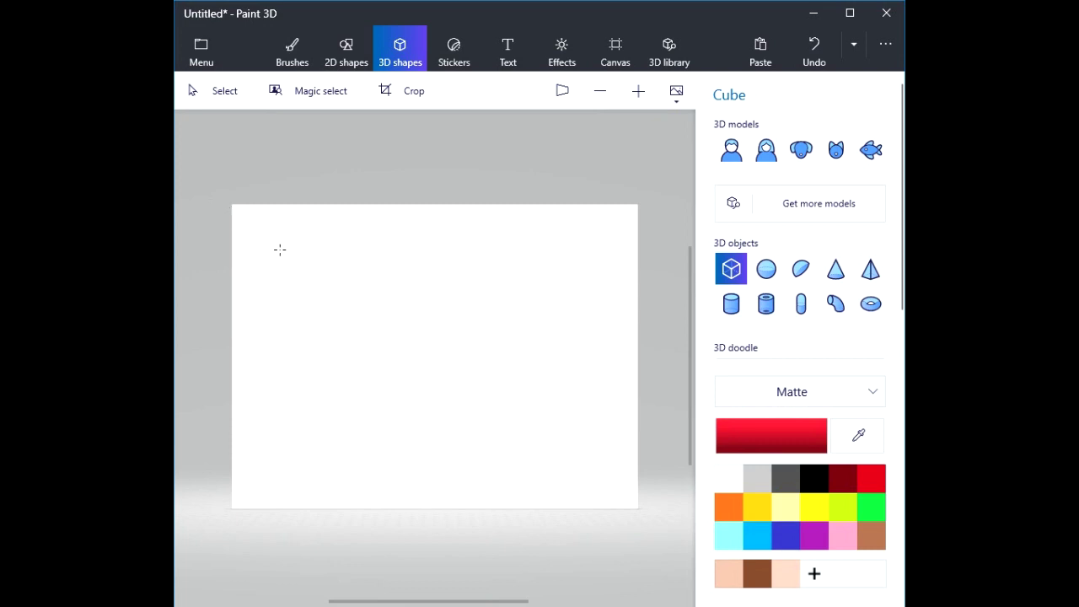
left_click_drag(269, 246, 363, 337)
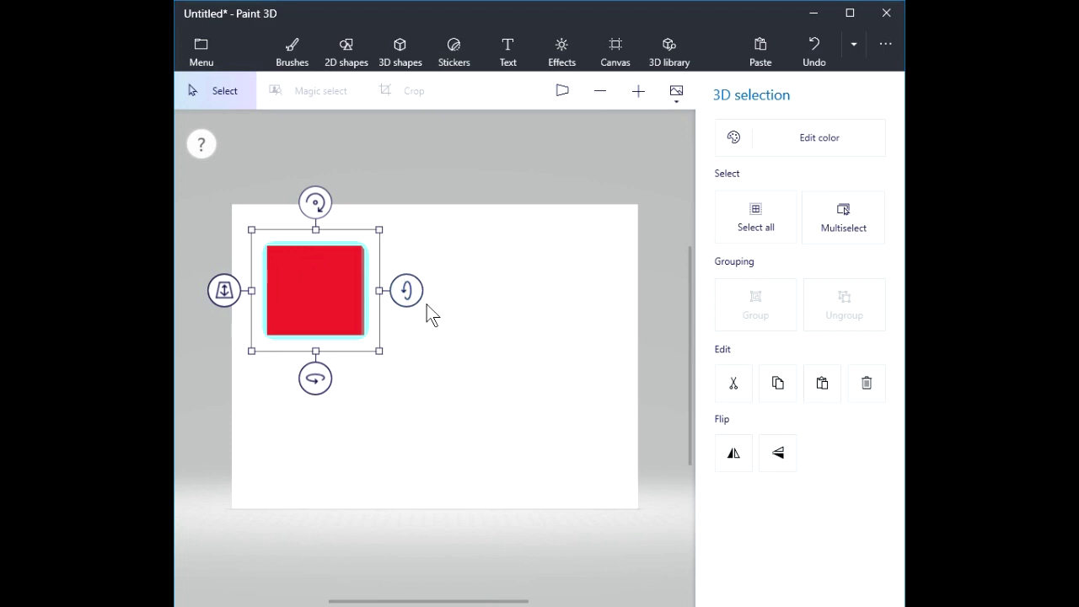
mouse_move(408, 290)
left_mouse_down()
mouse_move(406, 307)
mouse_move(409, 297)
left_mouse_up()
mouse_move(405, 290)
left_mouse_down()
mouse_move(405, 272)
mouse_move(403, 306)
mouse_move(405, 279)
mouse_move(407, 306)
mouse_move(405, 284)
mouse_move(405, 306)
mouse_move(406, 285)
mouse_move(405, 296)
left_mouse_up()
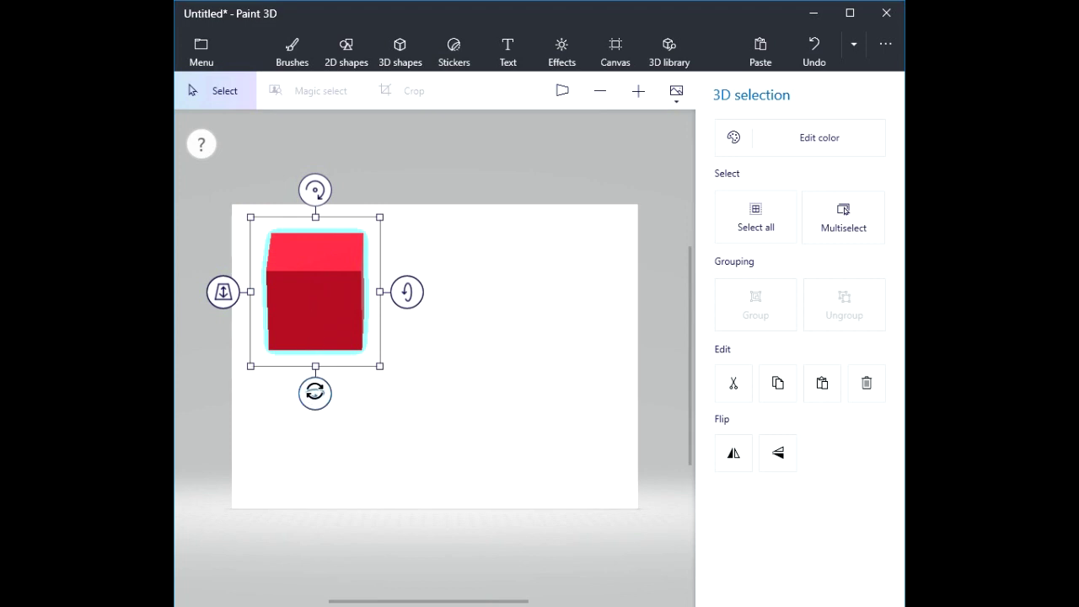
mouse_move(315, 391)
left_mouse_down()
mouse_move(339, 392)
mouse_move(299, 390)
mouse_move(336, 395)
mouse_move(323, 393)
left_mouse_up()
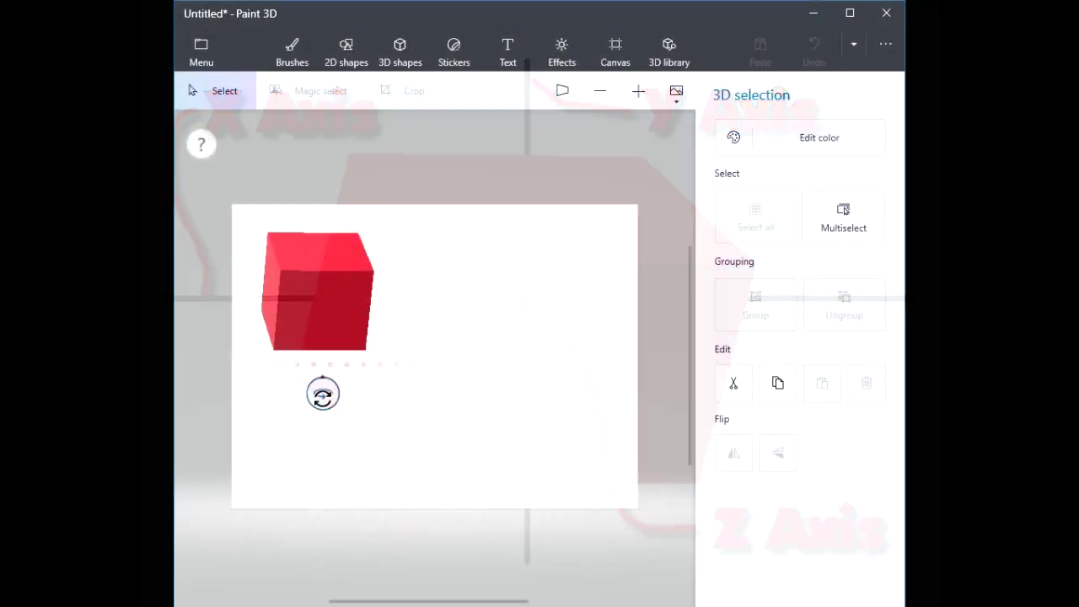
left_click_drag(325, 390, 333, 396)
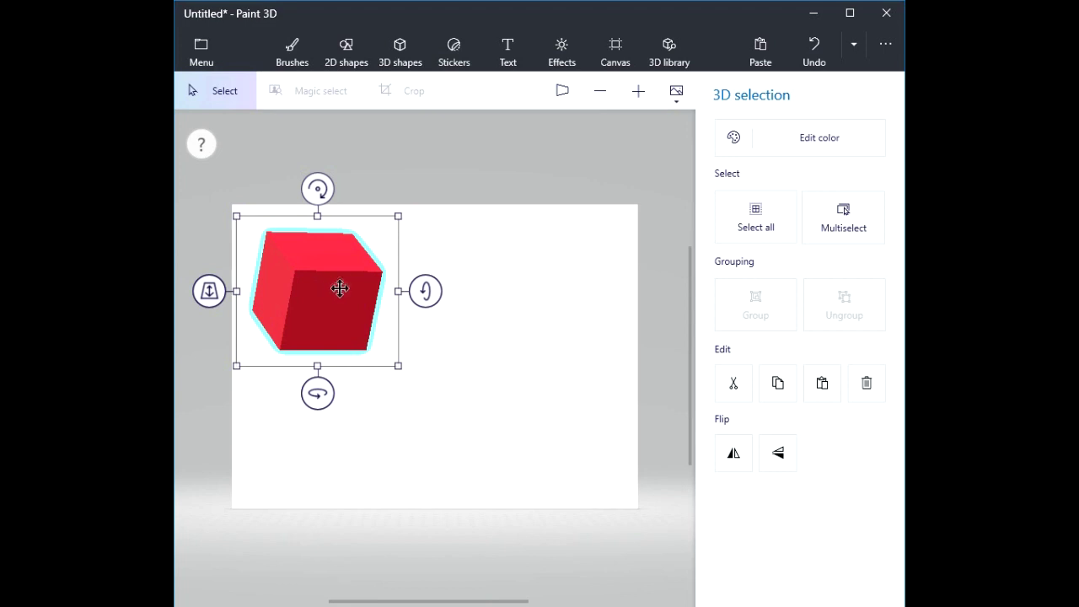
left_click_drag(318, 189, 364, 182)
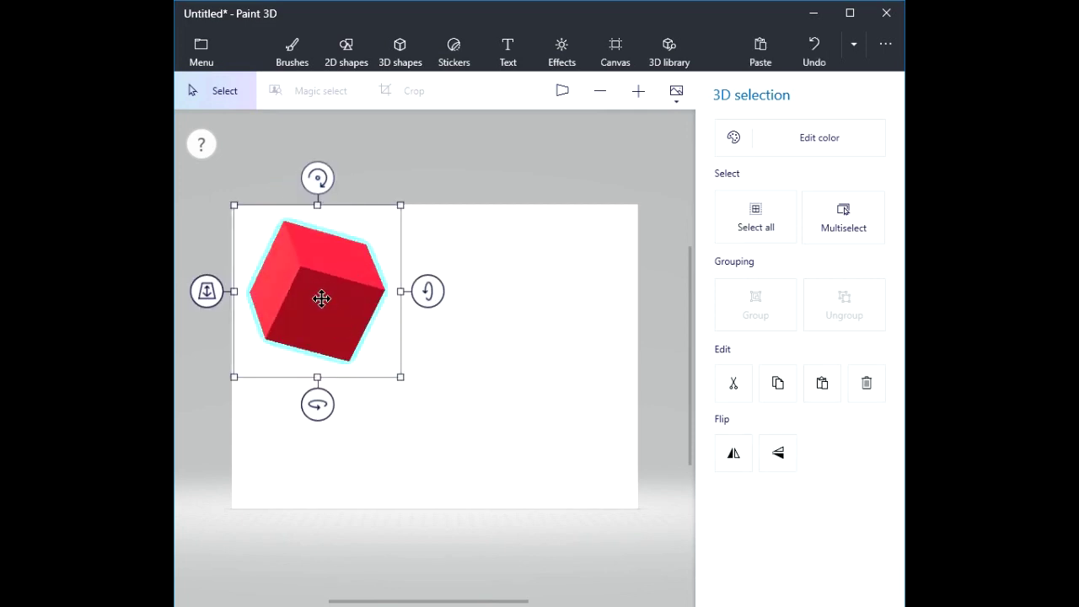
Squash the cube vertically into a flatter box, enlarge it slightly, and reposition it in the canvas's upper-left area.
left_click_drag(318, 294, 346, 314)
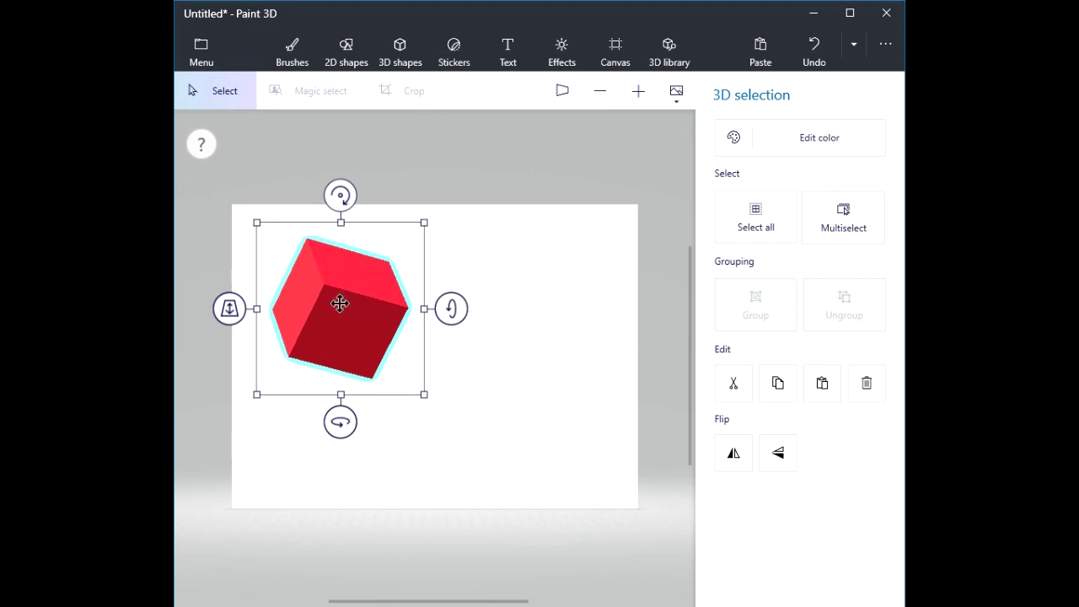
mouse_move(340, 304)
left_mouse_down()
mouse_move(313, 312)
mouse_move(345, 294)
mouse_move(328, 302)
left_mouse_up()
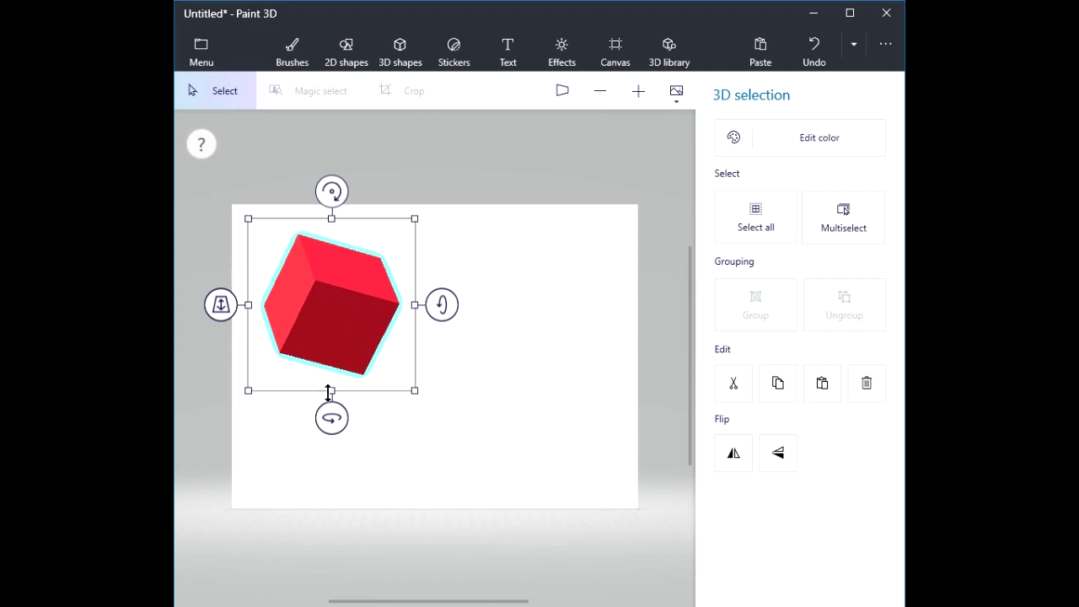
left_click_drag(332, 390, 332, 342)
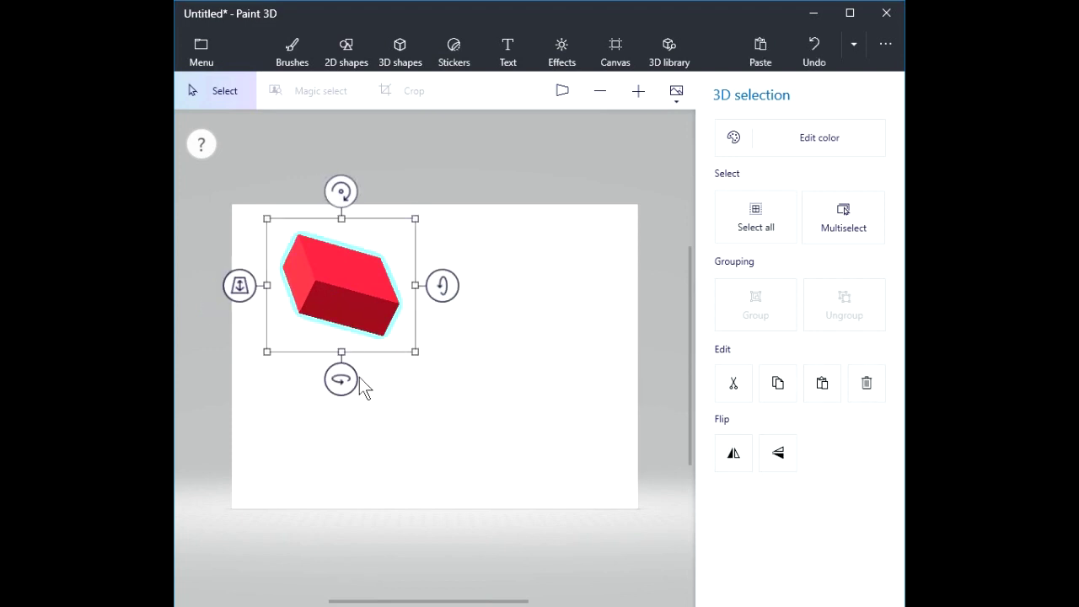
left_click_drag(268, 351, 258, 373)
left_click_drag(322, 270, 333, 290)
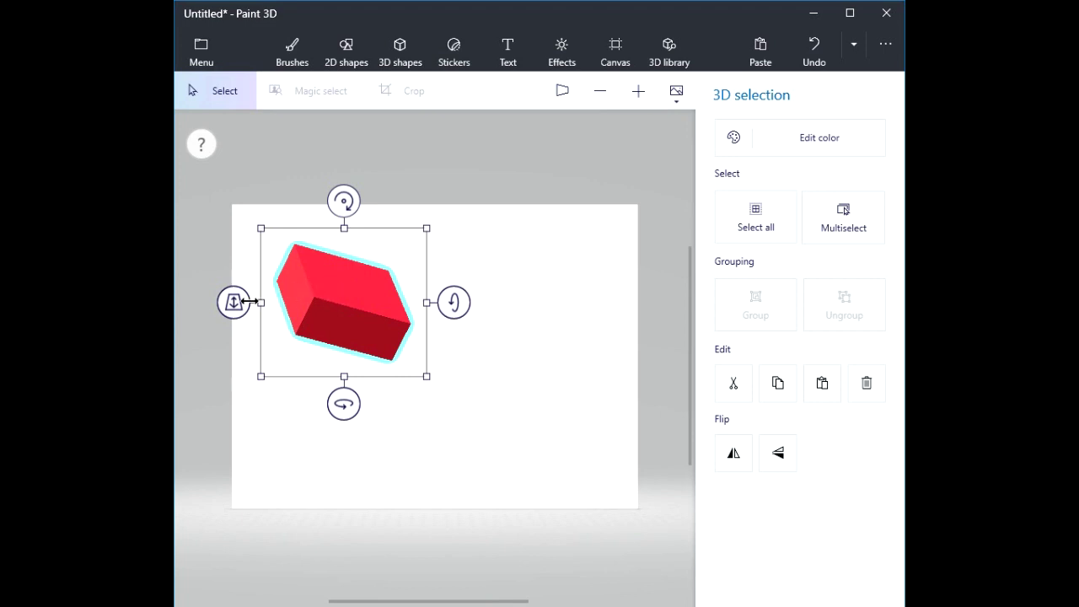
Move the red box in depth behind the canvas, bring it back in front, and deselect it.
left_click_drag(238, 309, 272, 154)
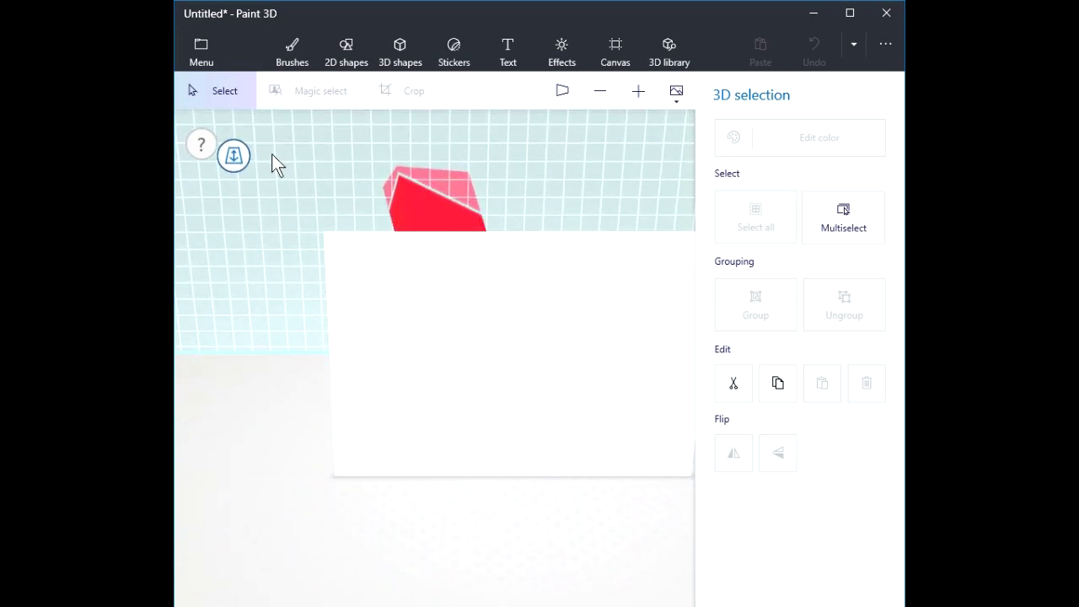
left_click_drag(272, 154, 282, 258)
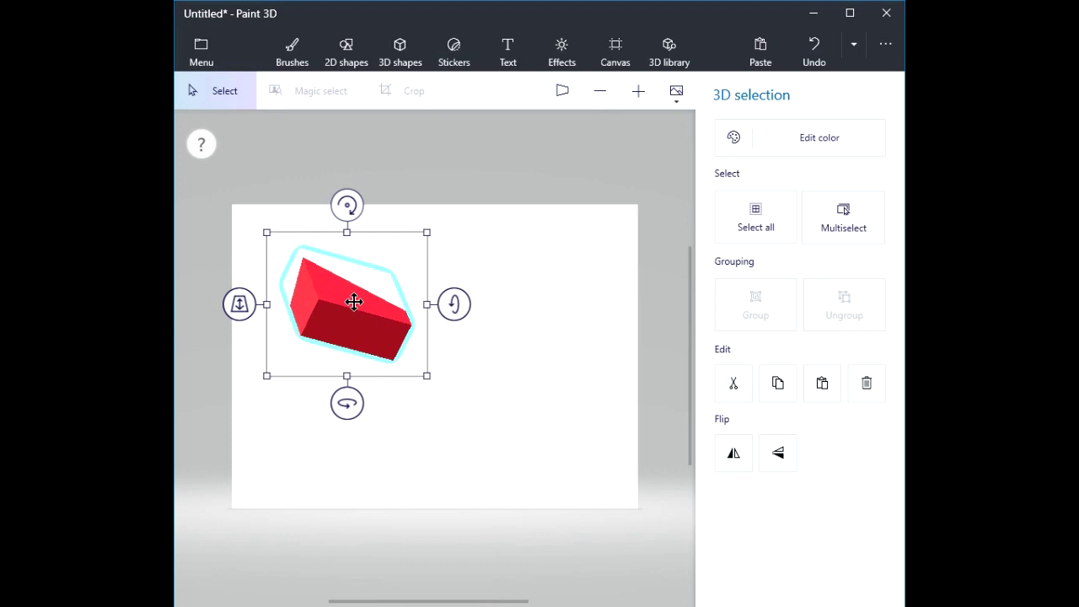
left_click_drag(238, 305, 240, 356)
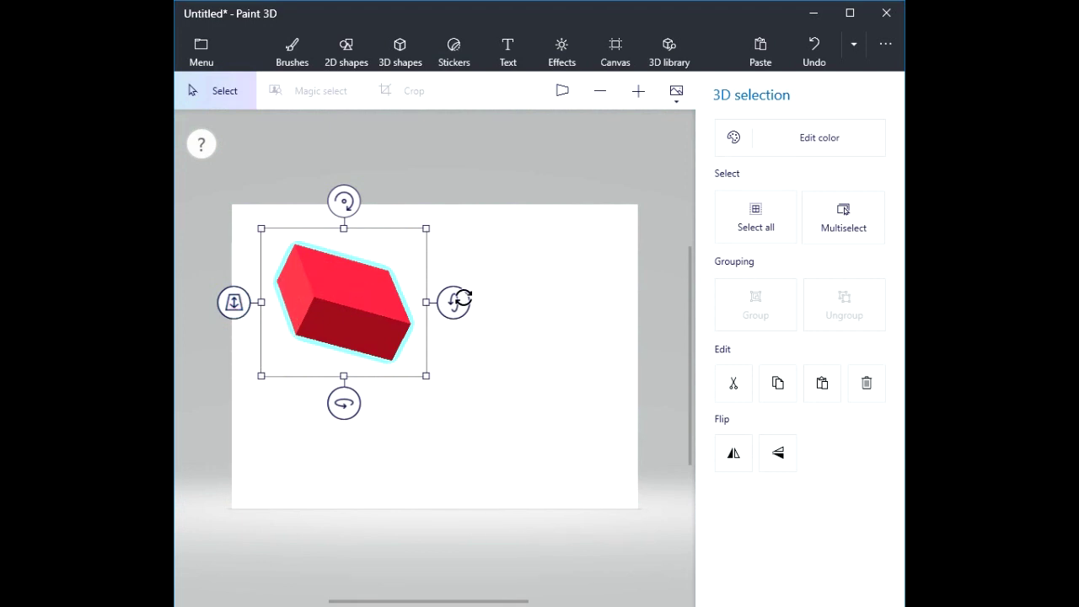
left_click(504, 281)
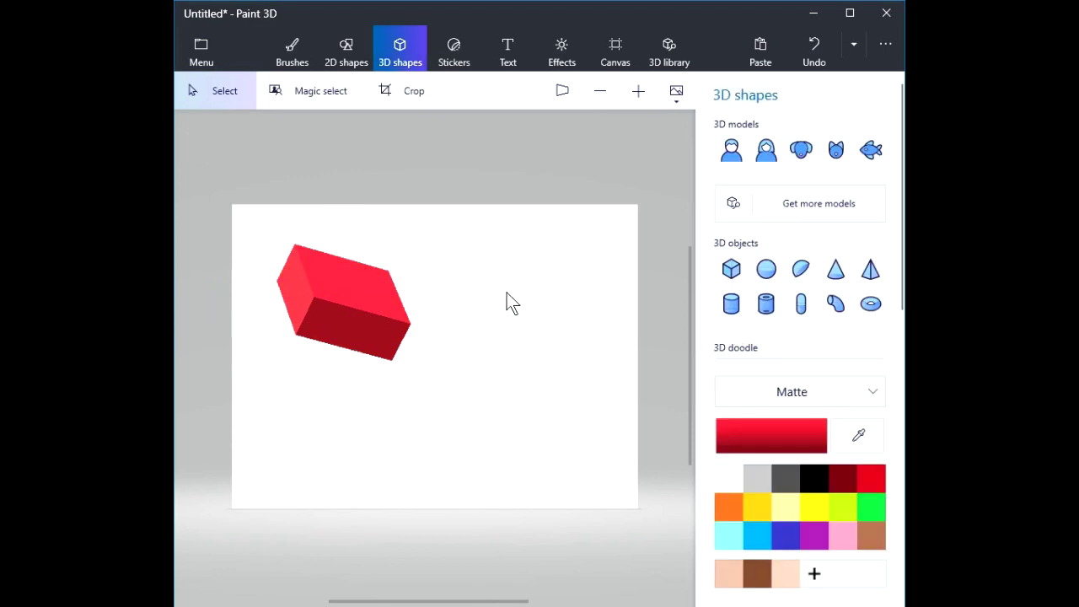
Draw a turquoise-blue matte sphere beside the red box, try its rotations, and enlarge it.
left_click(769, 272)
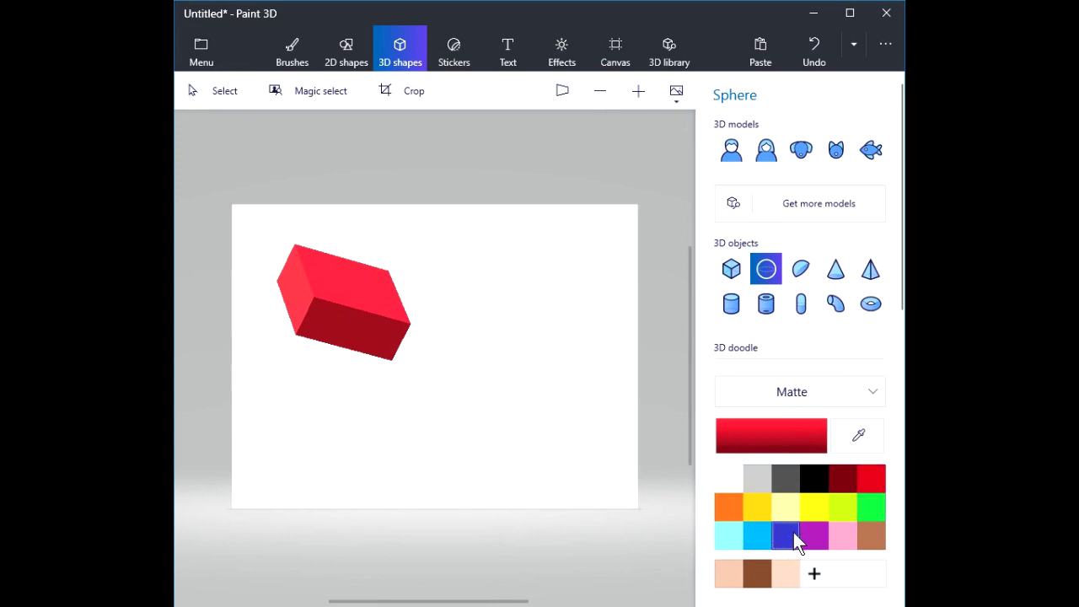
left_click(759, 532)
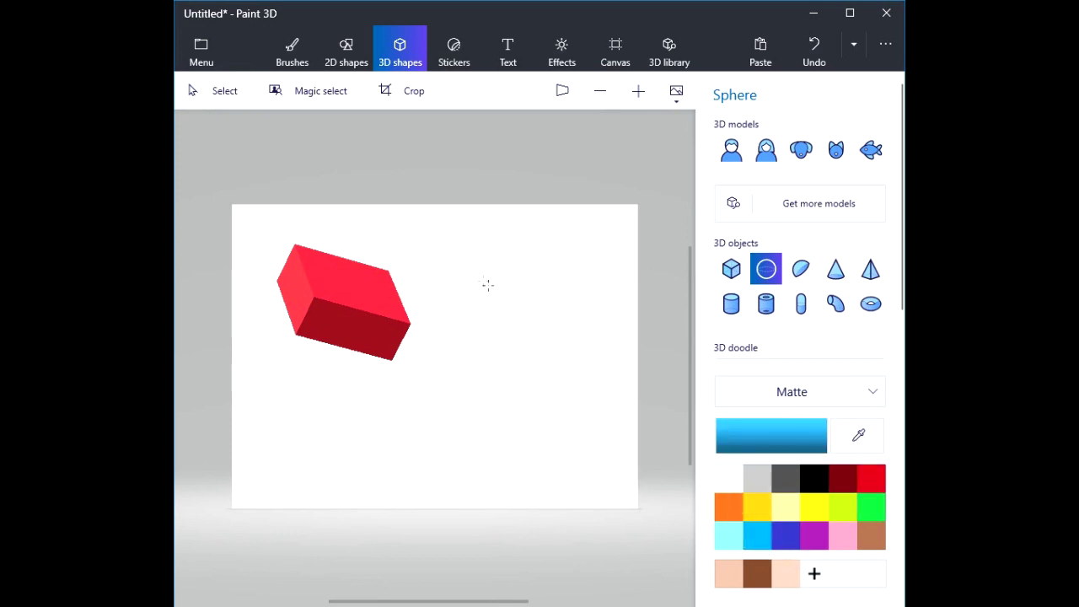
left_click_drag(451, 243, 511, 305)
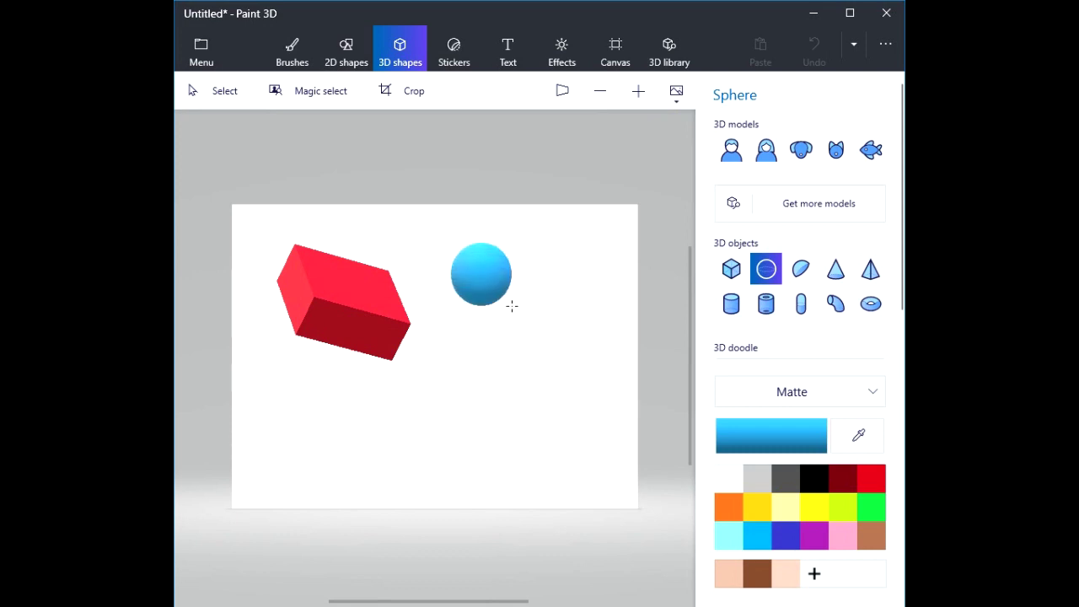
mouse_move(557, 272)
left_mouse_down()
mouse_move(553, 296)
mouse_move(554, 233)
mouse_move(555, 285)
mouse_move(557, 268)
left_mouse_up()
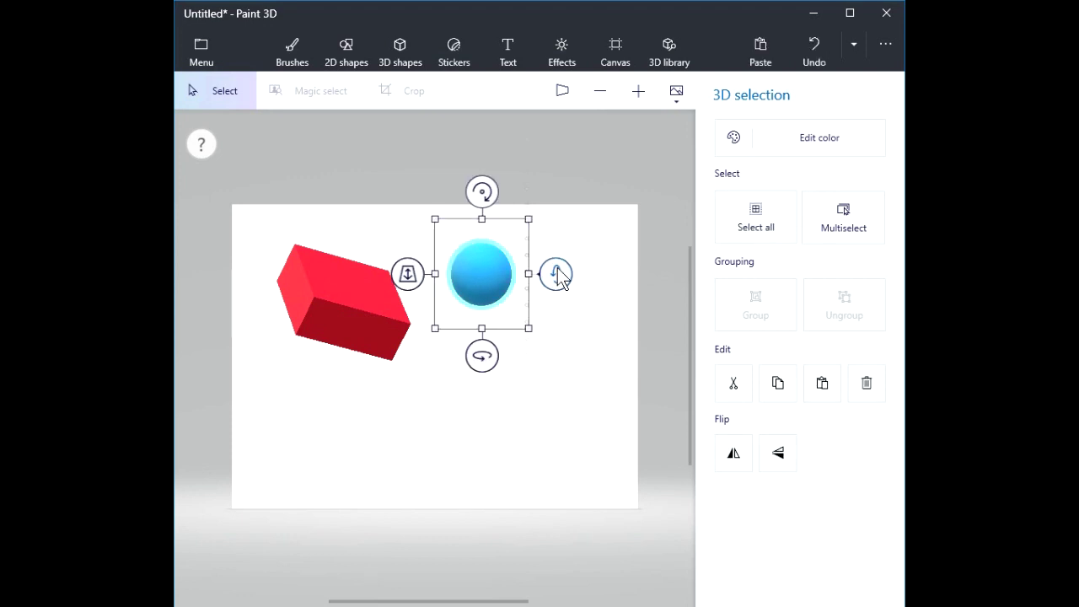
mouse_move(482, 355)
left_mouse_down()
mouse_move(498, 354)
mouse_move(470, 354)
mouse_move(482, 355)
left_mouse_up()
left_click_drag(540, 328, 576, 335)
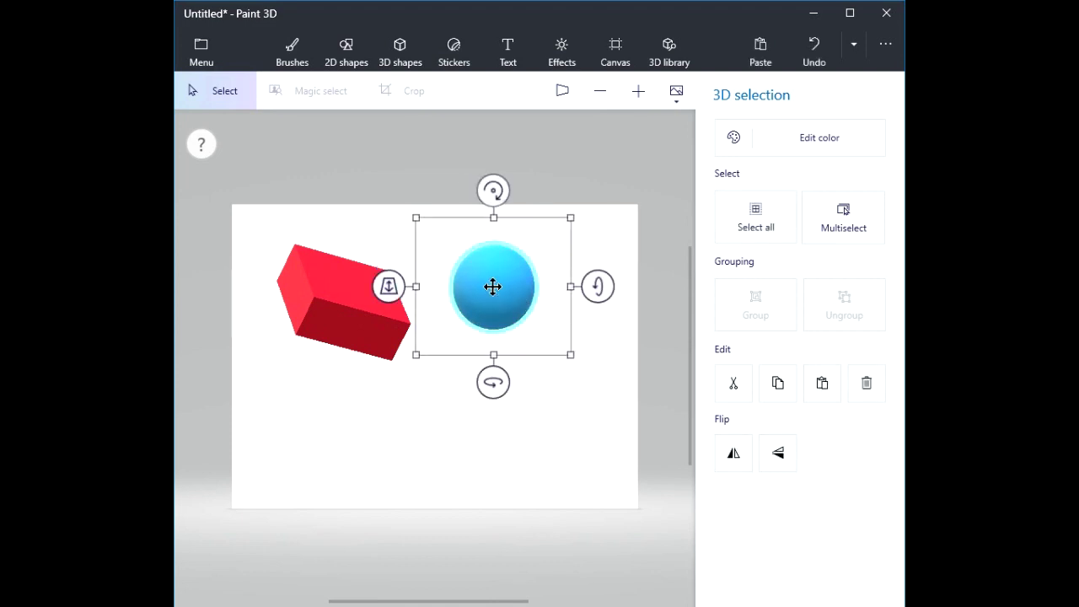
Move the blue sphere over the red box's lower-right corner, adjust its depth so they intersect, and deselect it.
mouse_move(387, 285)
left_mouse_down()
mouse_move(388, 364)
mouse_move(388, 271)
mouse_move(393, 333)
mouse_move(388, 287)
left_mouse_up()
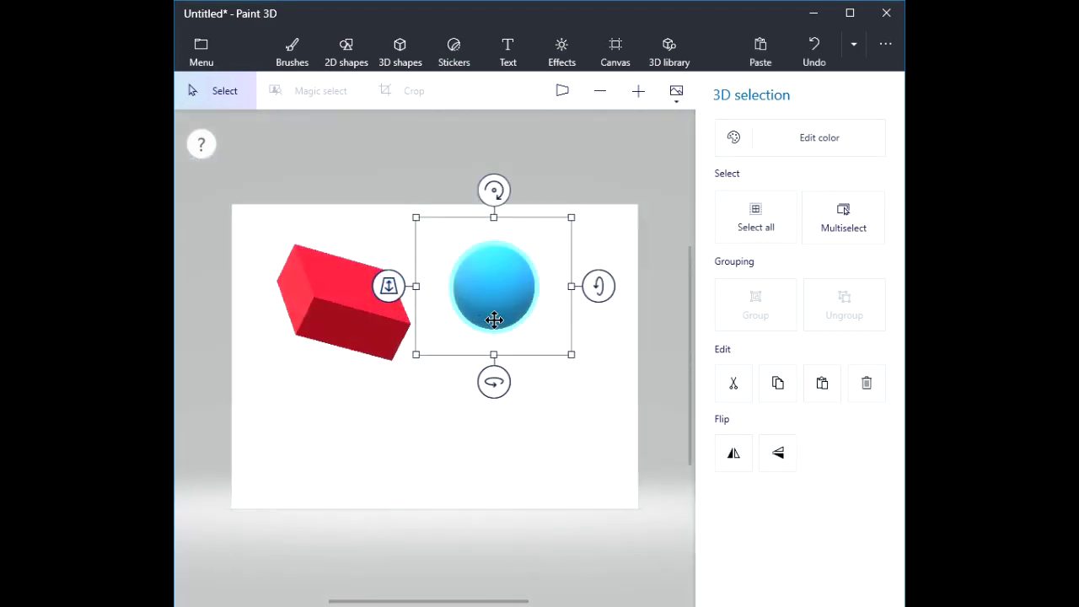
left_click_drag(502, 294, 408, 337)
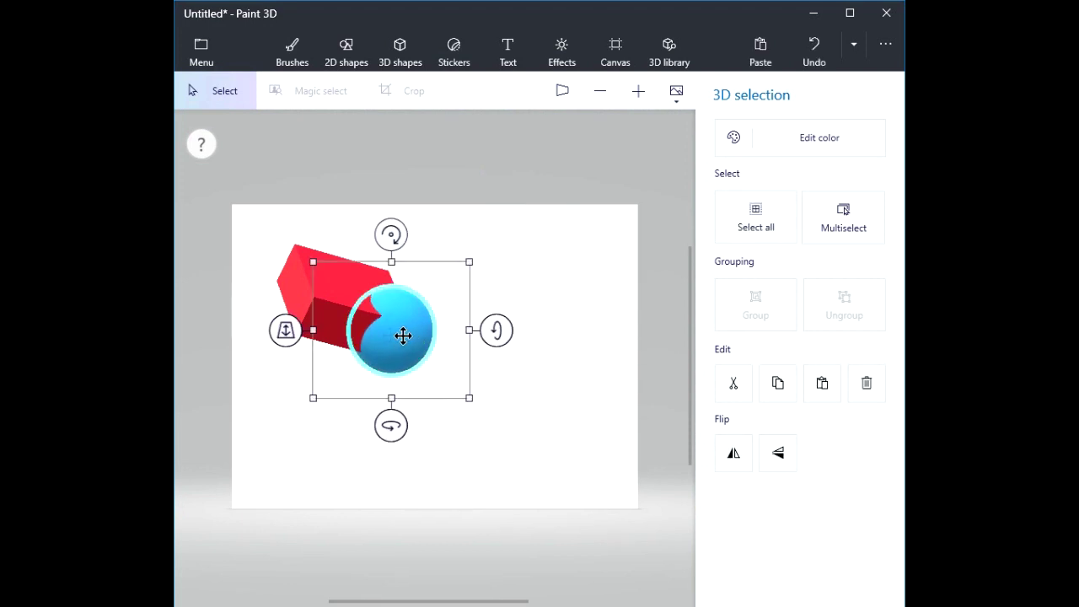
left_click_drag(284, 329, 400, 335)
mouse_move(300, 342)
left_mouse_down()
mouse_move(289, 386)
mouse_move(290, 332)
left_mouse_up()
left_click_drag(290, 357, 290, 363)
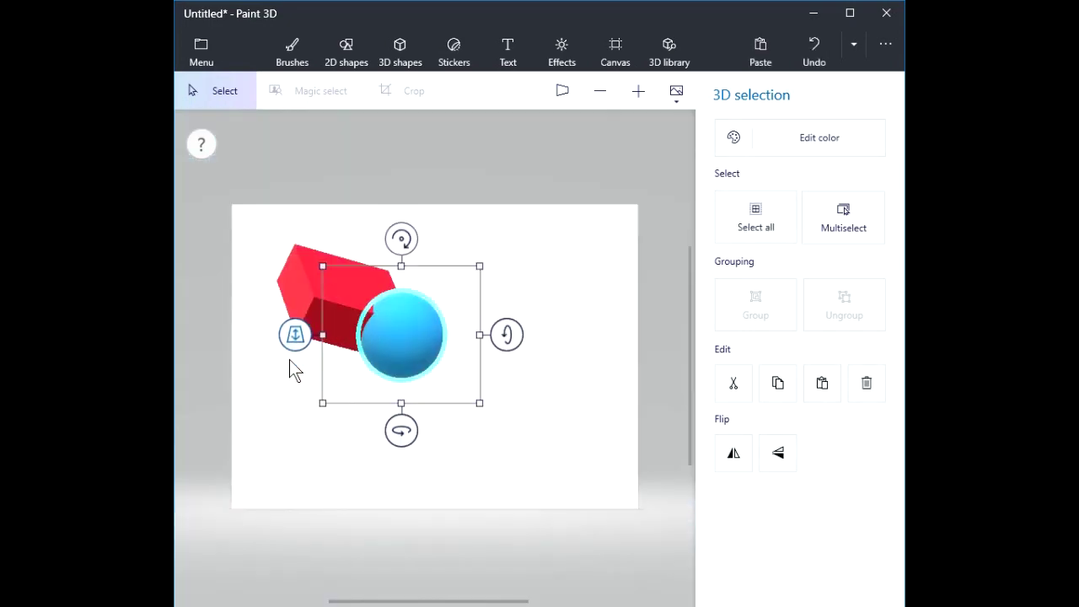
left_click(540, 360)
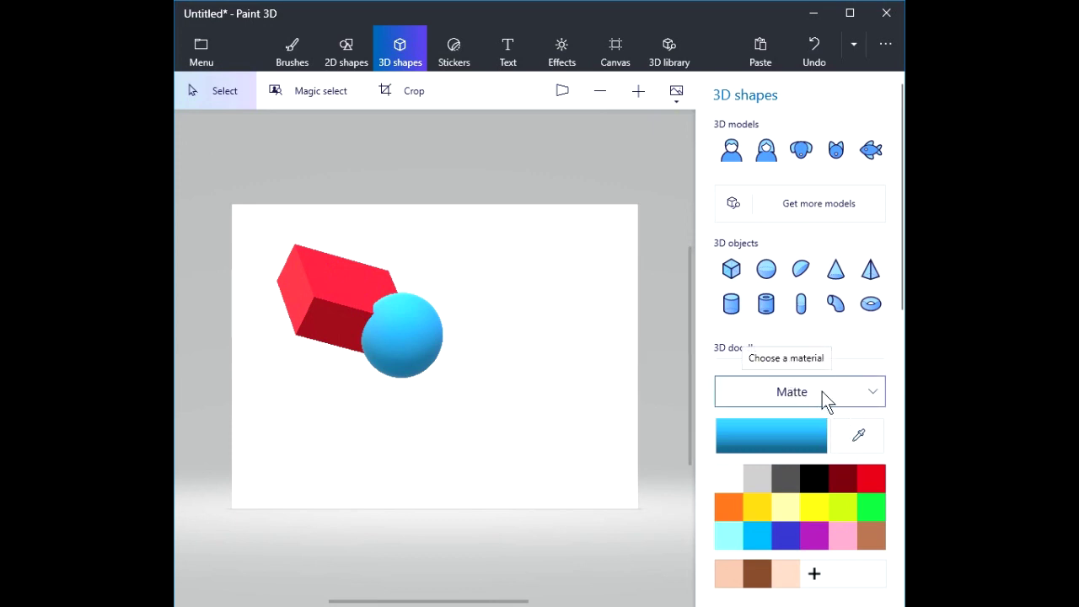
Draw a blue sphere with the Polished metal material to the right of the matte sphere and try its depth control.
left_click(873, 391)
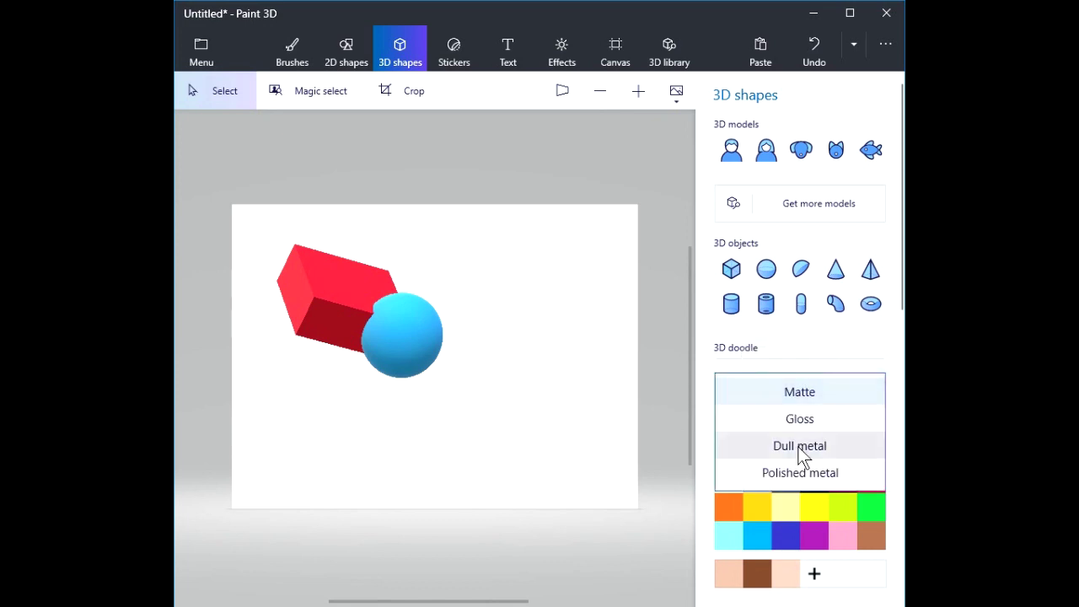
left_click(798, 471)
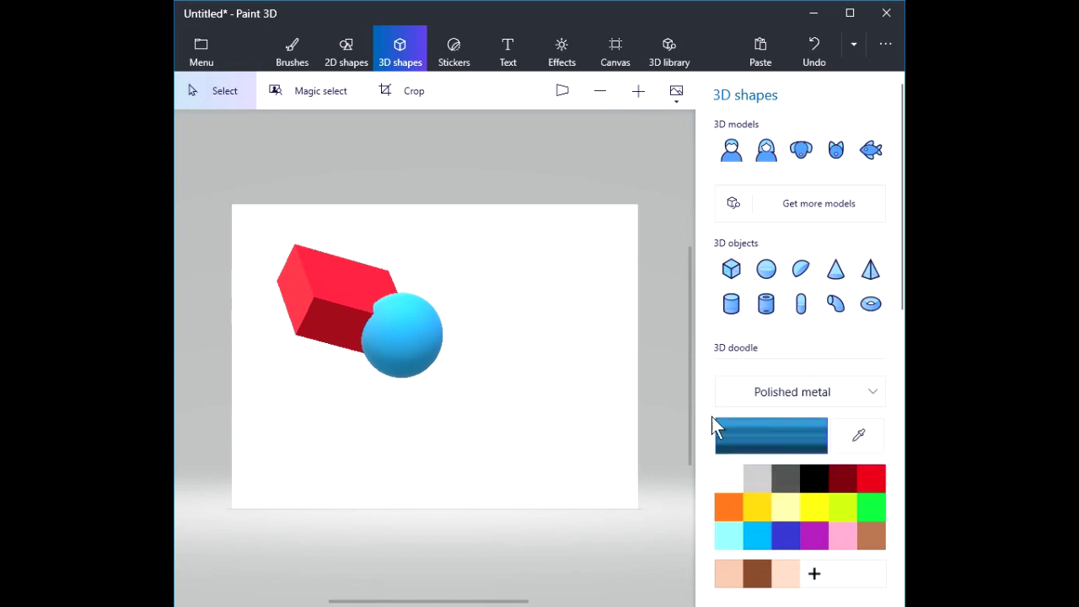
left_click(765, 272)
mouse_move(481, 280)
left_mouse_down()
mouse_move(472, 275)
mouse_move(580, 369)
left_mouse_up()
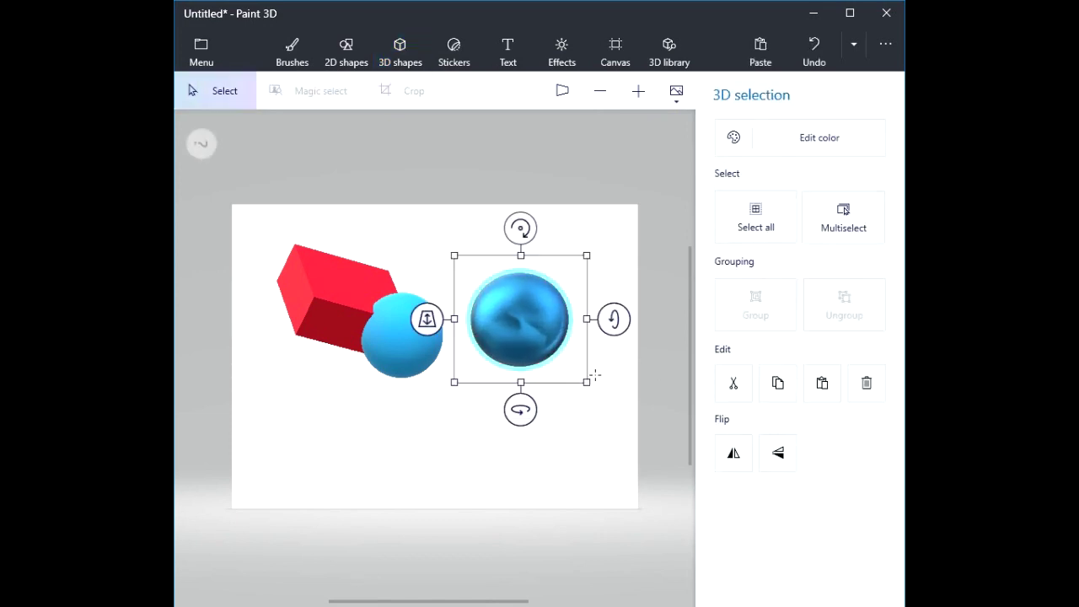
mouse_move(427, 320)
left_mouse_down()
mouse_move(426, 377)
mouse_move(415, 323)
mouse_move(414, 334)
left_mouse_up()
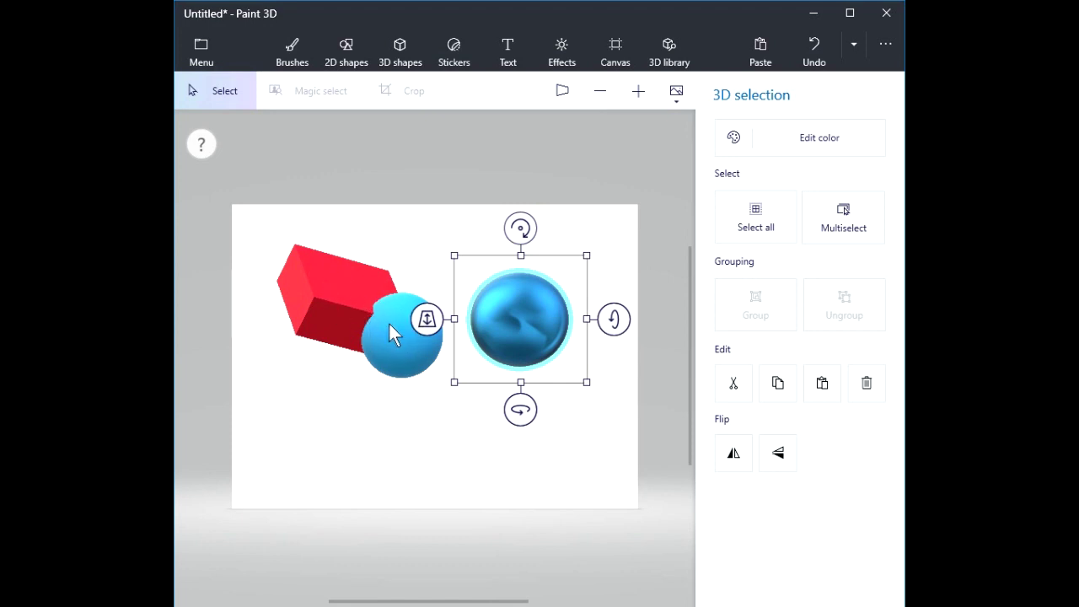
Move the polished metal sphere up and left on the canvas, above the matte sphere, and deselect it.
left_click(437, 375)
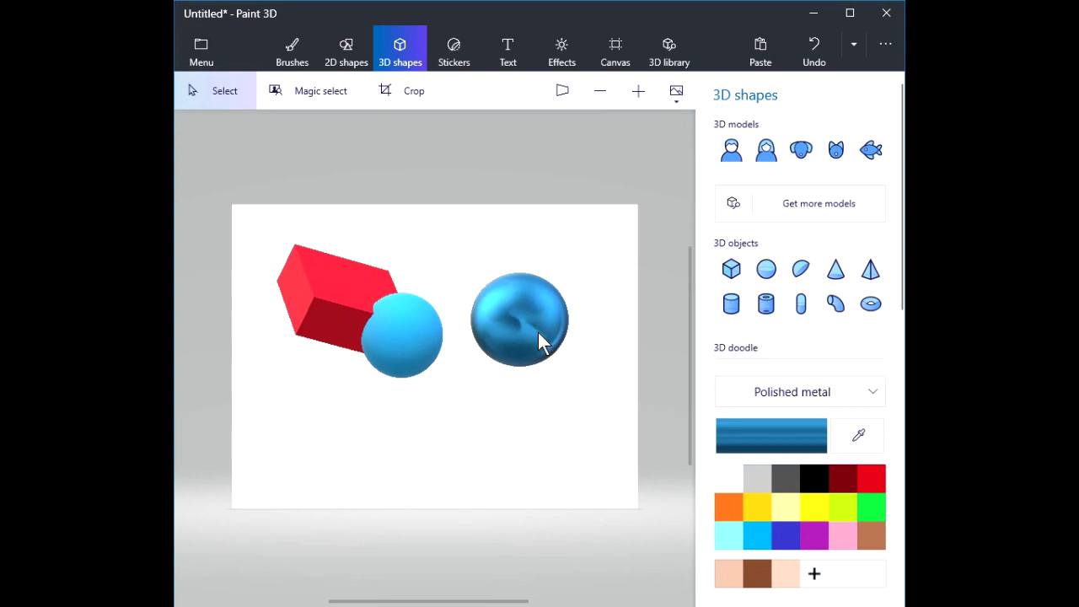
left_click(511, 318)
left_click_drag(528, 320, 461, 255)
left_click(599, 279)
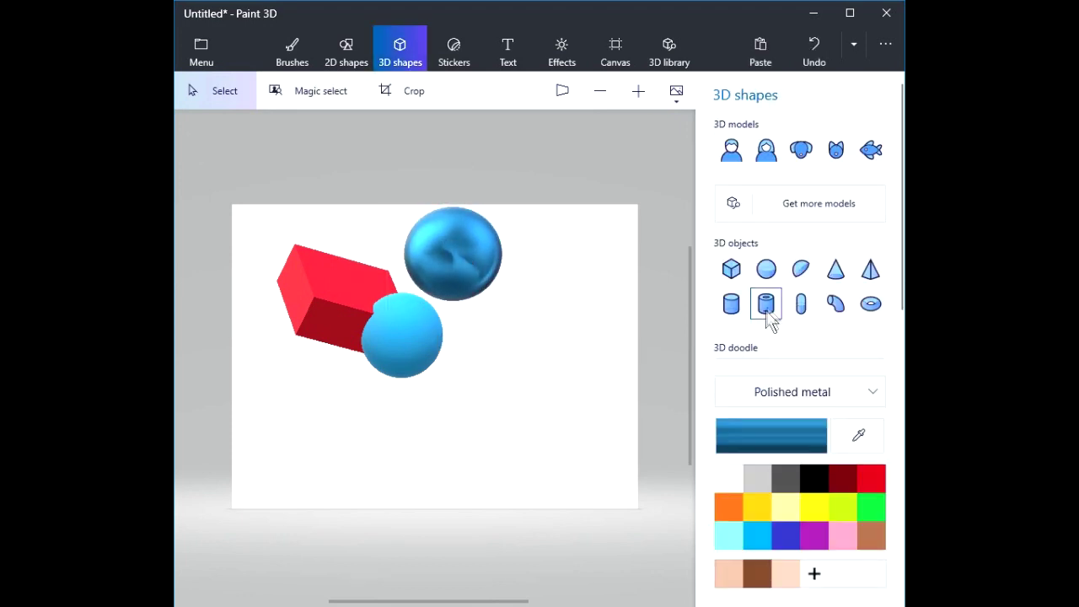
Draw a lime-green Polished metal cone at the upper right of the canvas, rotate it to a tilt, and deselect it.
left_click(840, 279)
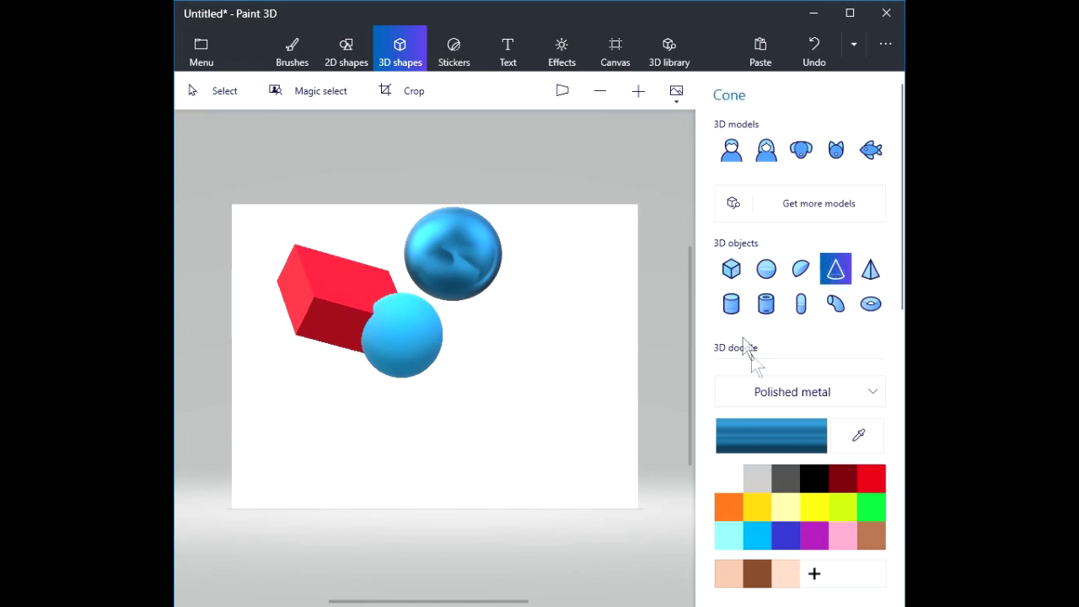
left_click(849, 505)
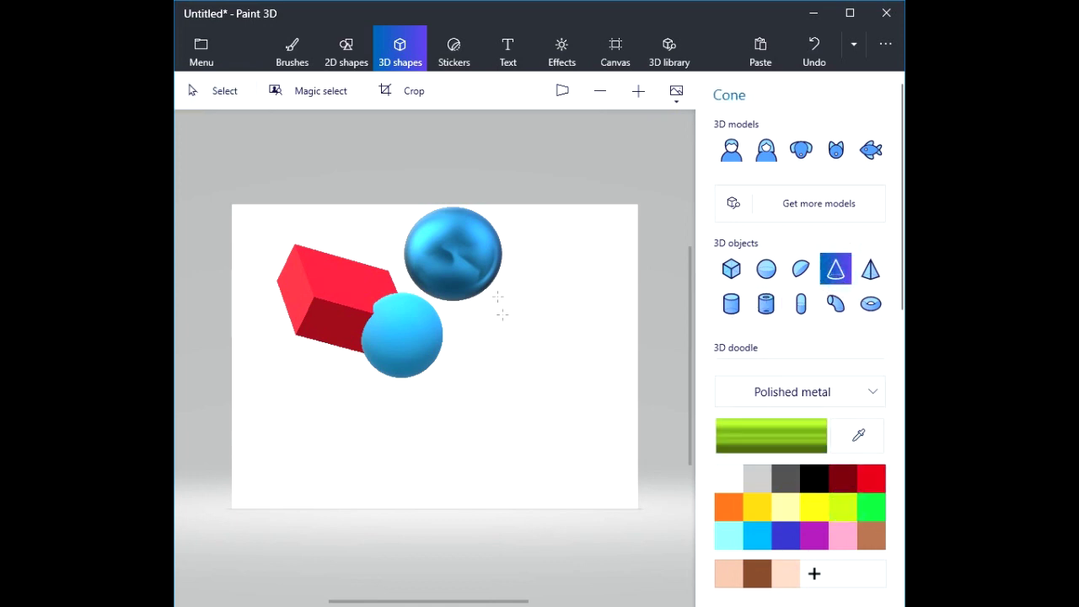
left_click_drag(530, 228, 655, 287)
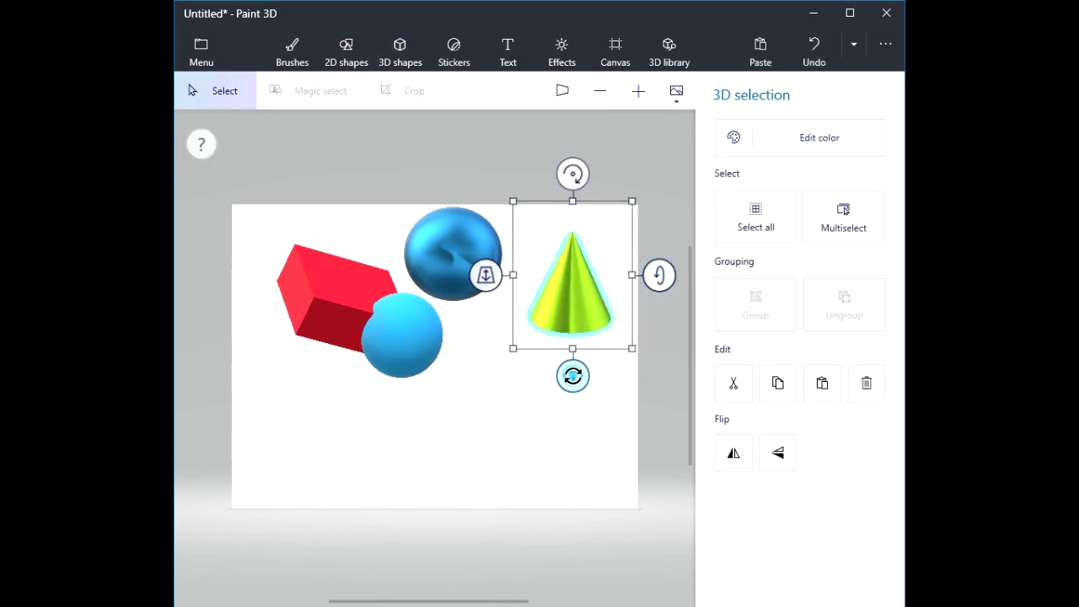
left_click_drag(572, 373, 602, 380)
left_click_drag(571, 173, 494, 199)
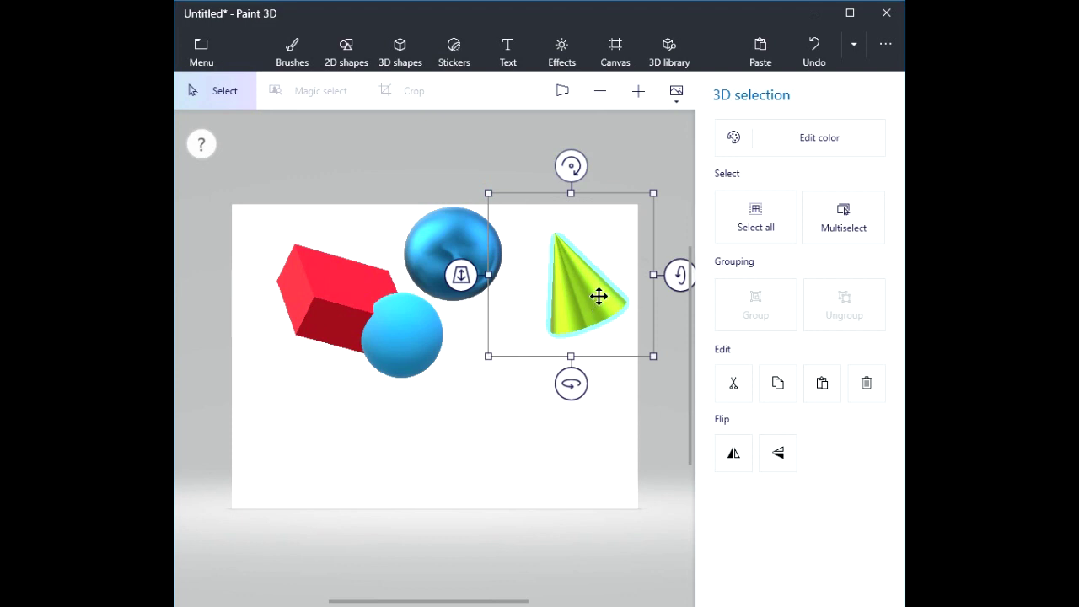
left_click(675, 319)
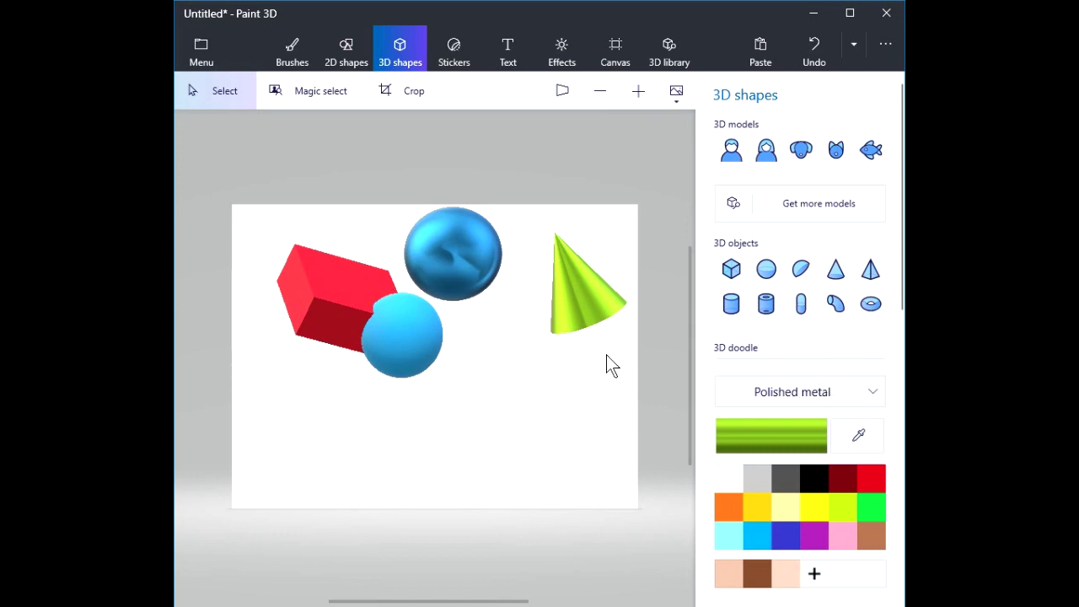
Draw a lime-green Dull metal cone, tilt it, move it between the matte sphere and the first cone, and deselect it.
left_click(808, 391)
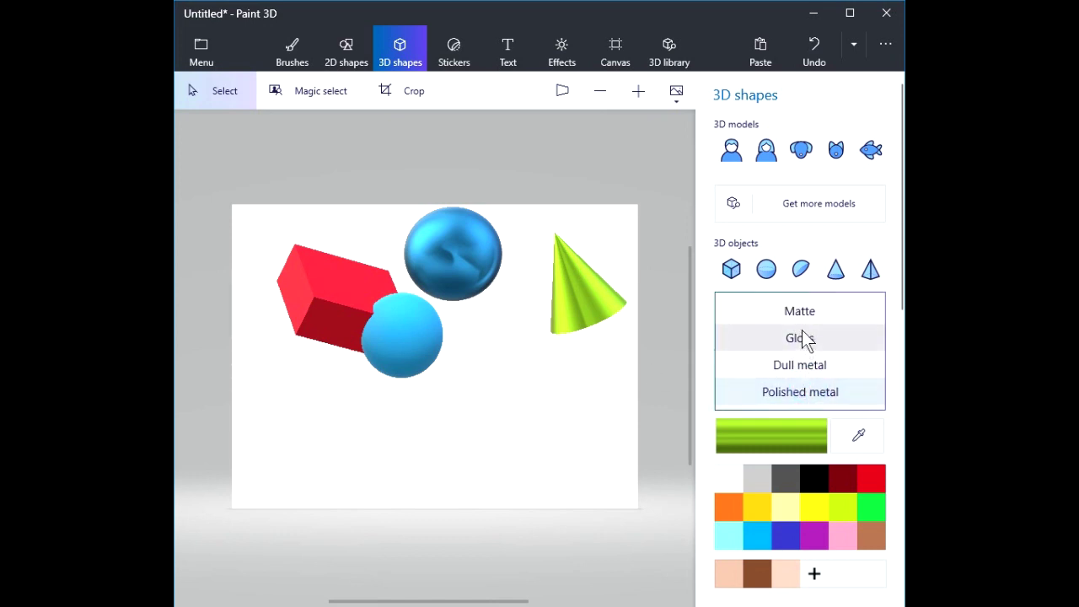
left_click(801, 362)
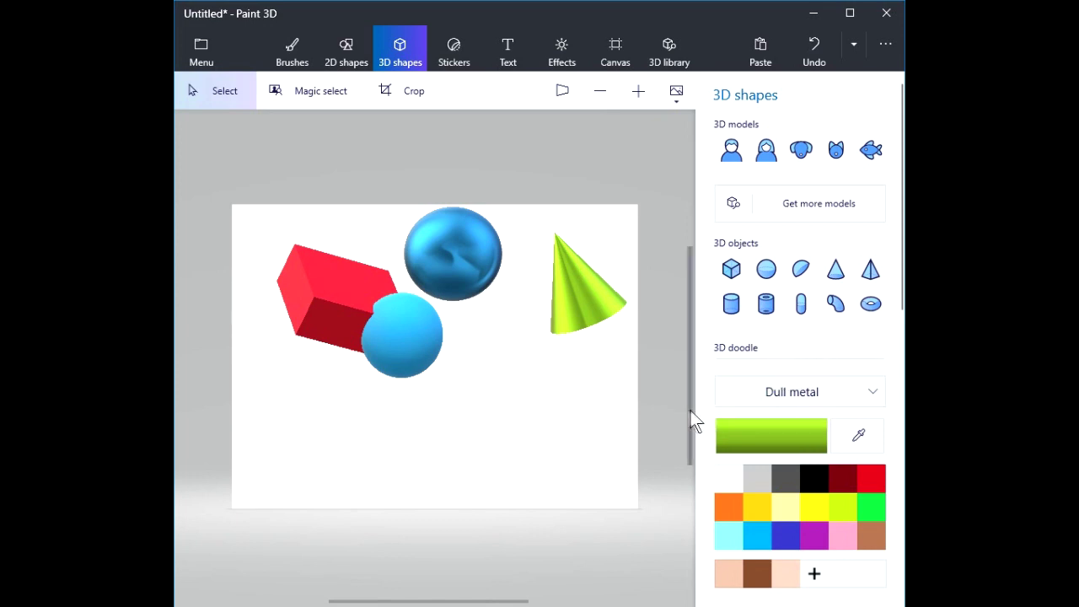
left_click(832, 269)
left_click_drag(482, 342, 567, 444)
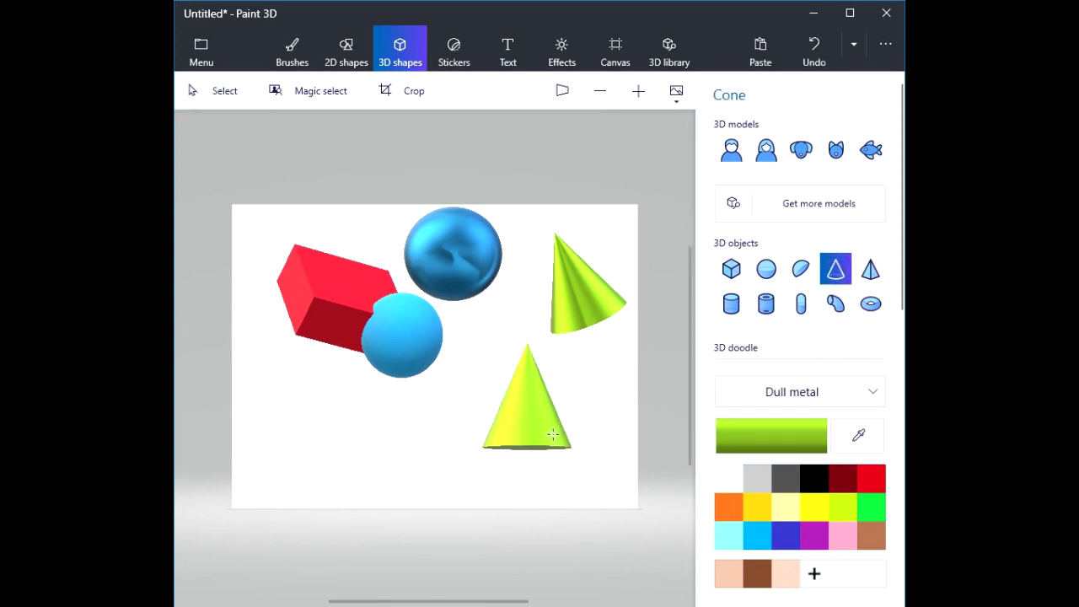
left_click_drag(617, 396, 614, 413)
left_click_drag(529, 505, 556, 485)
left_click_drag(520, 429, 507, 355)
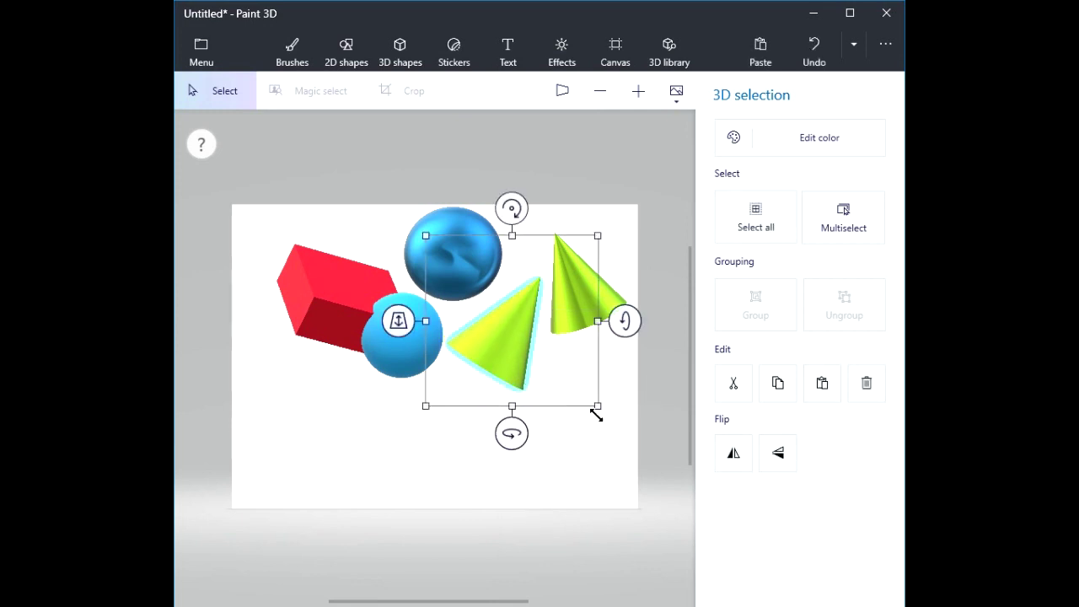
left_click(620, 409)
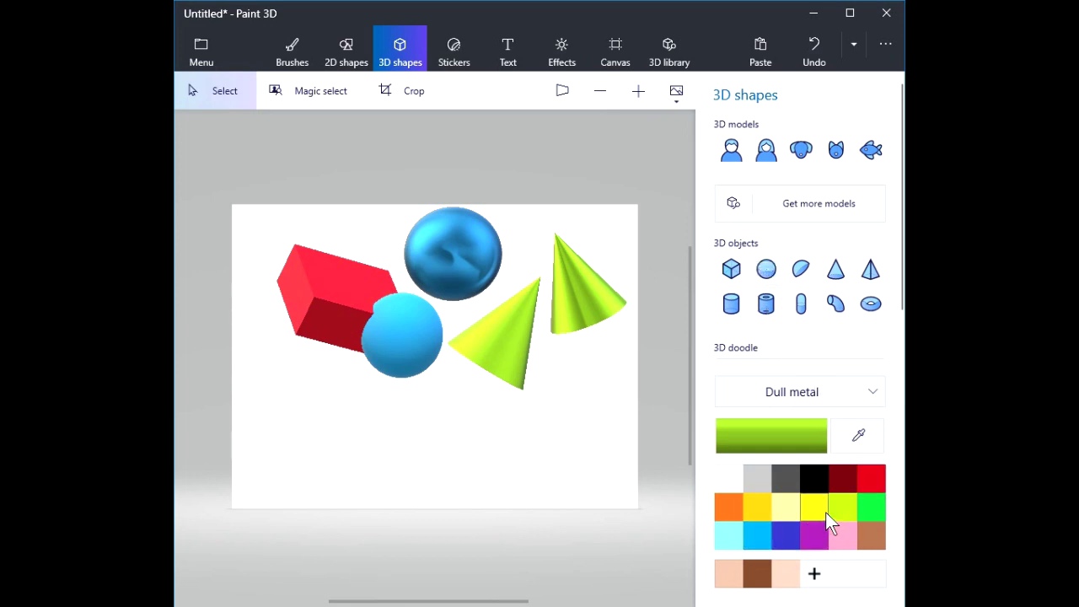
Draw a green Dull metal tube below the red box and rotate it until its hollow upper end faces forward.
left_click(869, 508)
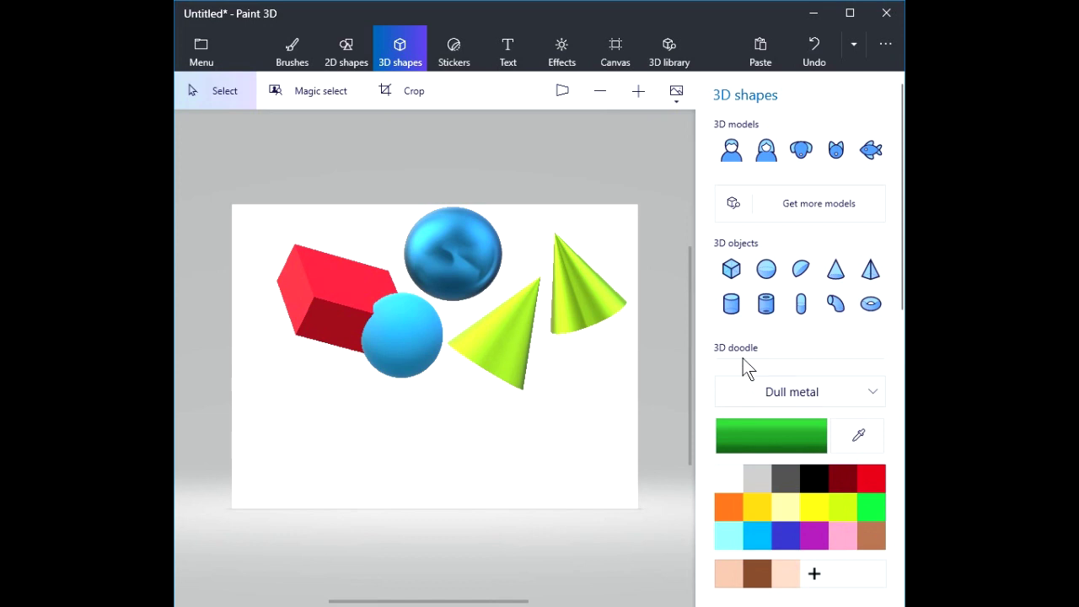
left_click(765, 305)
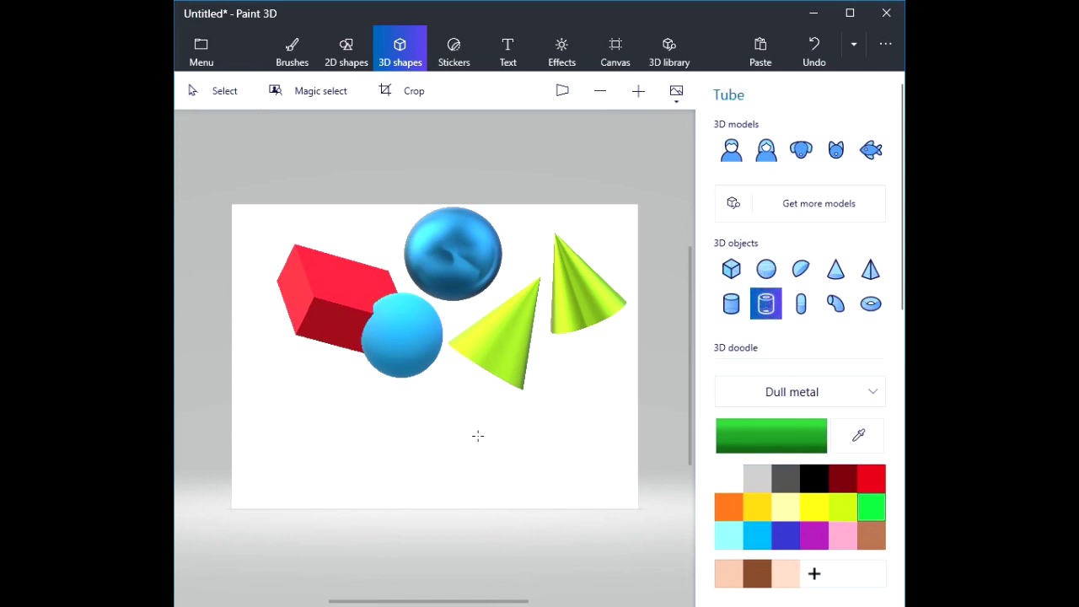
mouse_move(311, 390)
left_mouse_down()
mouse_move(328, 427)
mouse_move(402, 475)
left_mouse_up()
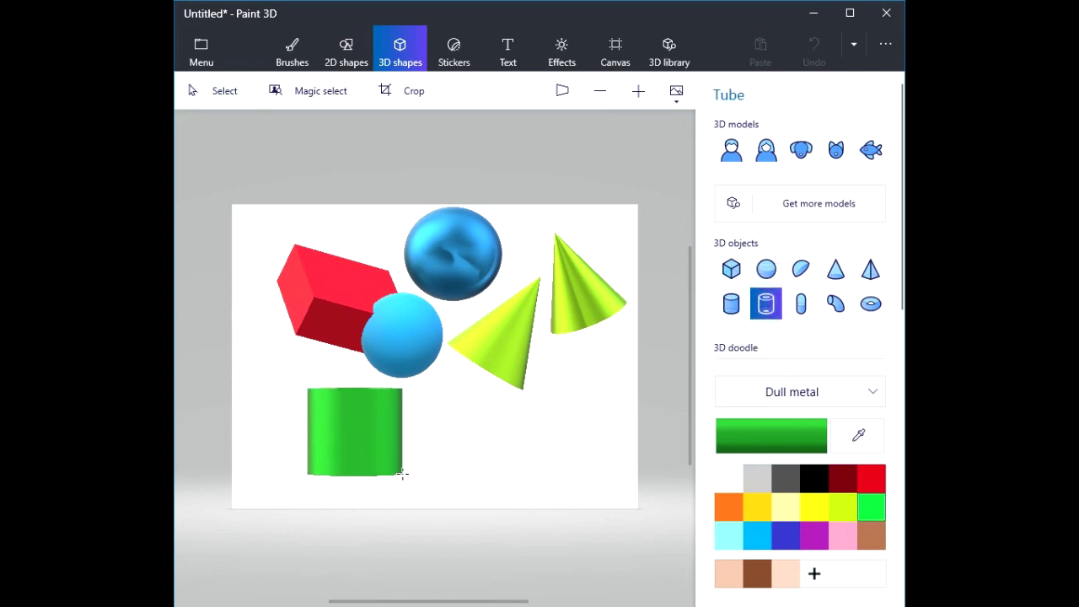
left_click_drag(442, 431, 447, 452)
left_click_drag(363, 524, 333, 534)
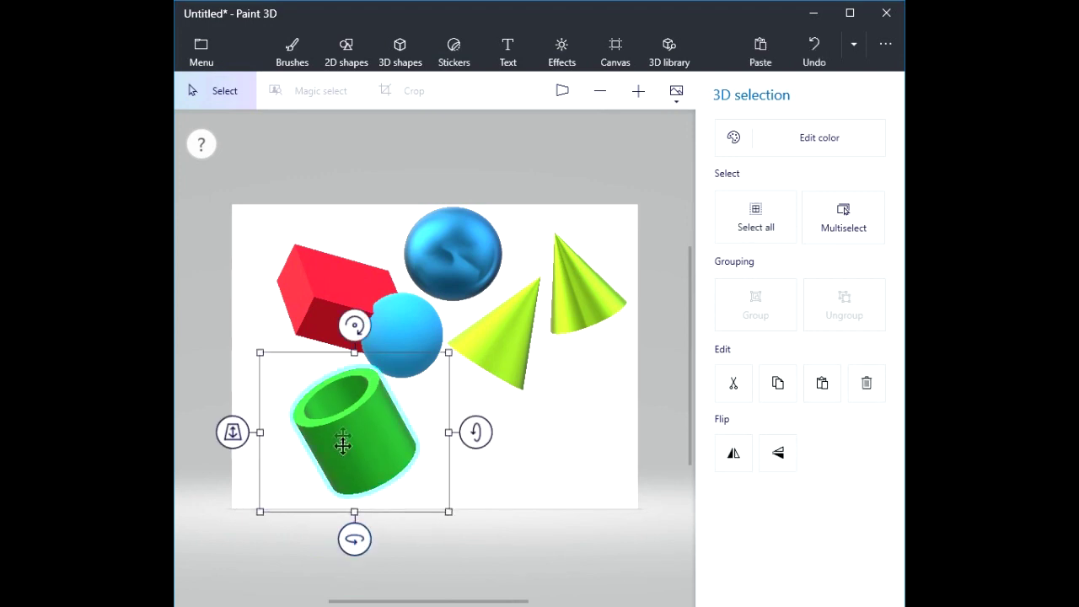
Resize the green tube to a smaller size below the red box and deselect it.
left_click_drag(354, 351, 354, 381)
mouse_move(259, 432)
left_mouse_down()
mouse_move(306, 436)
mouse_move(251, 434)
left_mouse_up()
left_click_drag(448, 510, 424, 483)
mouse_move(424, 419)
left_mouse_down()
mouse_move(383, 422)
mouse_move(418, 423)
left_mouse_up()
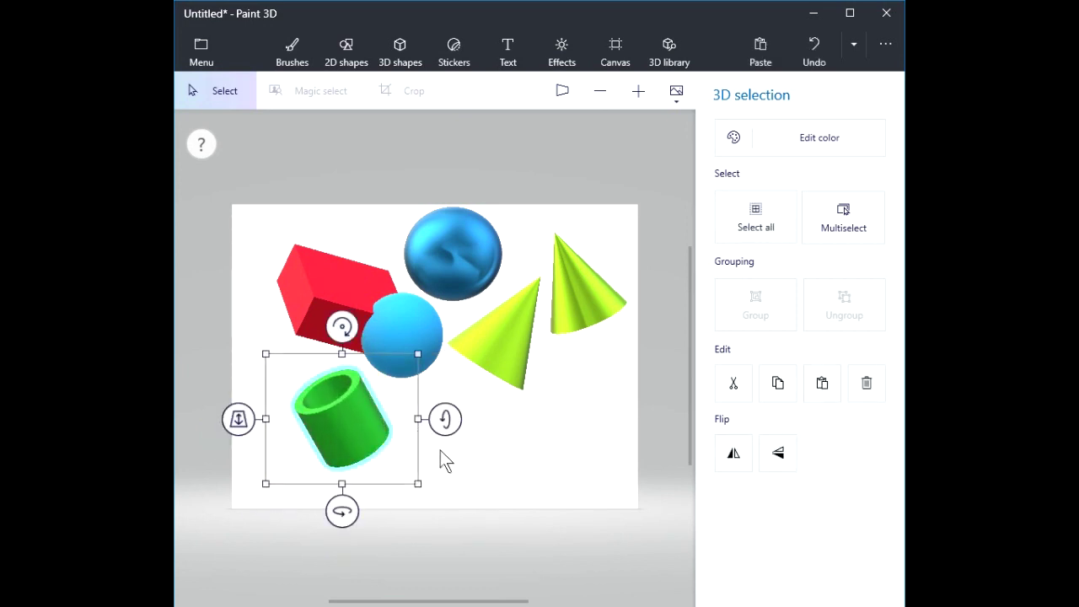
left_click(660, 472)
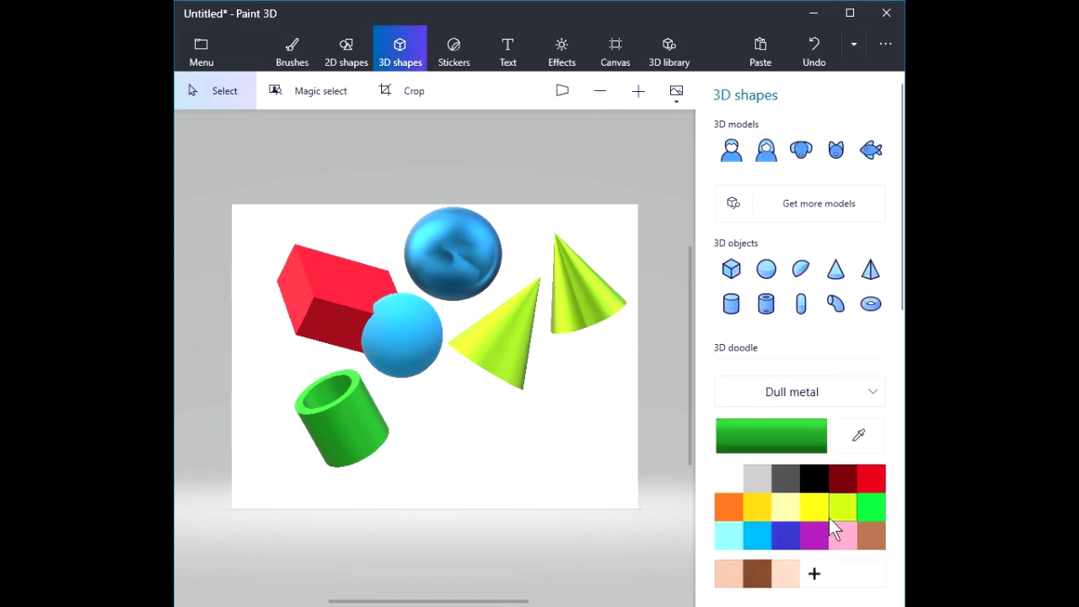
Draw a dark blue tube with the Gloss material at the lower right of the canvas.
left_click(791, 534)
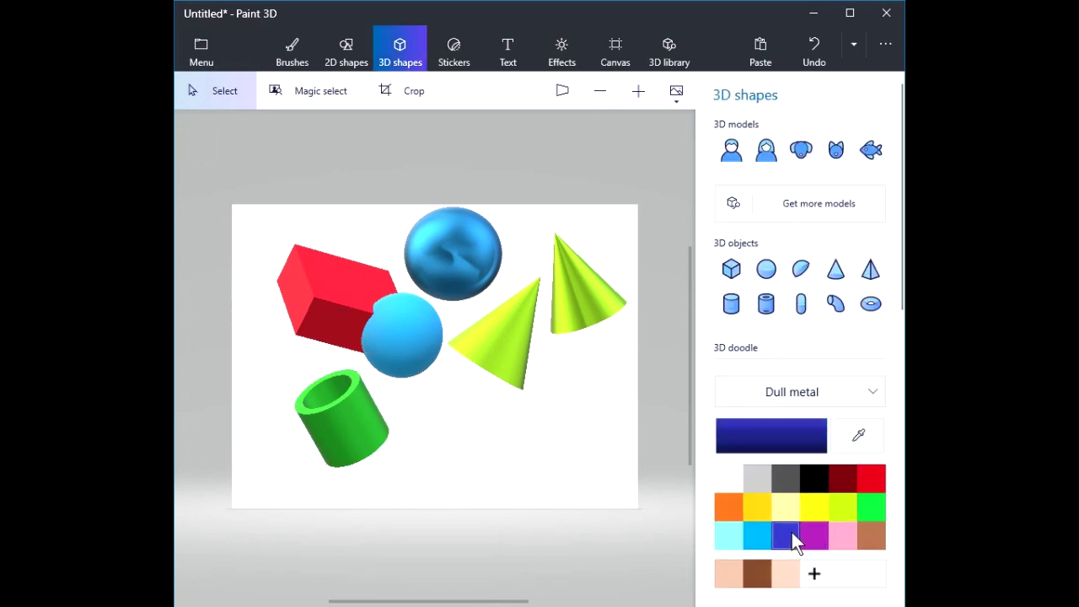
left_click(799, 389)
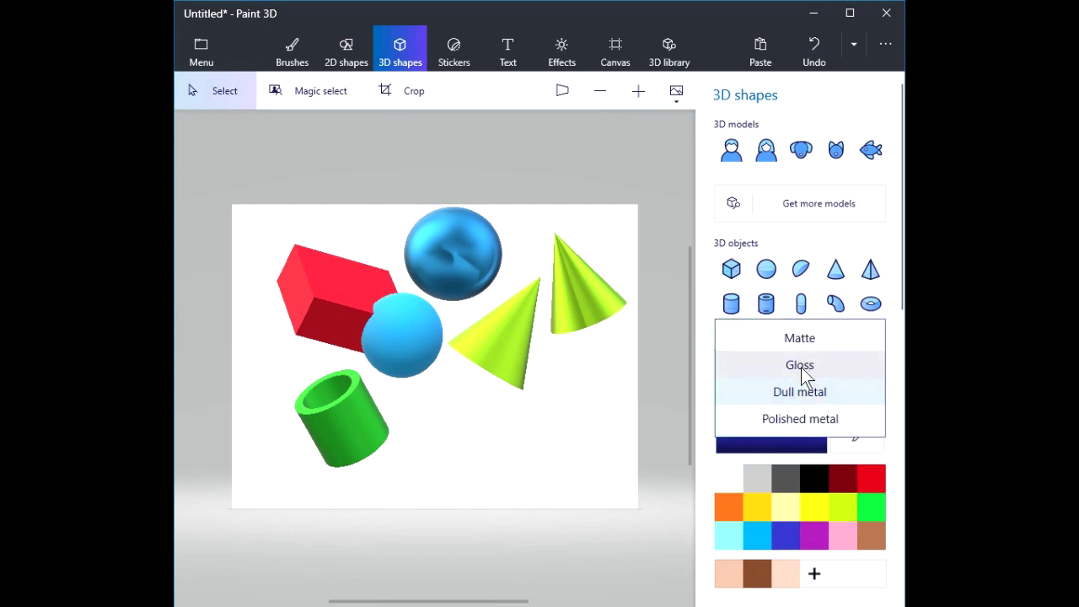
left_click(800, 366)
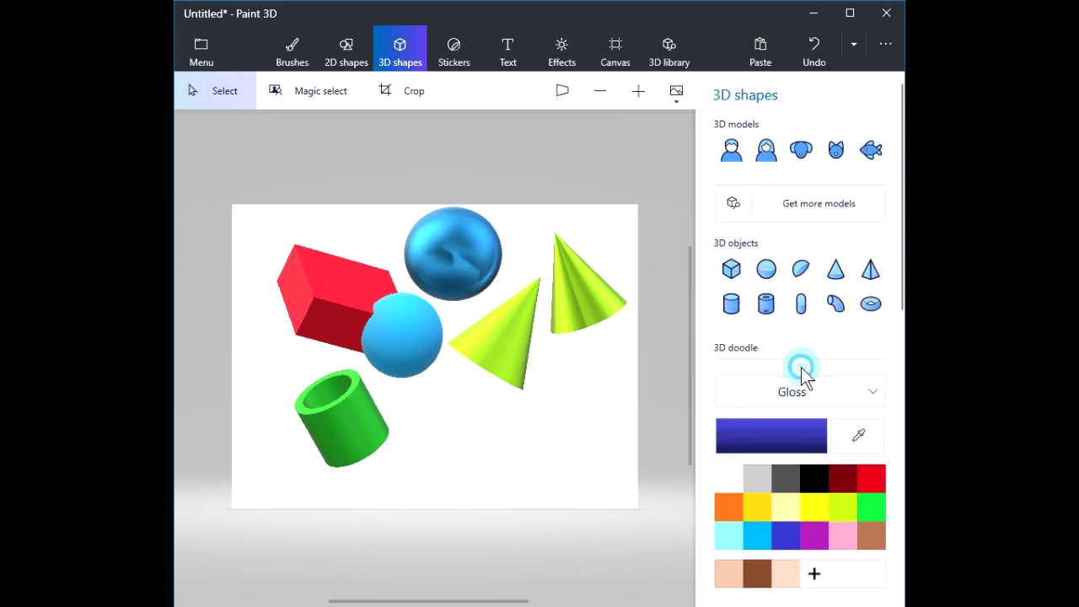
left_click(767, 305)
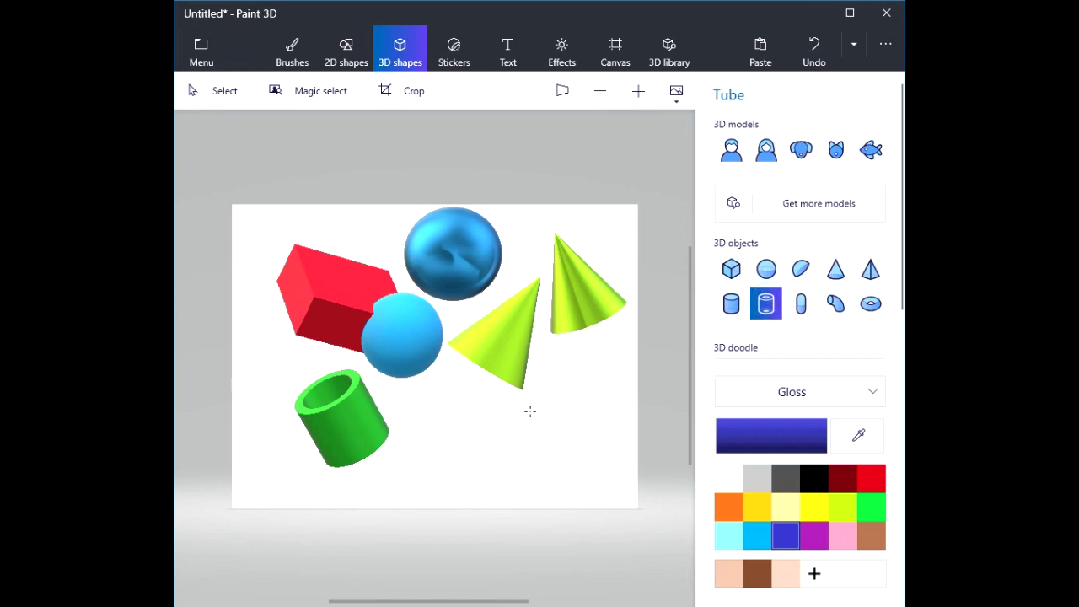
mouse_move(504, 412)
left_mouse_down()
mouse_move(503, 480)
mouse_move(556, 489)
left_mouse_up()
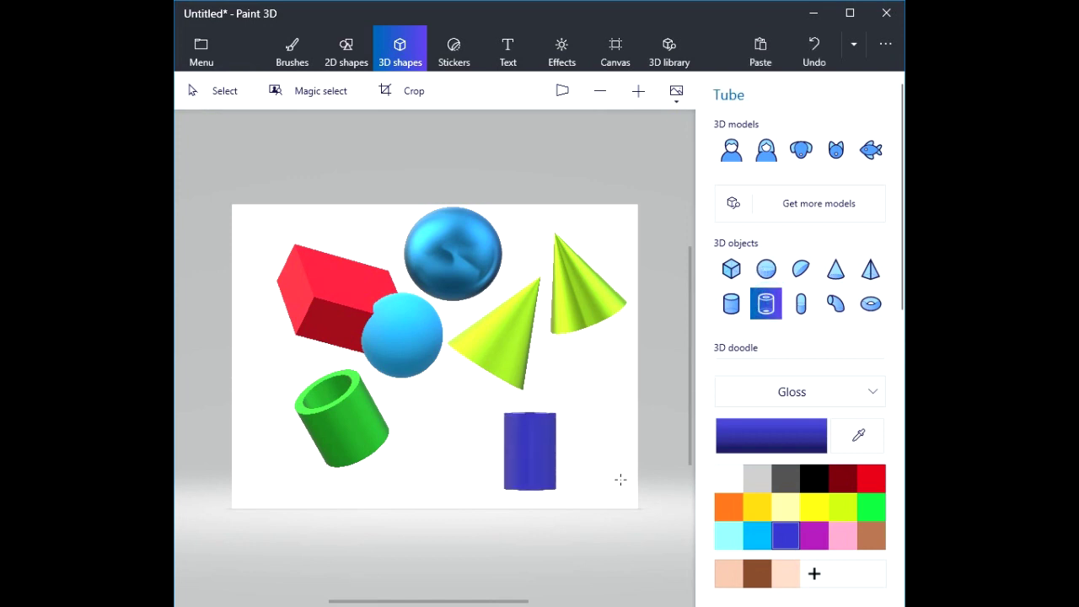
Tilt the dark blue tube back and forth around its horizontal axis and adjust its height.
mouse_move(601, 451)
left_mouse_down()
mouse_move(599, 485)
mouse_move(600, 435)
left_mouse_up()
mouse_move(532, 386)
left_mouse_down()
mouse_move(535, 315)
mouse_move(535, 435)
mouse_move(535, 393)
left_mouse_up()
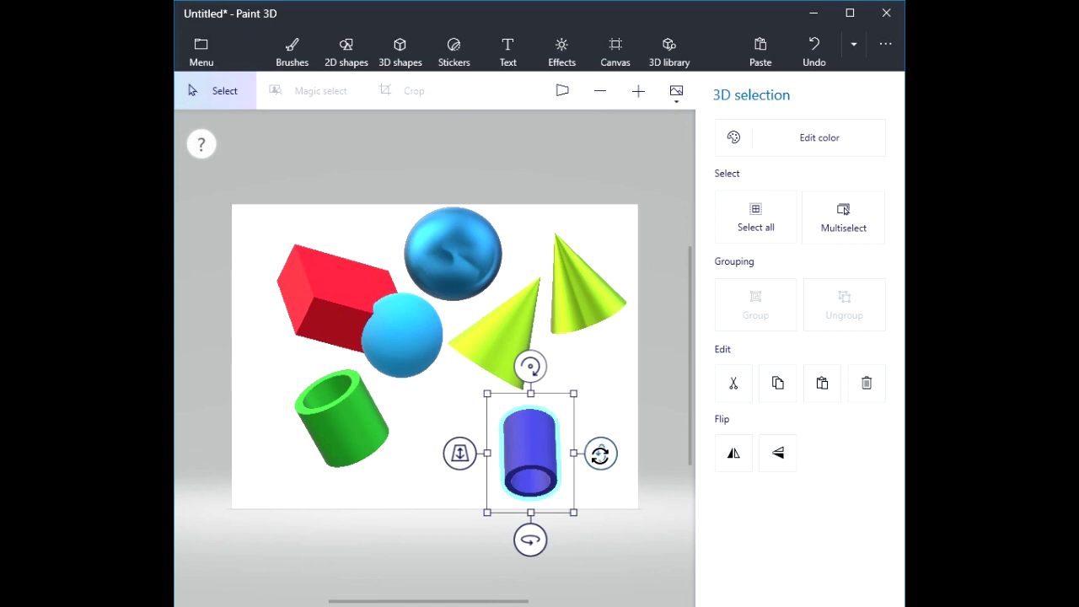
left_click_drag(600, 454, 599, 467)
mouse_move(532, 402)
left_mouse_down()
mouse_move(535, 366)
mouse_move(532, 386)
left_mouse_up()
left_click_drag(599, 445, 600, 409)
mouse_move(531, 392)
left_mouse_down()
mouse_move(529, 371)
mouse_move(532, 409)
mouse_move(532, 378)
mouse_move(534, 397)
left_mouse_up()
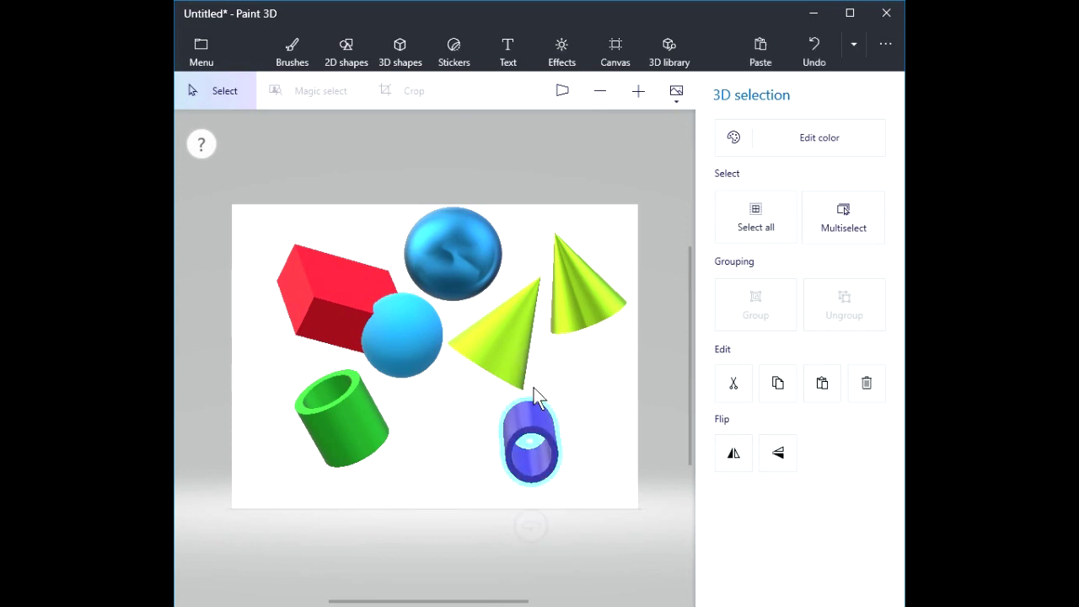
left_click_drag(601, 441, 603, 463)
left_click_drag(533, 373, 534, 426)
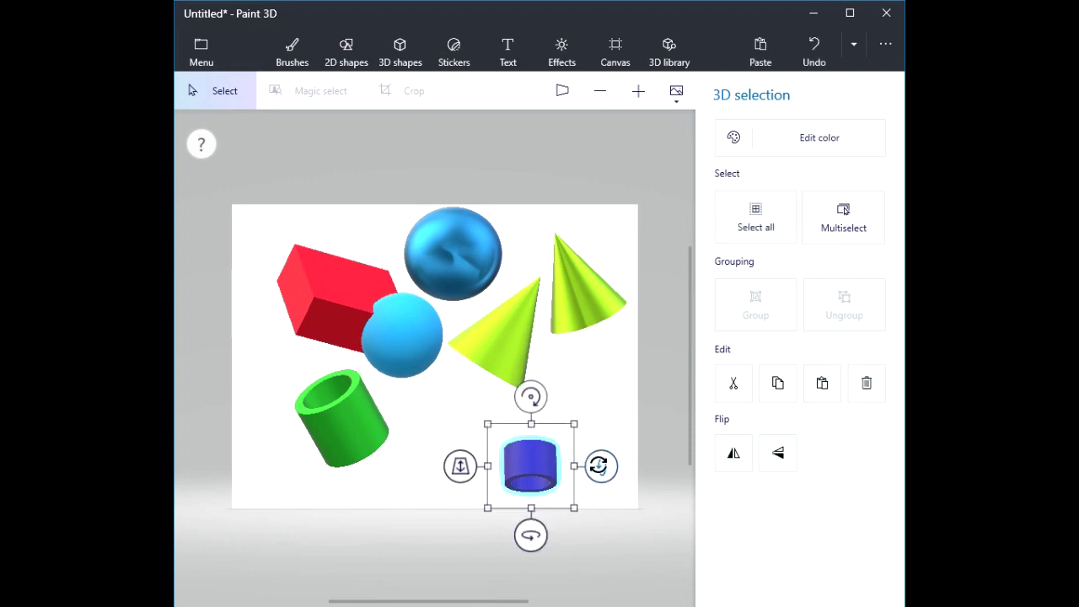
Reposition the dark blue tube below the cones, lengthen it, and rotate it so its hollow upper end faces forward.
left_click_drag(540, 459, 515, 429)
left_click_drag(513, 504, 569, 499)
mouse_move(505, 387)
left_mouse_down()
mouse_move(506, 356)
mouse_move(505, 397)
mouse_move(504, 381)
left_mouse_up()
left_click_drag(505, 478, 511, 506)
left_click_drag(583, 440, 583, 453)
mouse_move(509, 499)
left_mouse_down()
mouse_move(506, 525)
mouse_move(517, 458)
mouse_move(514, 513)
mouse_move(520, 463)
mouse_move(488, 526)
mouse_move(497, 511)
left_mouse_up()
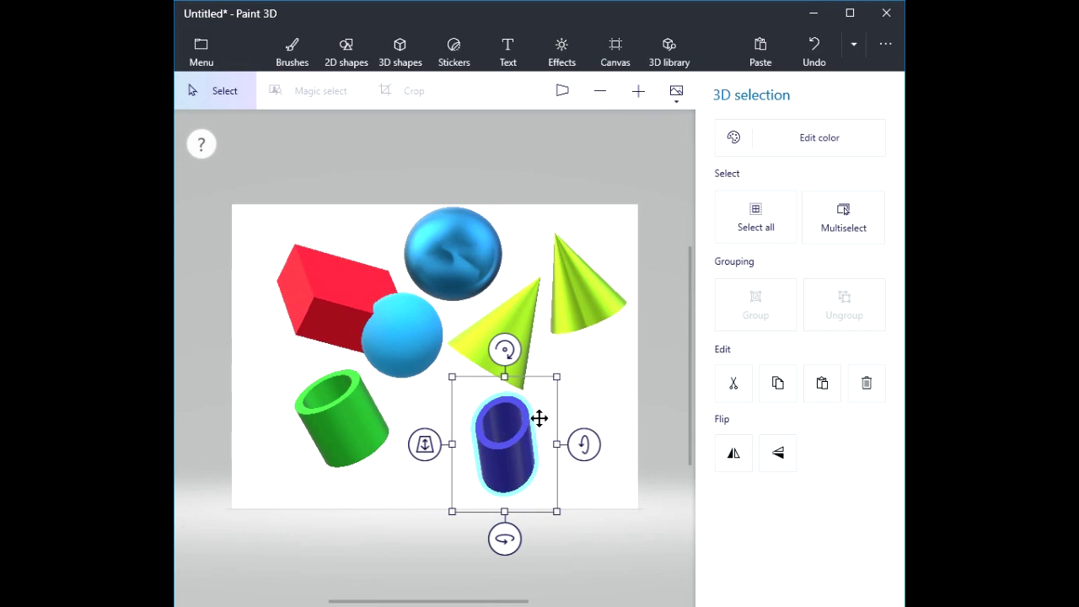
left_click_drag(504, 430, 577, 397)
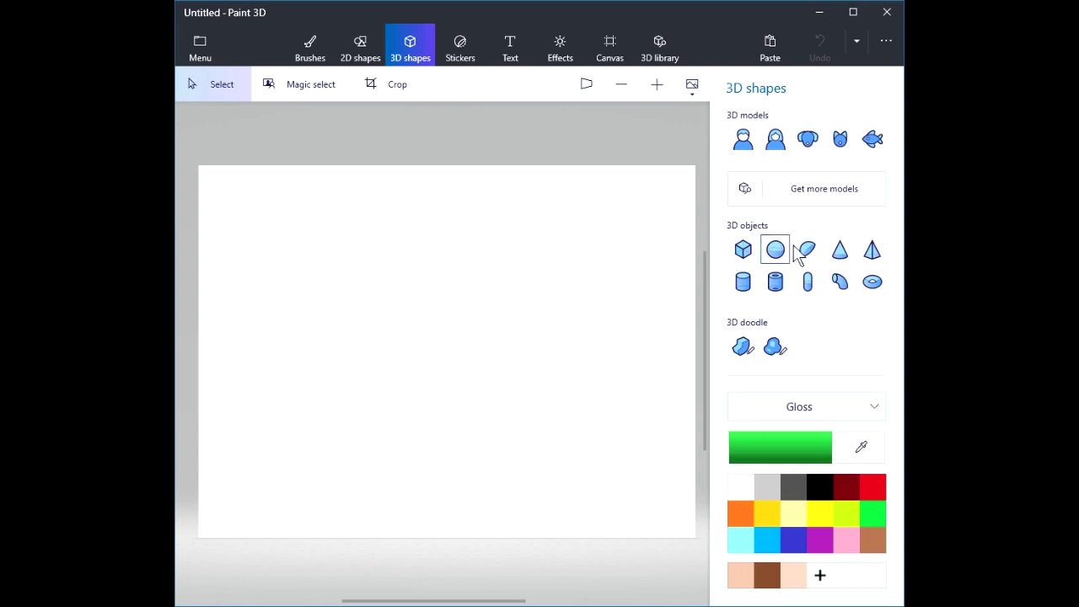
Draw a closed wavy green Gloss shape across the upper left of the blank canvas with the Sharp edge 3D doodle.
left_click(742, 348)
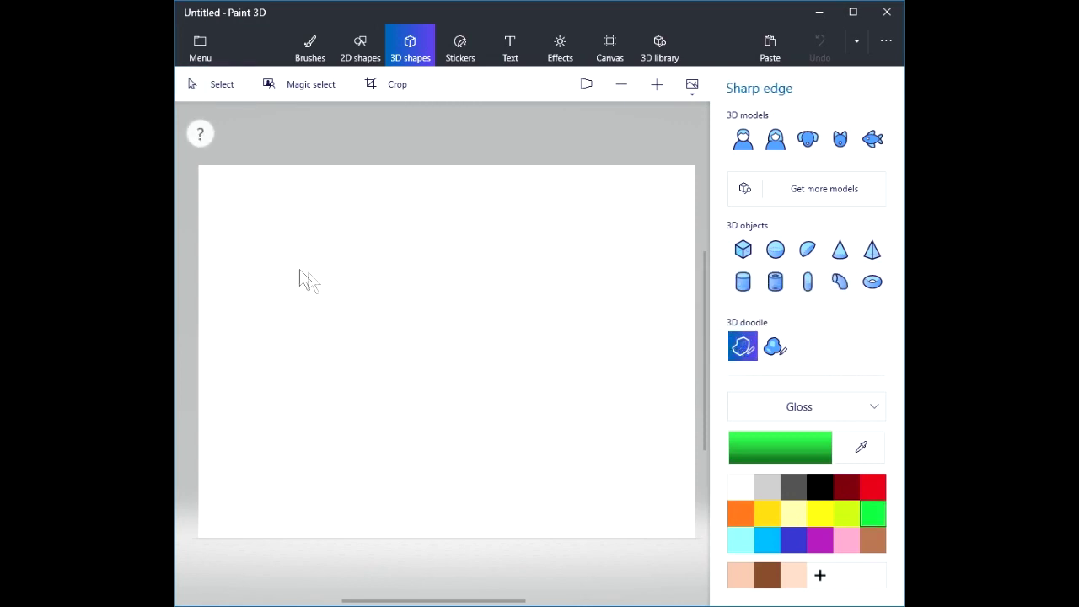
mouse_move(277, 243)
left_mouse_down()
mouse_move(325, 220)
mouse_move(342, 227)
mouse_move(344, 251)
mouse_move(393, 251)
left_mouse_up()
left_click_drag(449, 297, 500, 311)
left_click_drag(445, 345, 425, 310)
mouse_move(376, 342)
left_mouse_down()
mouse_move(349, 300)
mouse_move(264, 314)
mouse_move(289, 295)
mouse_move(252, 279)
mouse_move(277, 248)
left_mouse_up()
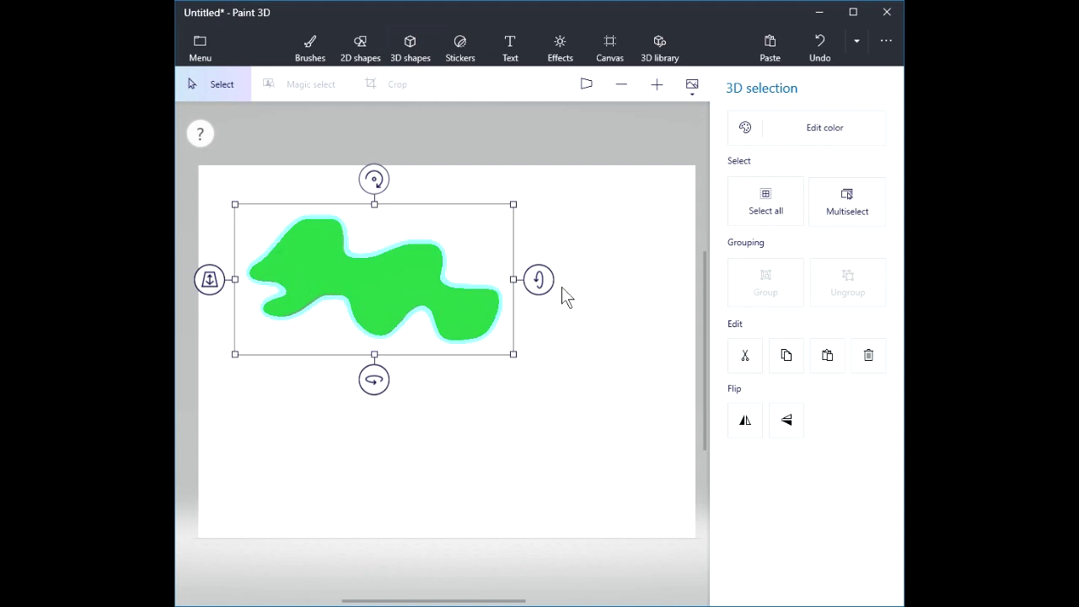
Rotate the green doodle around its horizontal axis to expose its extruded sides, and adjust its height.
left_click_drag(535, 279, 536, 324)
mouse_move(371, 213)
left_mouse_down()
mouse_move(368, 185)
mouse_move(369, 244)
mouse_move(371, 193)
mouse_move(368, 233)
left_mouse_up()
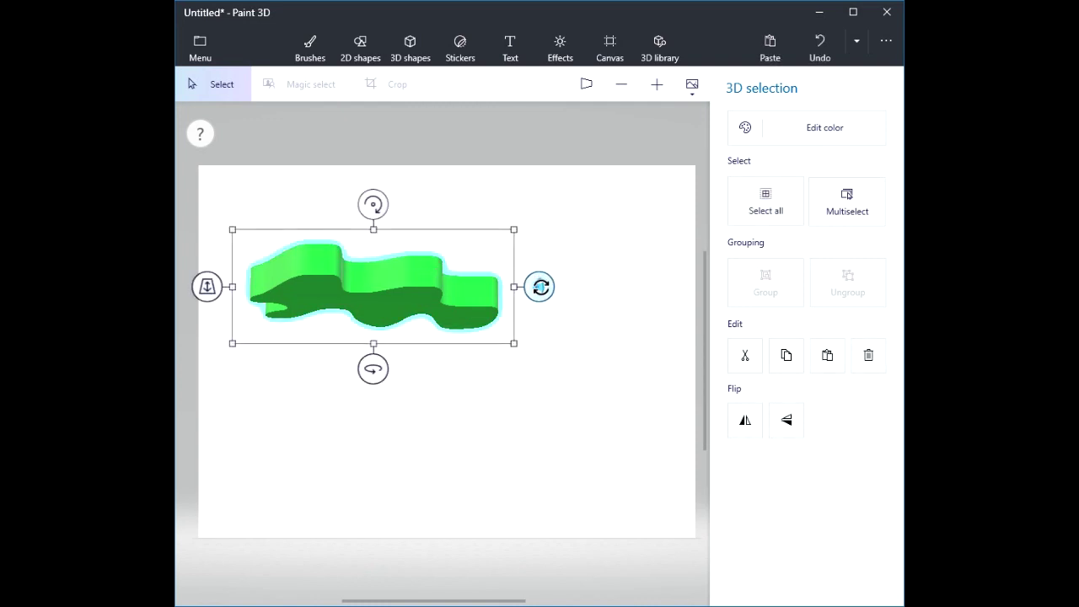
left_click_drag(540, 287, 540, 326)
mouse_move(375, 349)
left_mouse_down()
mouse_move(373, 407)
mouse_move(372, 369)
left_mouse_up()
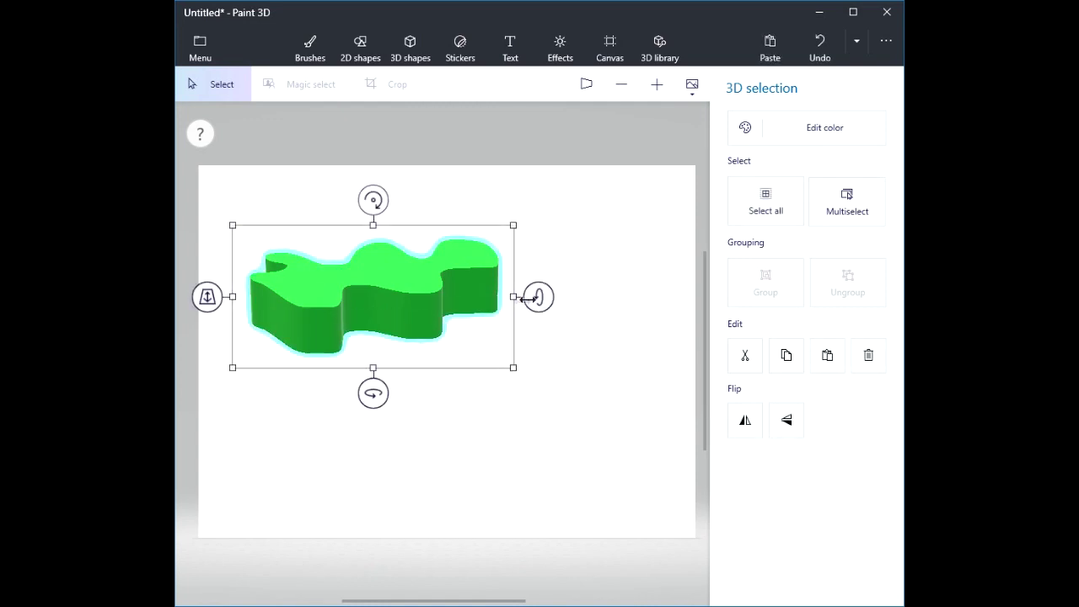
Stretch the green doodle's height and tilt it so its front face and upper sides show.
left_click_drag(538, 295, 527, 223)
mouse_move(376, 215)
left_mouse_down()
mouse_move(376, 193)
mouse_move(374, 235)
left_mouse_up()
mouse_move(540, 304)
left_mouse_down()
mouse_move(537, 290)
mouse_move(538, 305)
left_mouse_up()
mouse_move(371, 234)
left_mouse_down()
mouse_move(380, 196)
mouse_move(376, 262)
mouse_move(376, 220)
left_mouse_up()
left_click_drag(538, 294, 539, 326)
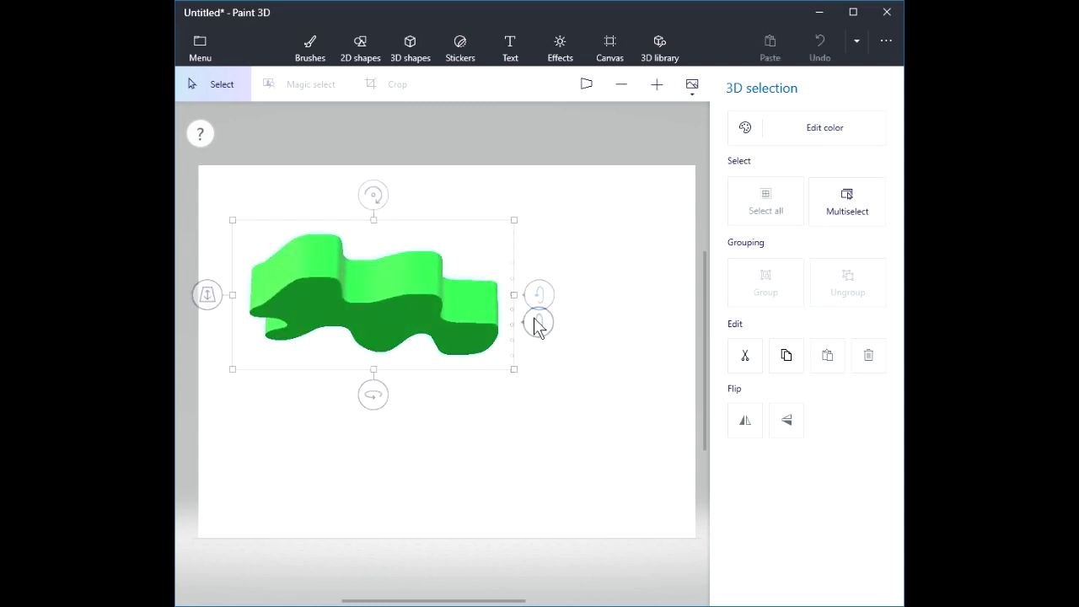
left_click_drag(373, 218, 379, 193)
left_click_drag(535, 285, 536, 257)
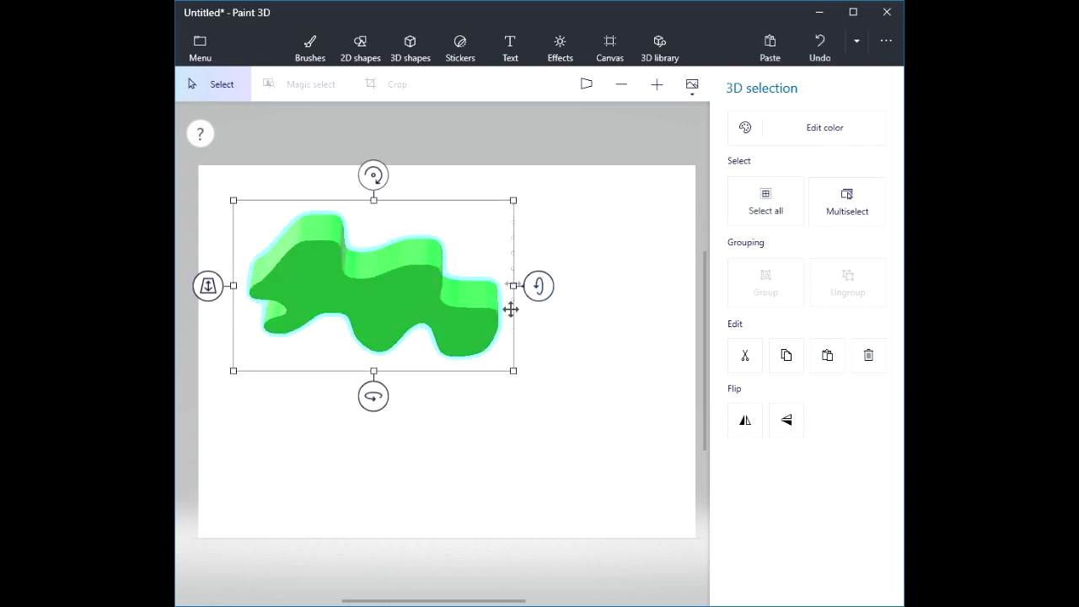
Turn the green doodle slightly around its vertical axis and shrink it at the canvas's upper left.
mouse_move(383, 392)
left_mouse_down()
mouse_move(413, 391)
mouse_move(378, 392)
mouse_move(401, 392)
left_mouse_up()
left_click_drag(523, 371, 439, 317)
left_click_drag(376, 294, 362, 281)
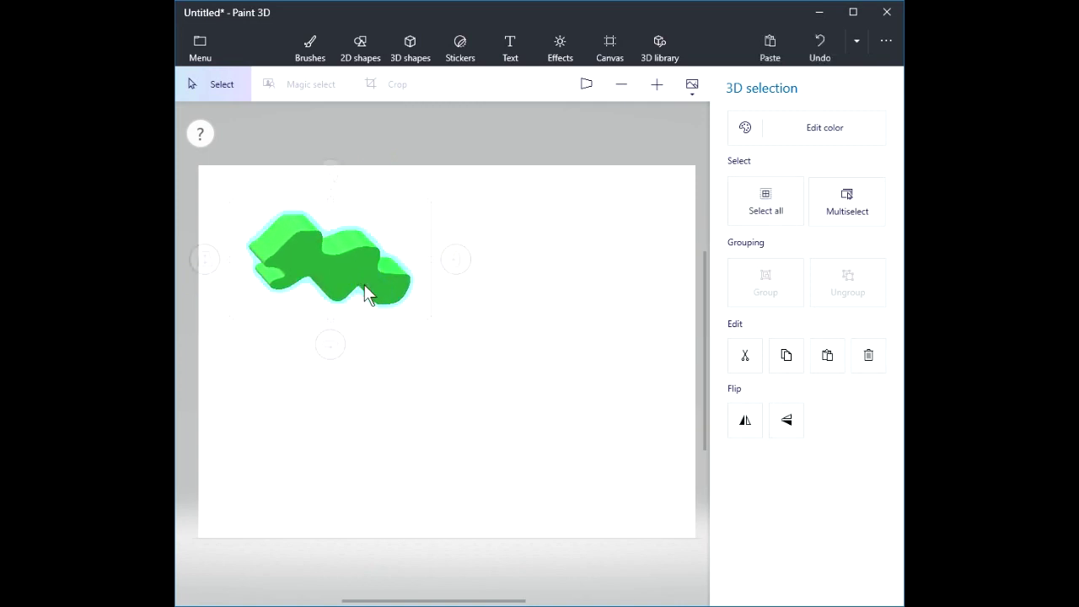
Draw a closed, irregular red Gloss shape on the right half of the canvas with the Soft edge 3D doodle.
left_click(536, 270)
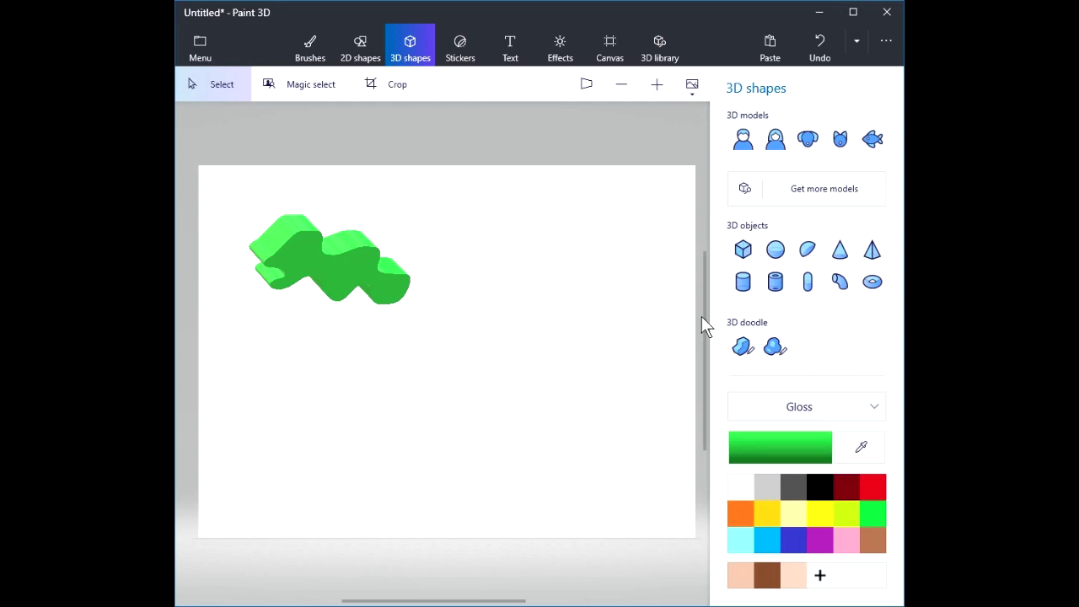
left_click(872, 486)
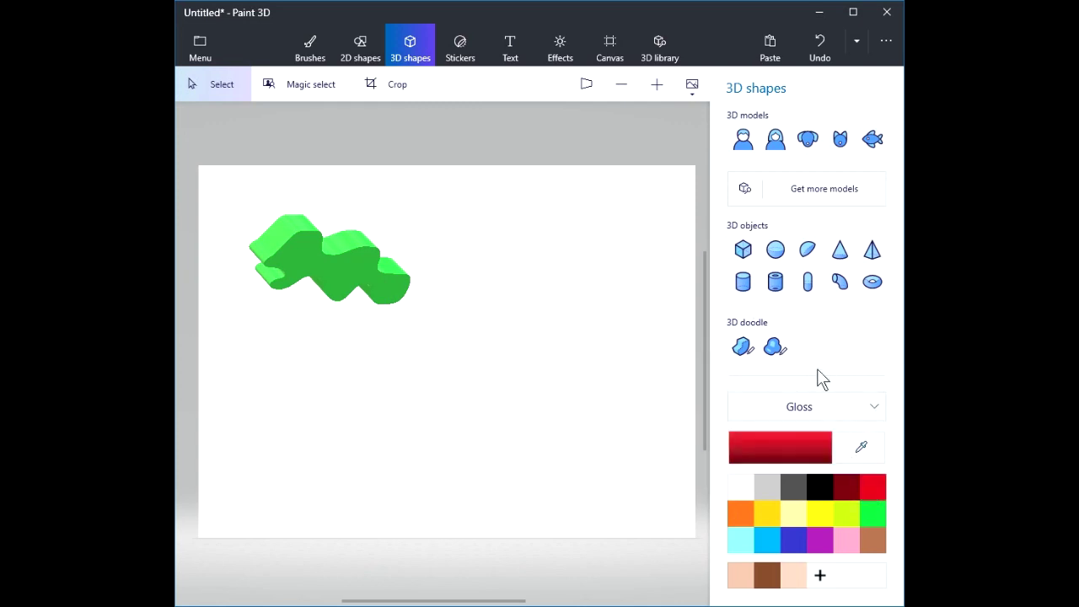
left_click(774, 352)
left_click_drag(496, 258, 512, 246)
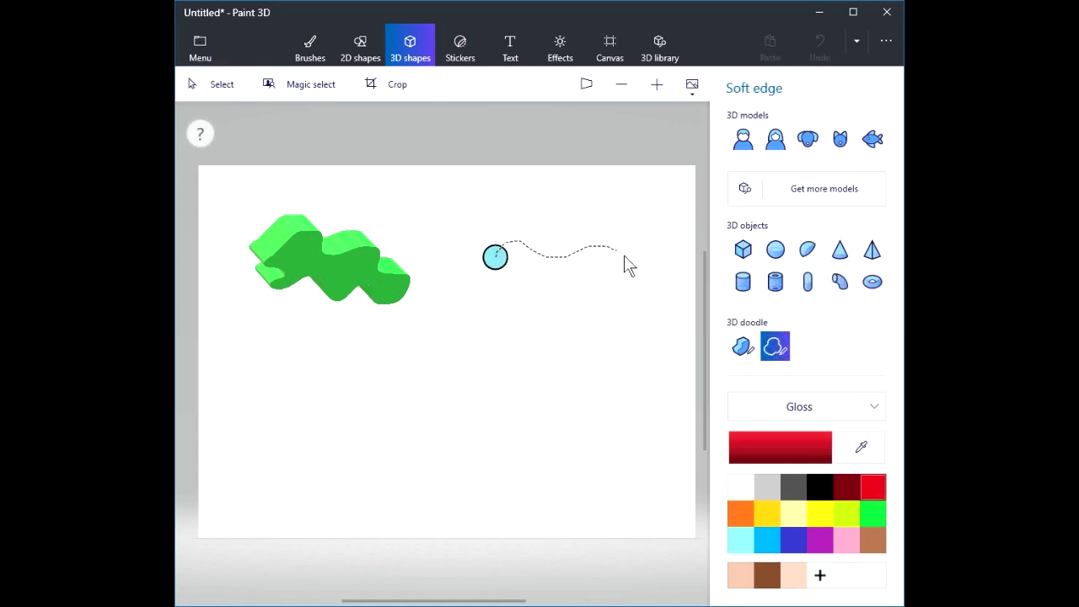
left_click_drag(623, 342, 590, 320)
mouse_move(564, 372)
left_mouse_down()
mouse_move(546, 340)
mouse_move(517, 359)
mouse_move(500, 392)
left_mouse_up()
mouse_move(493, 348)
left_mouse_down()
mouse_move(453, 373)
mouse_move(407, 374)
mouse_move(397, 347)
mouse_move(450, 320)
mouse_move(453, 251)
mouse_move(466, 235)
mouse_move(495, 254)
left_mouse_up()
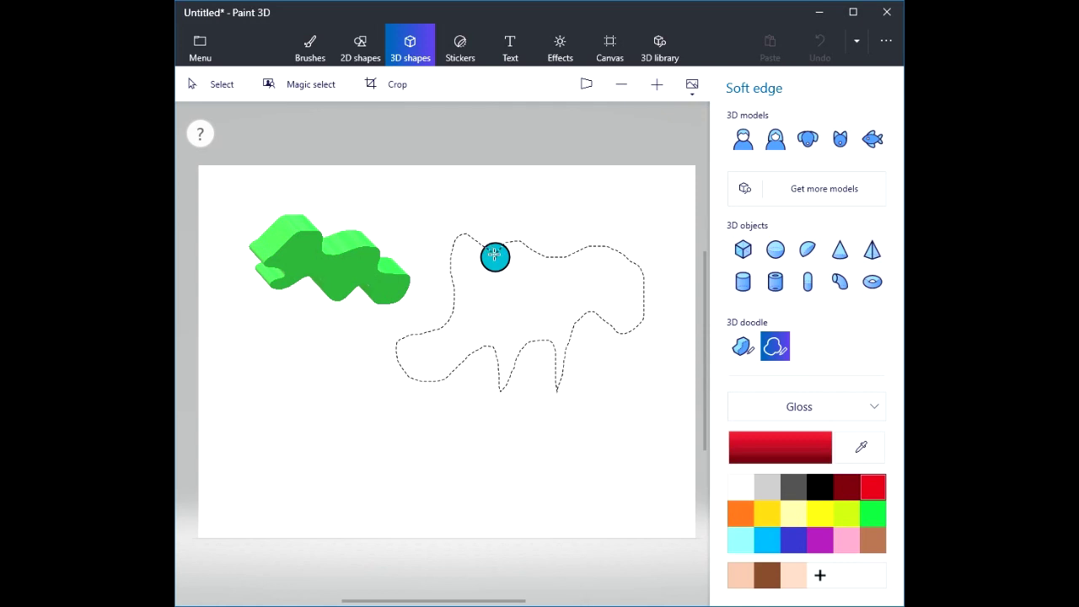
left_click_drag(494, 255, 496, 254)
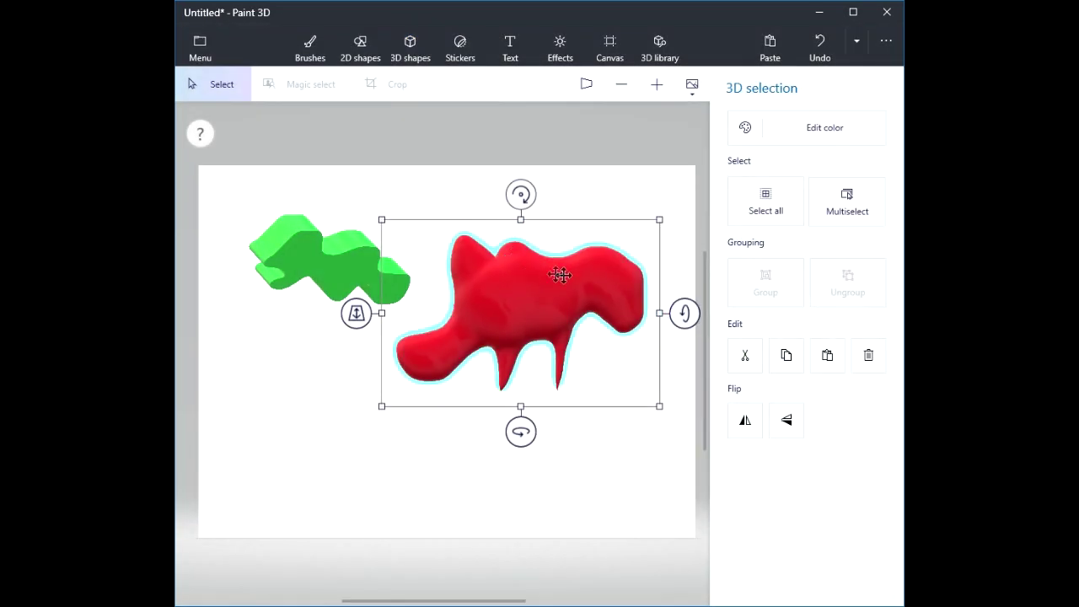
Tilt the red doodle around its horizontal axis and reduce its height slightly.
mouse_move(684, 313)
left_mouse_down()
mouse_move(681, 362)
mouse_move(682, 252)
mouse_move(681, 331)
left_mouse_up()
mouse_move(519, 217)
left_mouse_down()
mouse_move(520, 188)
mouse_move(521, 229)
left_mouse_up()
left_click_drag(682, 319, 683, 358)
mouse_move(527, 250)
left_mouse_down()
mouse_move(520, 185)
mouse_move(523, 265)
mouse_move(522, 202)
mouse_move(524, 244)
left_mouse_up()
left_click_drag(687, 315, 687, 301)
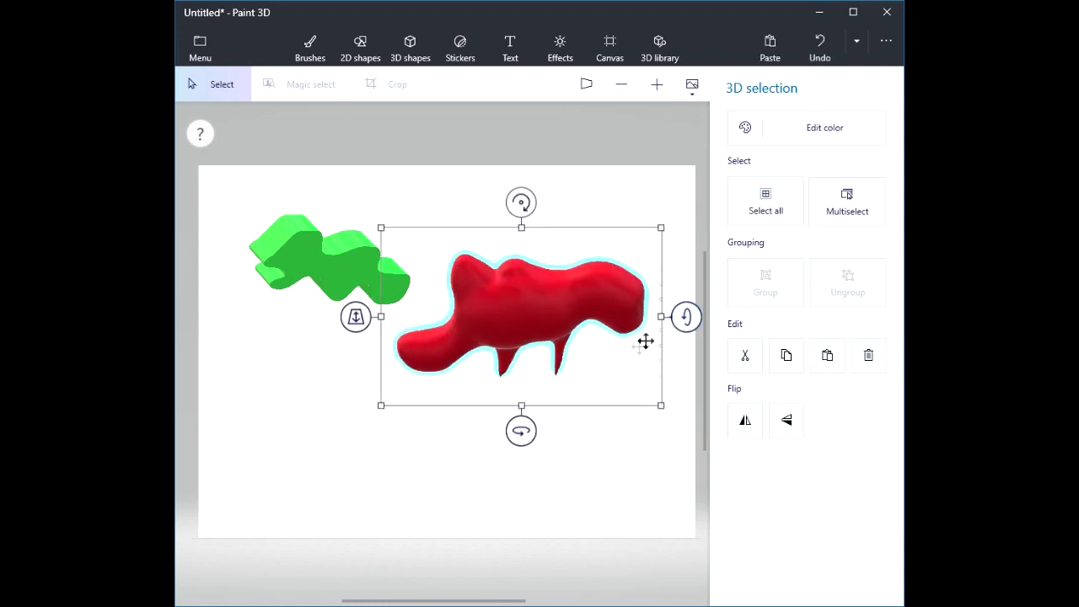
mouse_move(522, 405)
left_mouse_down()
mouse_move(517, 453)
mouse_move(522, 351)
mouse_move(525, 422)
mouse_move(527, 390)
left_mouse_up()
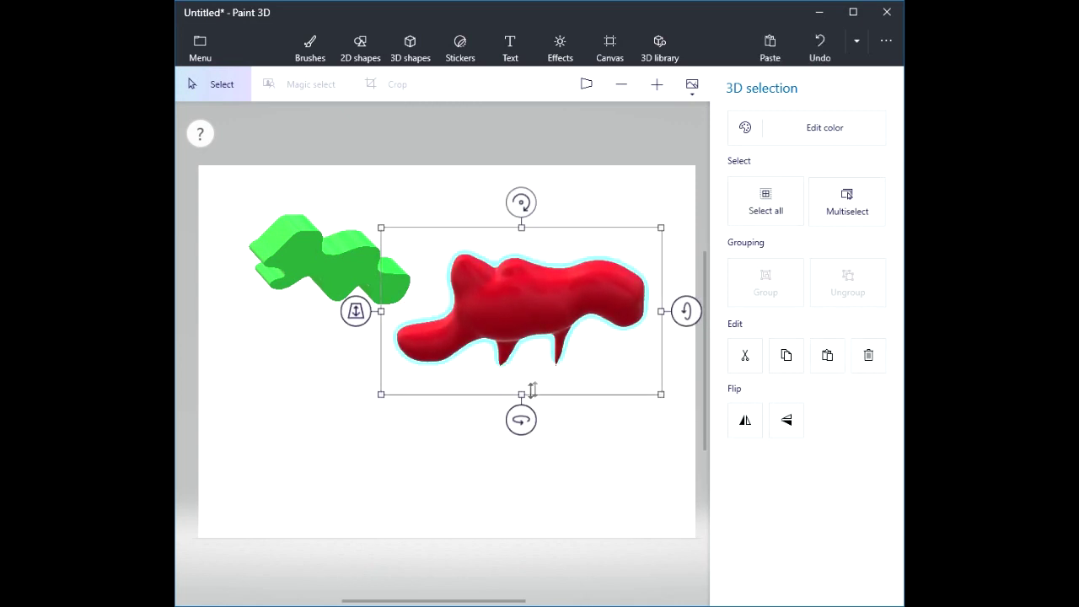
Turn the red doodle around its vertical axis and rotate it clockwise so it slopes down to the right.
left_click_drag(520, 417, 476, 422)
left_click_drag(515, 197, 573, 216)
left_click_drag(572, 215, 575, 217)
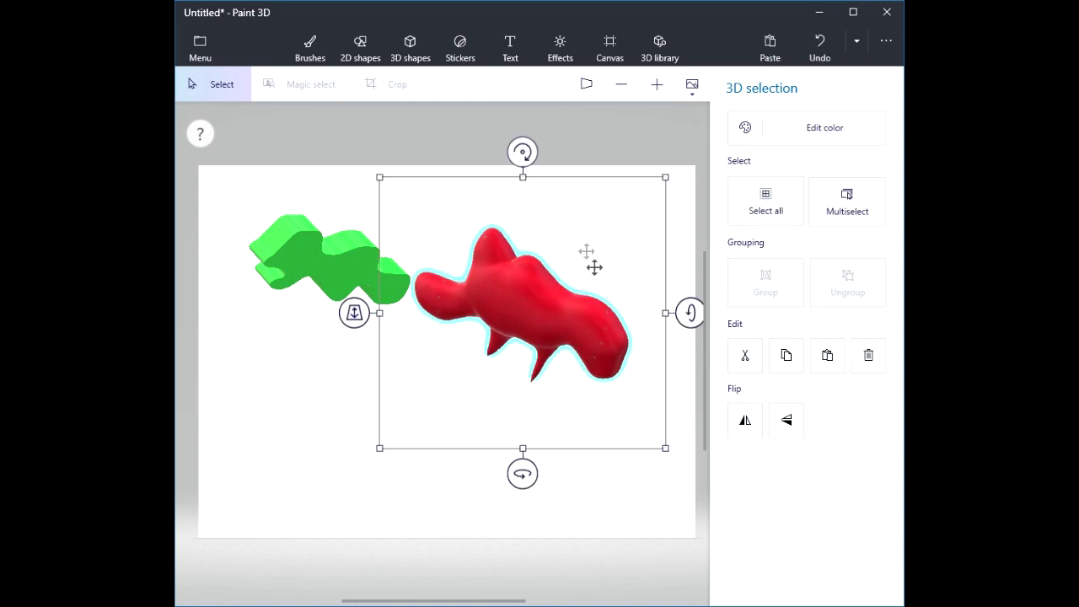
left_click(677, 354)
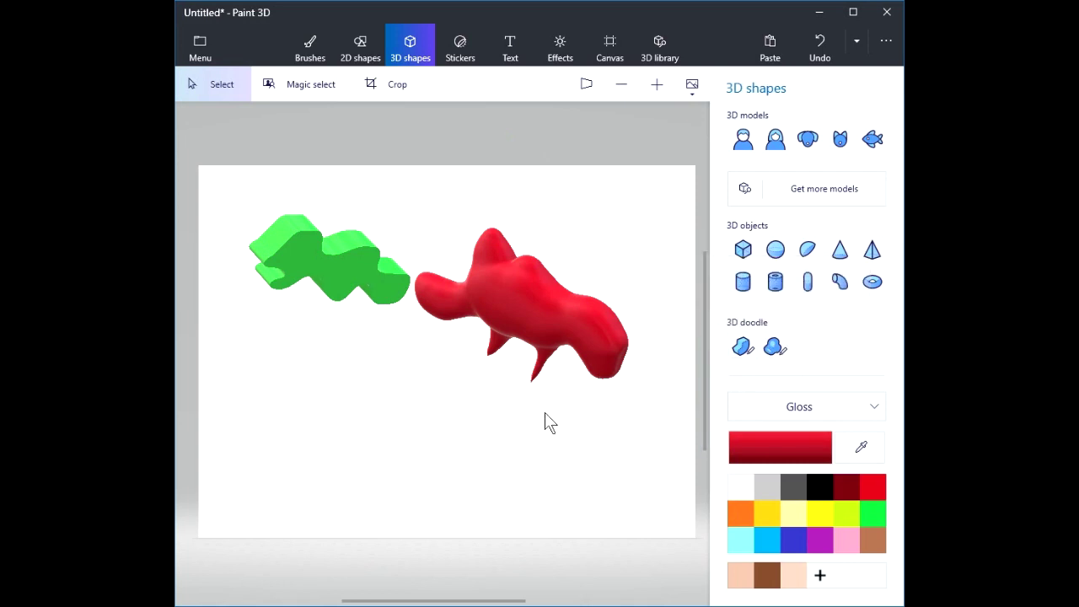
Move the red doodle left to overlap the green one, adjusting its depth so it sits behind it.
left_click(513, 305)
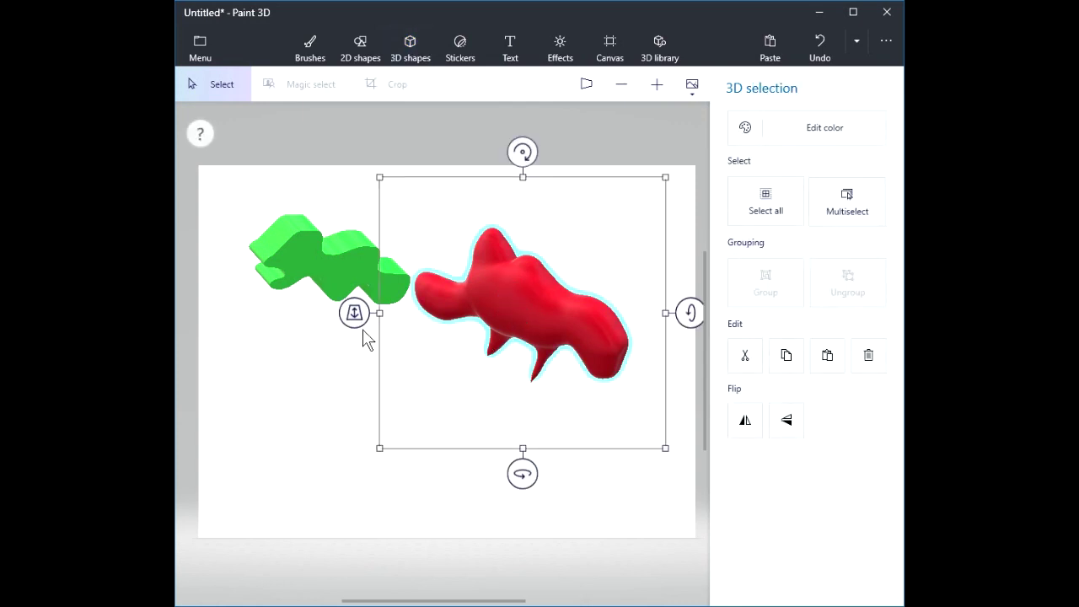
left_click_drag(353, 318, 424, 312)
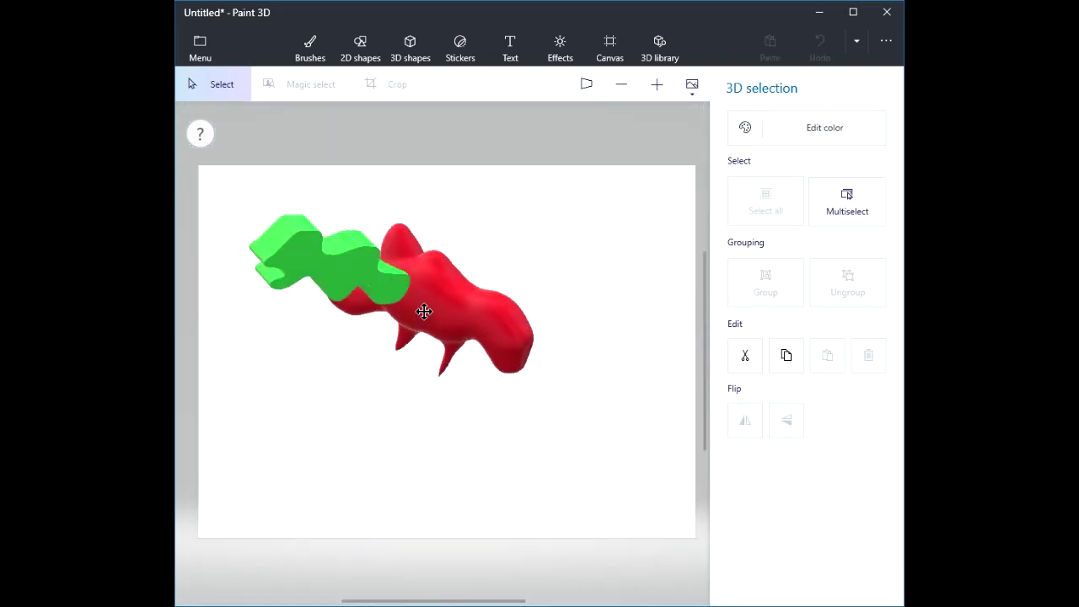
left_click(262, 309)
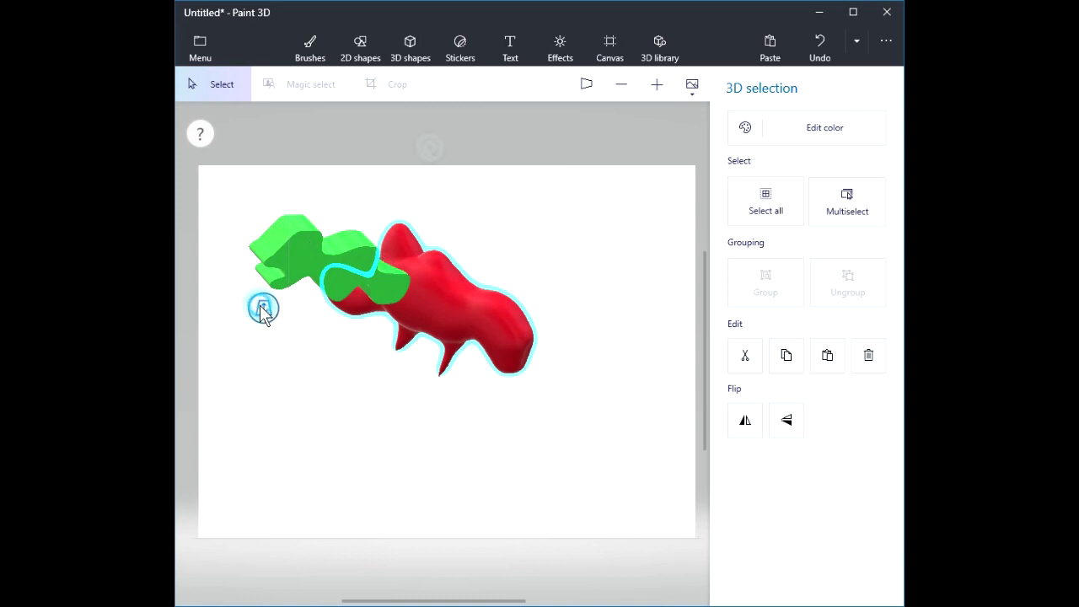
left_click(263, 308)
mouse_move(263, 309)
left_mouse_down()
mouse_move(263, 380)
mouse_move(262, 296)
mouse_move(273, 301)
left_mouse_up()
Enlarge the green doodle and push it back in depth so the red doodle overlaps it in front.
left_click(281, 253)
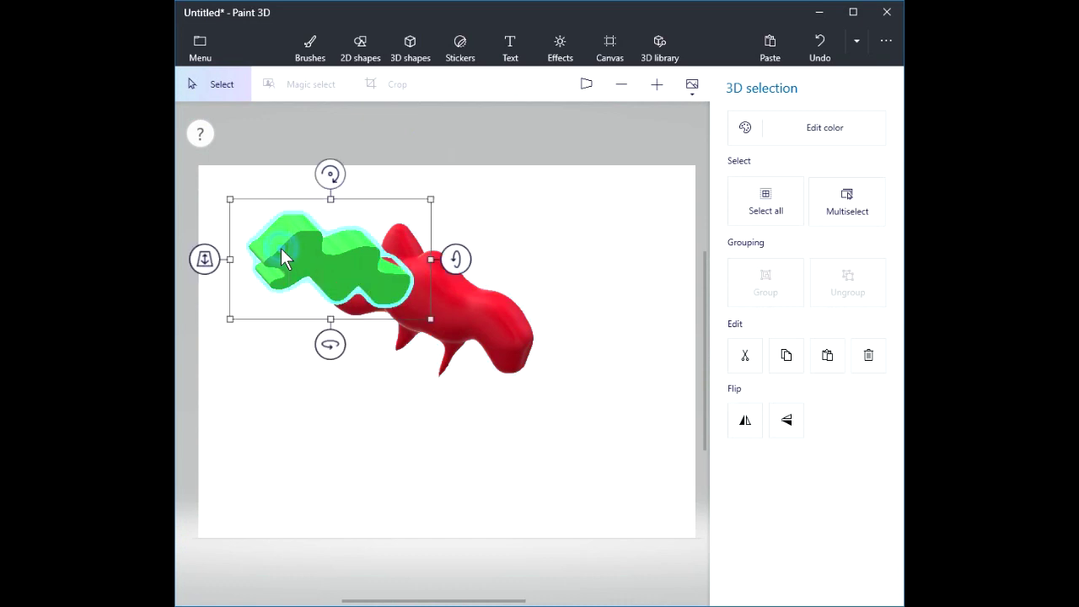
left_click_drag(320, 275, 321, 289)
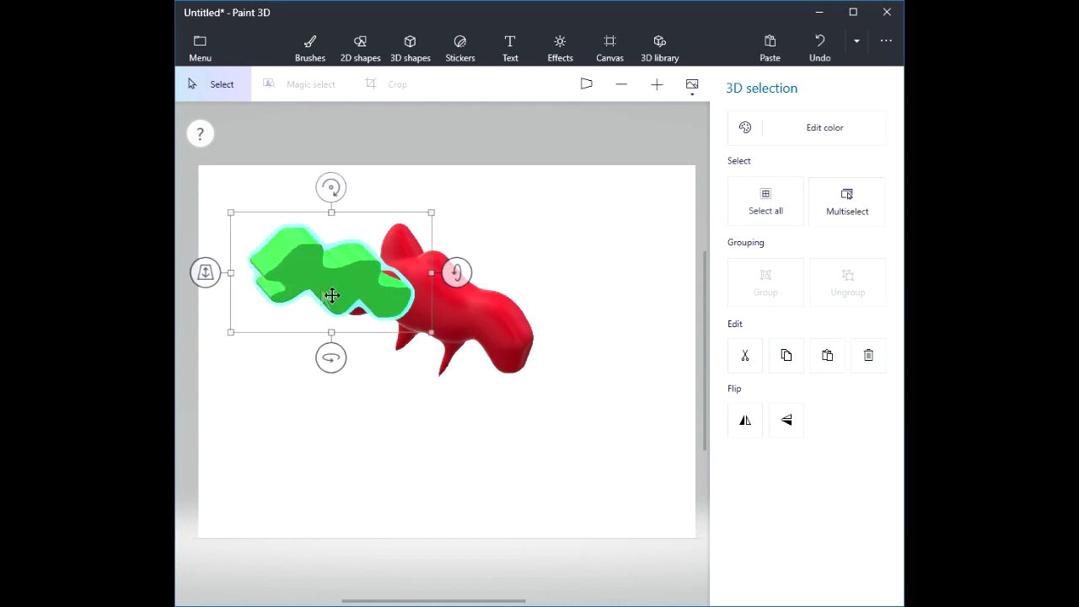
left_click_drag(430, 329, 506, 392)
left_click_drag(193, 286, 230, 265)
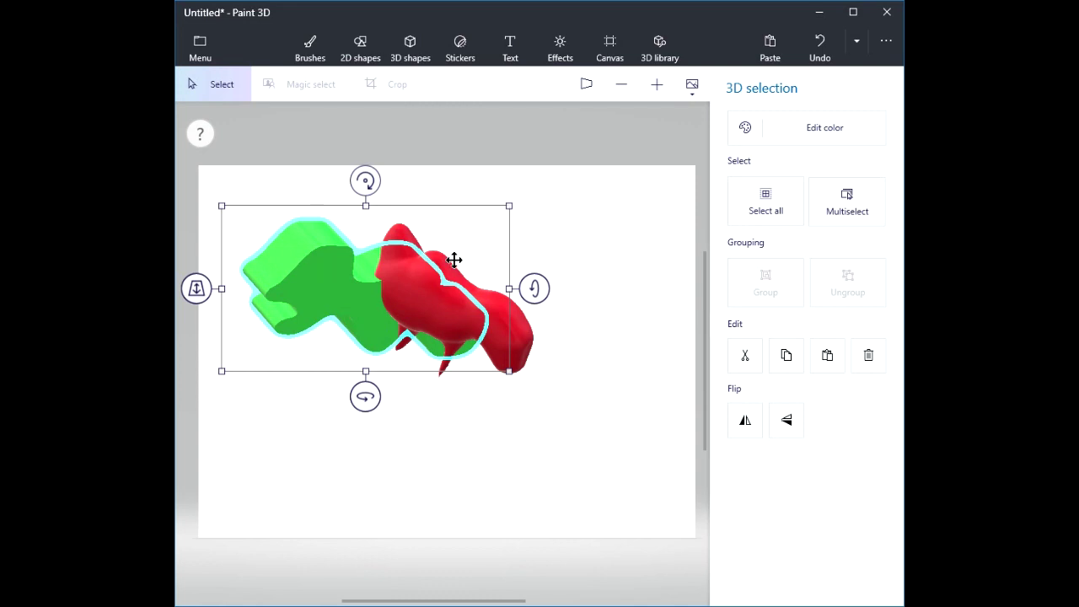
left_click(566, 288)
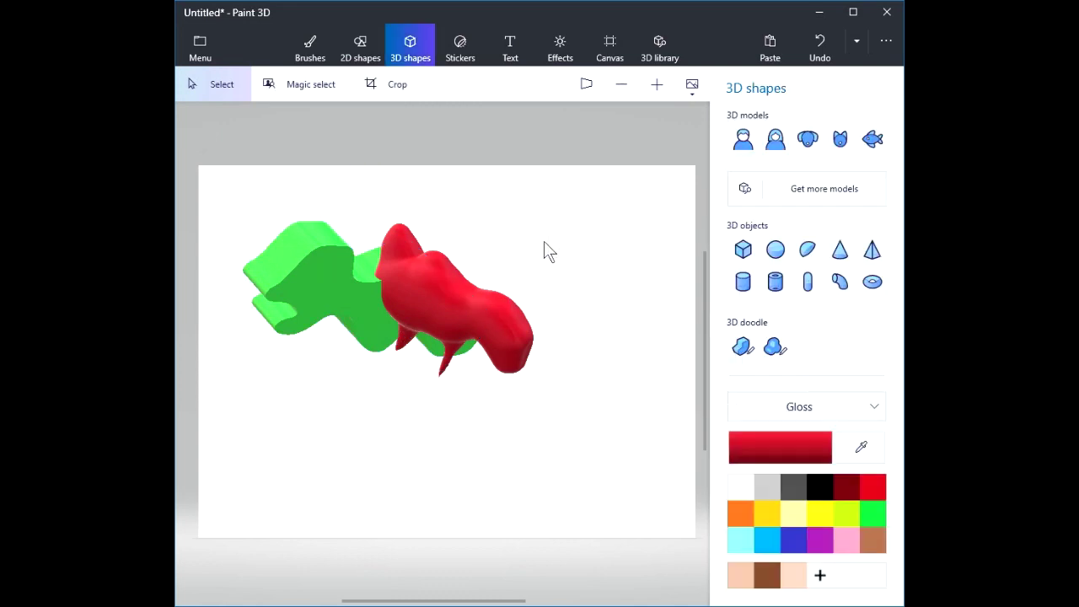
Try to select both doodles with a selection rectangle, and enlarge the green doodle slightly.
left_click(197, 83)
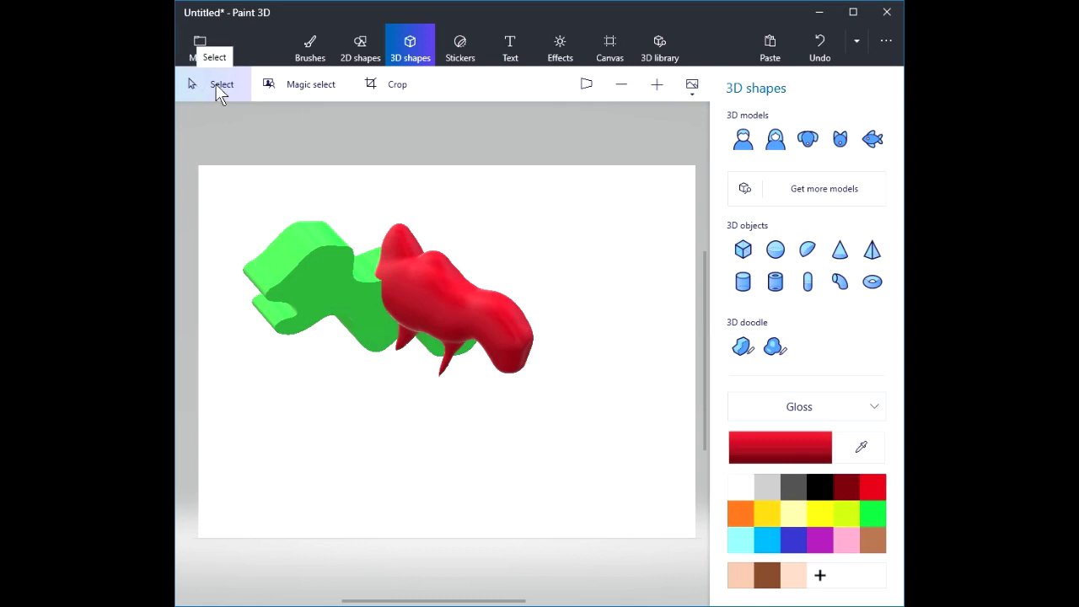
left_click_drag(216, 179, 572, 435)
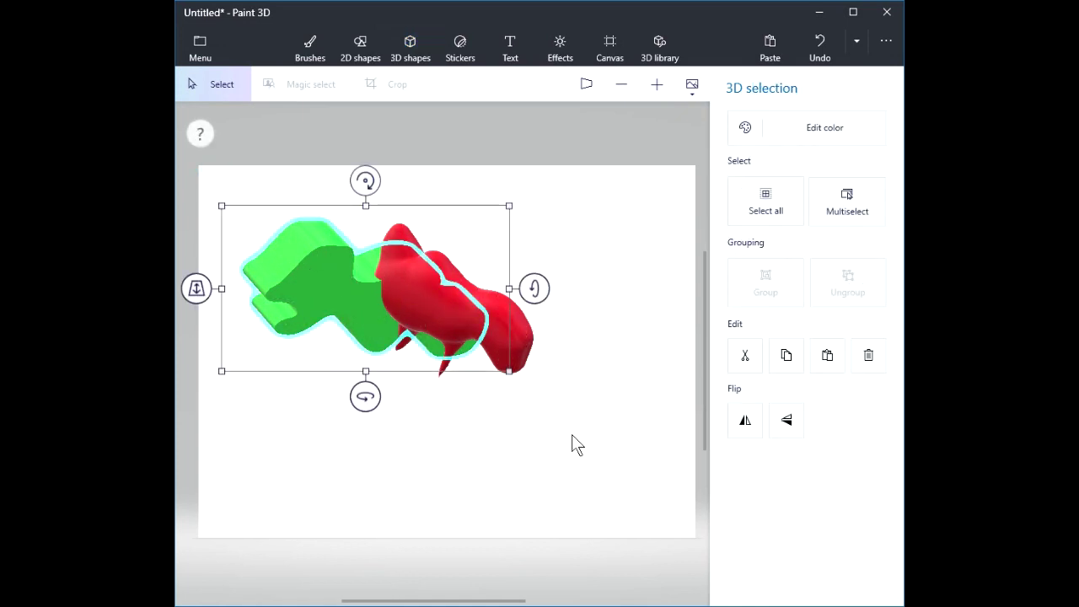
left_click_drag(509, 371, 534, 386)
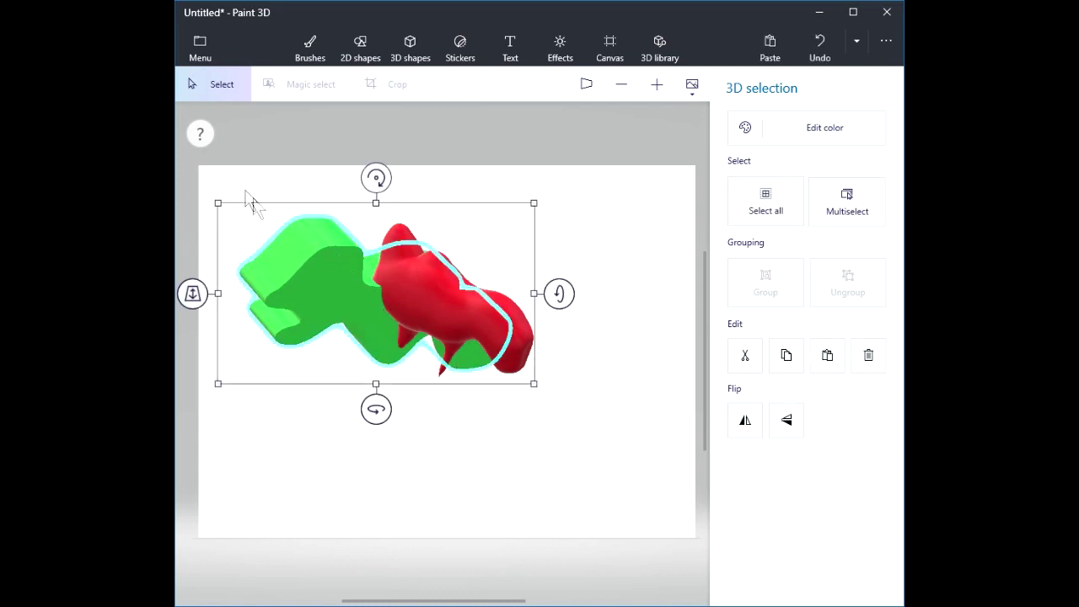
Select both doodles with one rectangle, tilt them together around the horizontal axis and move them down to the right.
left_click(211, 173)
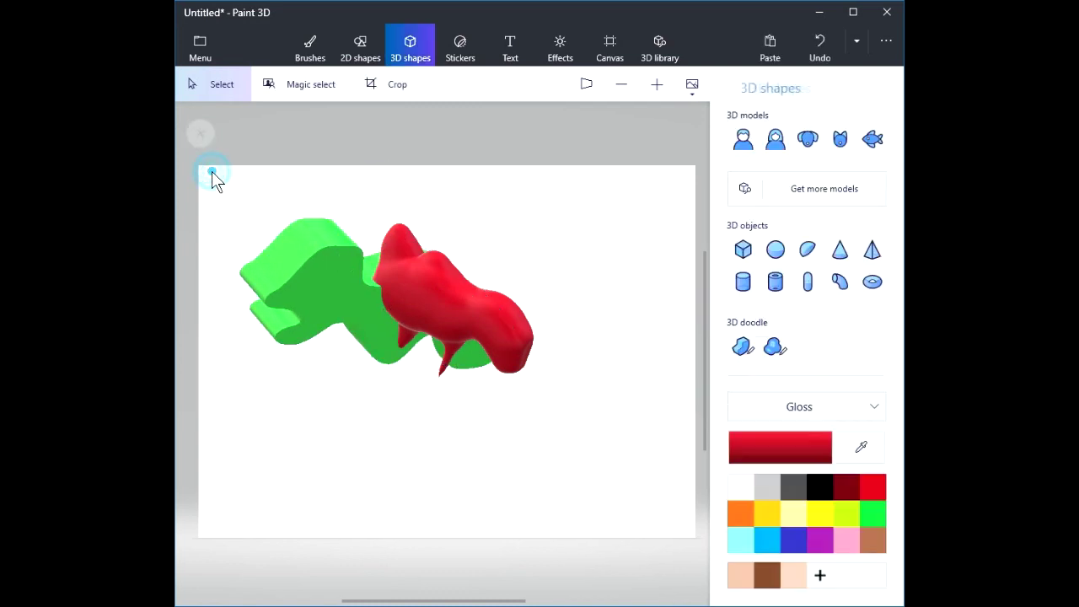
left_click_drag(208, 169, 667, 508)
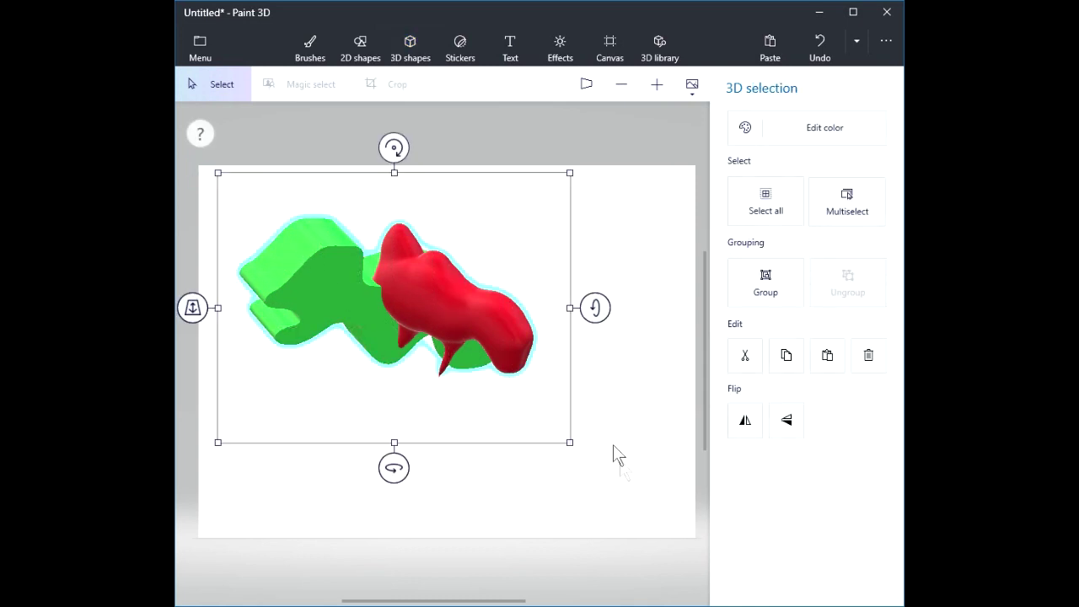
left_click_drag(596, 307, 596, 282)
left_click_drag(447, 295, 485, 324)
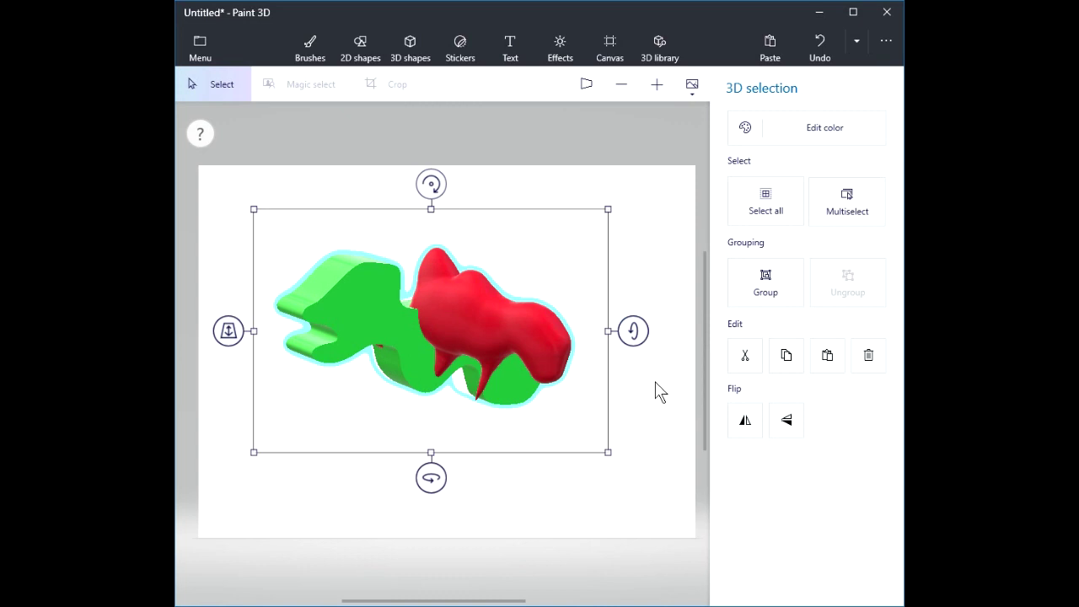
Delete both doodles and place a green Gloss Man model on the left half of the empty canvas.
key("Delete")
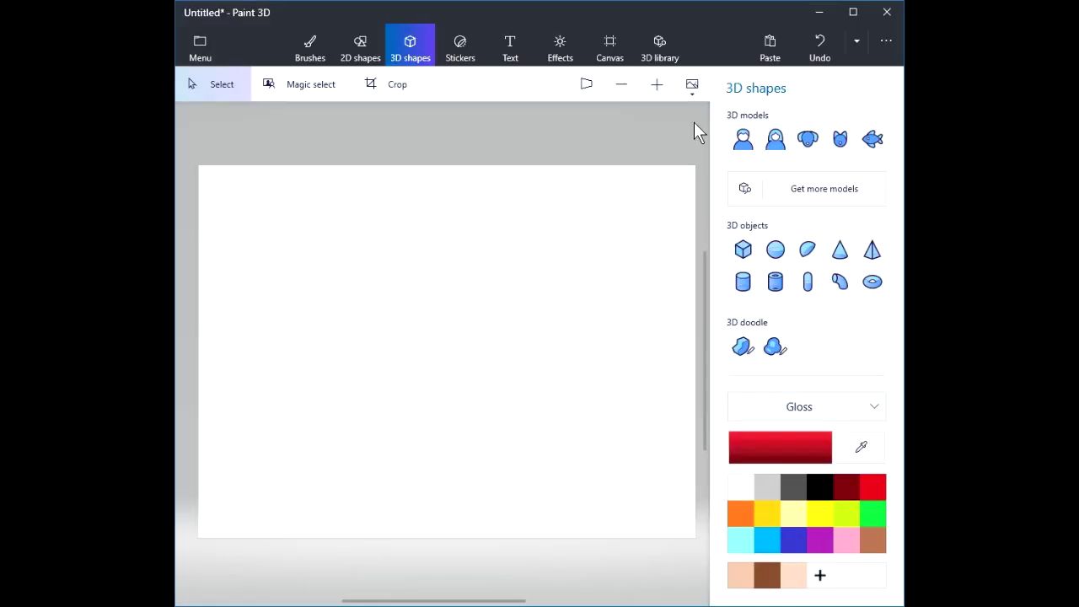
left_click(868, 512)
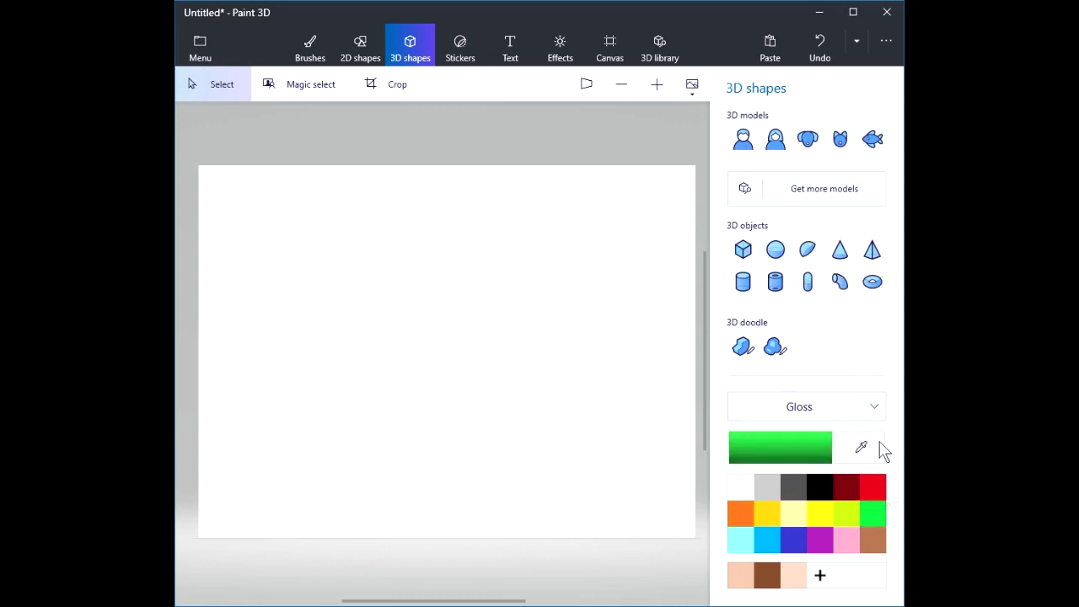
left_click(743, 140)
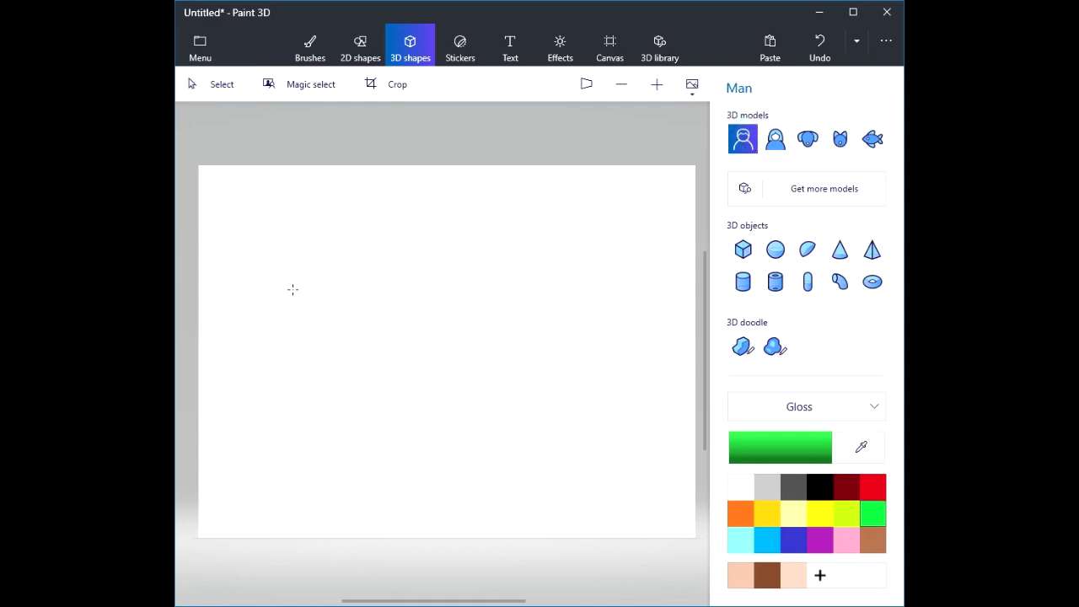
left_click(271, 253)
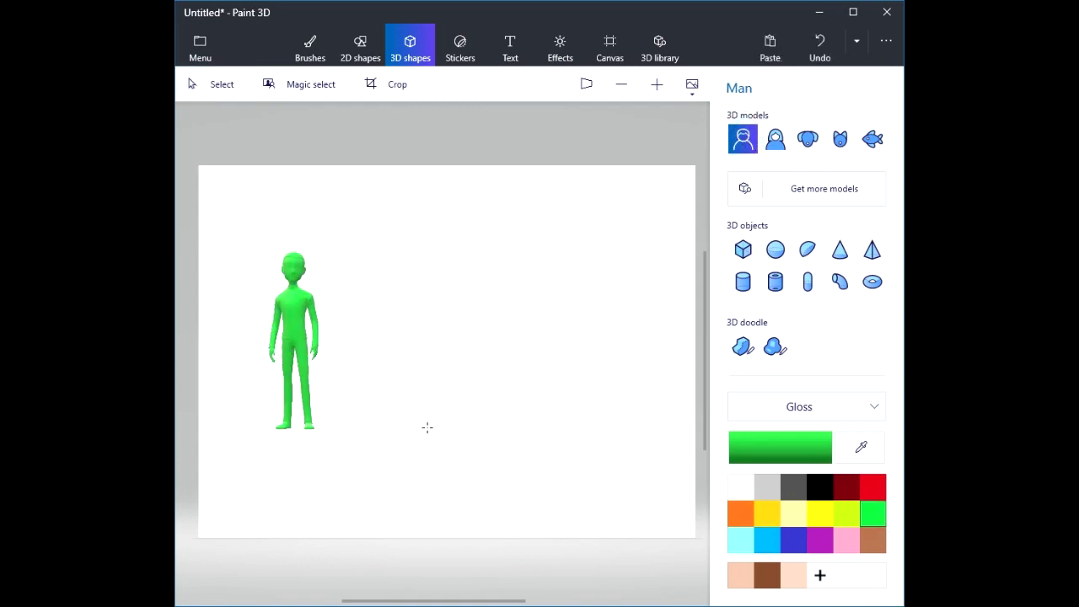
Widen the green man model and try small rotations about its vertical axis and in the canvas plane.
left_click_drag(340, 340, 405, 369)
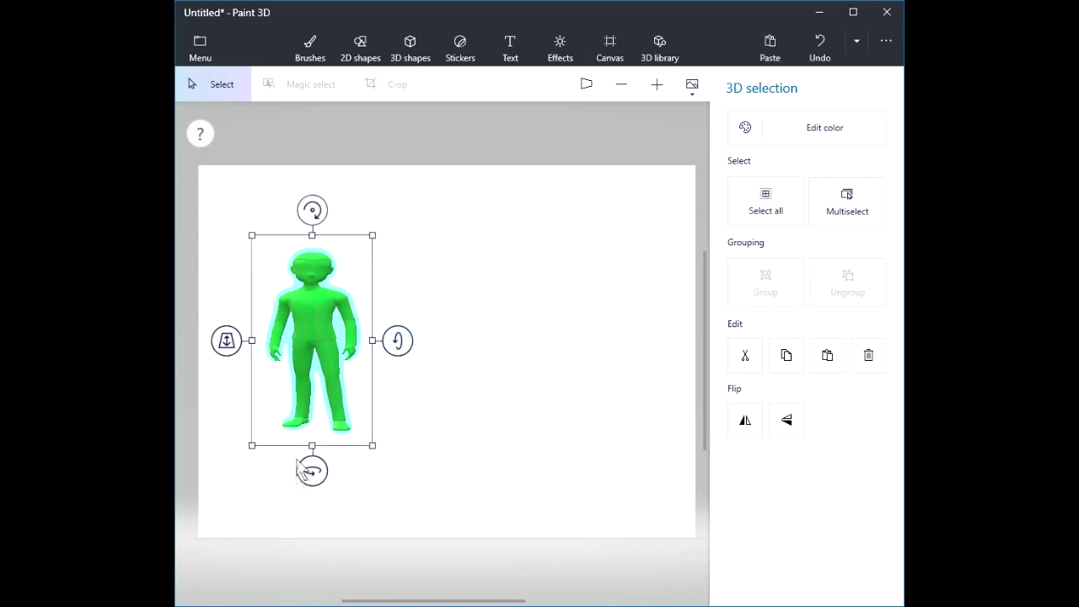
mouse_move(309, 470)
left_mouse_down()
mouse_move(361, 465)
mouse_move(312, 468)
left_mouse_up()
mouse_move(308, 210)
left_mouse_down()
mouse_move(354, 226)
mouse_move(419, 388)
mouse_move(189, 380)
mouse_move(184, 339)
mouse_move(379, 232)
mouse_move(319, 211)
left_mouse_up()
left_click(457, 348)
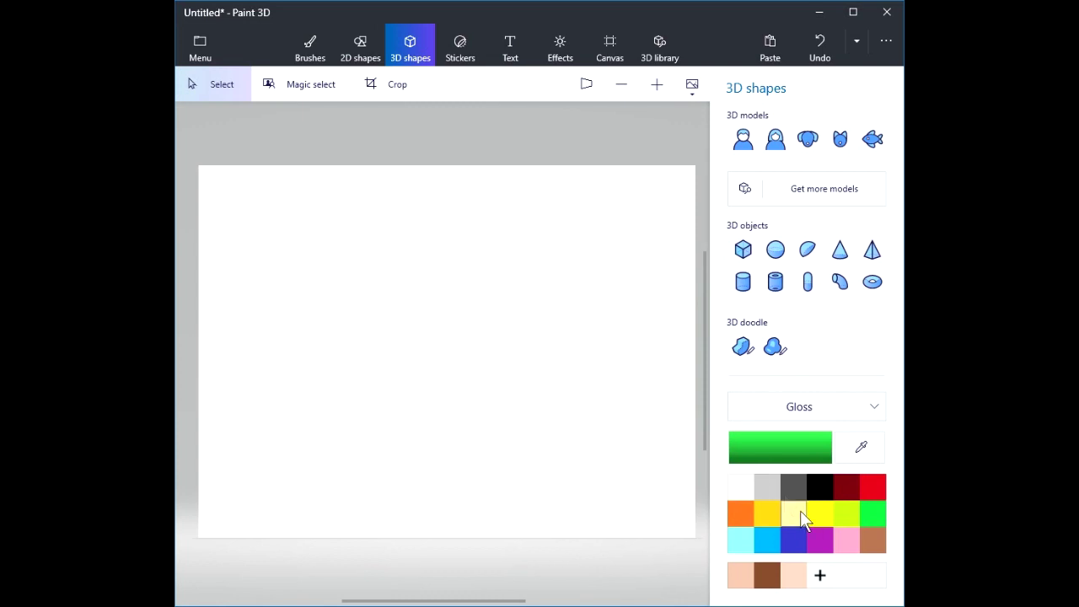
Add a custom darker brown, hex a16f52, to the palette, starting from the brown swatch.
left_click(870, 544)
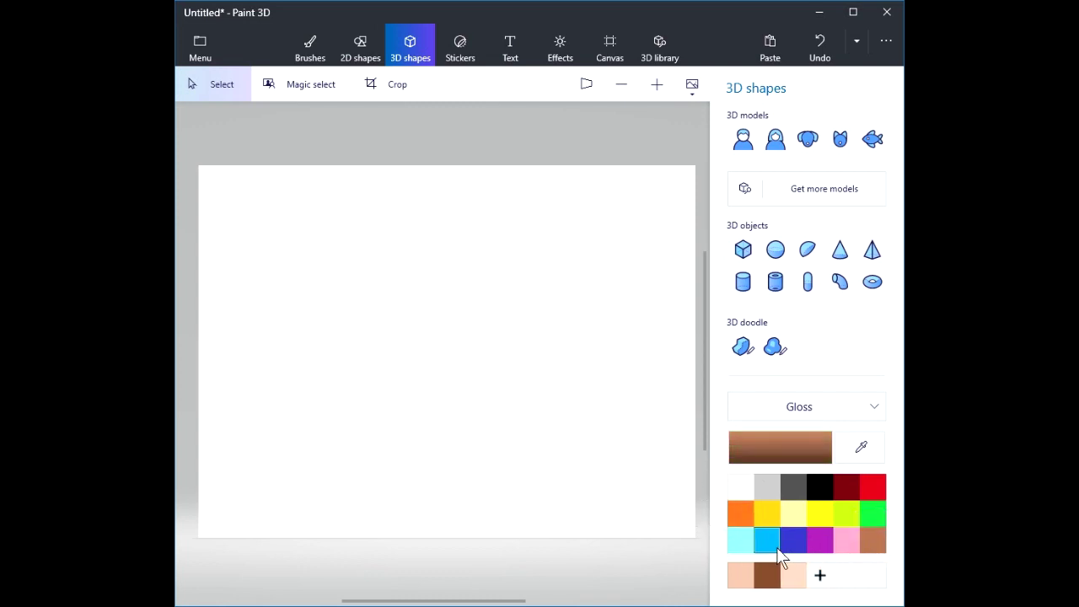
left_click(820, 577)
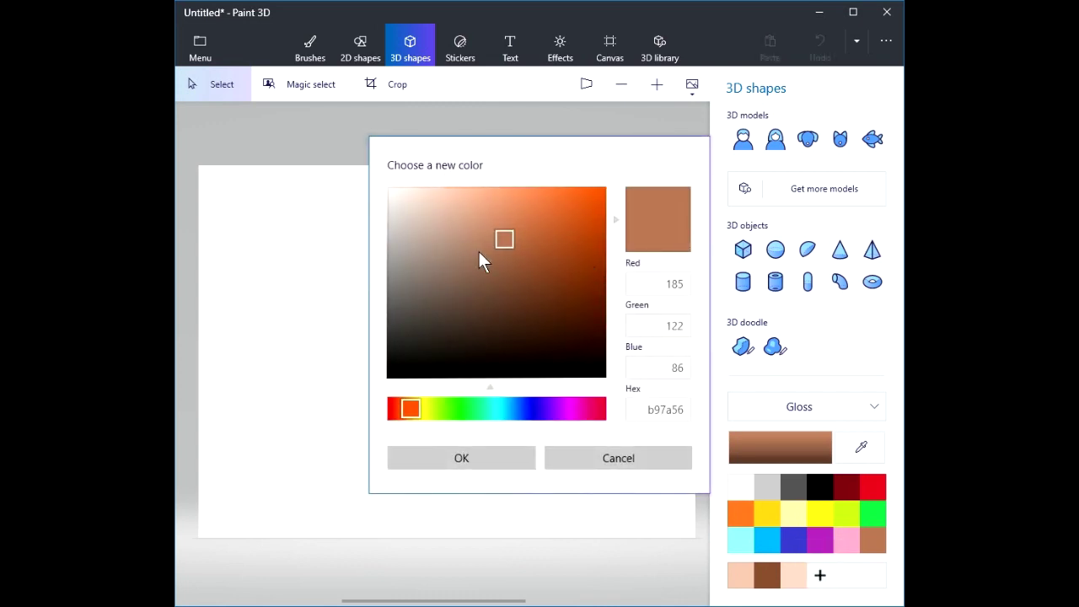
mouse_move(504, 238)
left_mouse_down()
mouse_move(419, 198)
mouse_move(415, 222)
mouse_move(447, 239)
mouse_move(483, 226)
mouse_move(485, 258)
mouse_move(493, 243)
mouse_move(498, 258)
left_mouse_up()
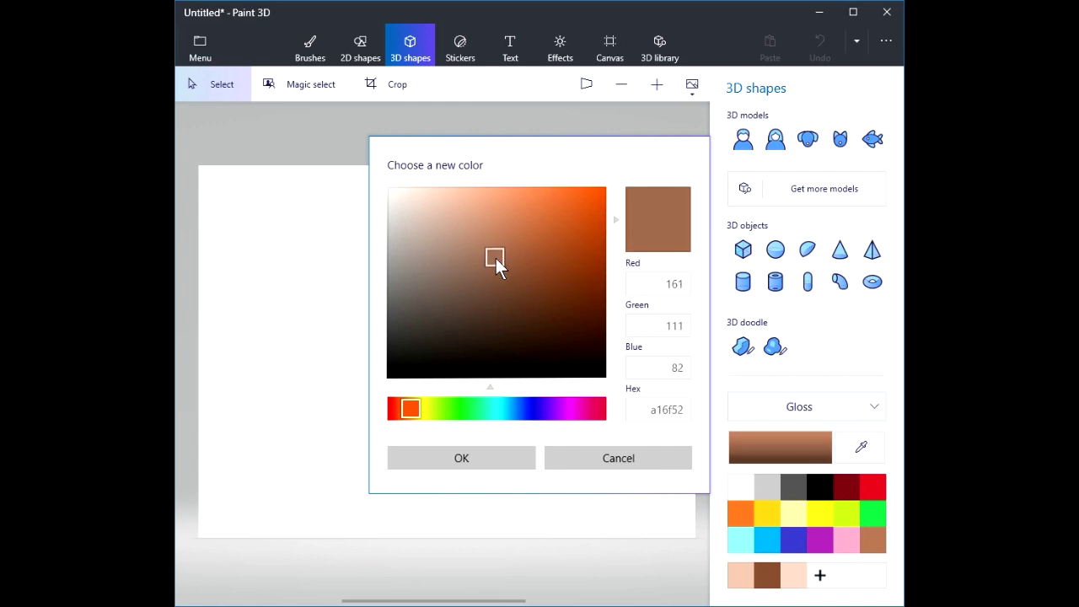
left_click(491, 456)
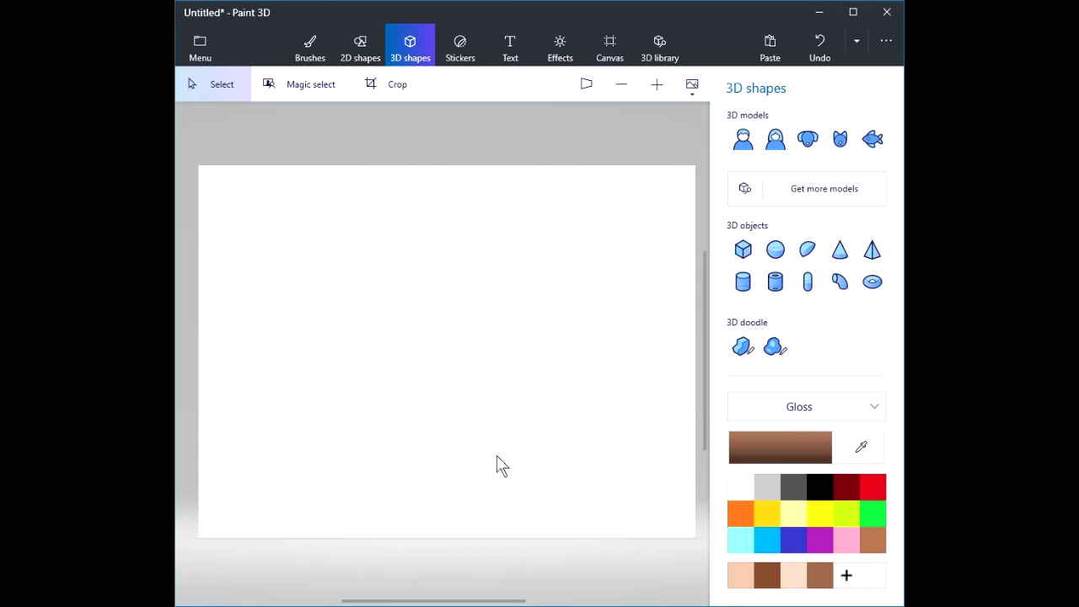
Place a man model in the custom brown on the left part of the canvas and widen it.
left_click(746, 141)
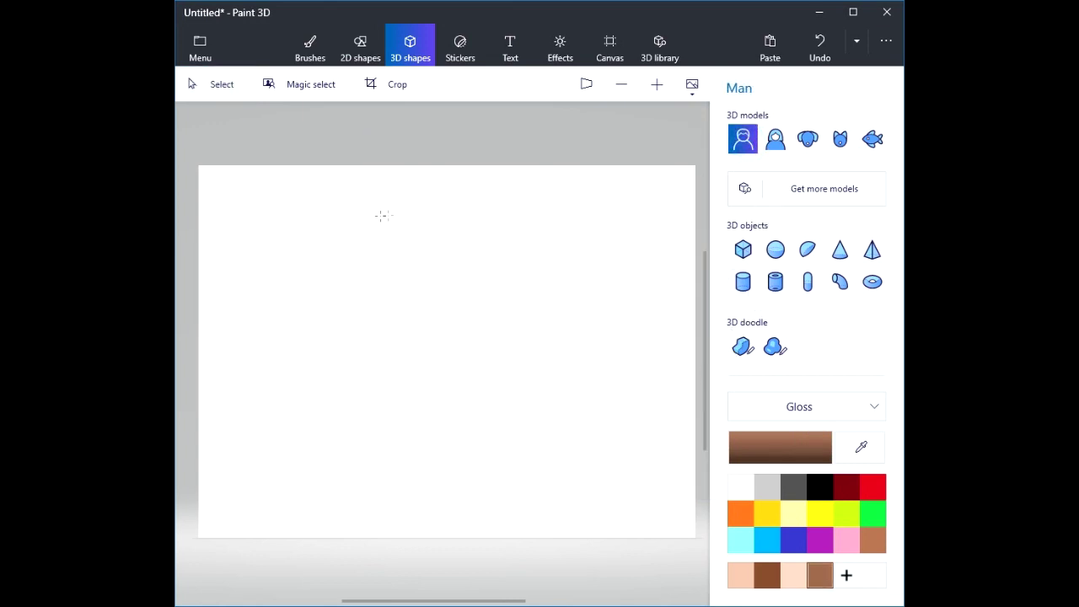
left_click(284, 242)
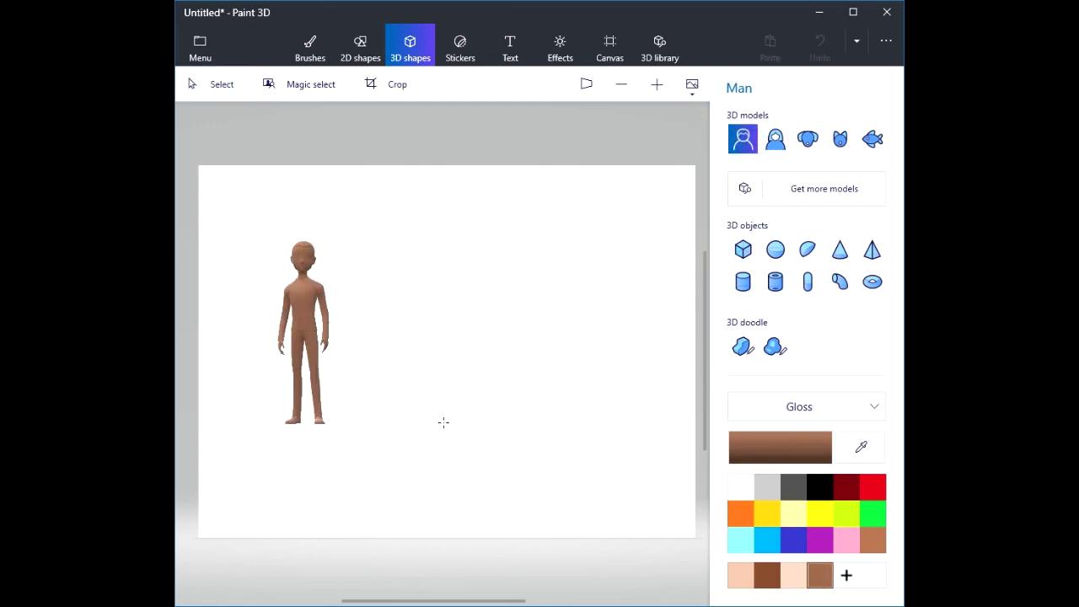
left_click_drag(346, 332, 391, 336)
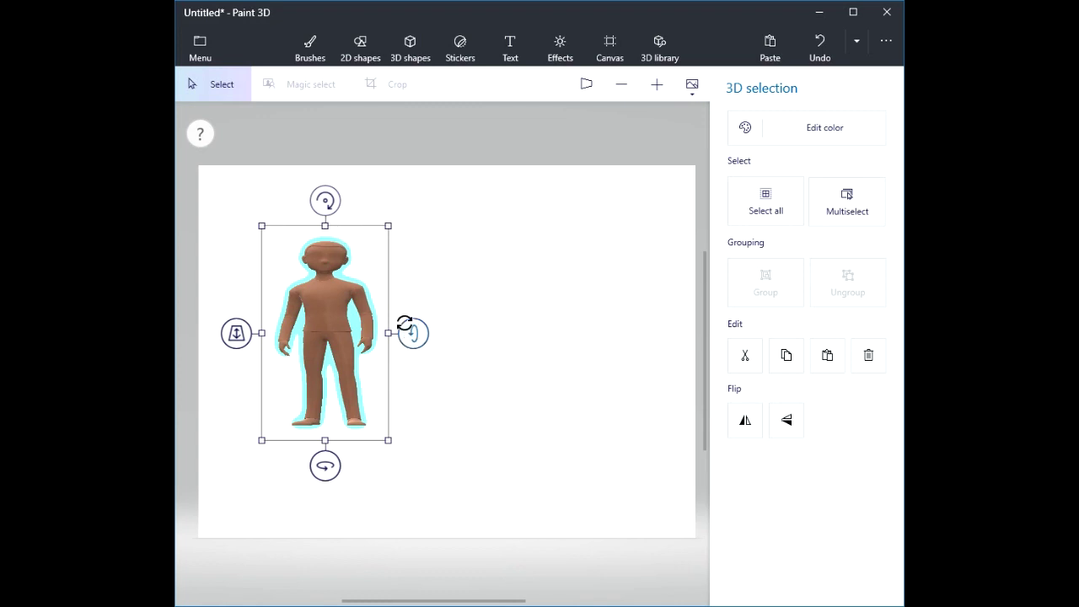
Turn the man sideways to face right, broaden his profile and move him nearer the canvas's left edge.
left_click_drag(325, 464, 369, 462)
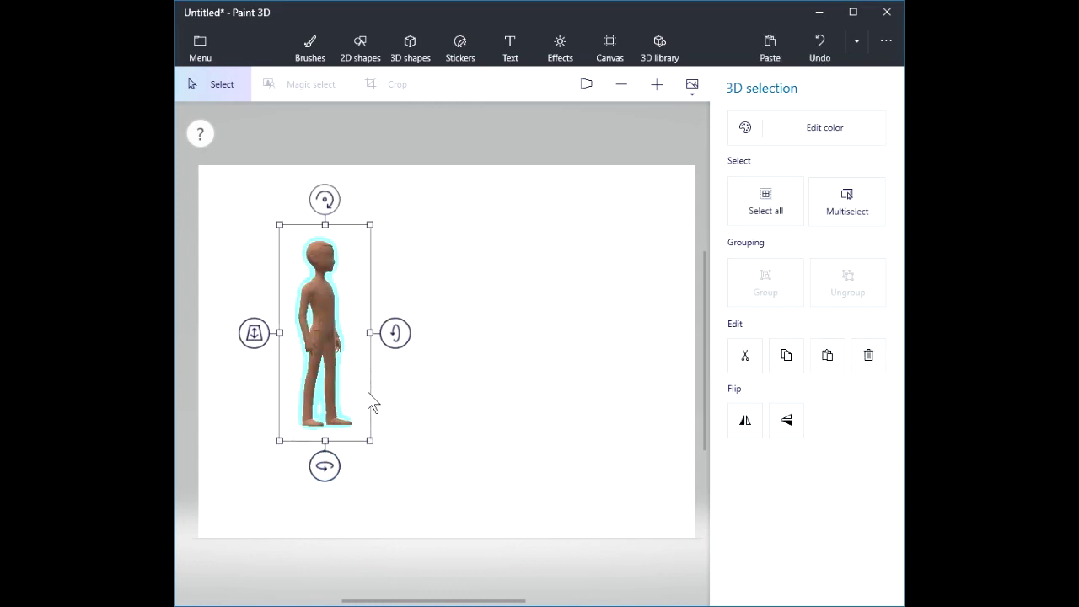
left_click_drag(369, 330, 403, 332)
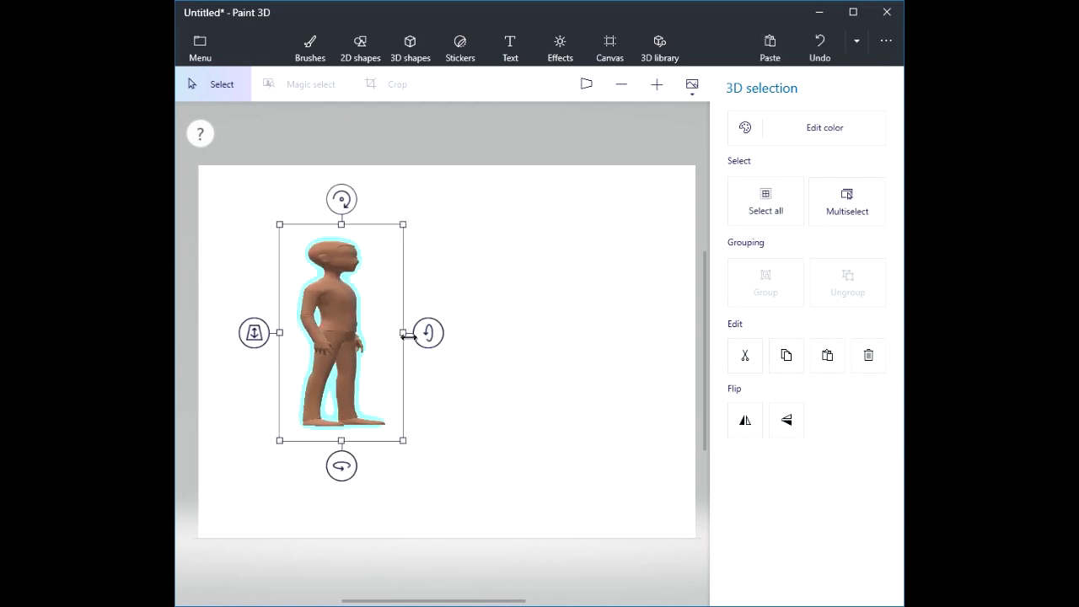
left_click_drag(342, 465, 367, 467)
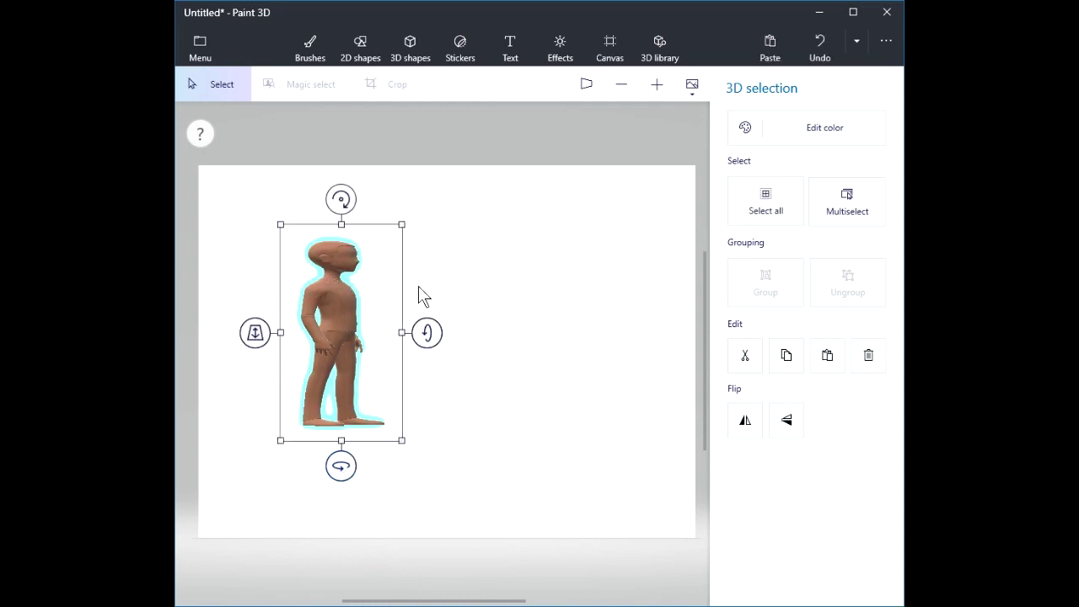
left_click_drag(329, 314, 293, 325)
left_click(418, 289)
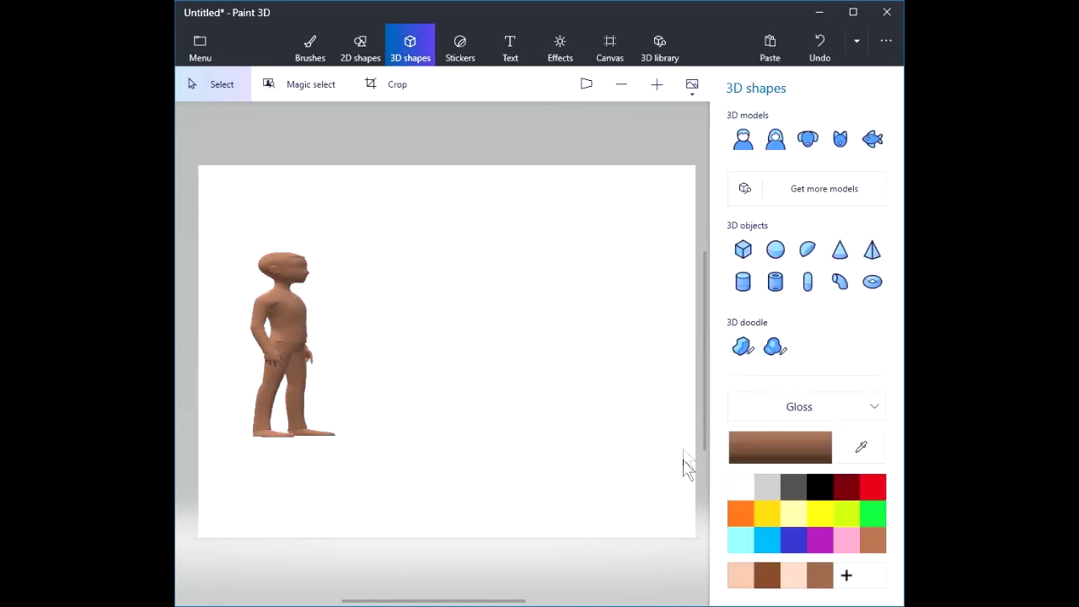
Place a woman model in the custom light peach color to the right of the man.
left_click(736, 573)
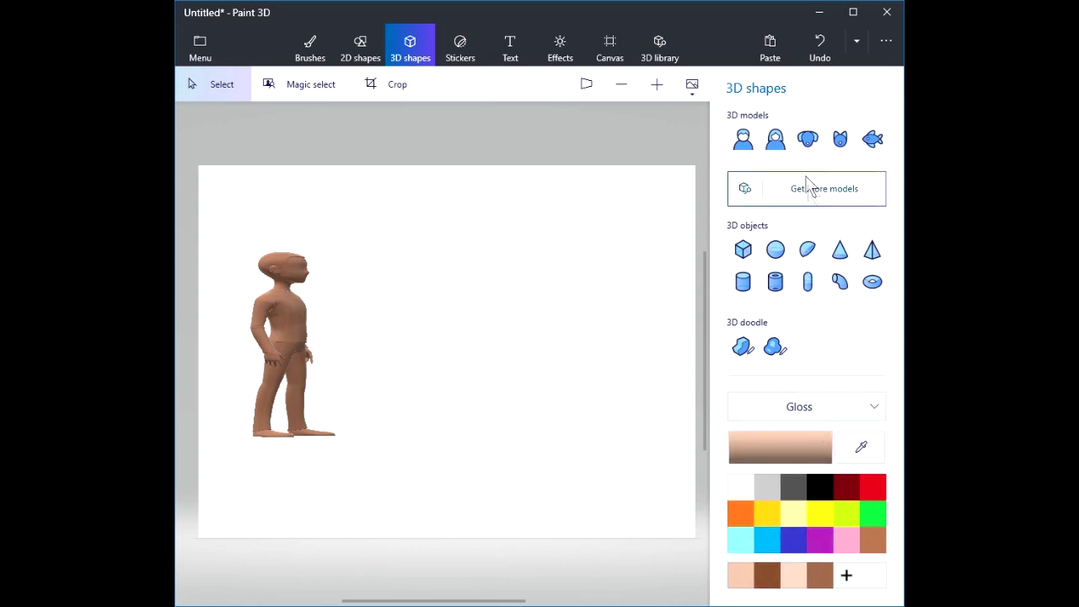
left_click(775, 139)
left_click_drag(387, 257, 519, 456)
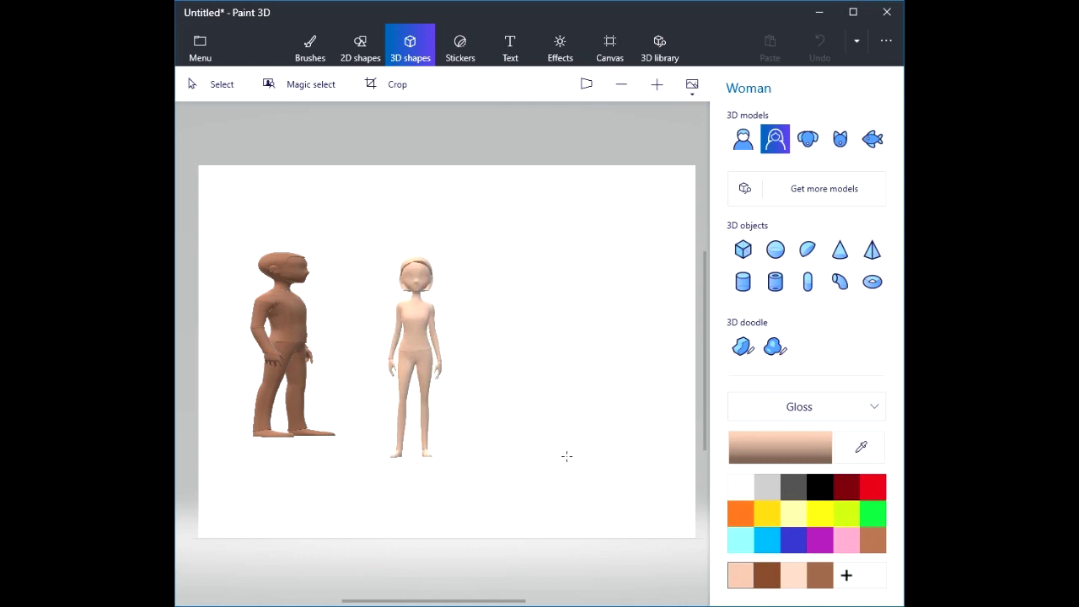
Turn the woman sideways to face the man and move her slightly closer to him.
left_click(429, 383)
left_click_drag(424, 356, 418, 343)
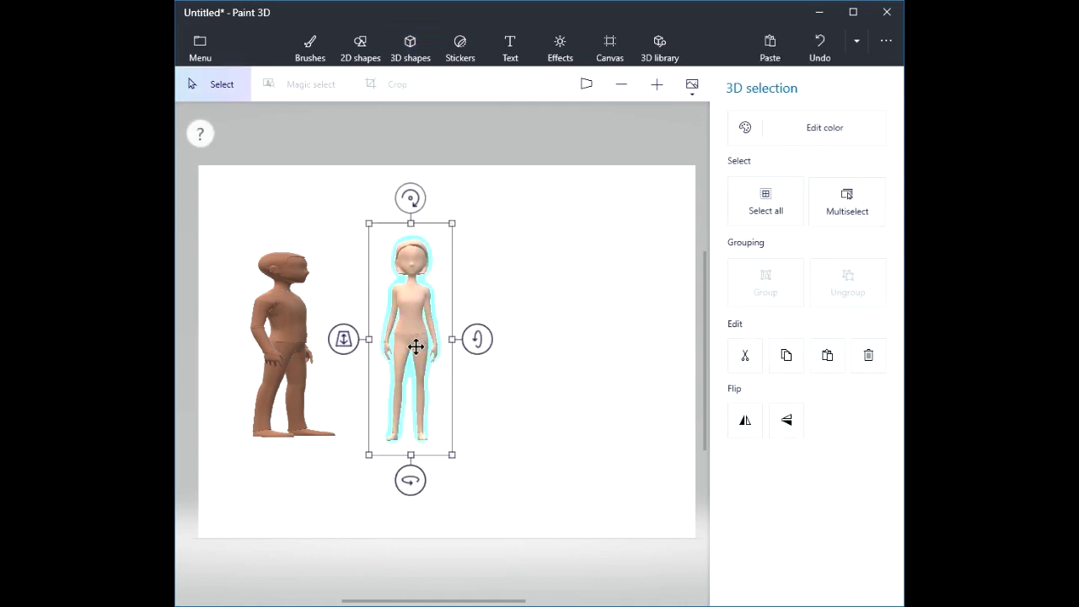
left_click_drag(410, 479, 389, 479)
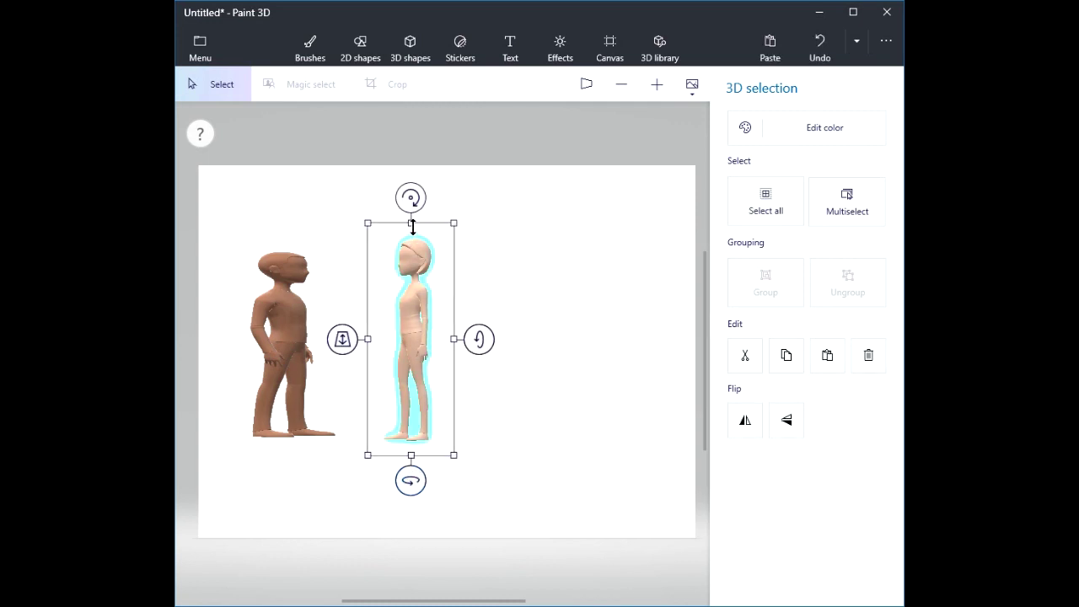
left_click_drag(413, 335, 394, 334)
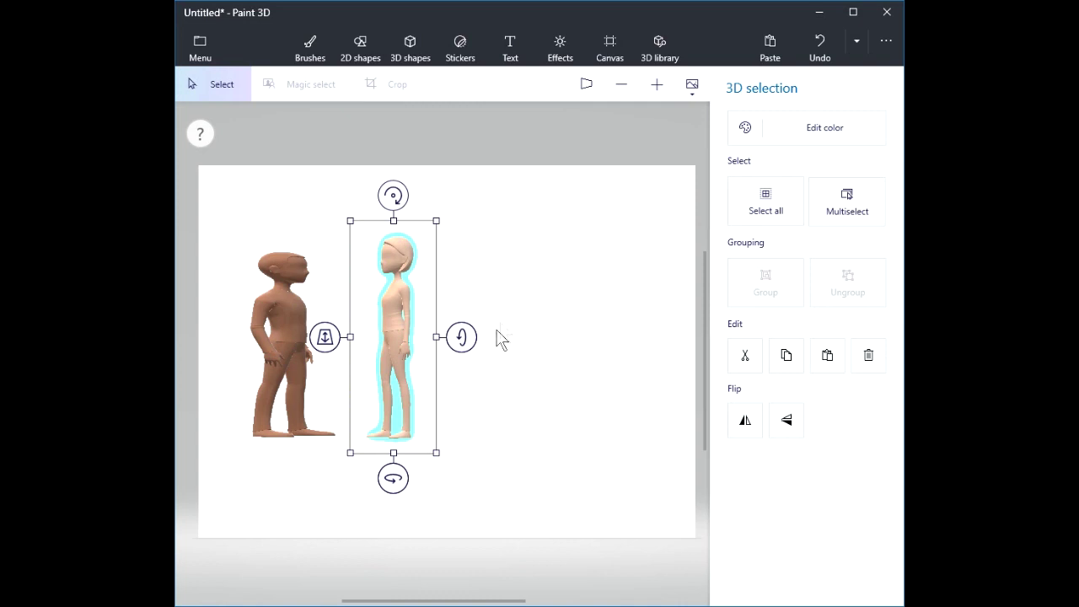
left_click(513, 247)
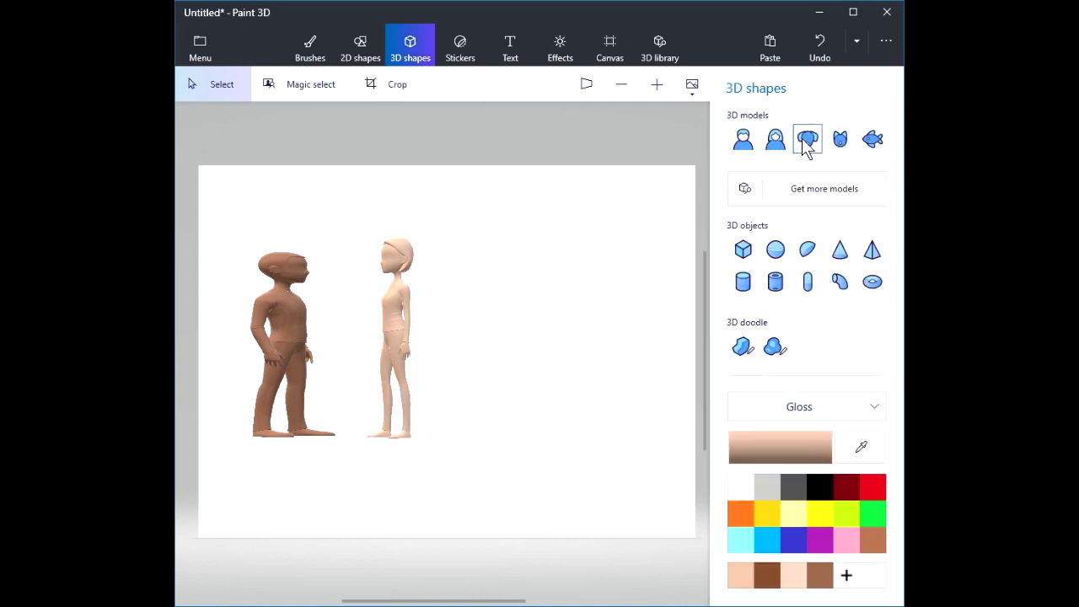
Place a dog model in pale yellow on the right part of the canvas.
left_click(788, 515)
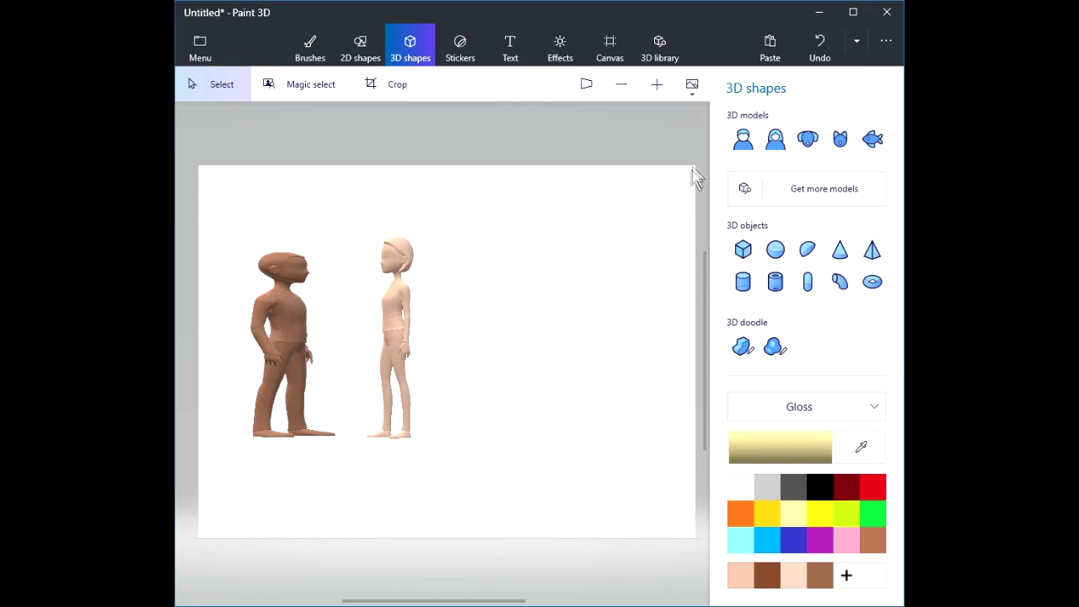
left_click(806, 140)
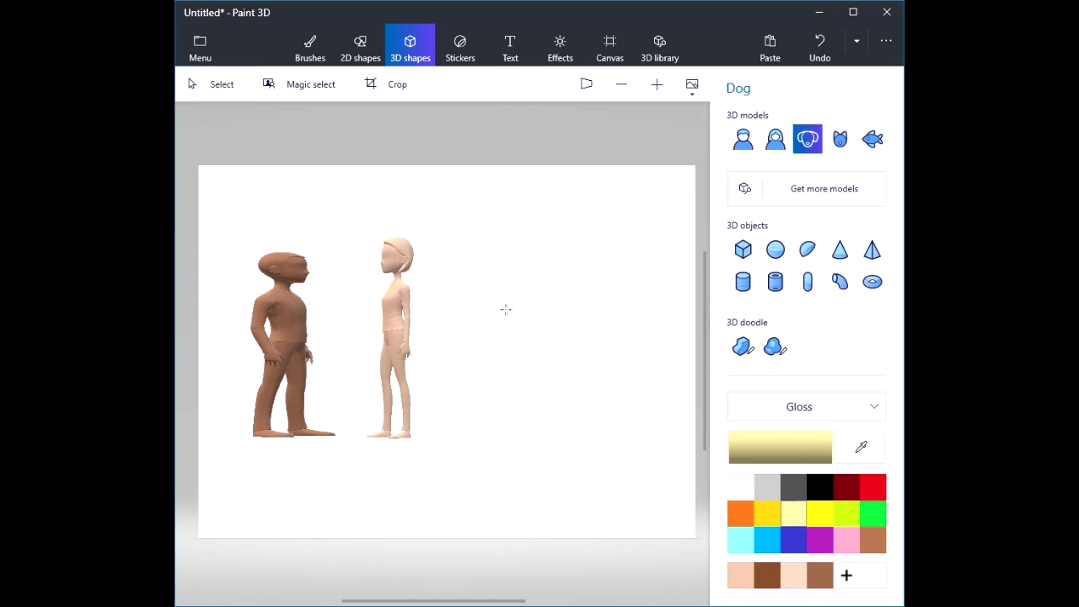
left_click_drag(487, 326, 642, 515)
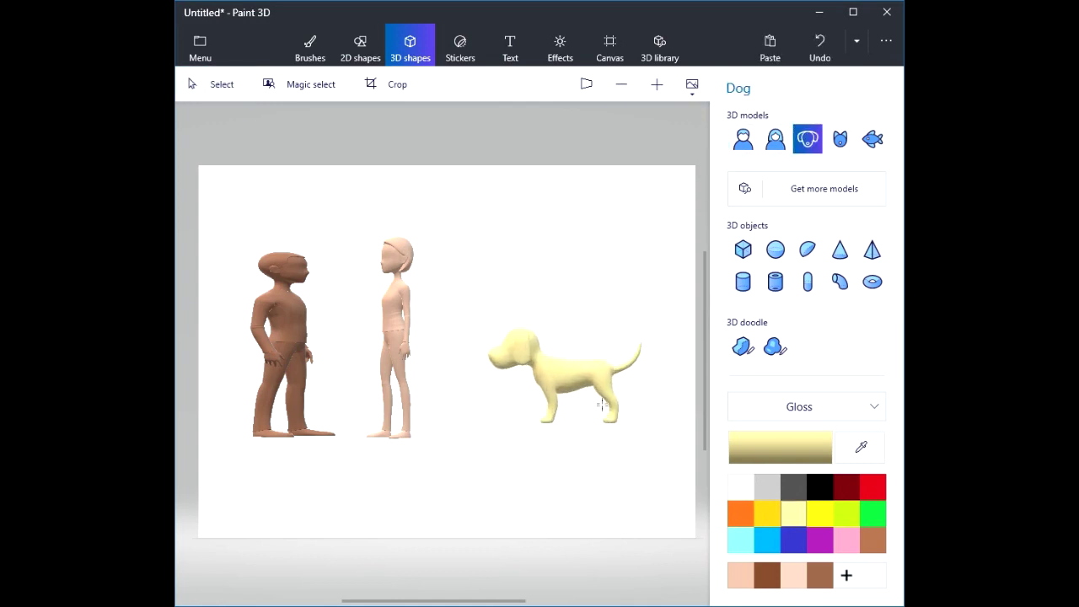
Move the dog in front of the two people, adjusting its depth, and rotate it slightly about its vertical axis.
left_click(580, 378)
left_click_drag(580, 379, 403, 439)
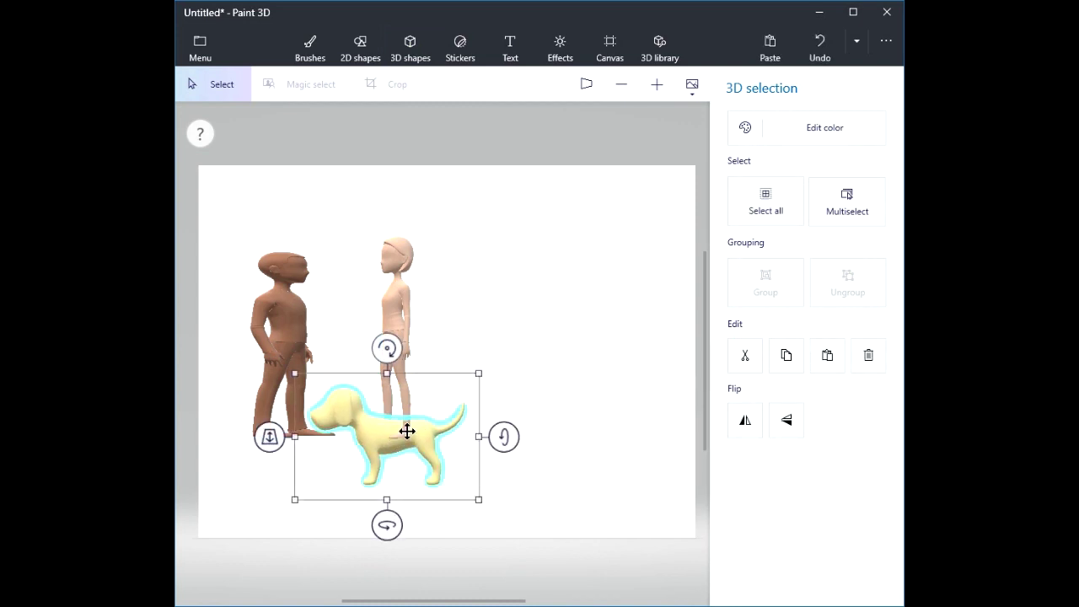
left_click_drag(270, 436, 327, 466)
left_click_drag(385, 528, 356, 527)
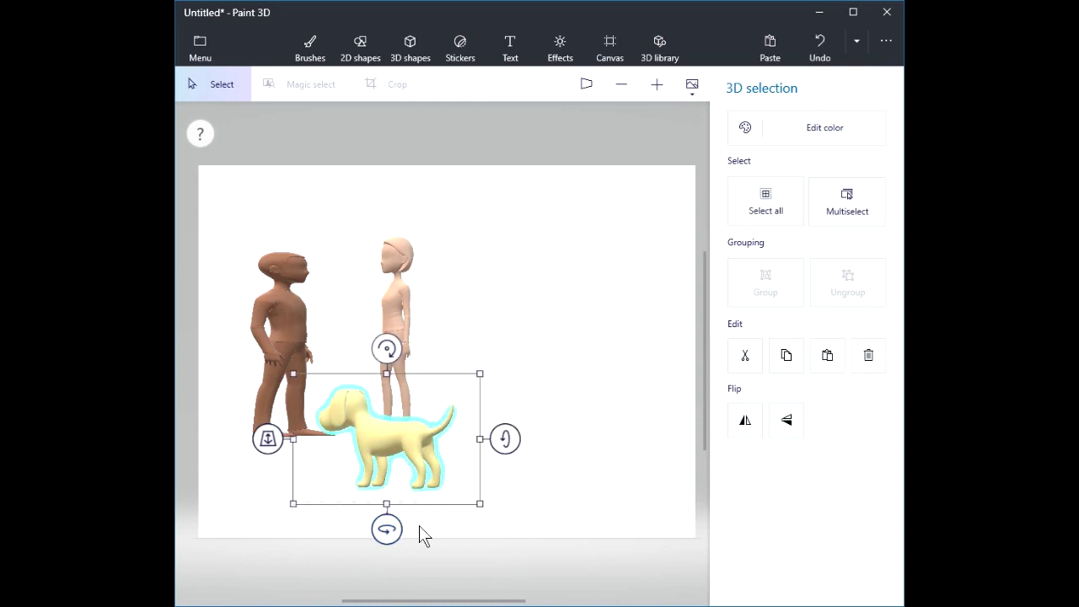
left_click(536, 411)
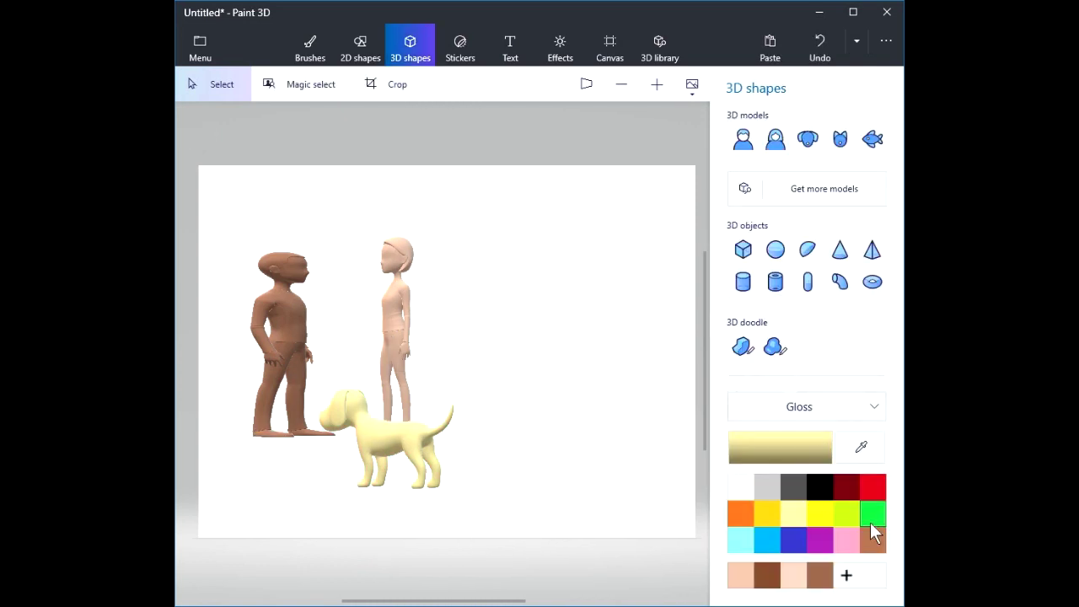
Place a cat model in light gray on the right part of the canvas.
left_click(772, 489)
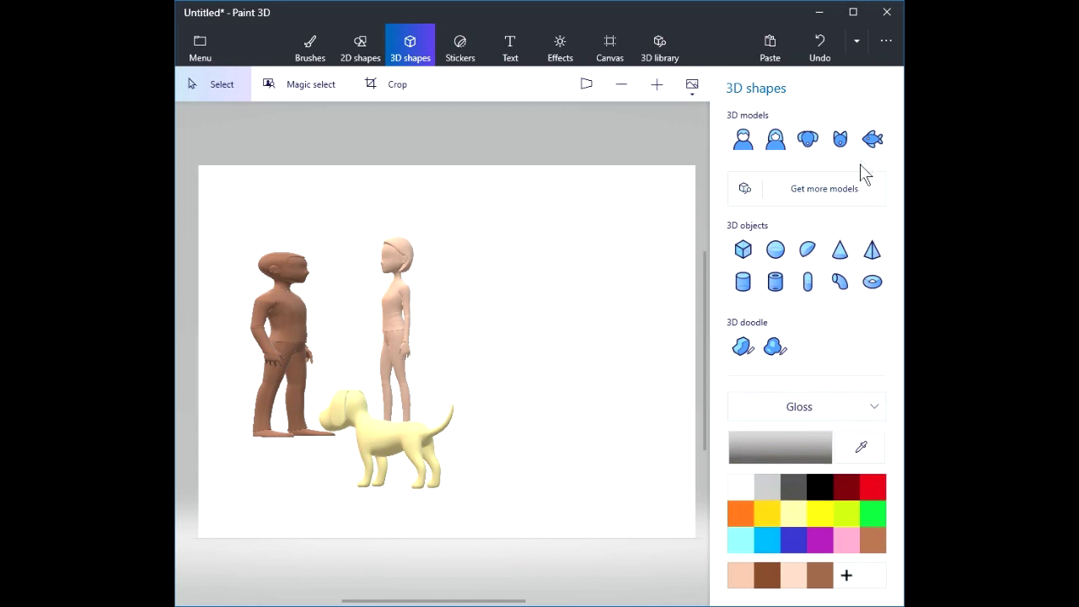
left_click(840, 145)
left_click_drag(475, 293, 630, 423)
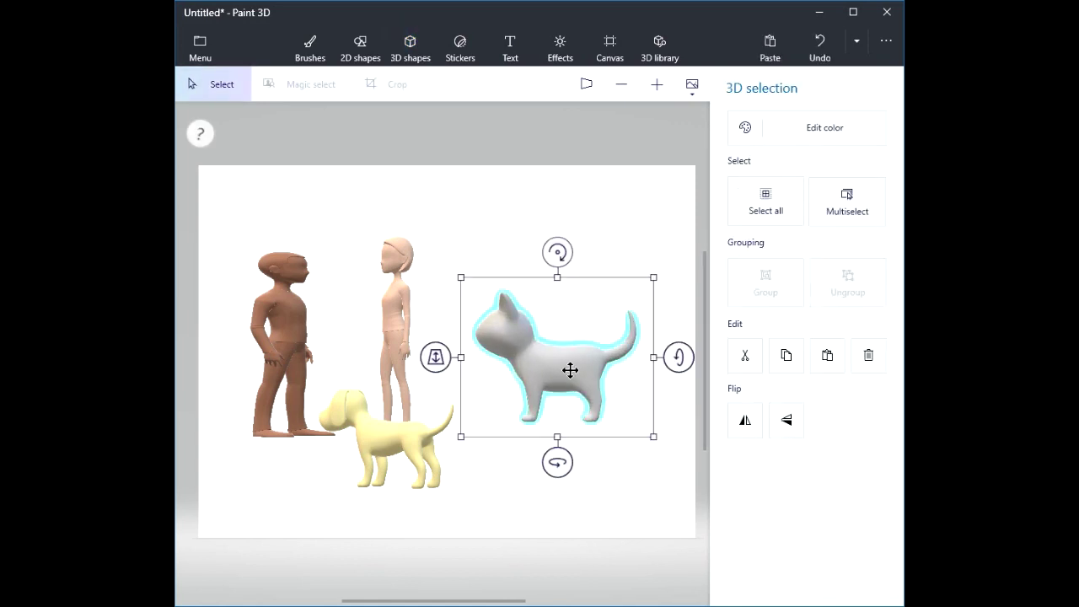
Rotate the cat slightly about its vertical axis and move it beside the woman, adjusting its depth.
left_click_drag(570, 370, 564, 365)
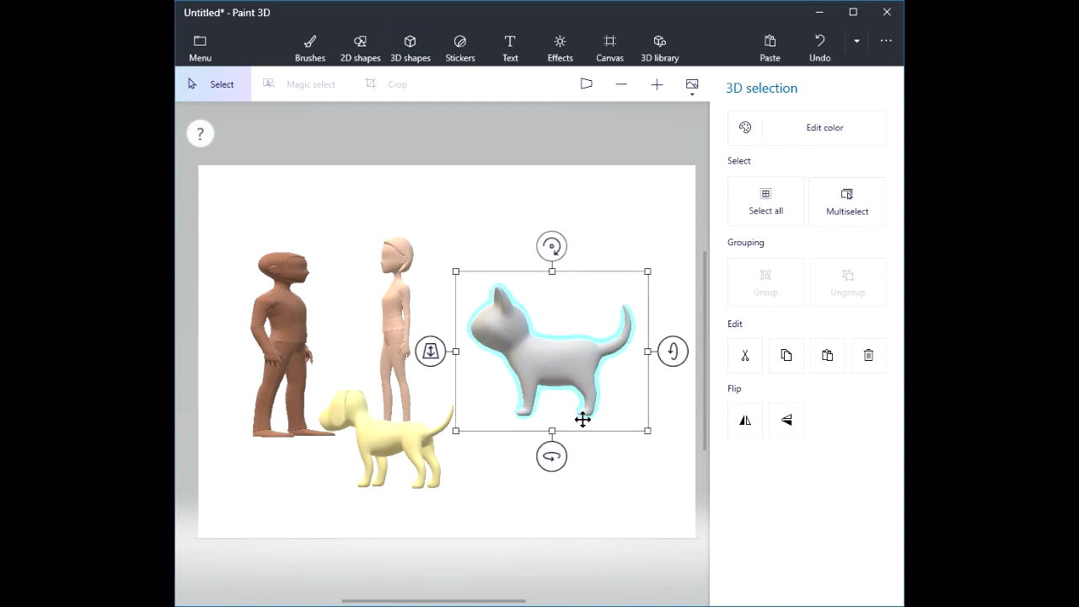
left_click_drag(551, 456, 580, 453)
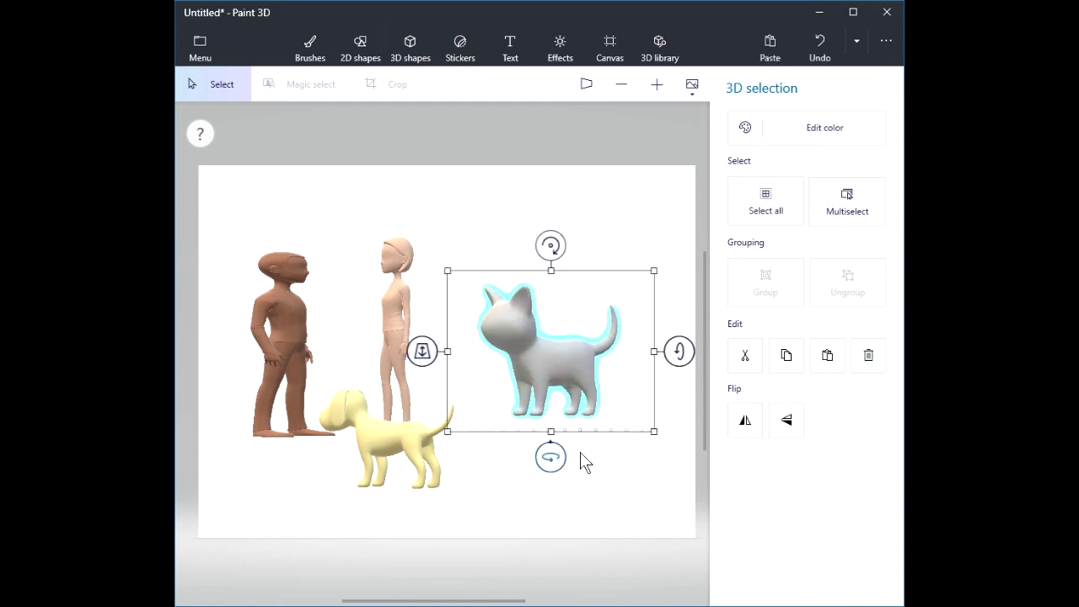
left_click_drag(562, 382, 486, 366)
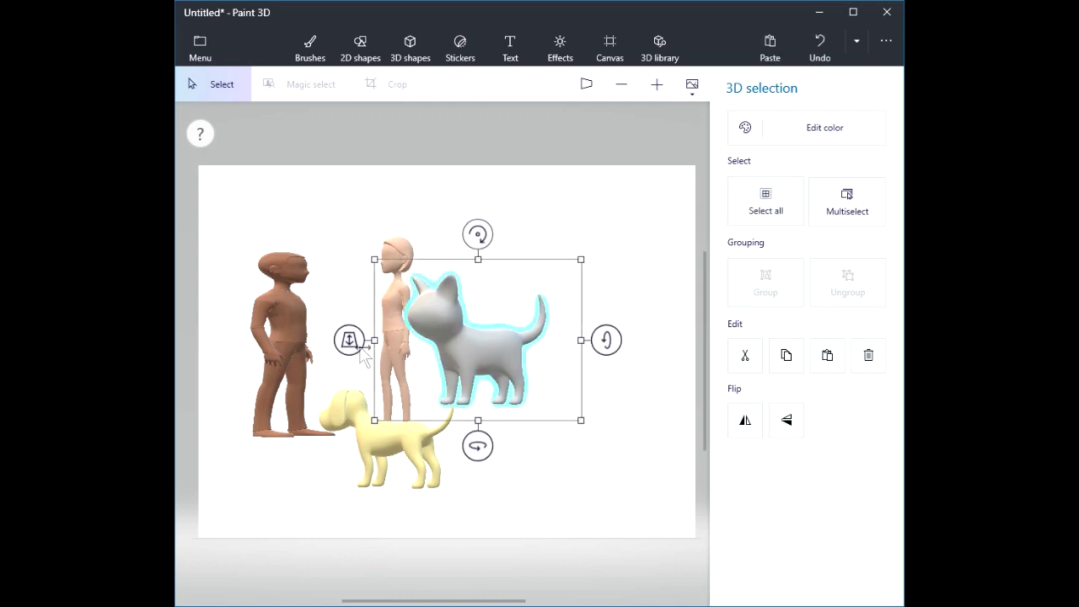
mouse_move(349, 340)
left_mouse_down()
mouse_move(349, 378)
mouse_move(350, 309)
mouse_move(370, 359)
mouse_move(350, 354)
mouse_move(349, 318)
mouse_move(351, 352)
left_mouse_up()
Shrink the cat and position it just to the right of the woman.
left_click_drag(462, 346, 500, 344)
left_click_drag(384, 251, 441, 295)
mouse_move(494, 345)
left_mouse_down()
mouse_move(497, 360)
mouse_move(479, 347)
left_mouse_up()
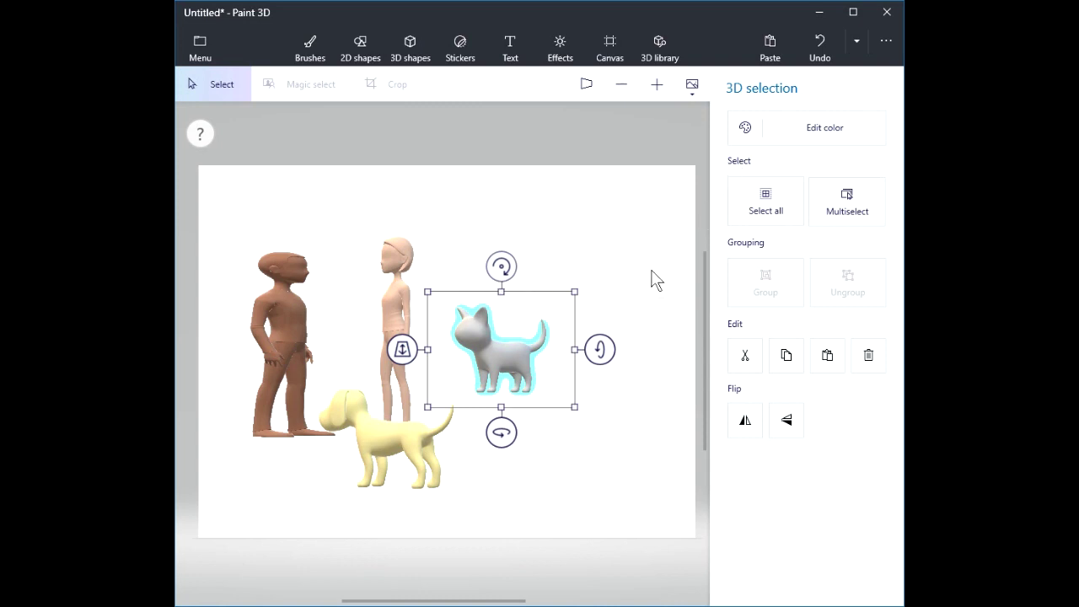
left_click(675, 319)
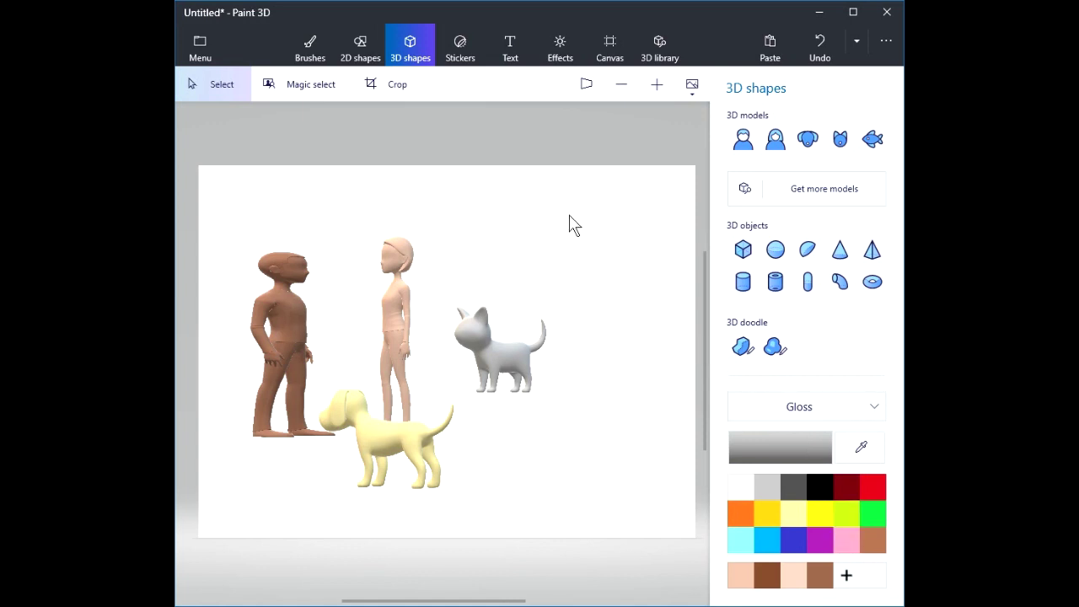
Select the man, woman, dog and cat together and delete them from the canvas.
left_click_drag(207, 174, 617, 539)
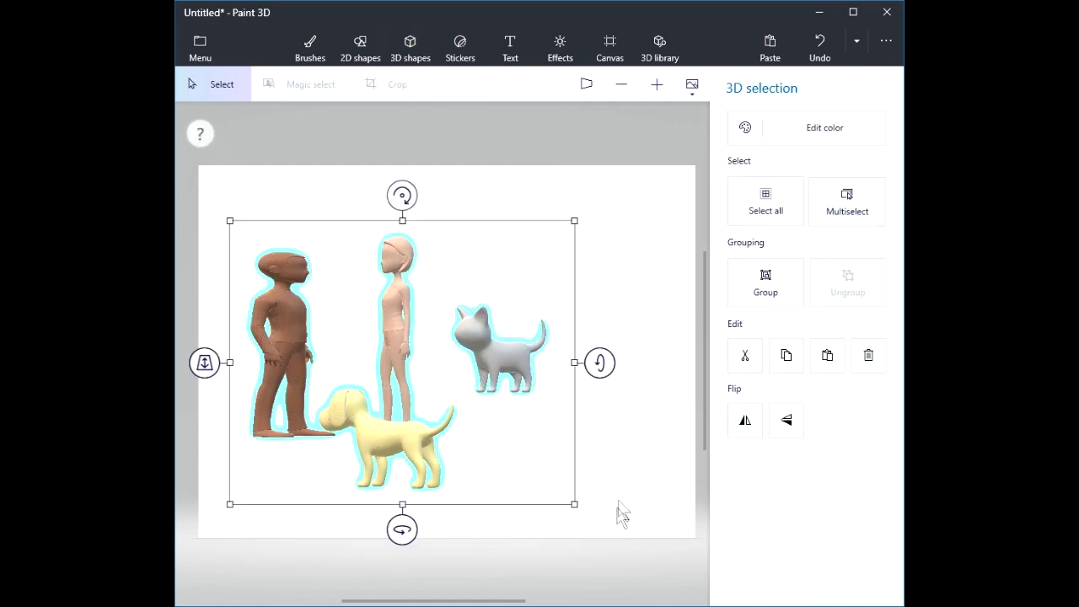
key("Delete")
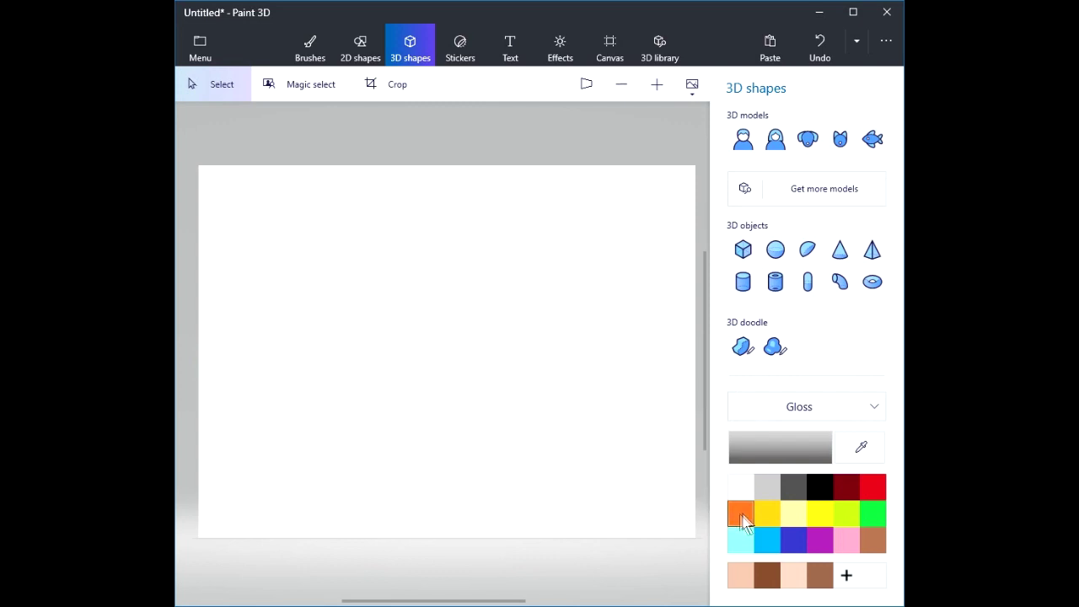
Place a large golden yellow fish model across the middle of the canvas, adjusting its position and rotation.
left_click(764, 511)
left_click(871, 142)
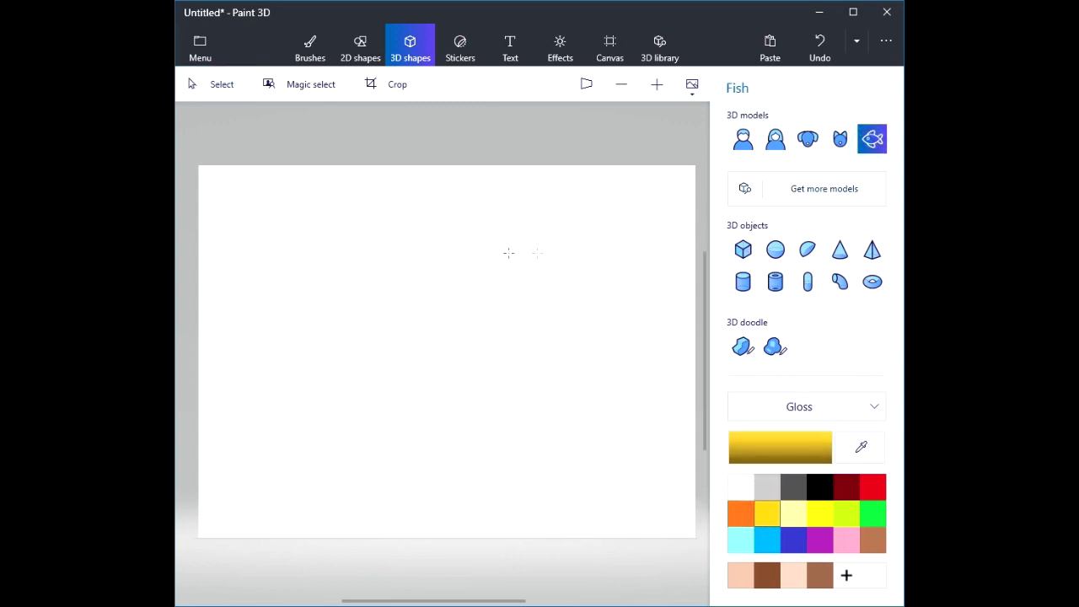
left_click_drag(315, 234, 672, 550)
left_click_drag(463, 320, 453, 358)
left_click_drag(486, 467, 559, 470)
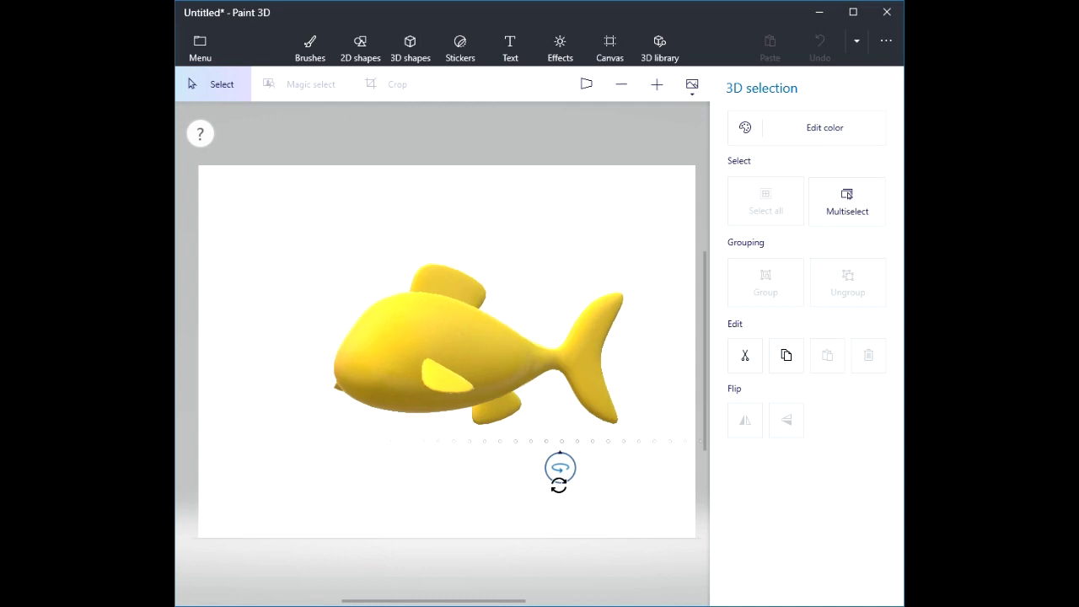
mouse_move(467, 348)
left_mouse_down()
mouse_move(435, 347)
mouse_move(449, 355)
left_mouse_up()
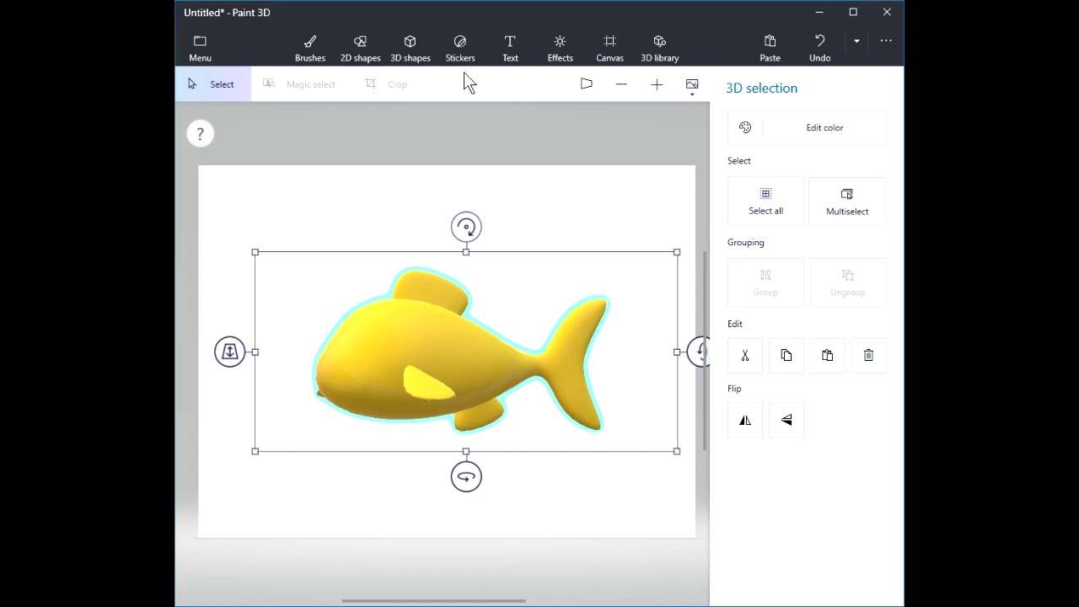
Try placing a small heart sticker on the side of the fish's head.
left_click(409, 43)
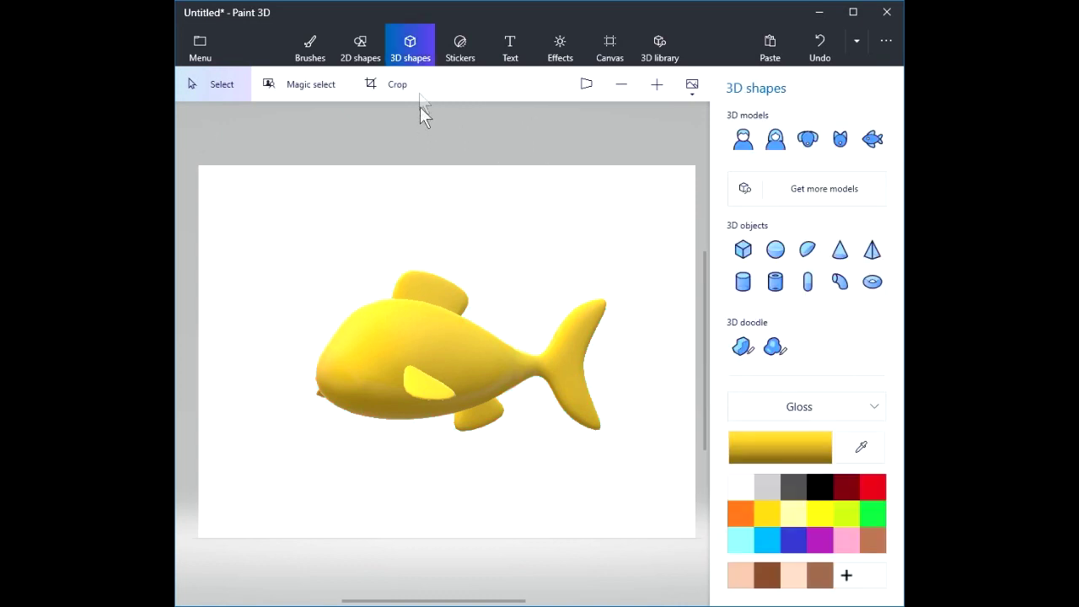
left_click(462, 51)
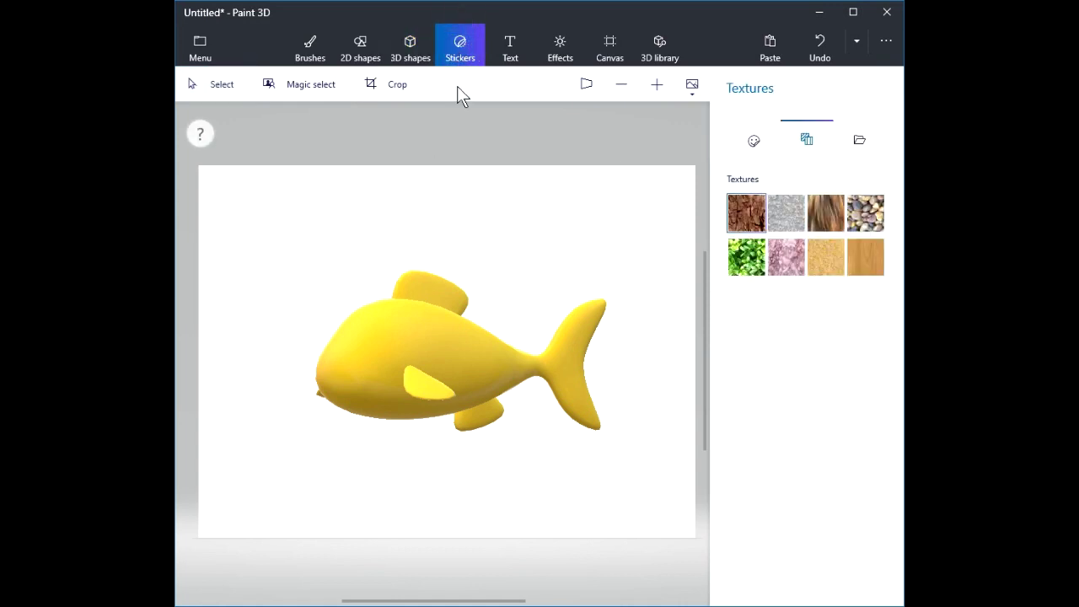
left_click(759, 145)
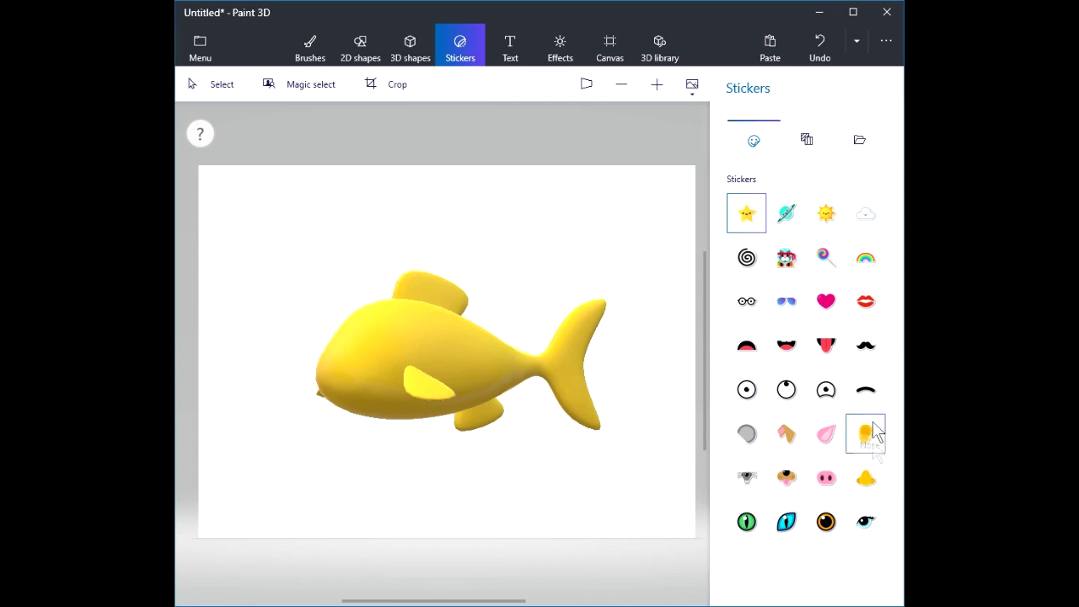
left_click(869, 309)
left_click(826, 301)
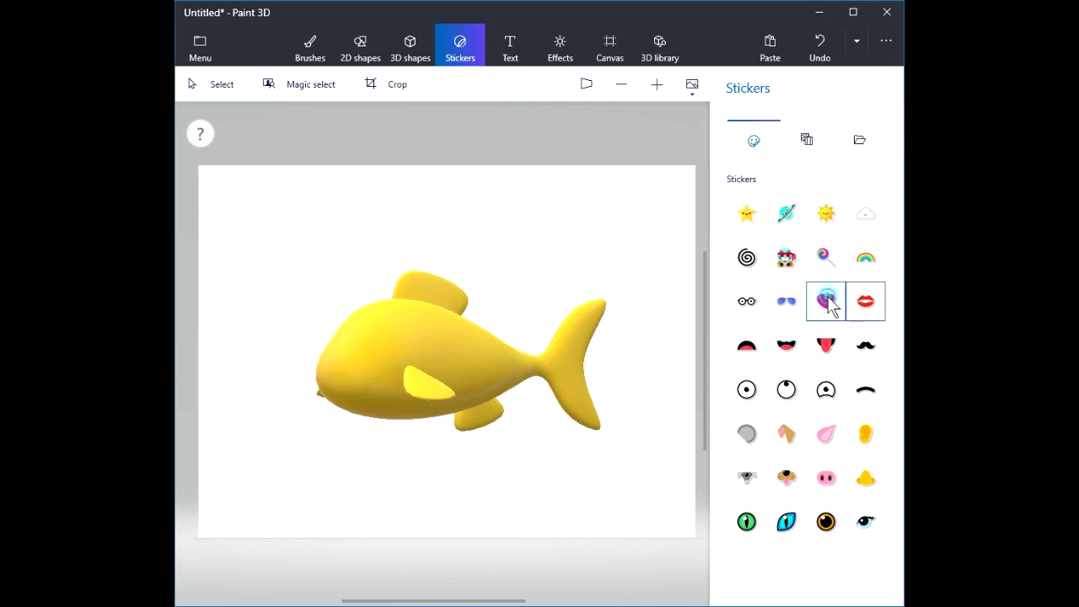
left_click(392, 332)
left_click_drag(323, 259, 399, 327)
left_click_drag(454, 386, 343, 357)
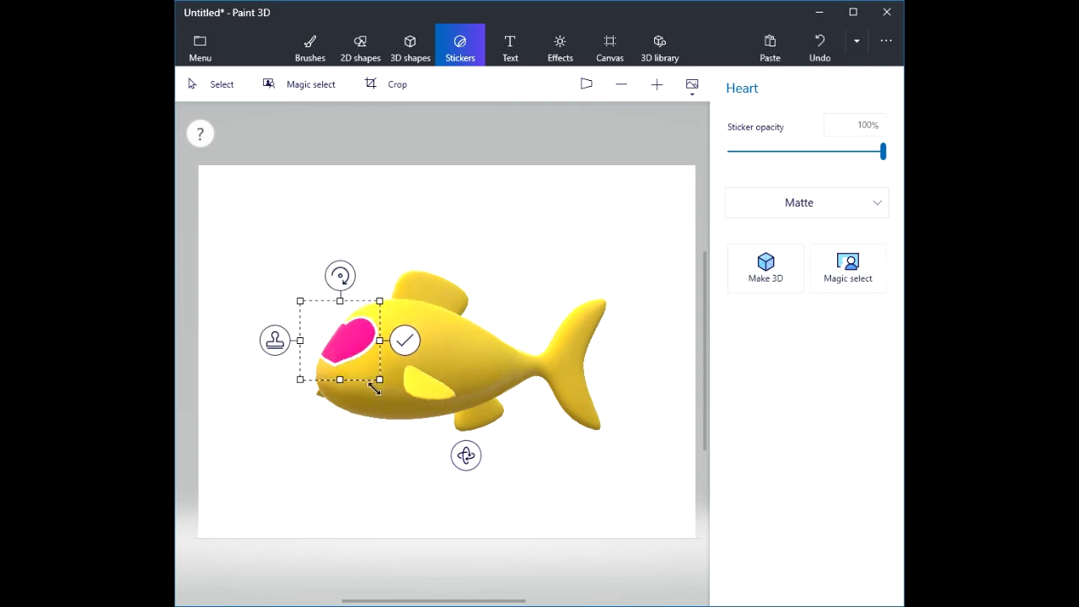
Turn the fish to face the viewer and apply the heart sticker at the centre of its face.
left_click_drag(462, 453, 535, 453)
left_click_drag(338, 331, 475, 356)
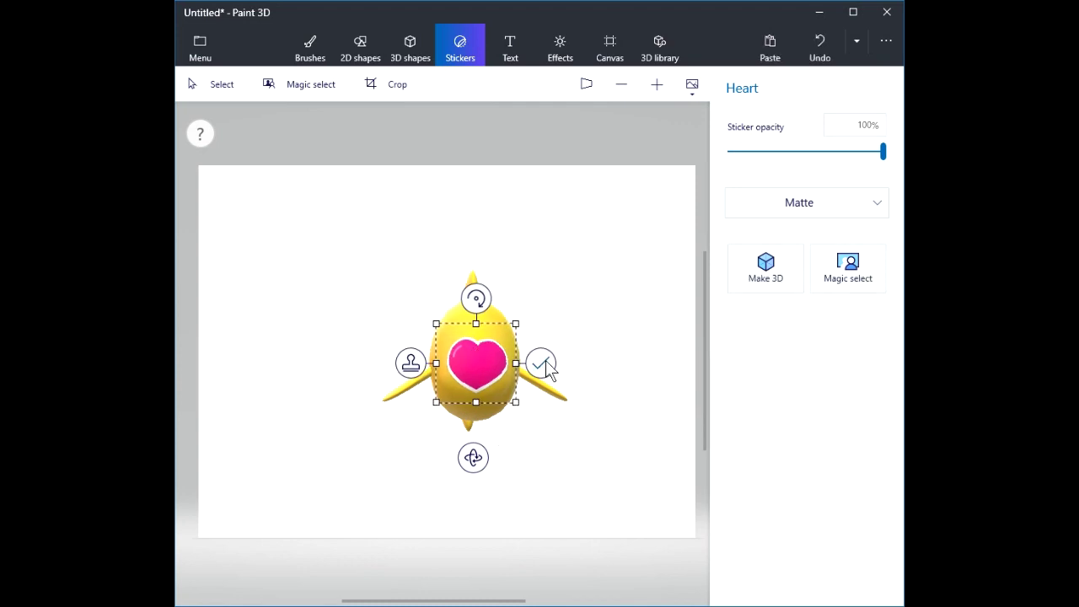
left_click(542, 365)
Undo the heart sticker and slightly adjust the fish's rotation about its vertical axis so it faces straight forward.
left_click(483, 369)
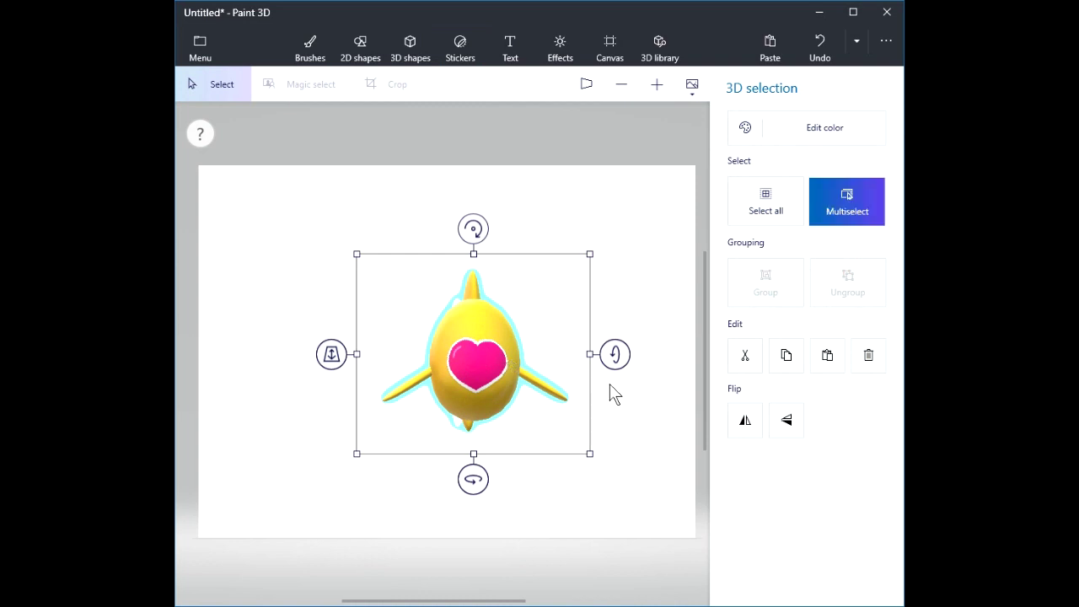
key("ctrl+z")
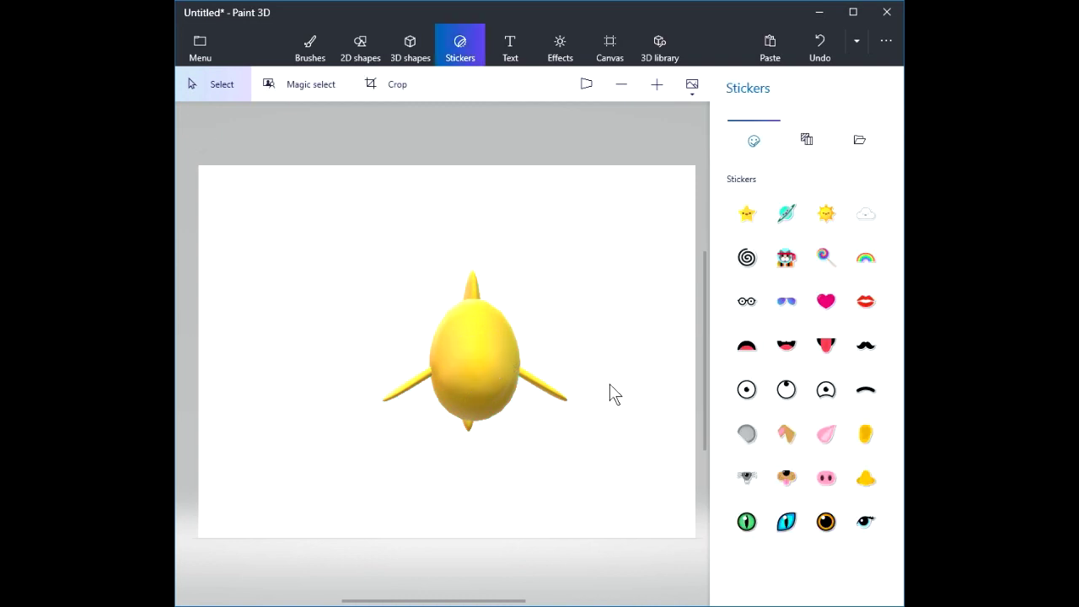
left_click(474, 381)
left_click_drag(477, 473, 475, 480)
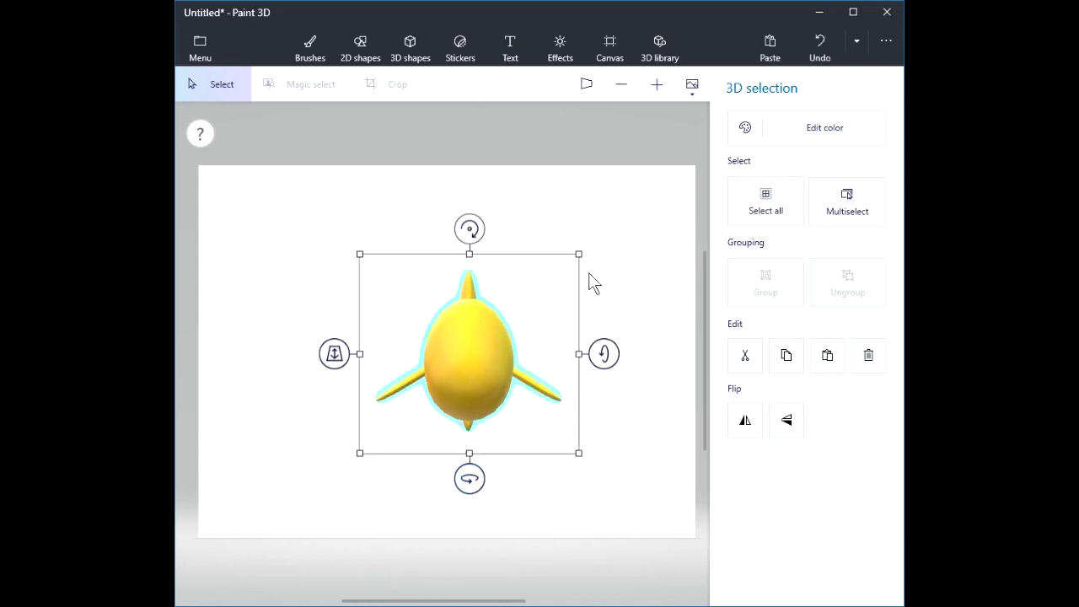
Apply a small Happy mouth sticker to the lower part of the fish's face.
left_click(459, 51)
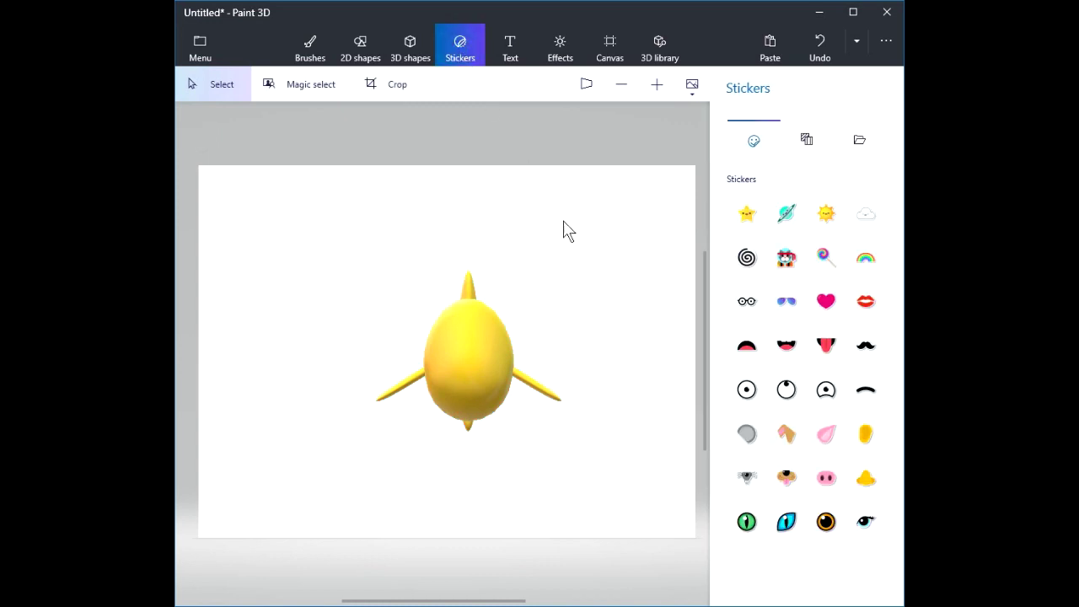
left_click(785, 349)
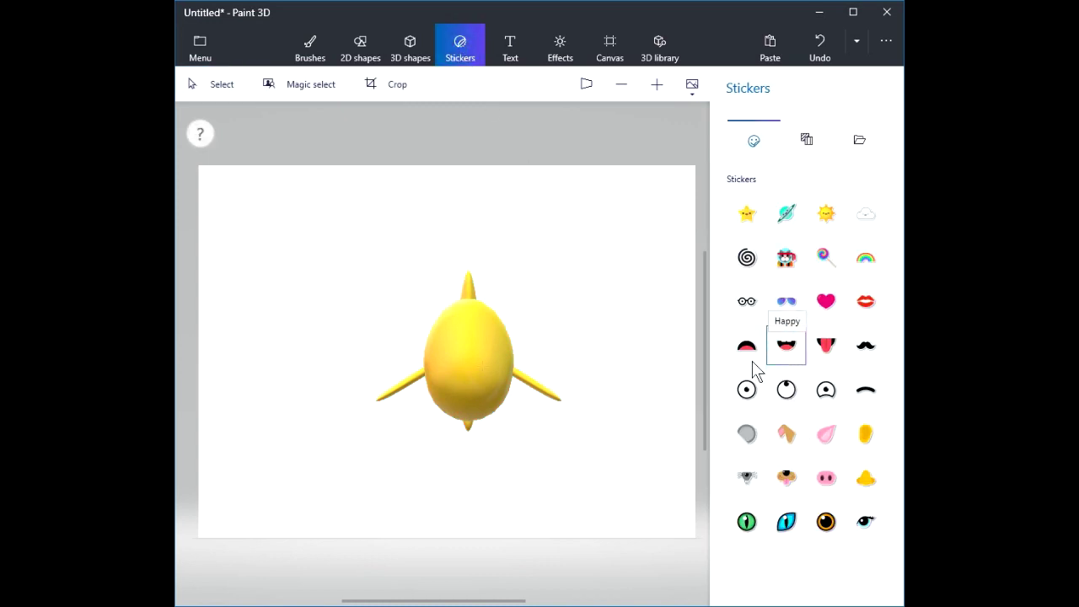
mouse_move(458, 361)
left_mouse_down()
mouse_move(489, 386)
mouse_move(468, 377)
left_mouse_up()
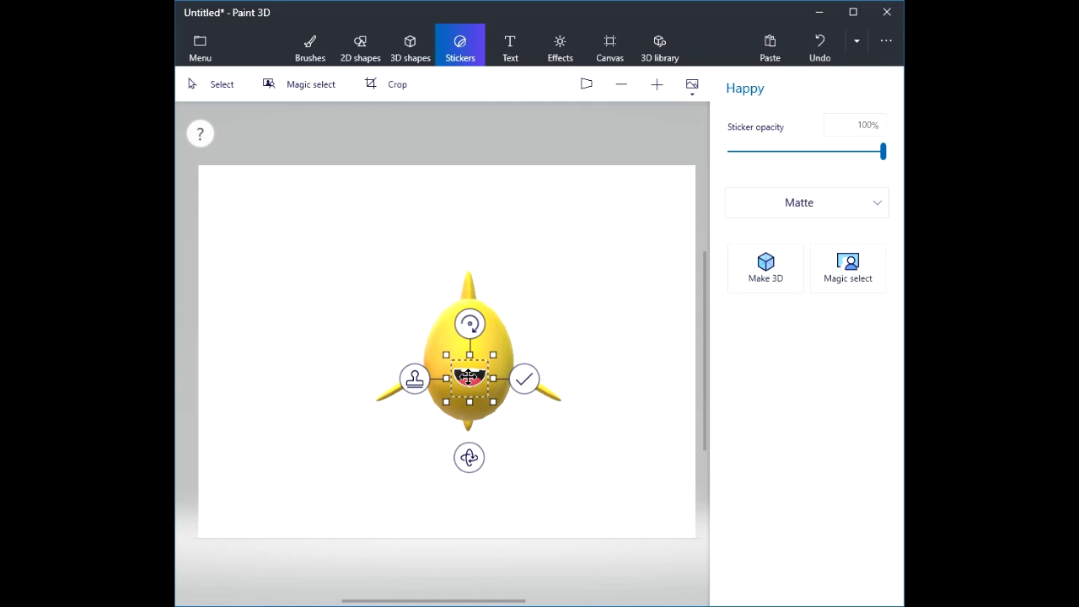
left_click(522, 379)
Apply a Glasses sticker just above the mouth on the fish's face, tilted slightly clockwise.
left_click(746, 304)
left_click_drag(443, 327, 501, 384)
left_click_drag(471, 351, 502, 339)
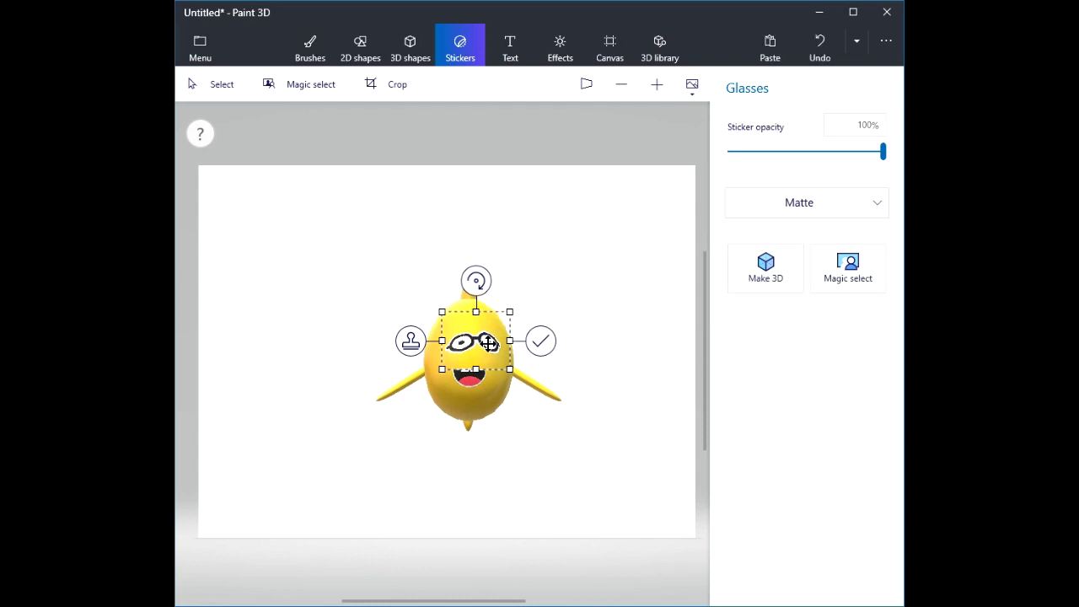
left_click_drag(487, 342, 481, 345)
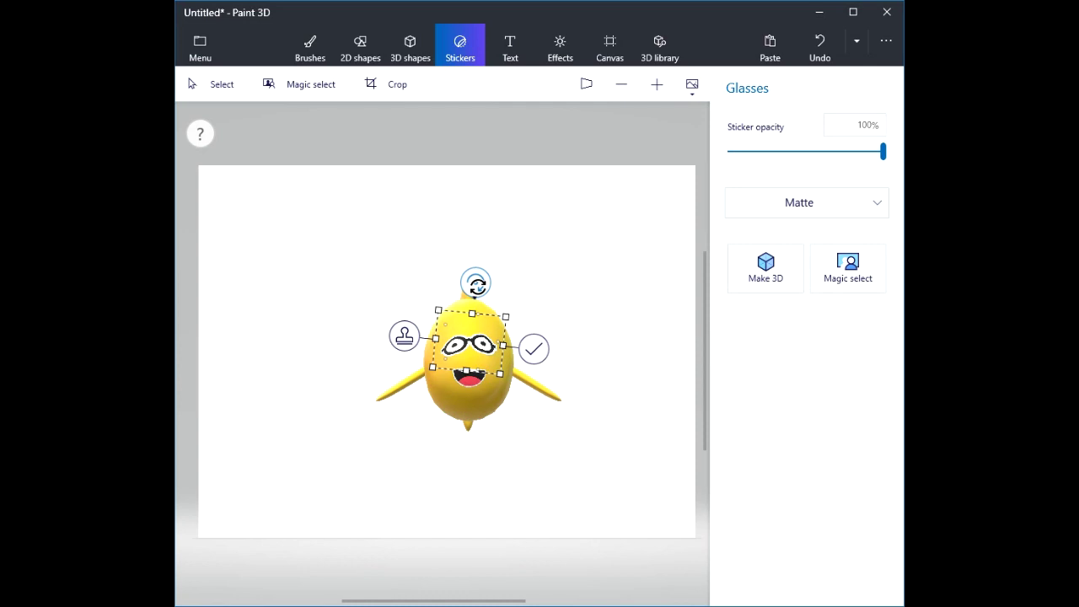
left_click(528, 346)
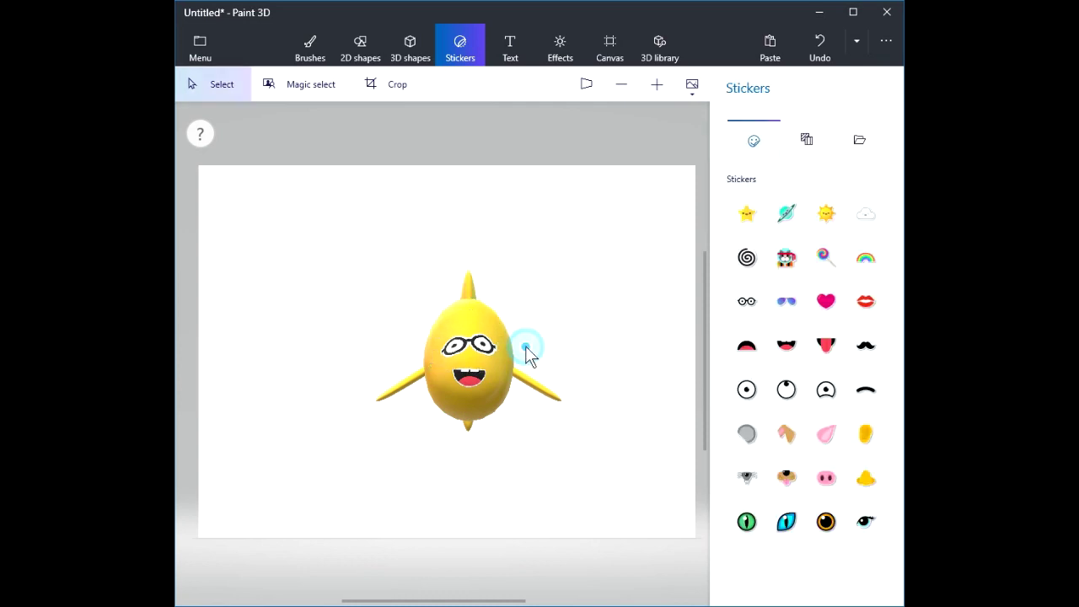
Rotate the fish so its face points down and slightly left, and move it to the left half of the canvas.
left_click(498, 383)
mouse_move(476, 482)
left_mouse_down()
mouse_move(527, 480)
mouse_move(414, 487)
mouse_move(455, 485)
left_mouse_up()
left_click_drag(640, 354, 642, 387)
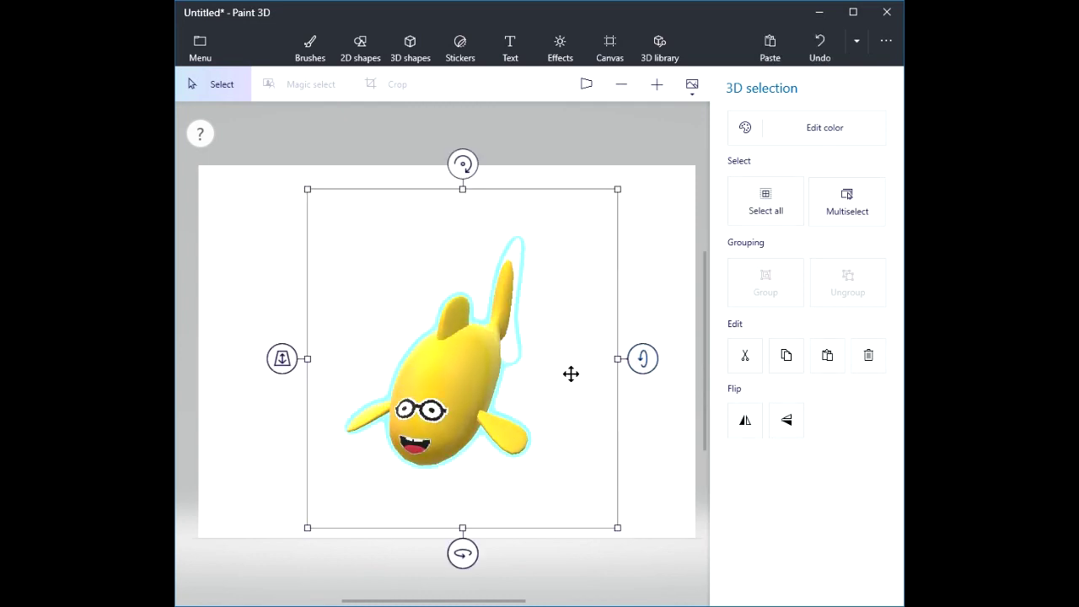
left_click_drag(557, 386, 540, 356)
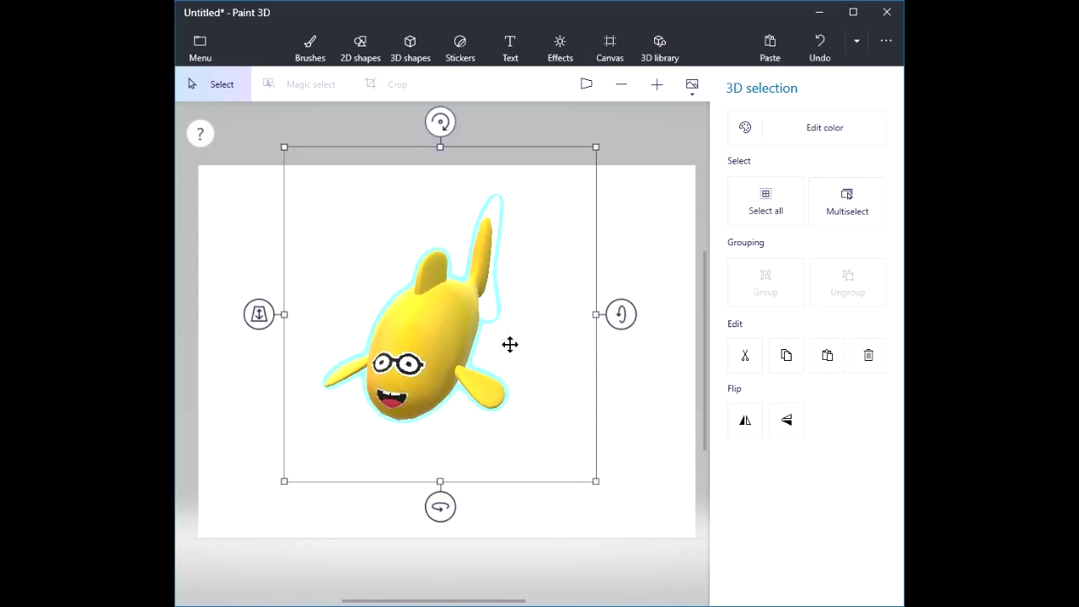
left_click_drag(528, 355, 455, 345)
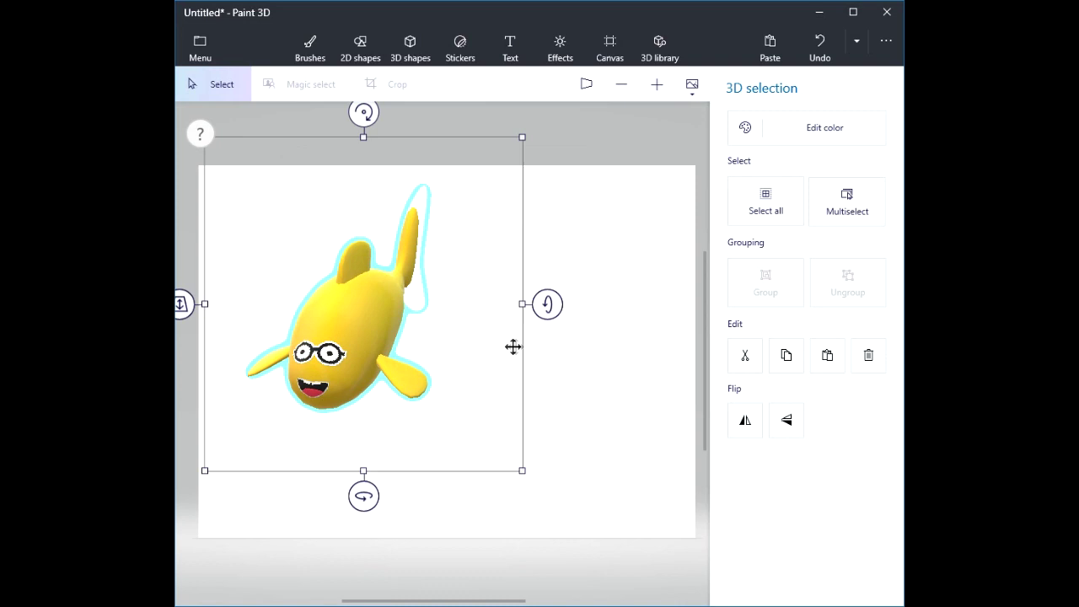
left_click(577, 245)
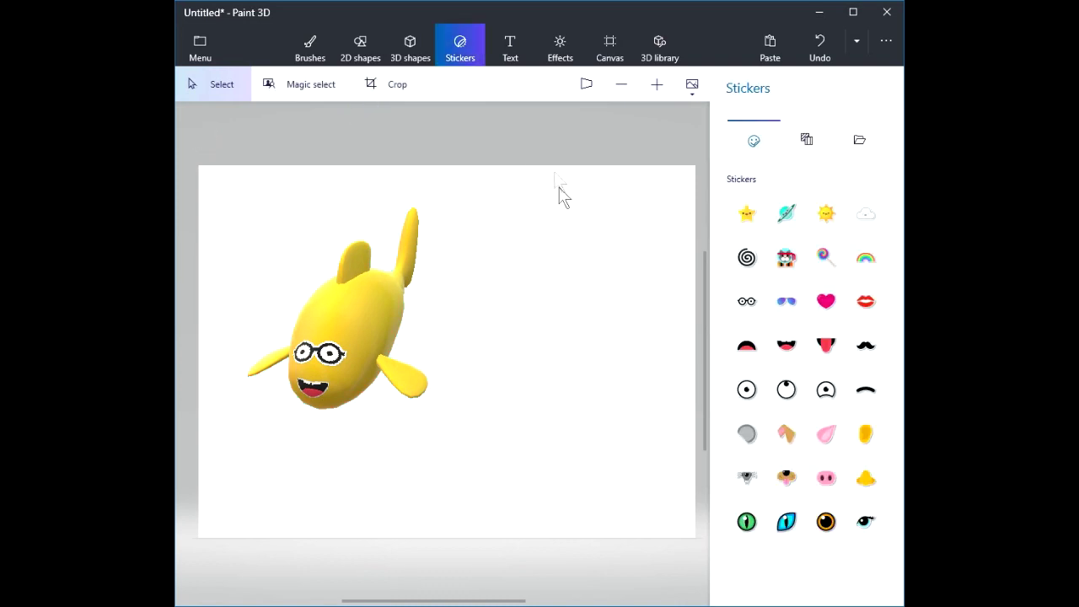
Draw a 3D sphere to the right of the fish and recolor it bright blue.
left_click(421, 49)
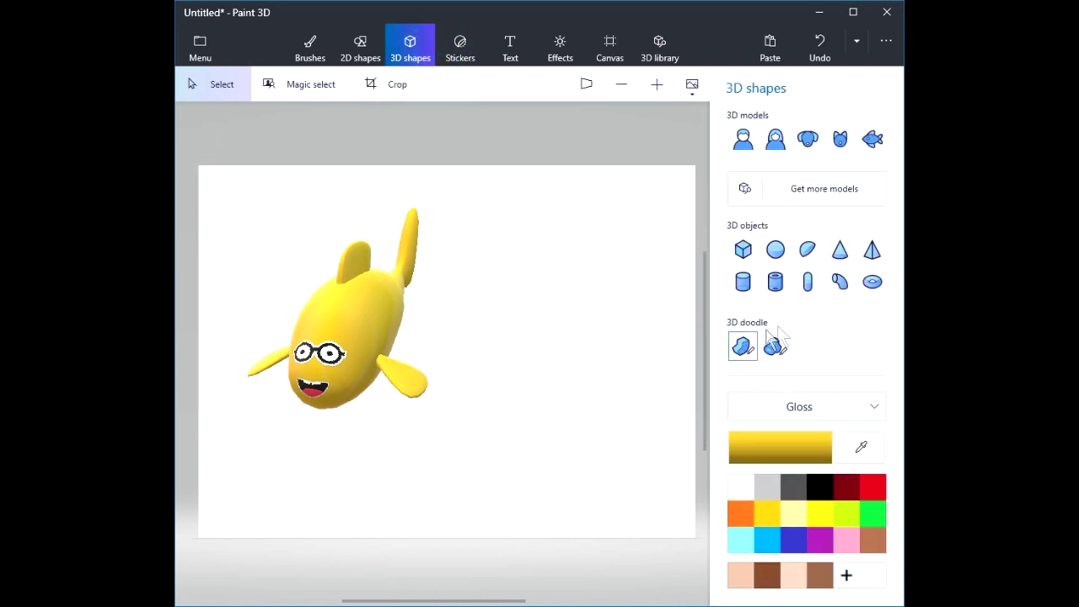
left_click(774, 249)
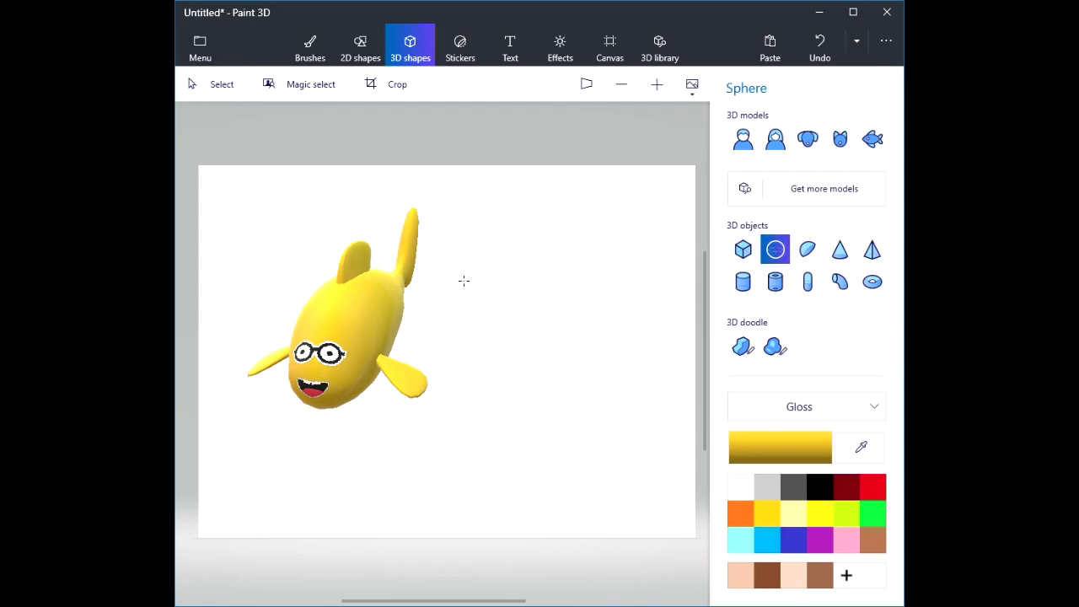
left_click_drag(505, 277, 627, 392)
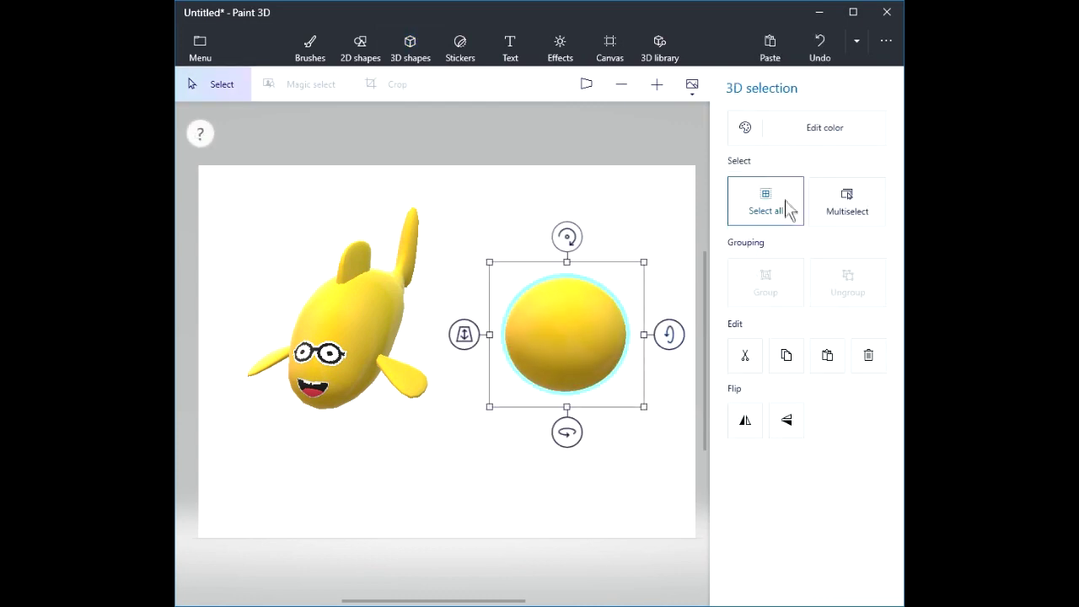
left_click(812, 138)
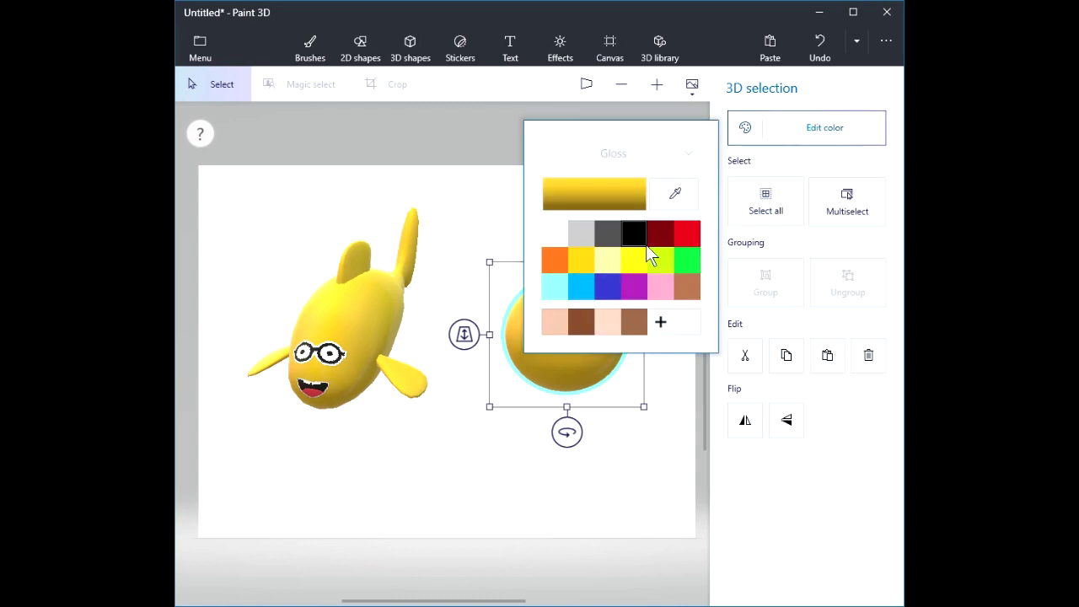
left_click(582, 286)
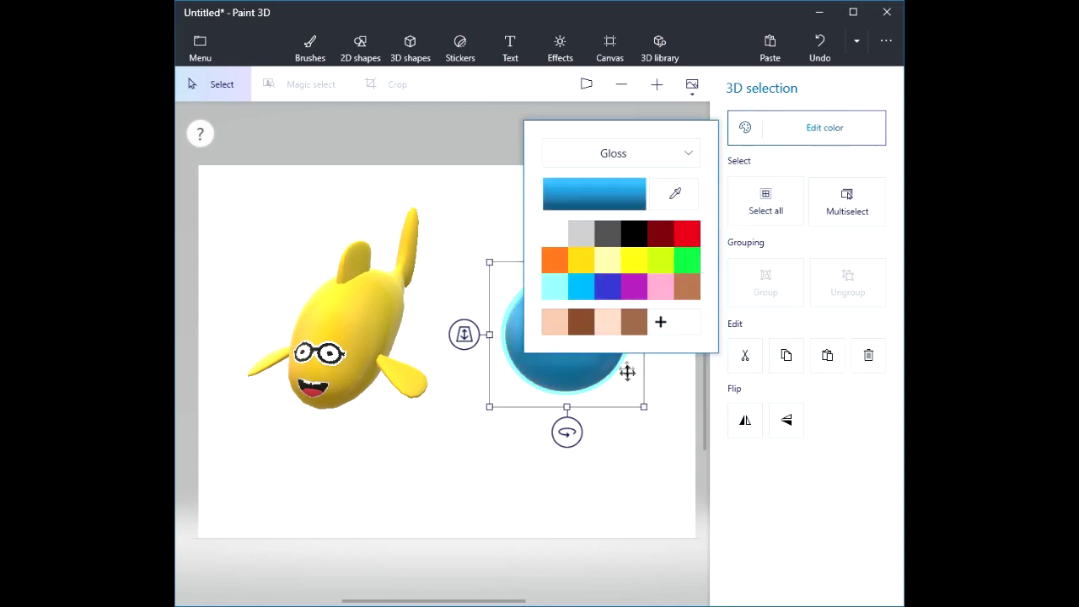
left_click(504, 145)
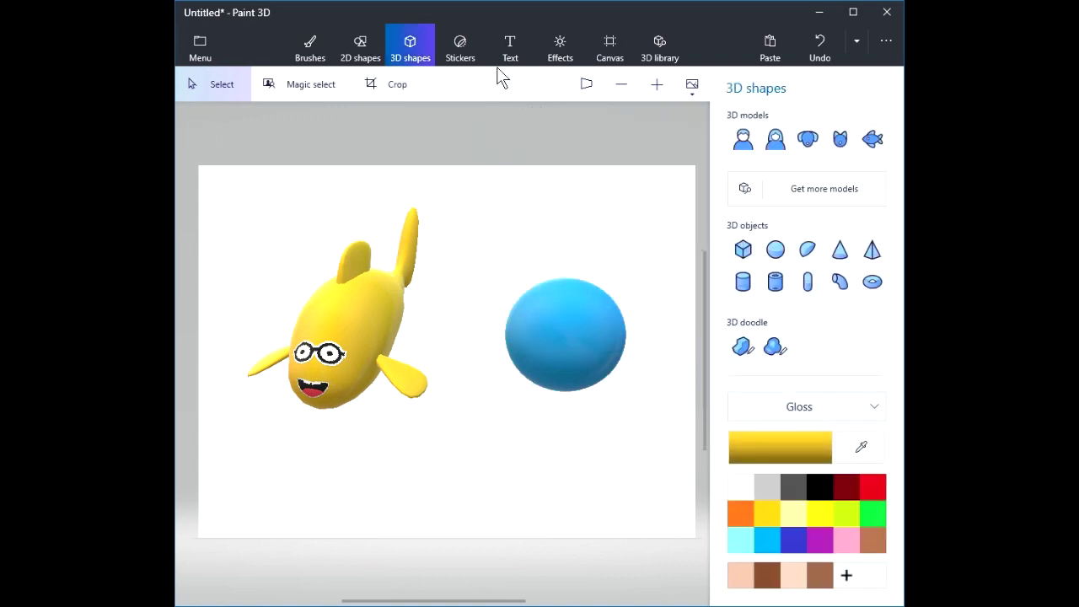
Apply a Star sticker to the left side of the blue sphere.
left_click(460, 49)
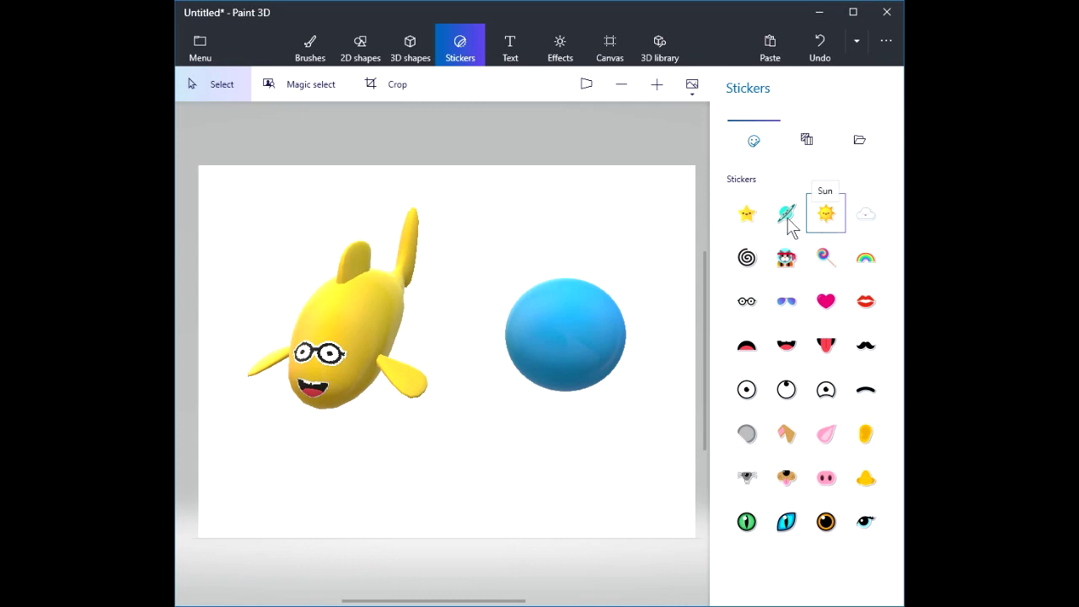
left_click(750, 216)
left_click_drag(553, 321, 619, 384)
left_click_drag(584, 351, 531, 328)
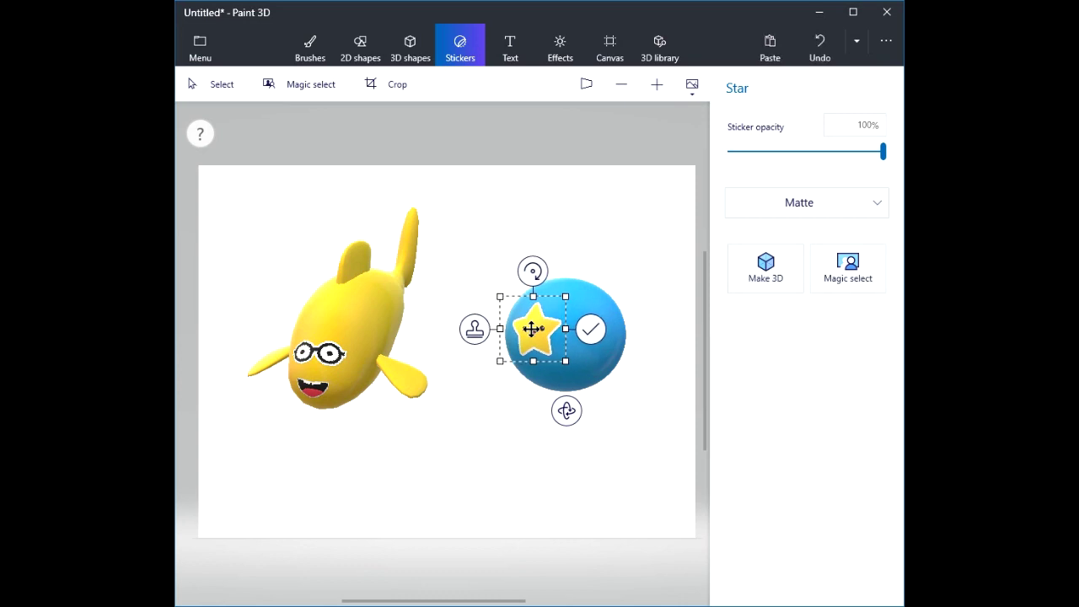
left_click(616, 412)
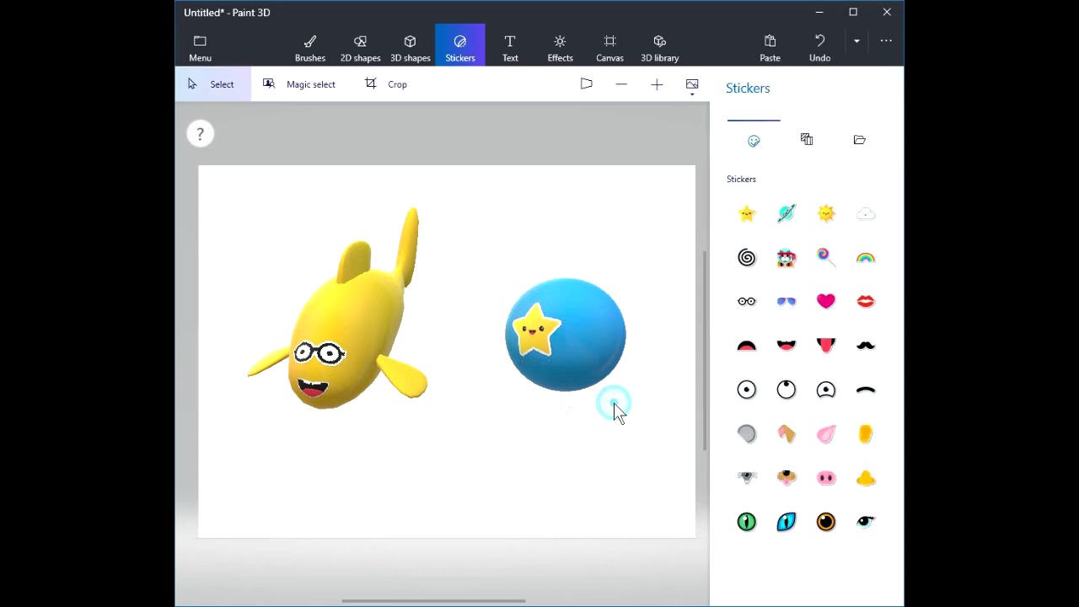
Rotate the sphere about its vertical axis so the star moves to its right side, and move it to the upper part of the canvas.
left_click(557, 361)
left_click_drag(566, 433, 608, 433)
left_click_drag(539, 337, 498, 240)
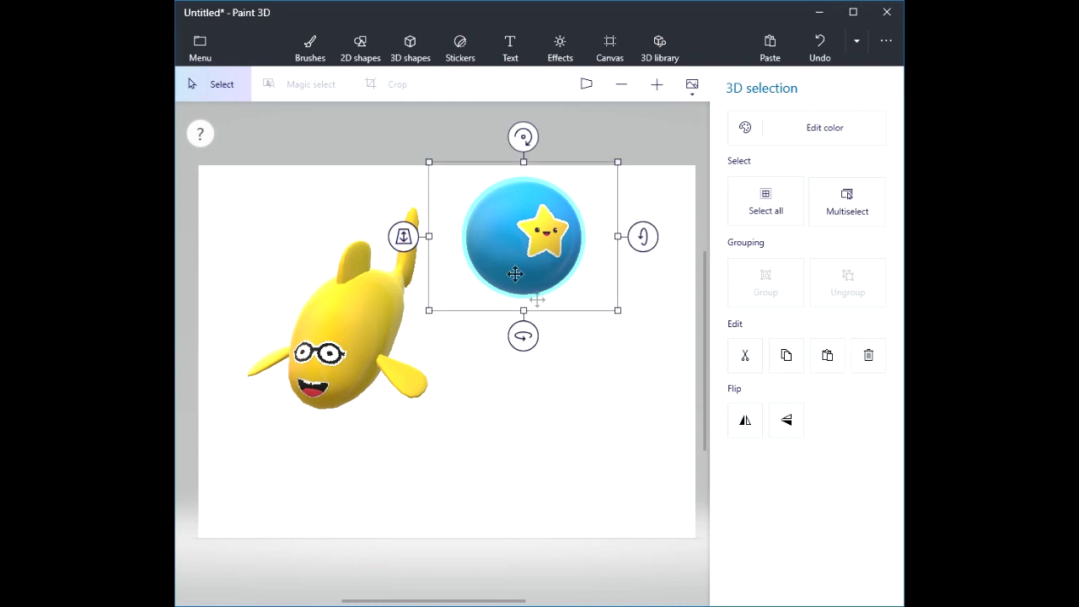
left_click(582, 339)
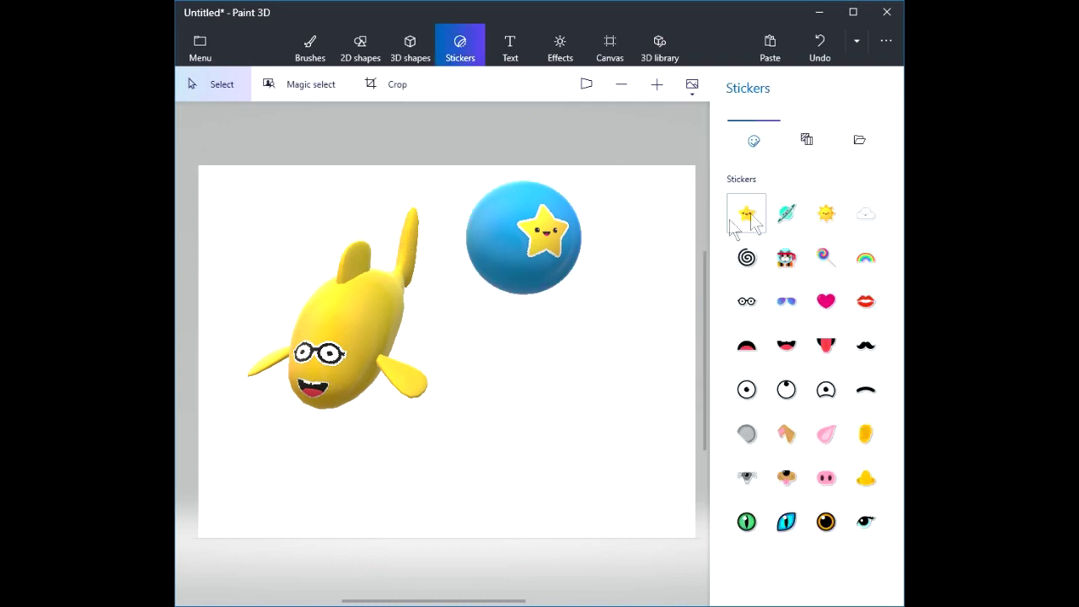
Place a Cloud sticker on the blank canvas below the blue sphere, enlarging it to about the sphere's width.
left_click(866, 217)
mouse_move(351, 301)
left_mouse_down()
mouse_move(387, 342)
mouse_move(444, 347)
mouse_move(378, 278)
mouse_move(410, 324)
mouse_move(479, 331)
left_mouse_up()
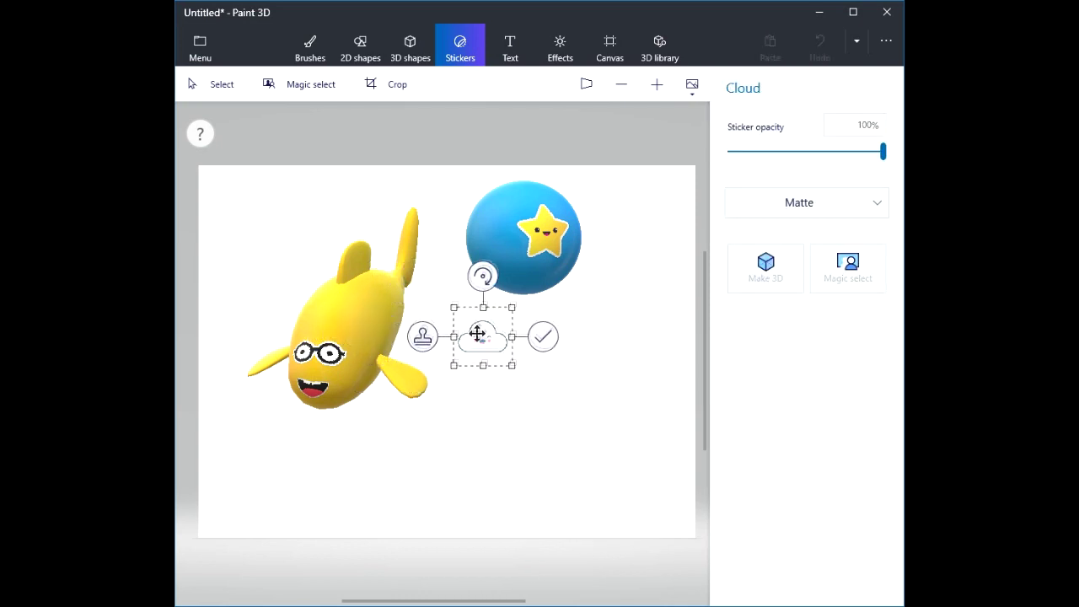
left_click_drag(512, 363, 597, 439)
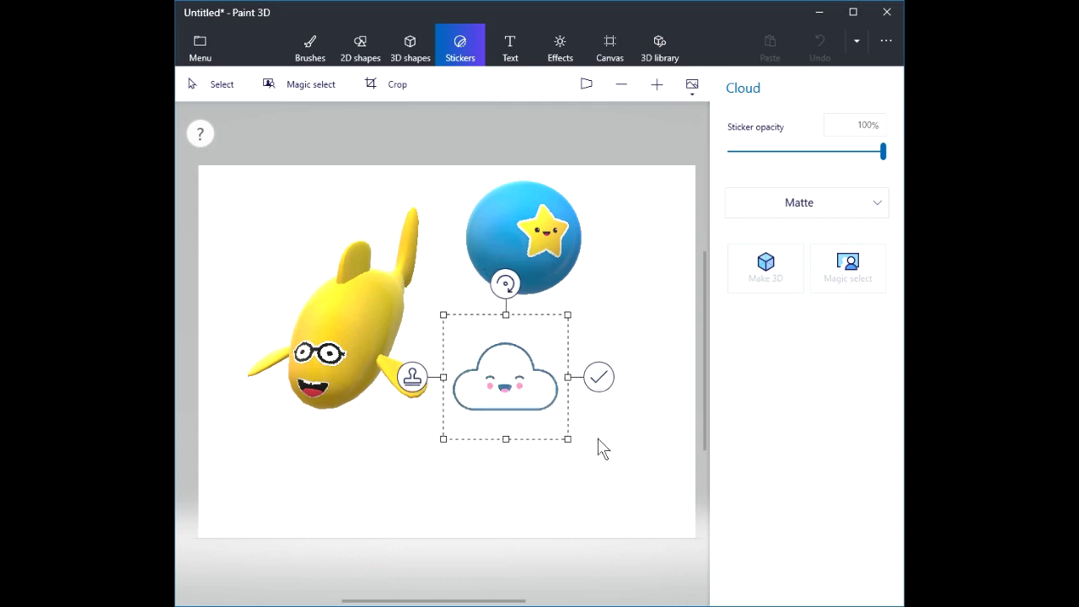
left_click_drag(509, 370, 527, 372)
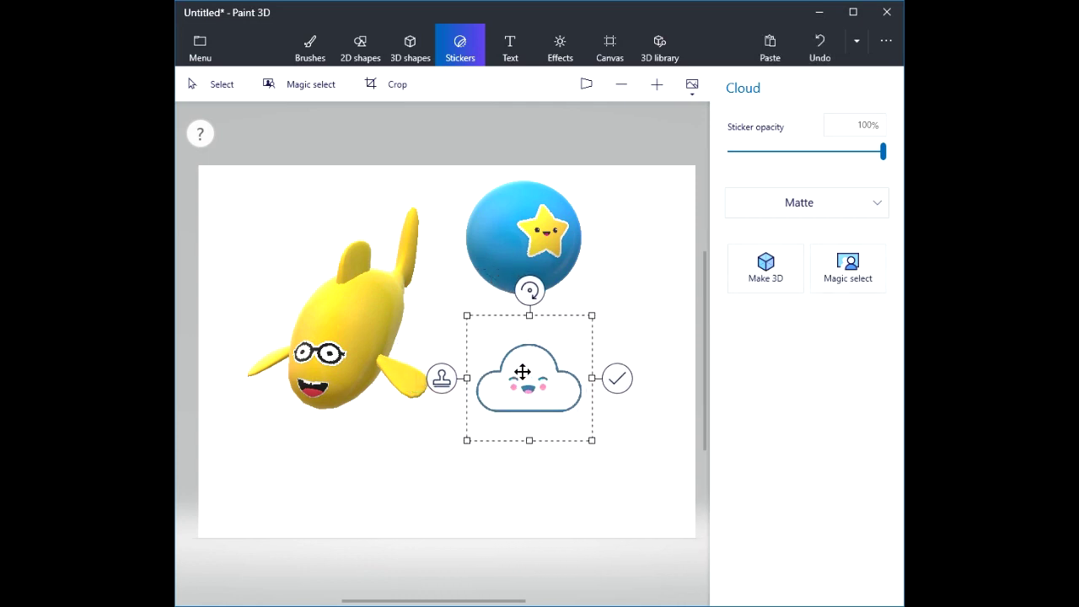
left_click(430, 316)
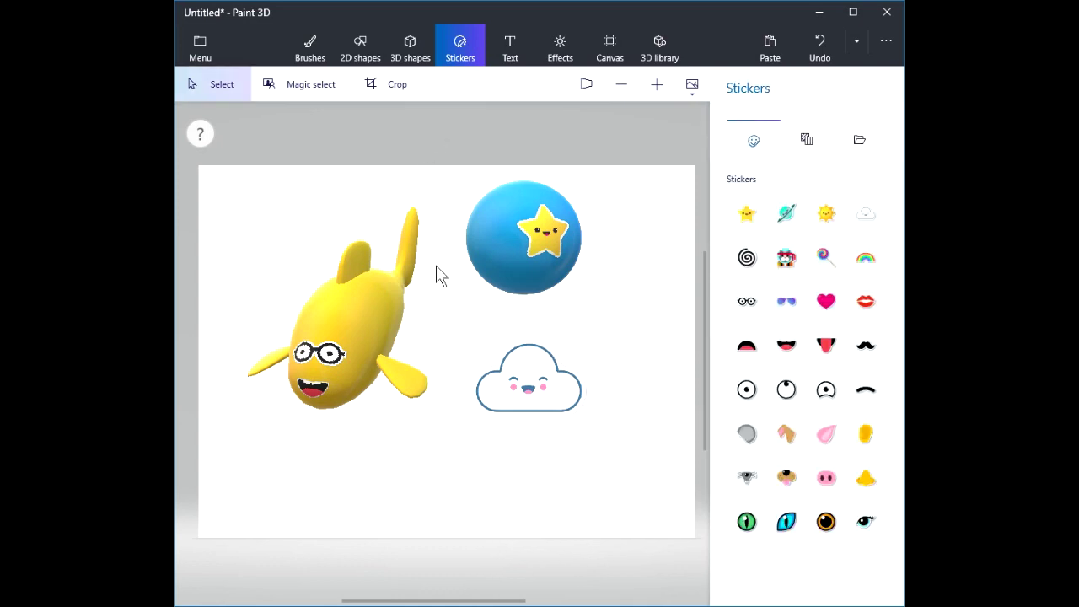
In 3D view, move the fish left and the blue sphere right, away from the flat cloud, and return to the flat view.
left_click(588, 85)
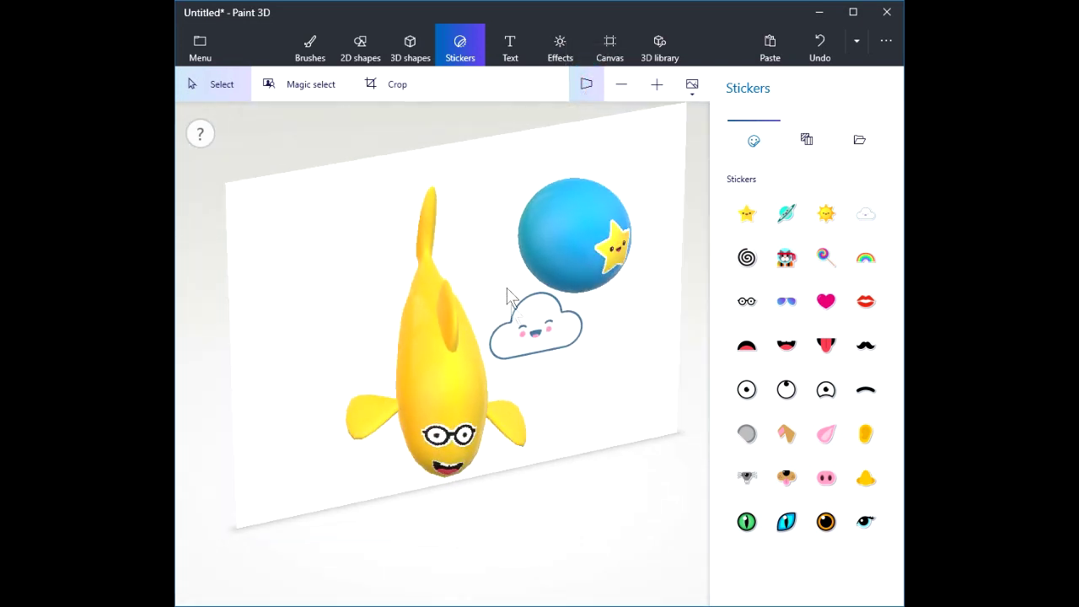
left_click(442, 379)
left_click_drag(445, 386, 366, 380)
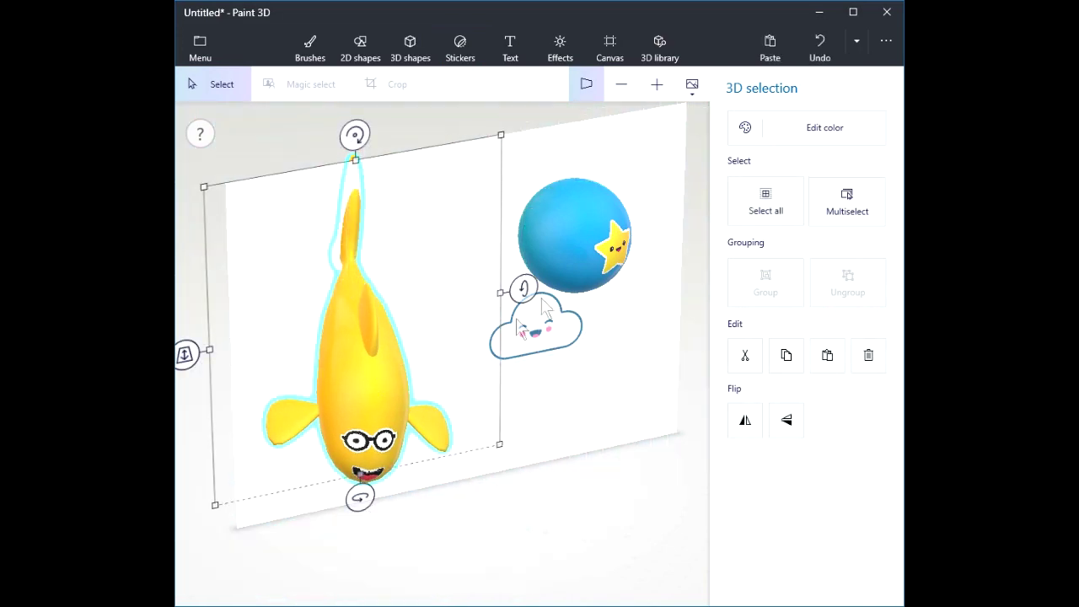
left_click(574, 227)
left_click_drag(570, 225, 629, 227)
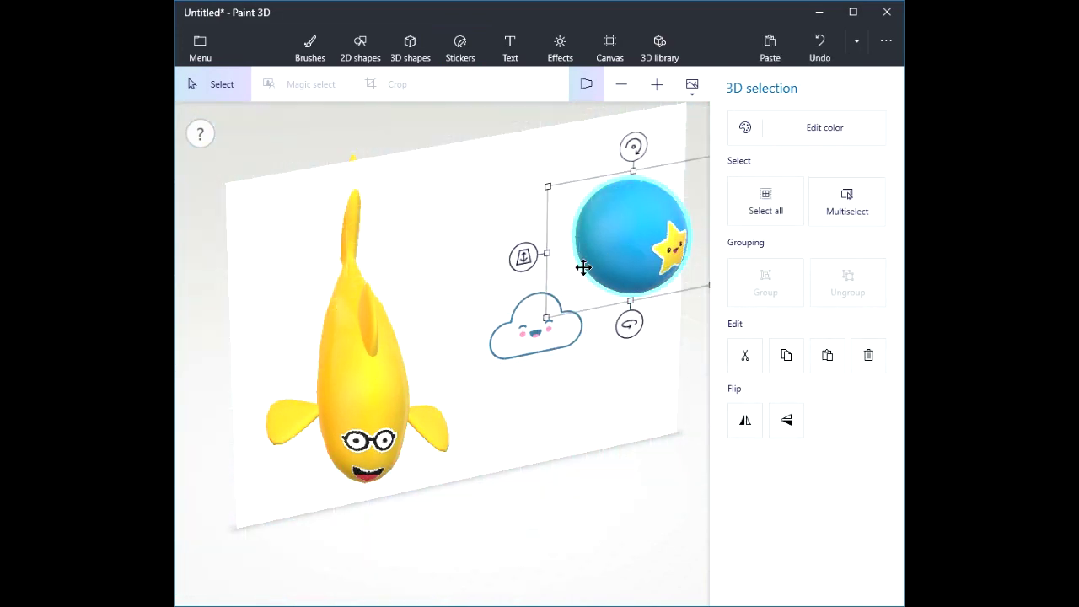
left_click(522, 337)
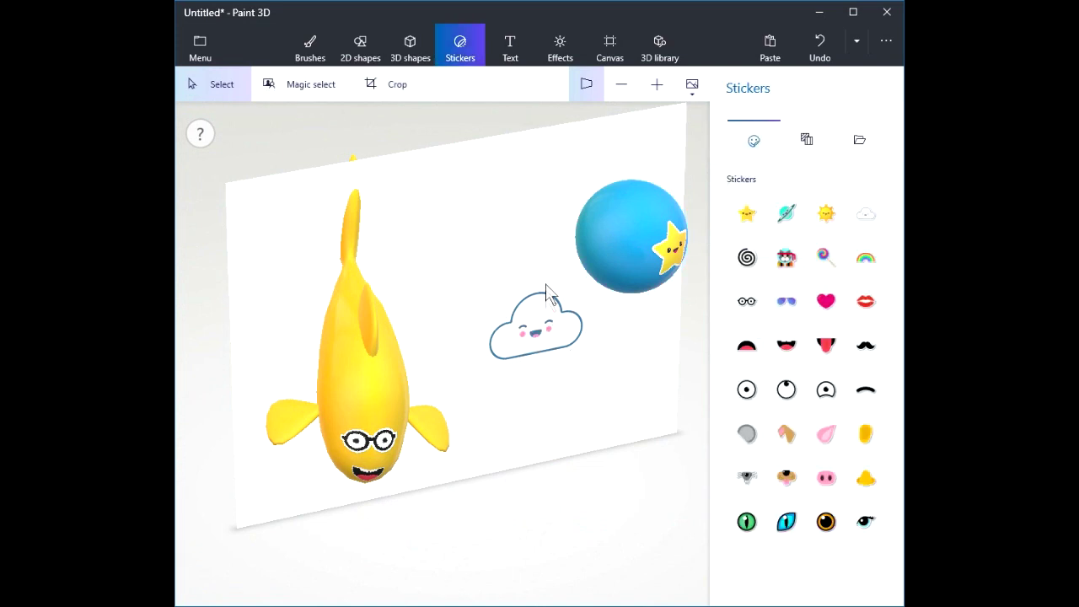
left_click(590, 82)
left_click(290, 321)
left_click_drag(290, 319, 328, 328)
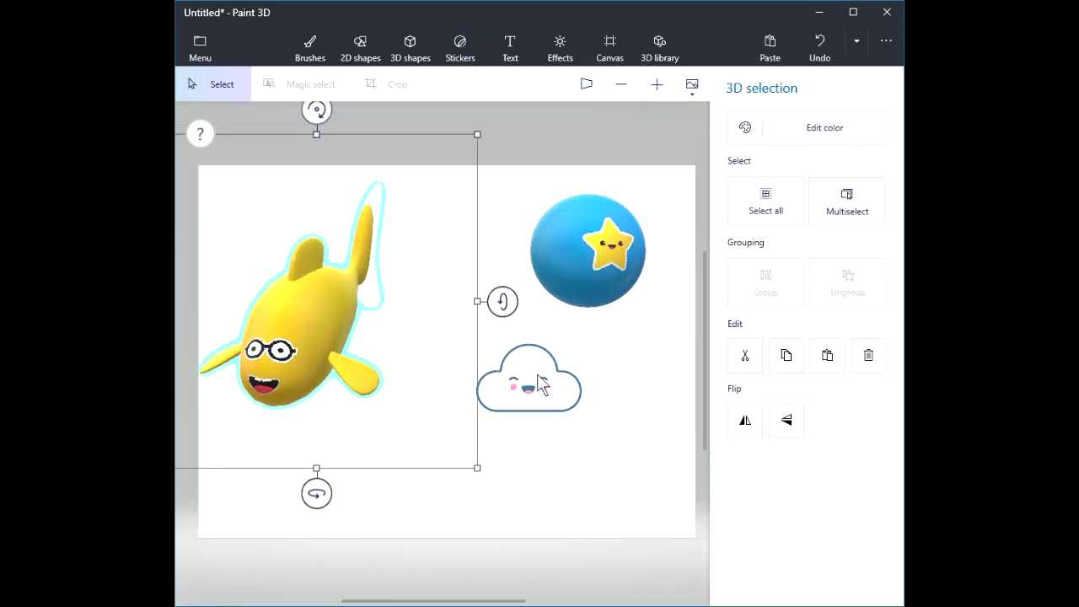
left_click(630, 356)
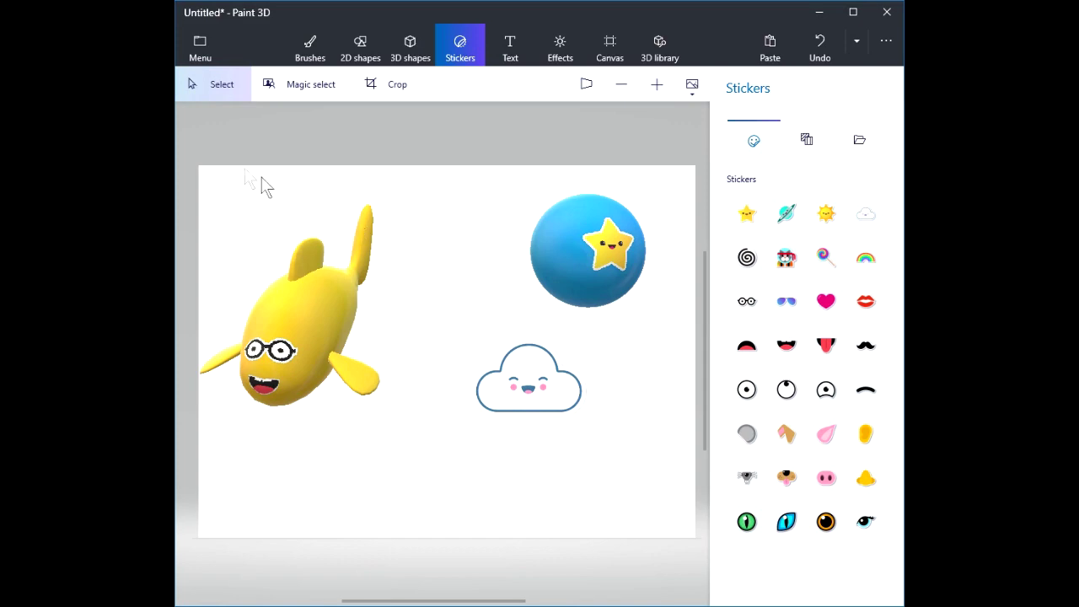
Start a new blank project, discarding the current drawing.
left_click(205, 51)
left_click(233, 88)
left_click(515, 346)
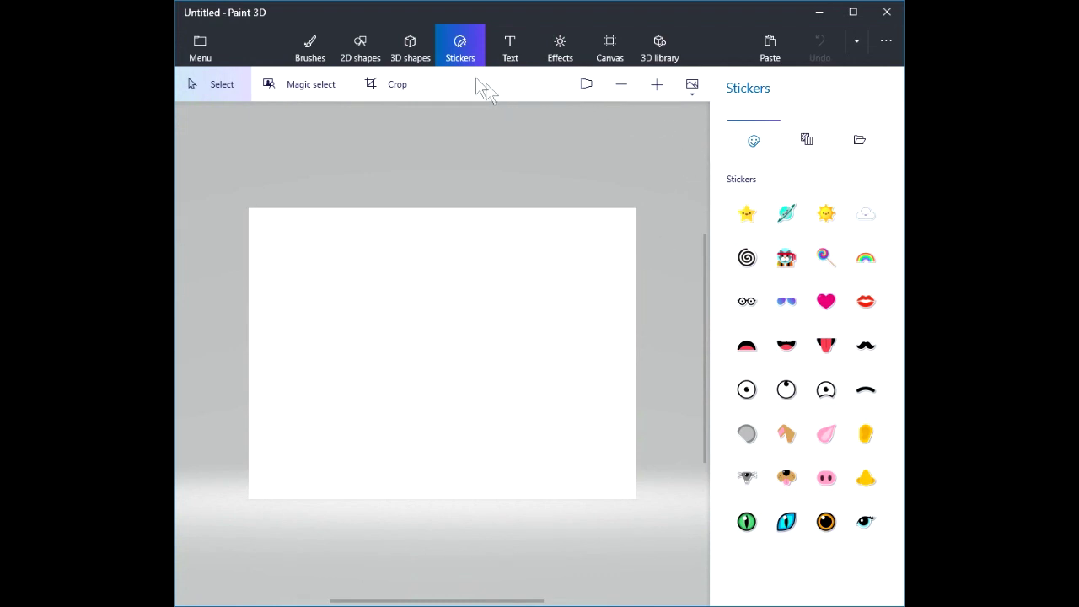
Draw a yellow 3D doughnut in the middle of the canvas and rotate it into a diagonal tilt with its hole showing.
left_click(421, 56)
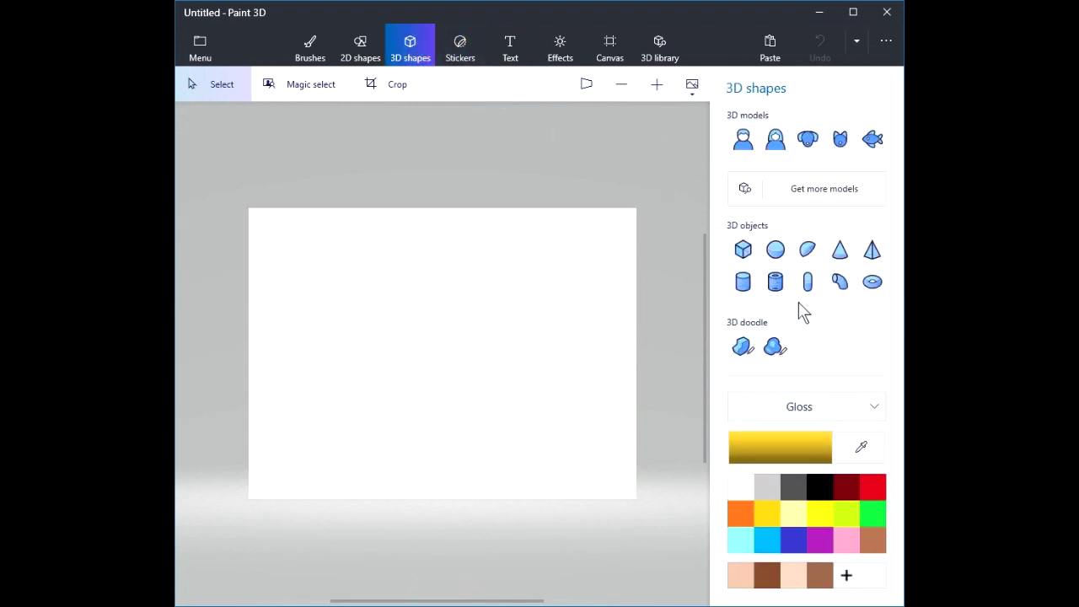
left_click(873, 286)
left_click_drag(351, 288, 540, 397)
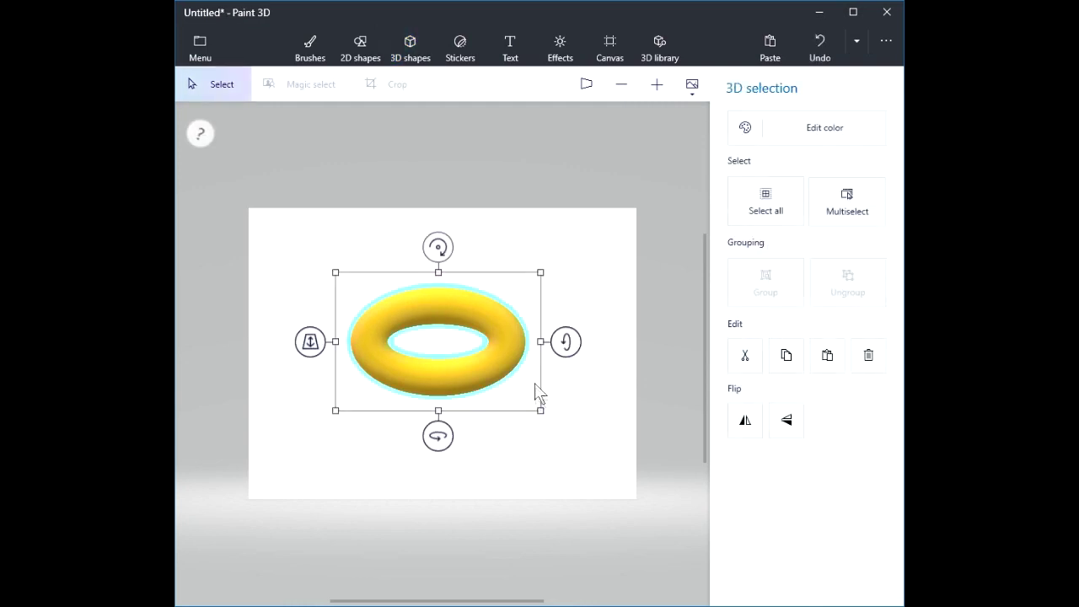
mouse_move(565, 341)
left_mouse_down()
mouse_move(565, 370)
mouse_move(566, 345)
left_mouse_up()
left_click_drag(438, 436, 483, 429)
left_click_drag(436, 269, 435, 227)
left_click_drag(494, 323, 503, 346)
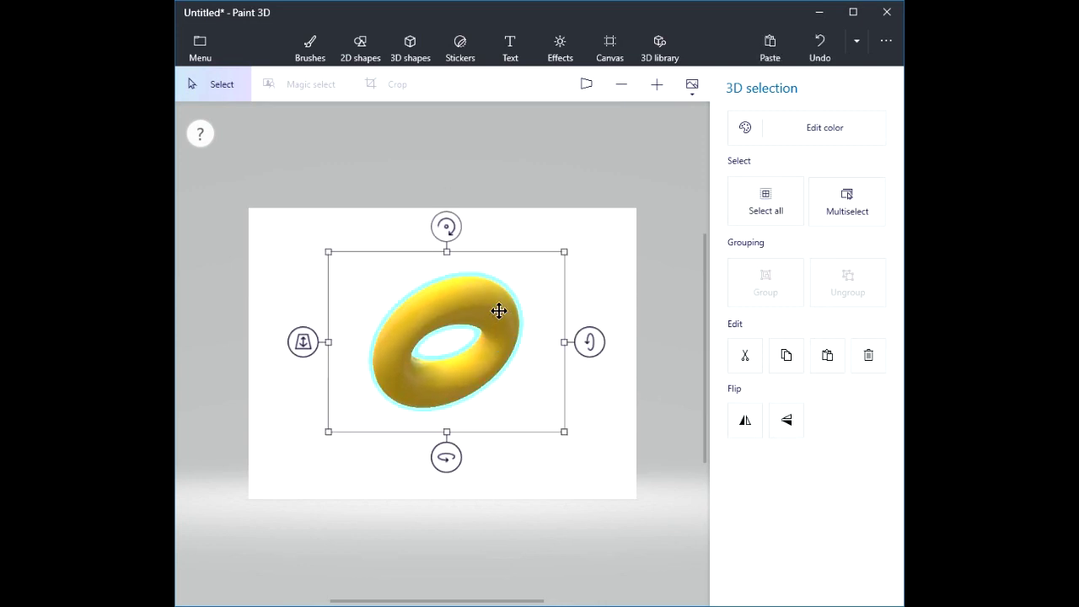
Apply the Wood texture to the doughnut and stretch it to cover most of the ring.
left_click(462, 53)
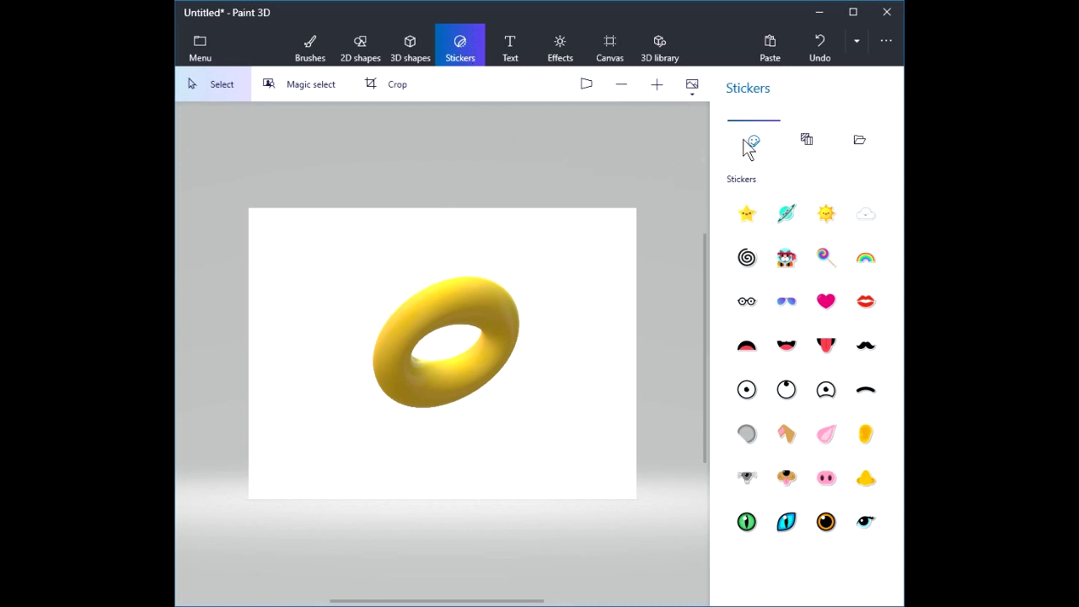
left_click(805, 141)
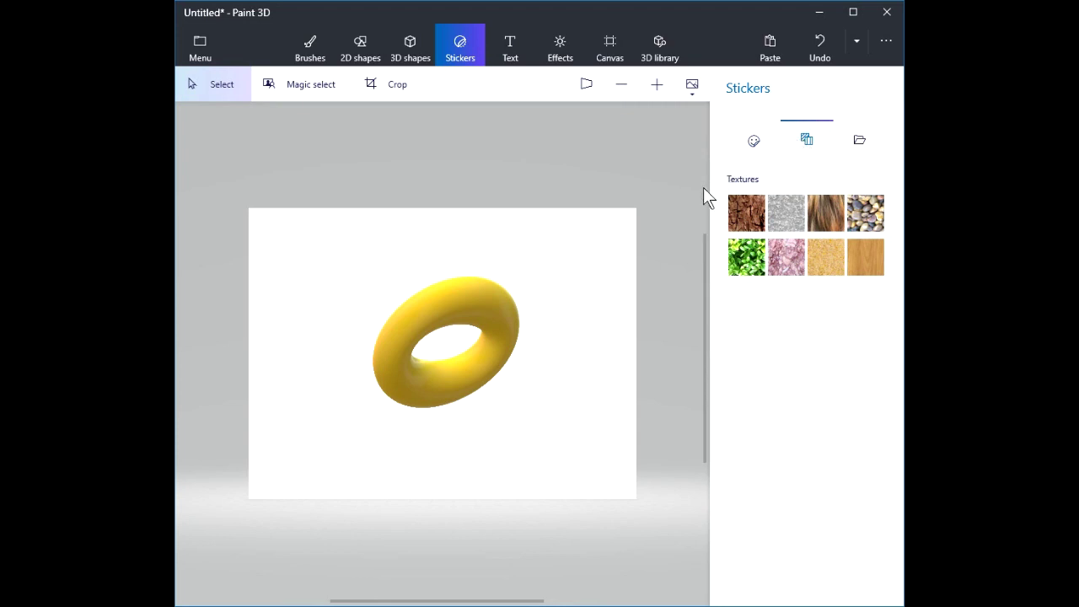
left_click(864, 262)
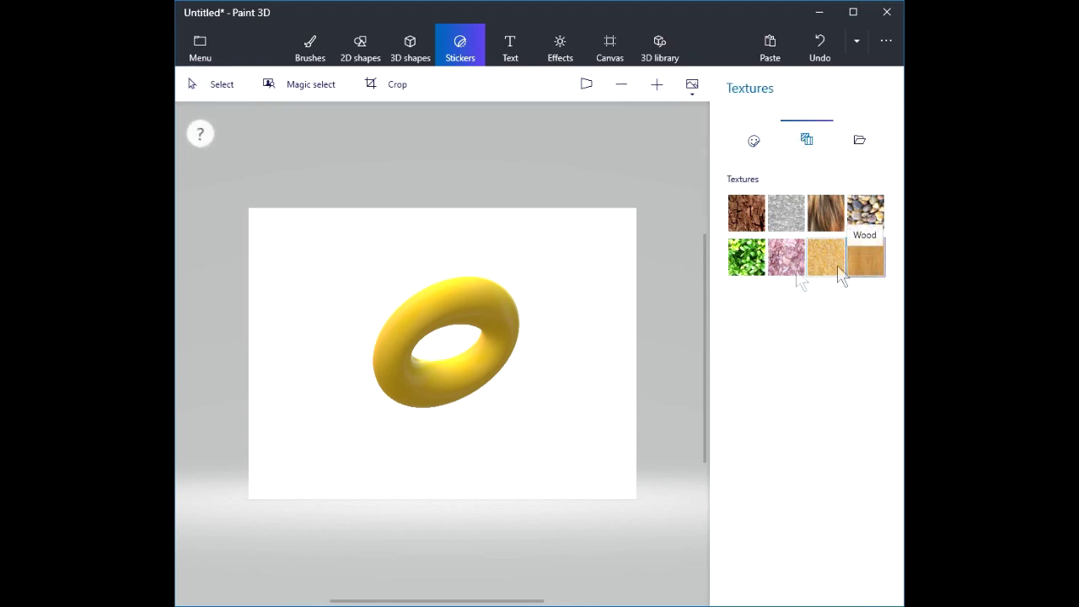
left_click(469, 298)
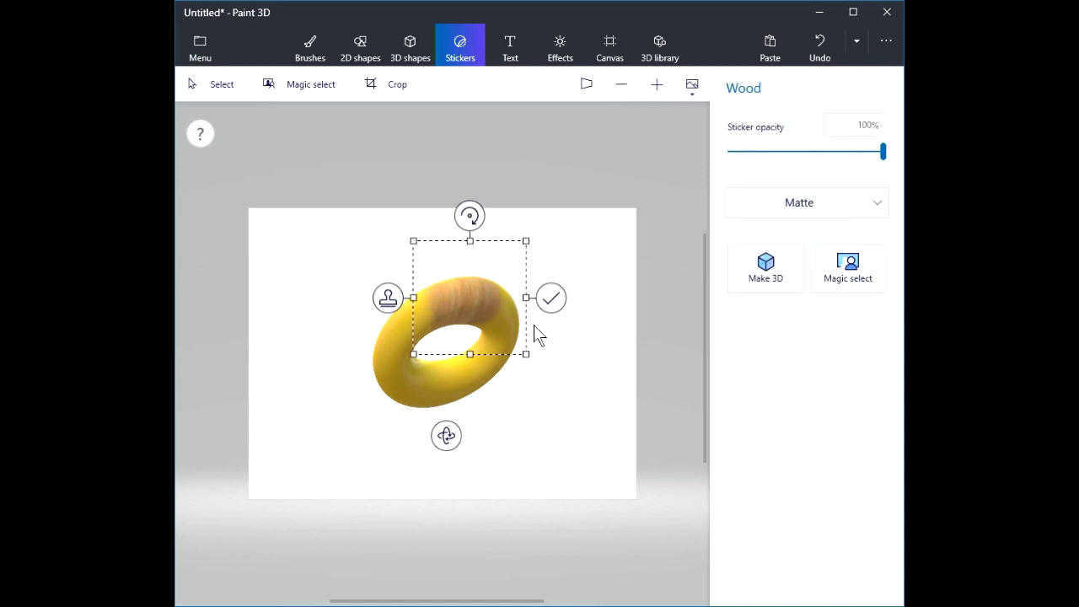
left_click_drag(524, 352, 580, 408)
left_click_drag(413, 333, 329, 328)
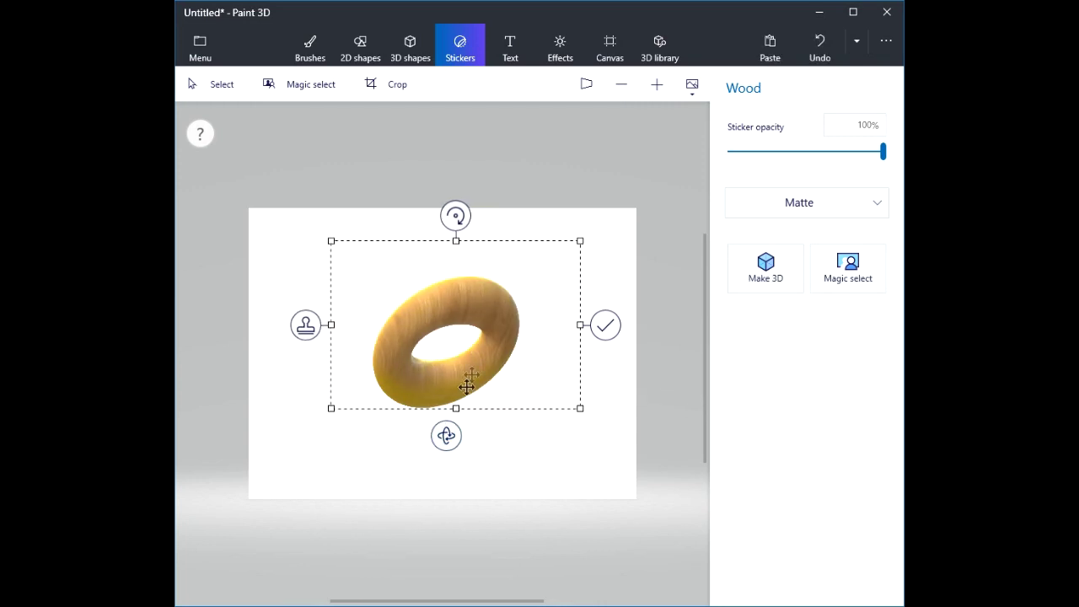
Rotate the doughnut to a steeper angle and shrink the Wood texture so it covers only the upper part.
left_click_drag(445, 437, 463, 451)
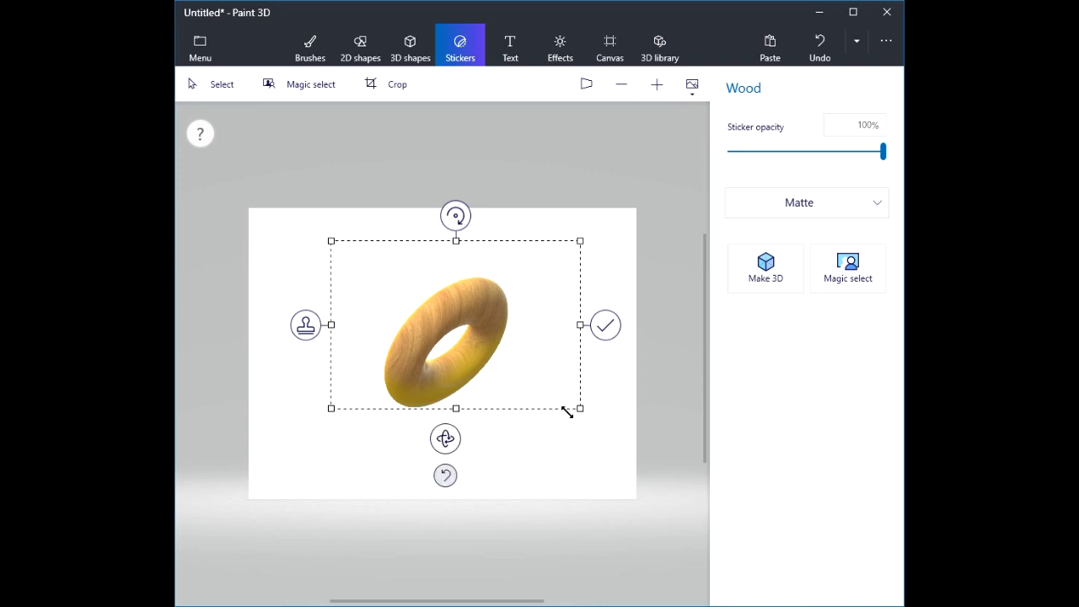
left_click_drag(580, 407, 427, 331)
left_click_drag(412, 262, 468, 280)
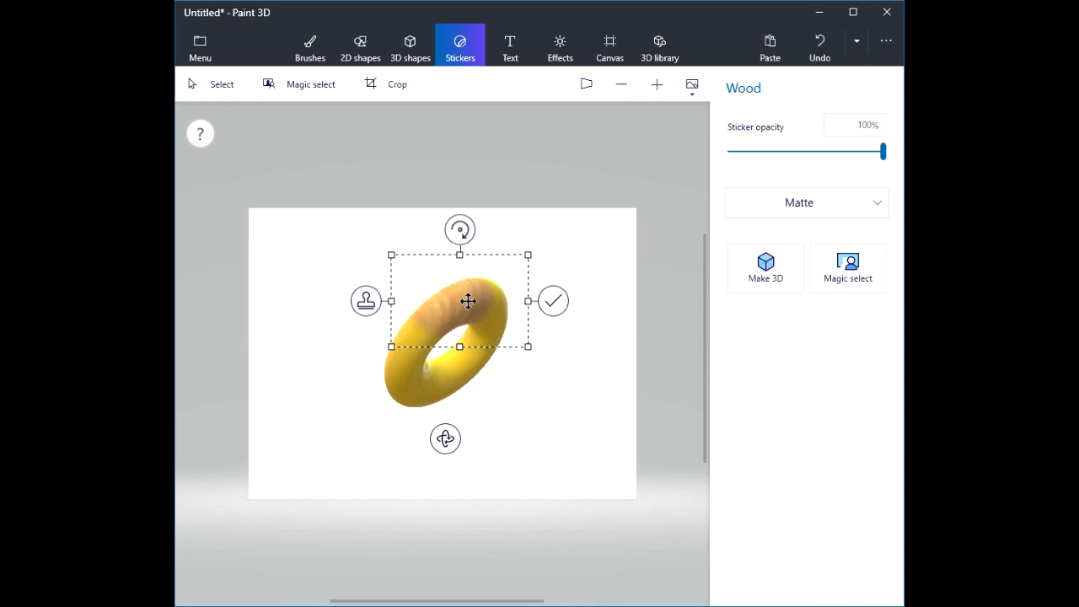
left_click(526, 375)
Apply the Gravel texture to the lower-right part of the doughnut.
left_click(866, 213)
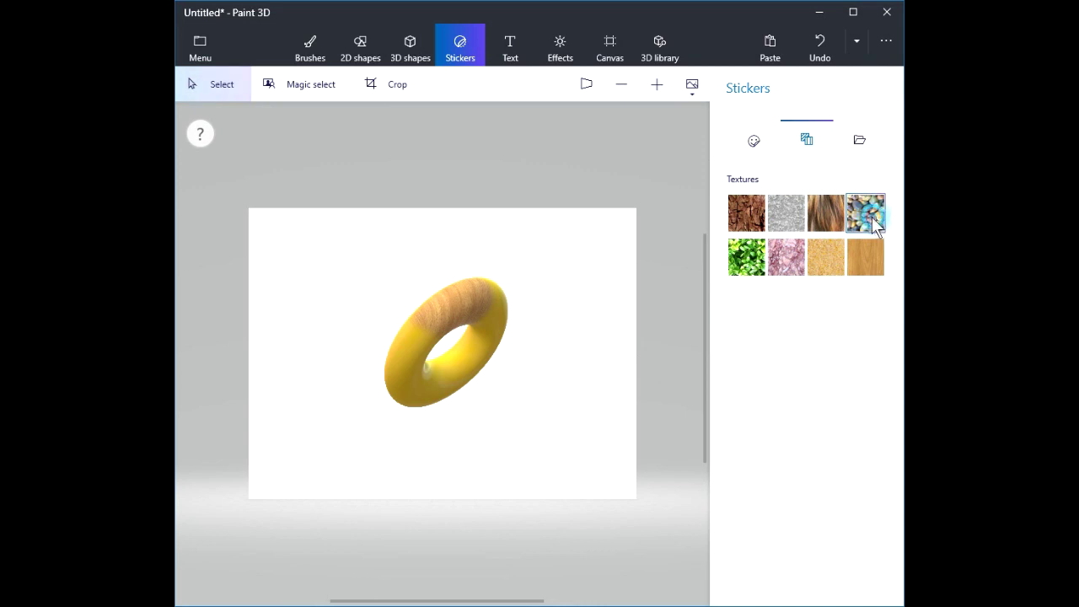
left_click_drag(407, 350, 474, 351)
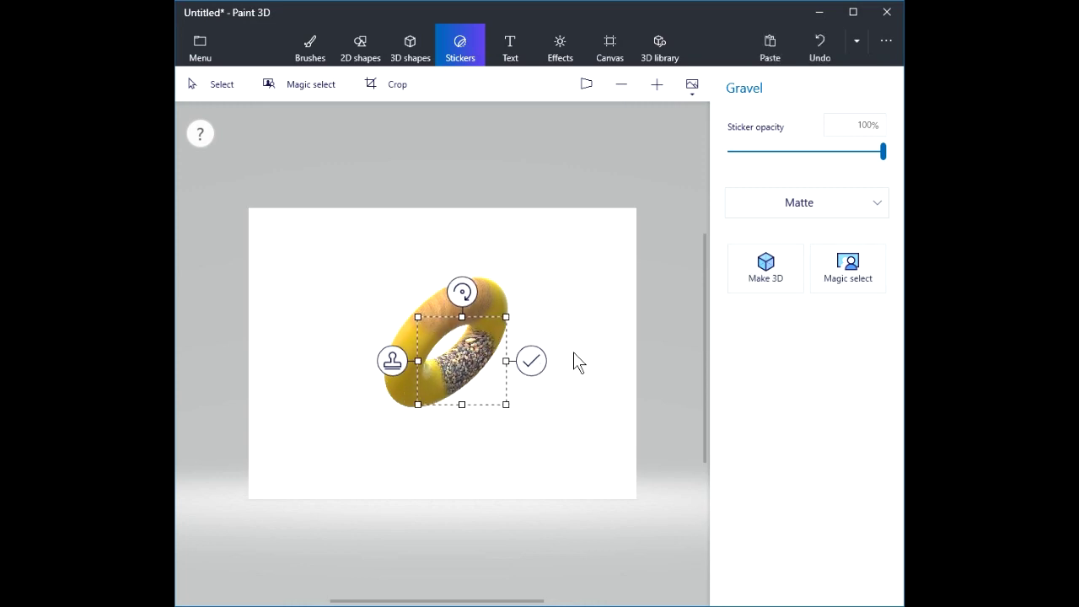
left_click(531, 360)
Apply the Marble texture to the lower-left part of the doughnut.
left_click(791, 255)
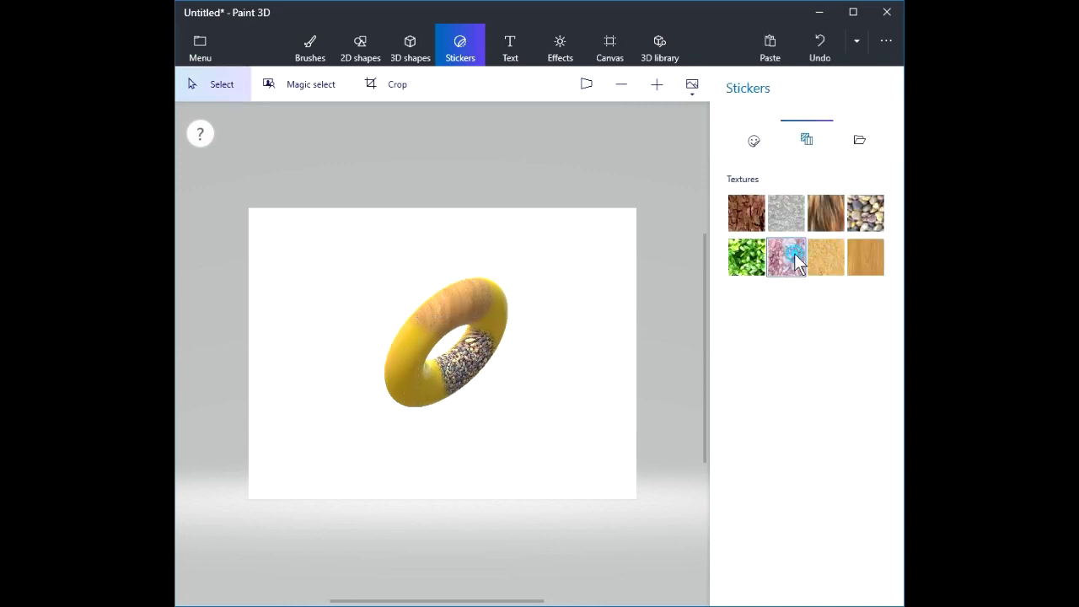
left_click(385, 349)
mouse_move(388, 349)
left_mouse_down()
mouse_move(385, 340)
mouse_move(400, 351)
left_mouse_up()
left_click_drag(396, 358, 412, 384)
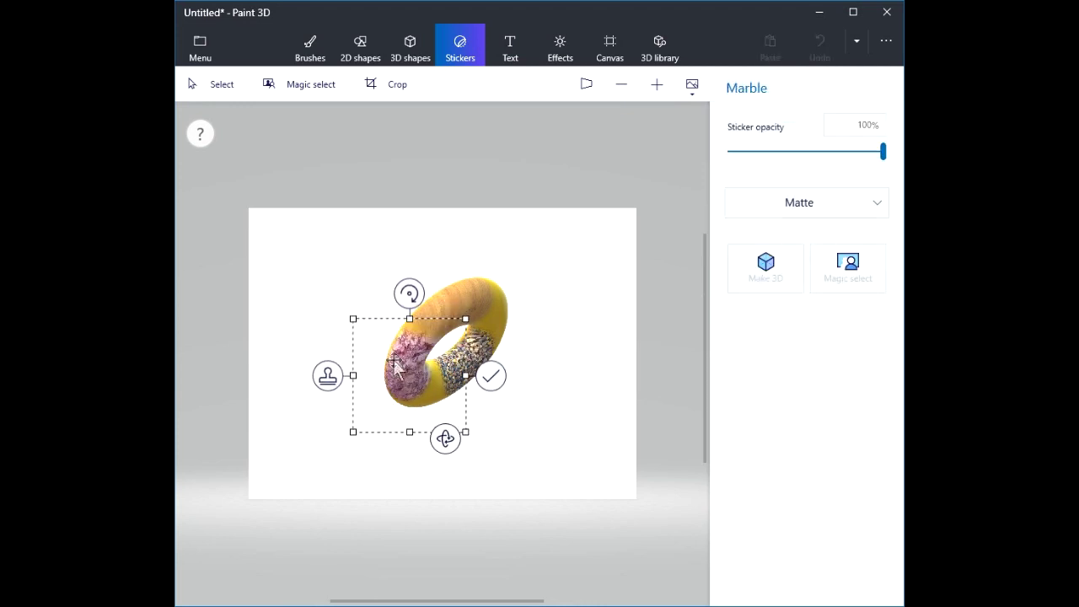
left_click(490, 376)
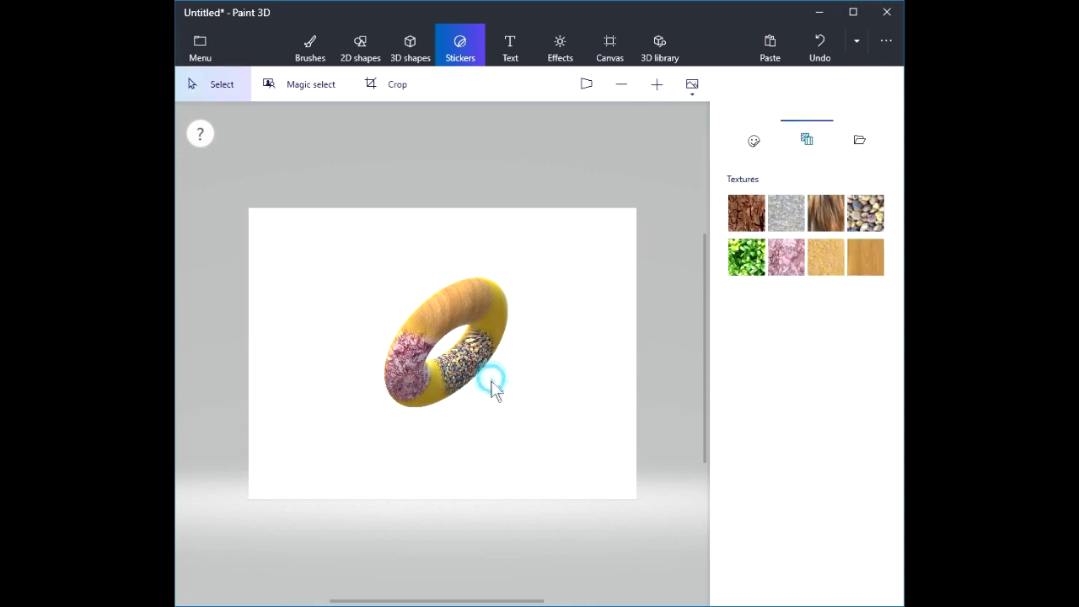
Enlarge the textured doughnut and turn it about its vertical axis.
left_click(562, 385)
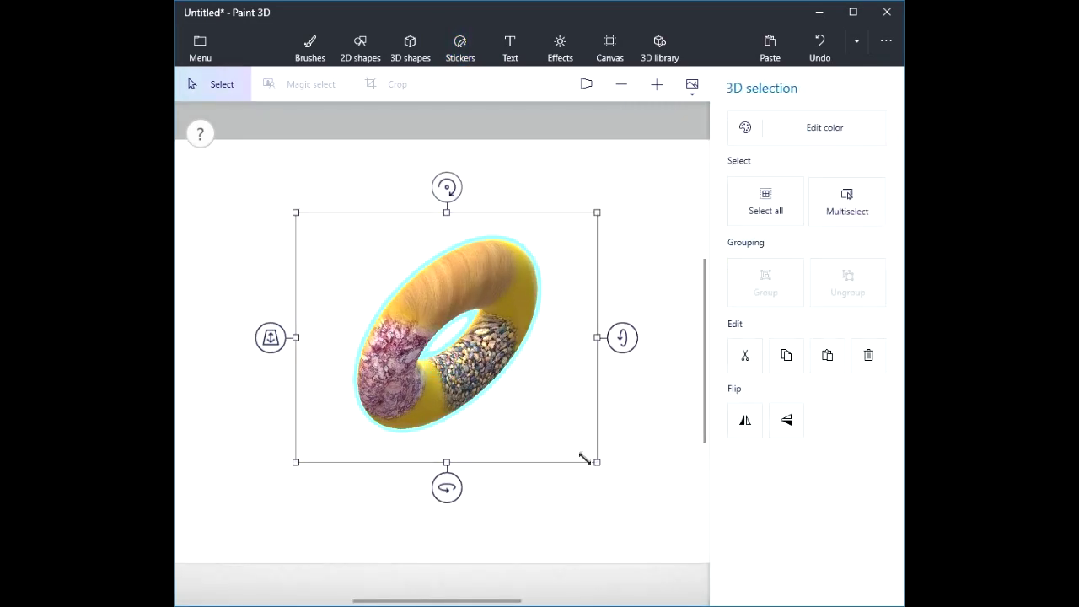
left_click_drag(593, 461, 611, 503)
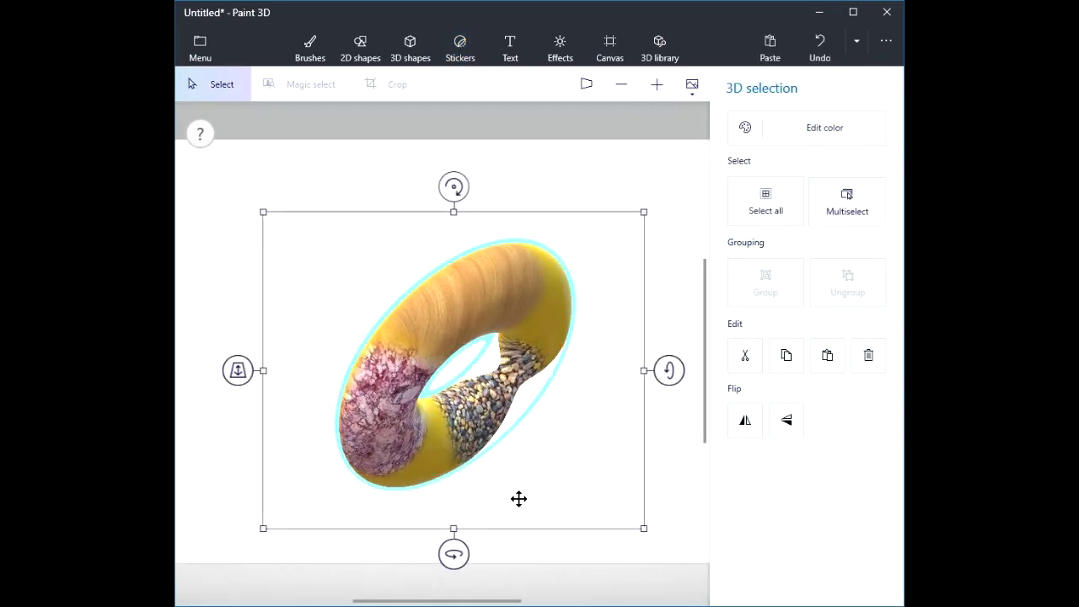
left_click_drag(458, 544, 541, 550)
Shift the doughnut in depth through the canvas, bring it forward again, and rotate it about its vertical axis.
left_click_drag(230, 381, 306, 349)
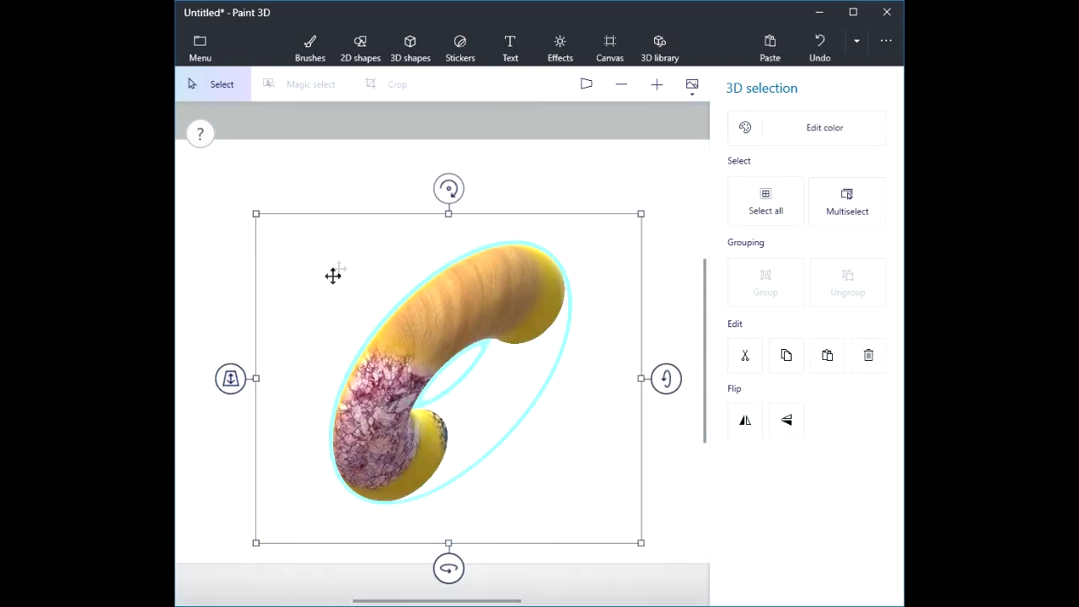
left_click_drag(328, 370, 334, 433)
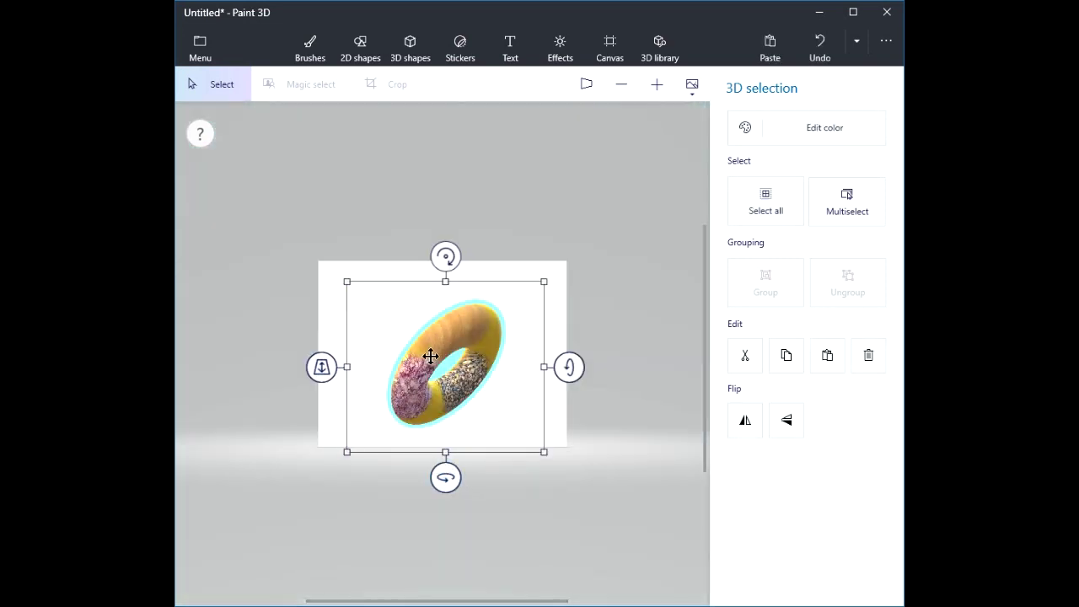
scroll(430, 356, "up", 3)
left_click_drag(460, 548, 412, 539)
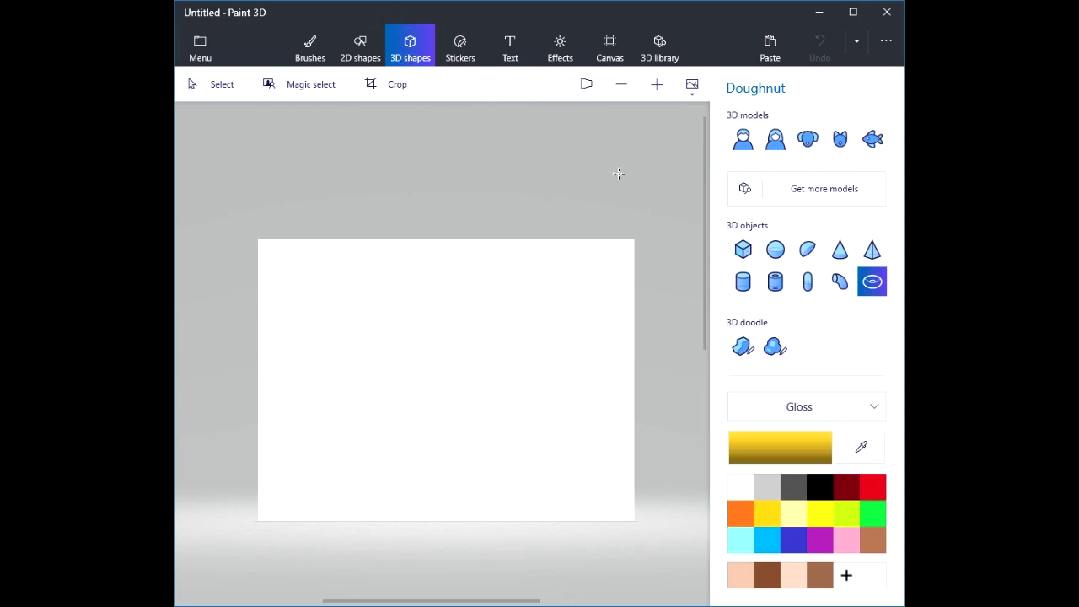
left_click(743, 146)
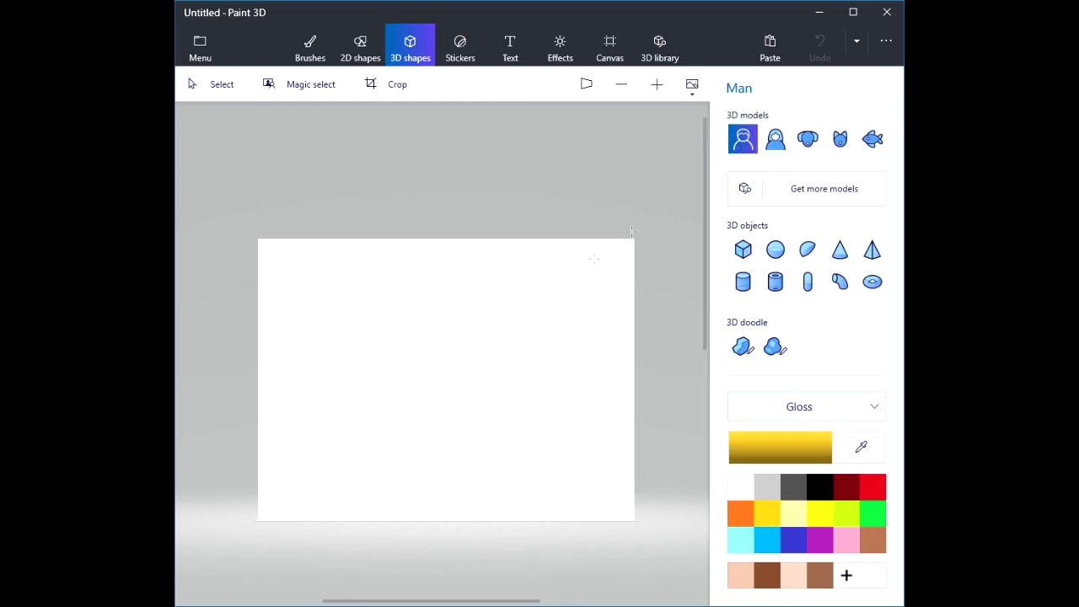
mouse_move(361, 296)
left_mouse_down()
mouse_move(436, 346)
mouse_move(531, 444)
left_mouse_up()
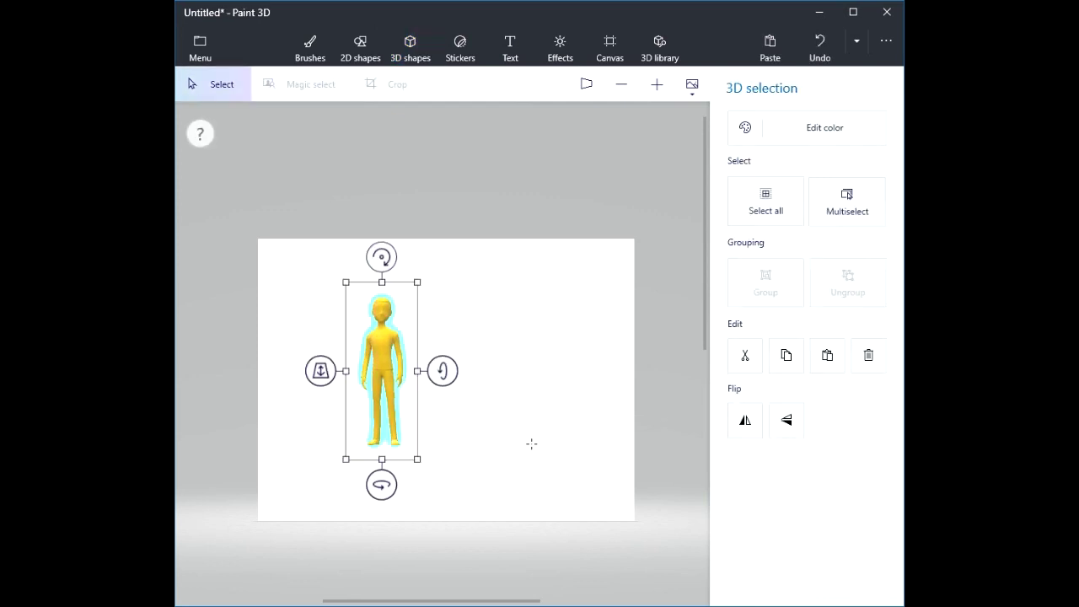
key("ctrl+z")
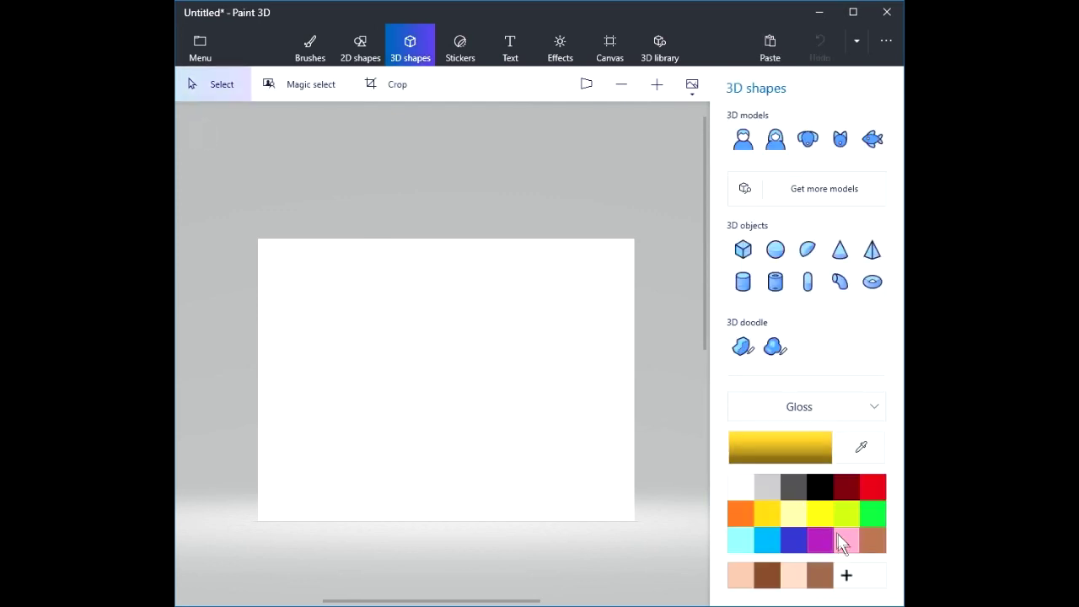
Place a brown man model on the canvas, stretch it wider, and move it to the middle.
left_click(818, 577)
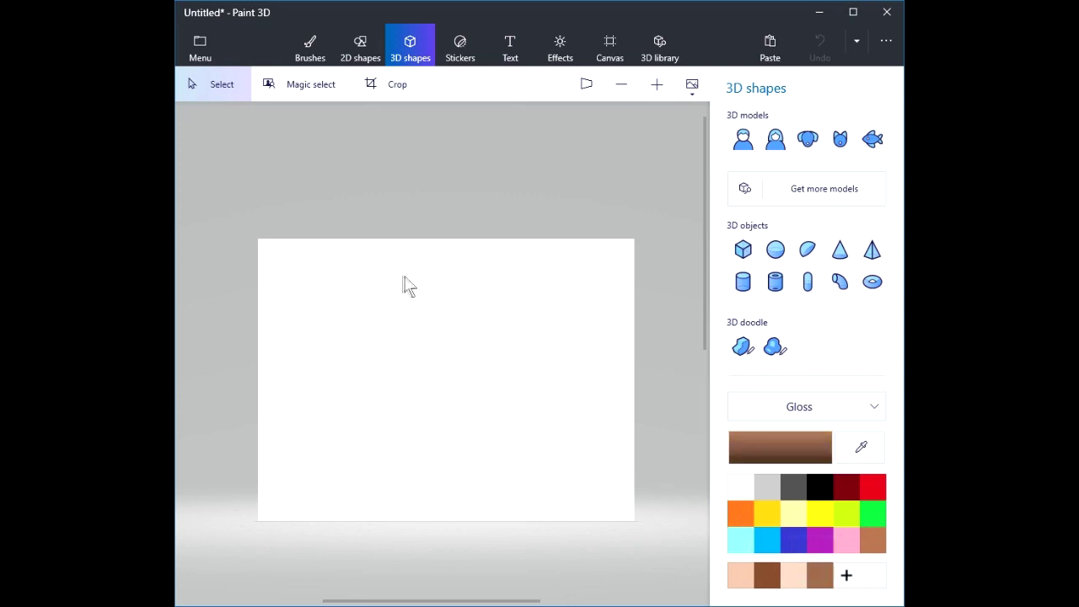
left_click(742, 137)
left_click(354, 287)
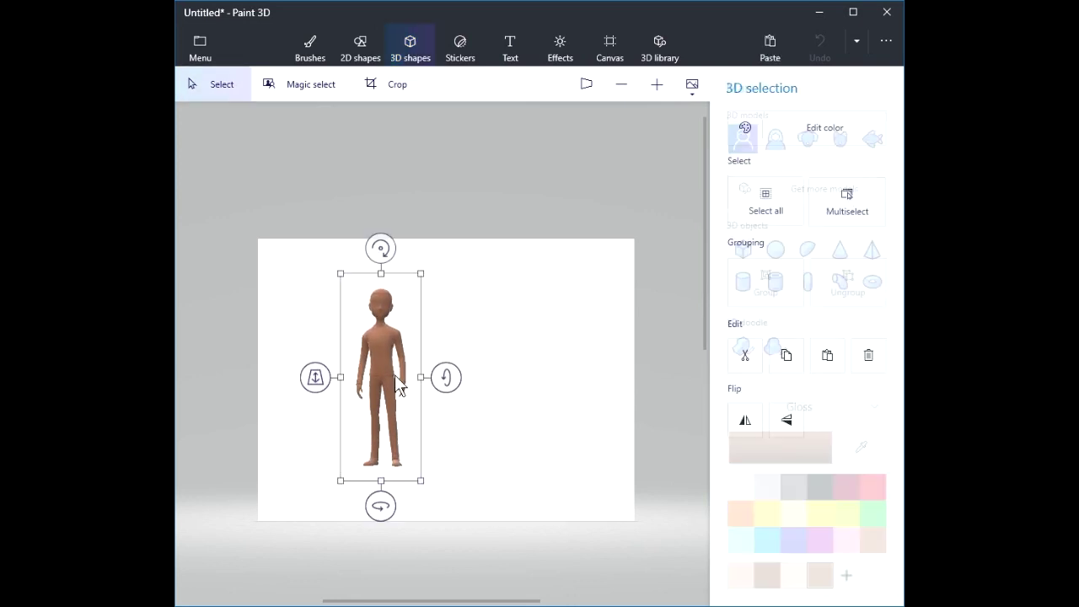
left_click_drag(431, 375, 477, 376)
left_click_drag(405, 350, 435, 360)
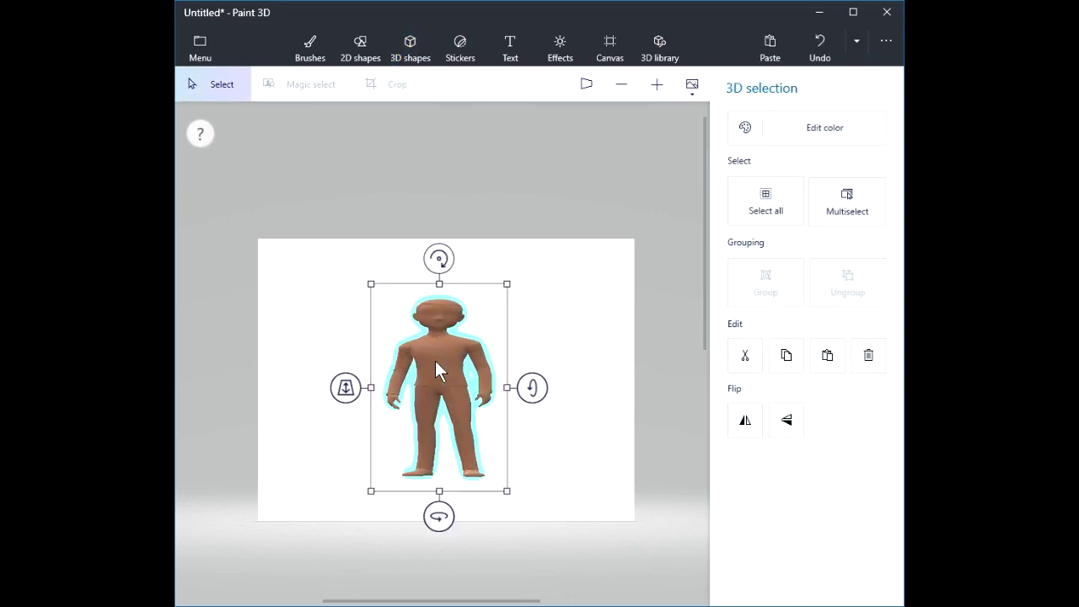
left_click(539, 333)
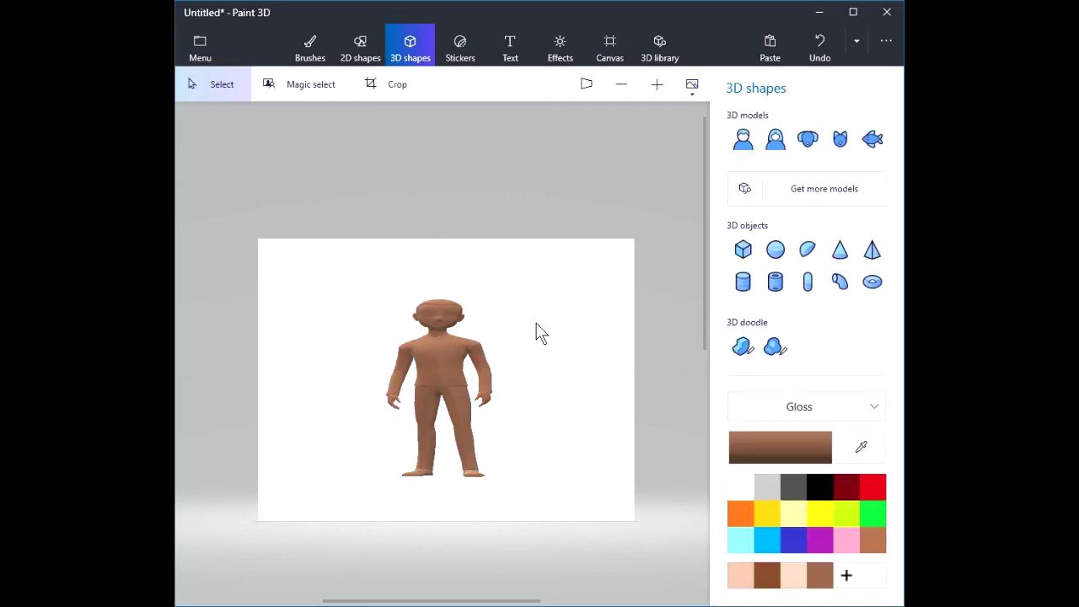
Spray the front of the man's shirt and sleeves light turquoise with the Spray can at 75px thickness.
scroll(452, 415, "up", 3)
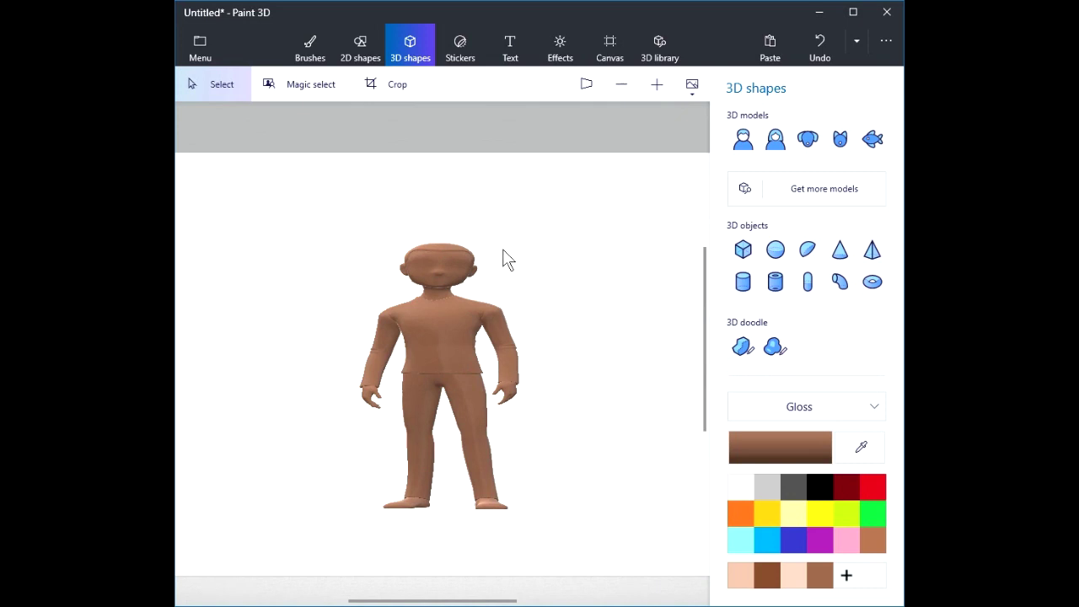
left_click(469, 65)
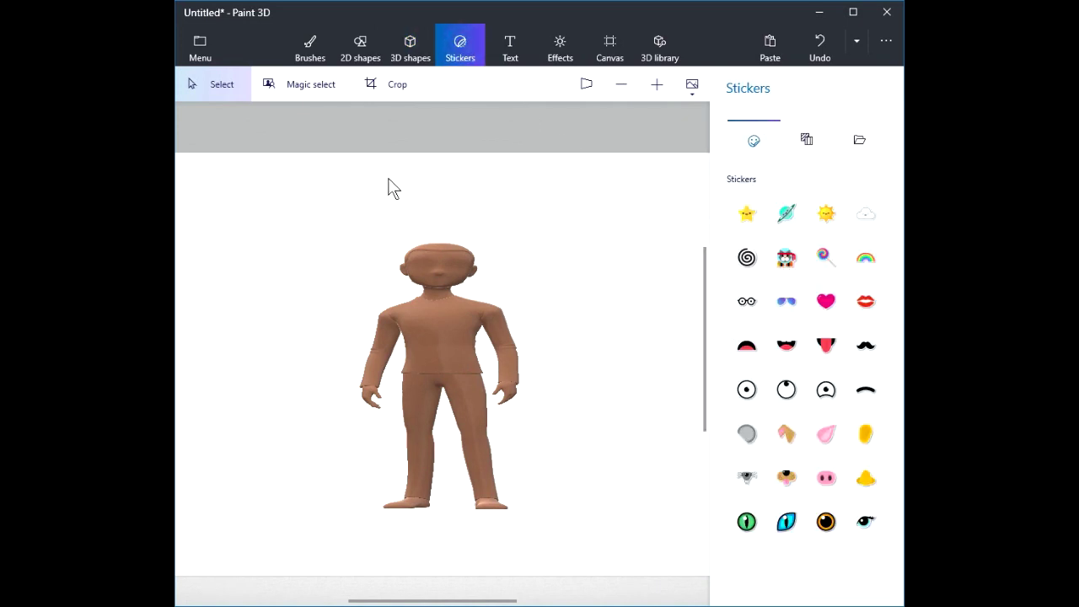
left_click(310, 52)
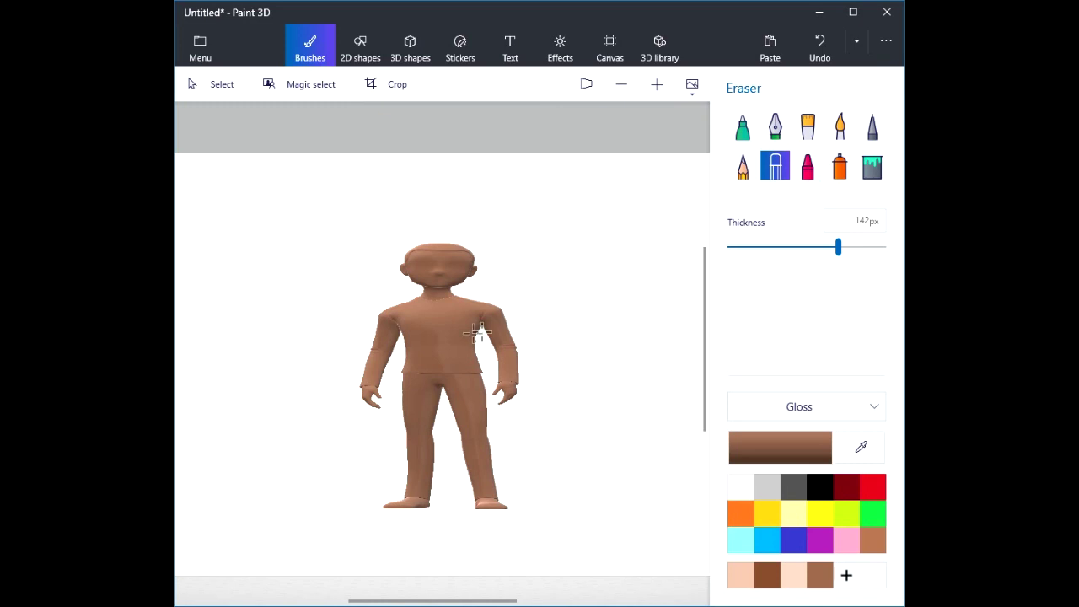
scroll(476, 333, "up", 2)
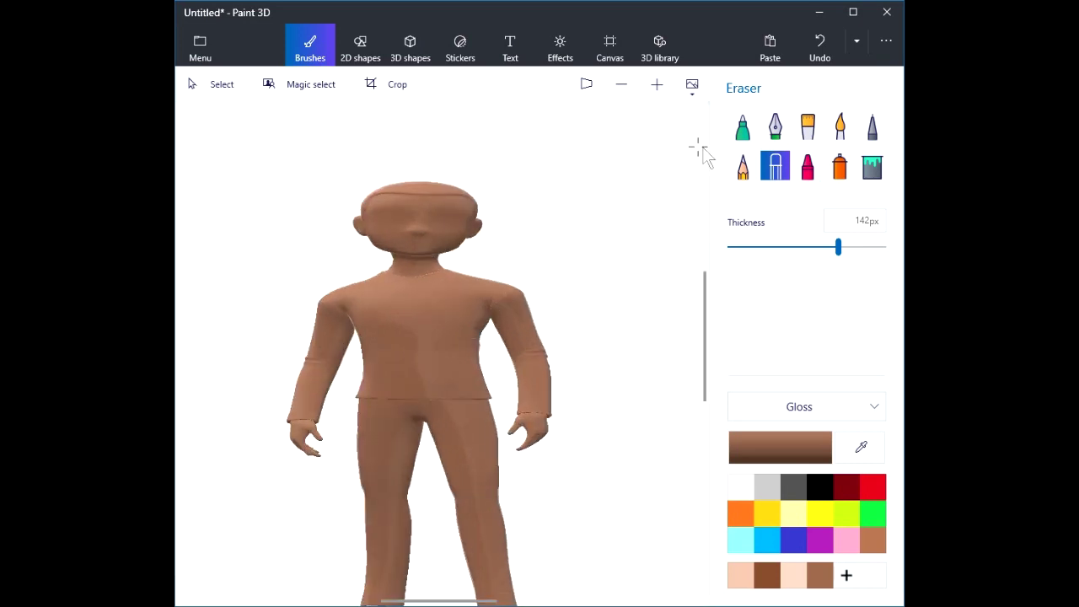
left_click(840, 166)
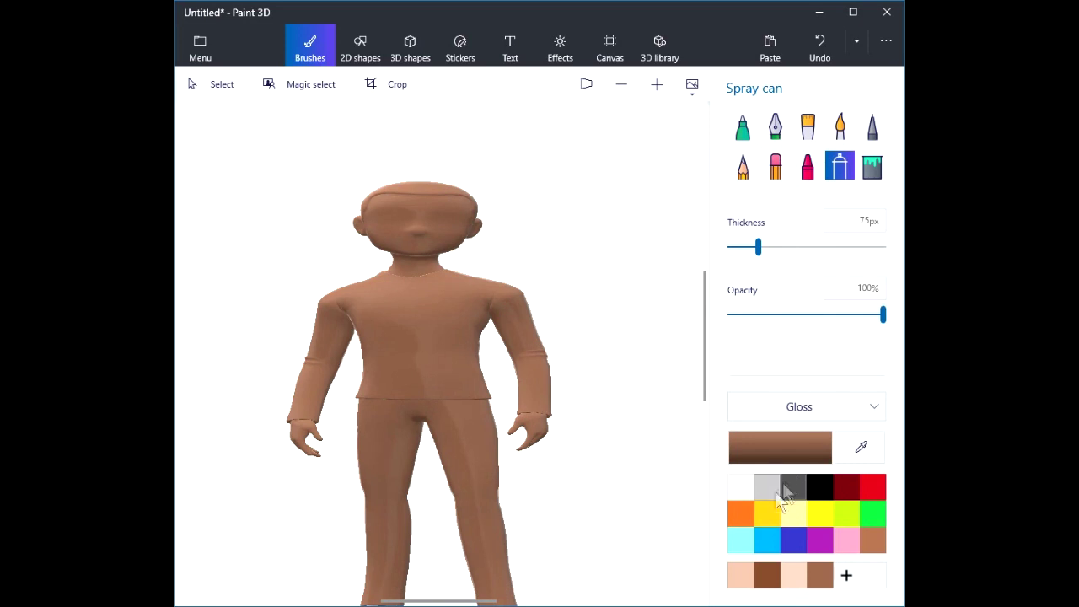
left_click(741, 536)
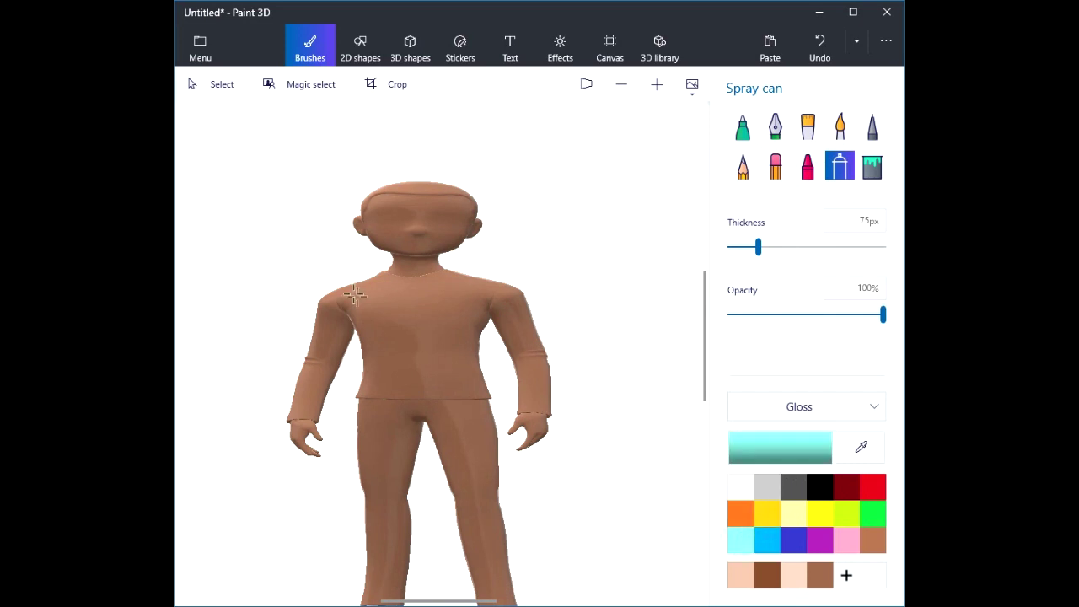
left_click(388, 313)
mouse_move(387, 313)
left_mouse_down()
mouse_move(480, 297)
mouse_move(507, 304)
mouse_move(532, 406)
left_mouse_up()
mouse_move(479, 360)
left_mouse_down()
mouse_move(476, 328)
mouse_move(389, 363)
mouse_move(374, 329)
mouse_move(428, 381)
mouse_move(358, 310)
mouse_move(340, 308)
mouse_move(309, 396)
left_mouse_up()
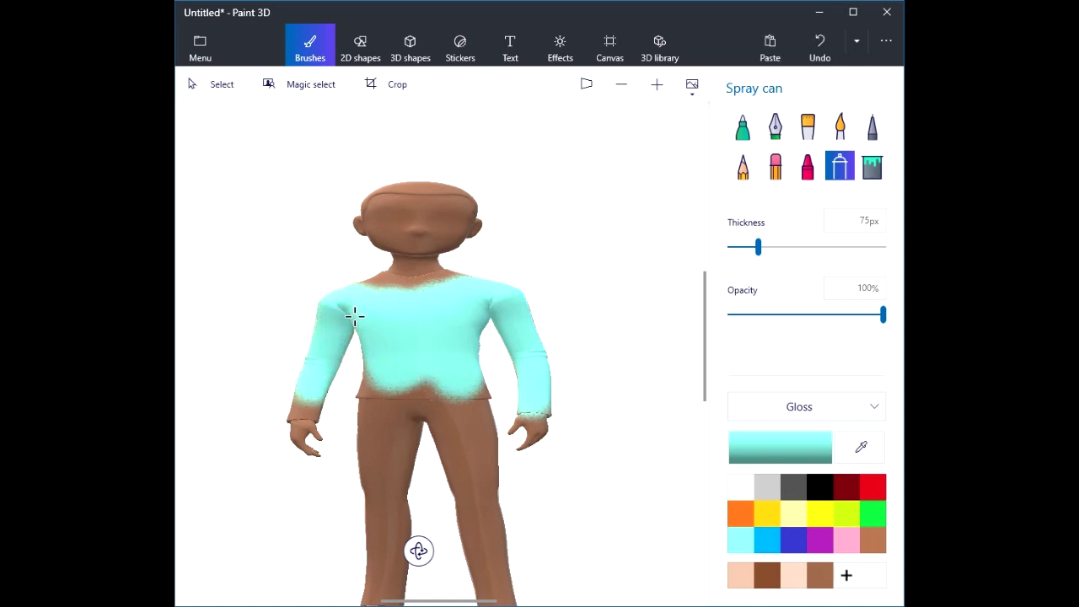
mouse_move(370, 291)
left_mouse_down()
mouse_move(397, 301)
mouse_move(458, 292)
left_mouse_up()
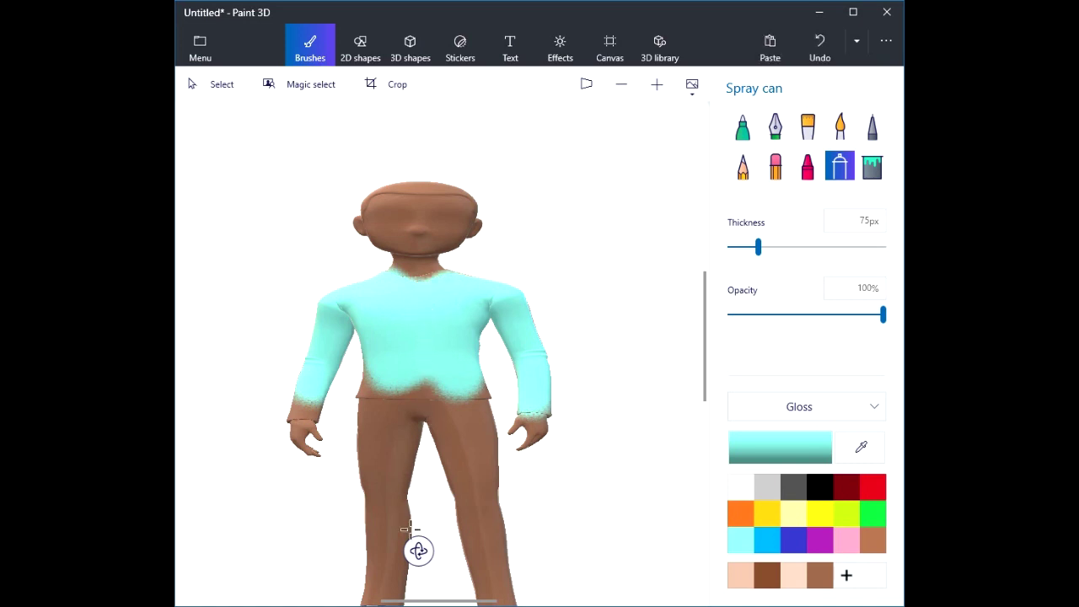
Turn the man around and spray the back of his shirt and sleeves light turquoise.
left_click_drag(416, 550, 629, 530)
mouse_move(402, 312)
left_mouse_down()
mouse_move(410, 353)
mouse_move(381, 288)
mouse_move(385, 369)
left_mouse_up()
left_click_drag(418, 549, 518, 544)
left_click_drag(442, 293, 479, 377)
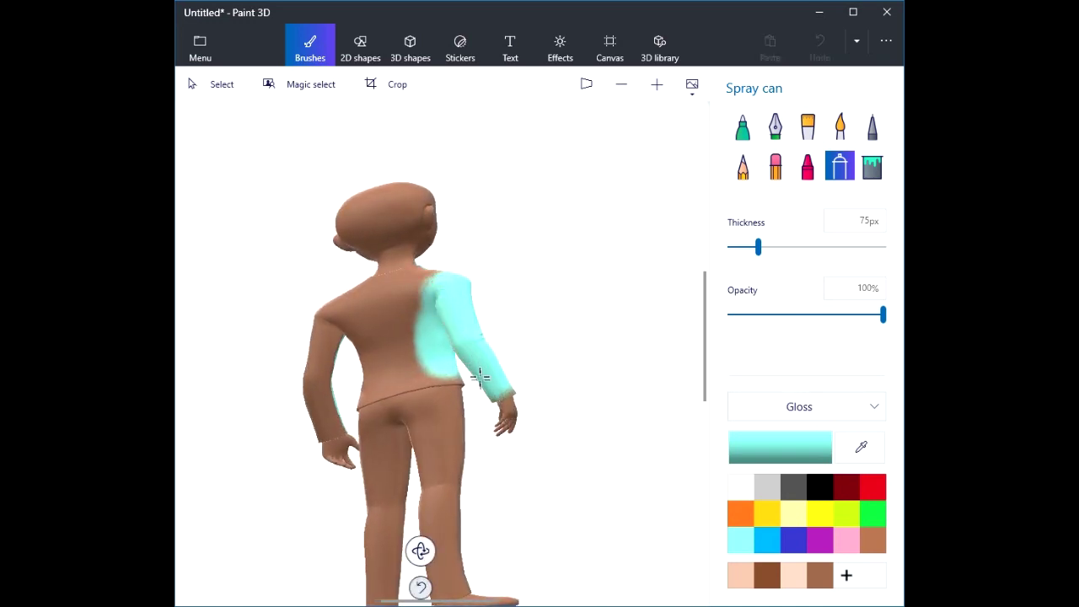
mouse_move(428, 284)
left_mouse_down()
mouse_move(362, 296)
mouse_move(335, 311)
mouse_move(316, 364)
mouse_move(327, 434)
left_mouse_up()
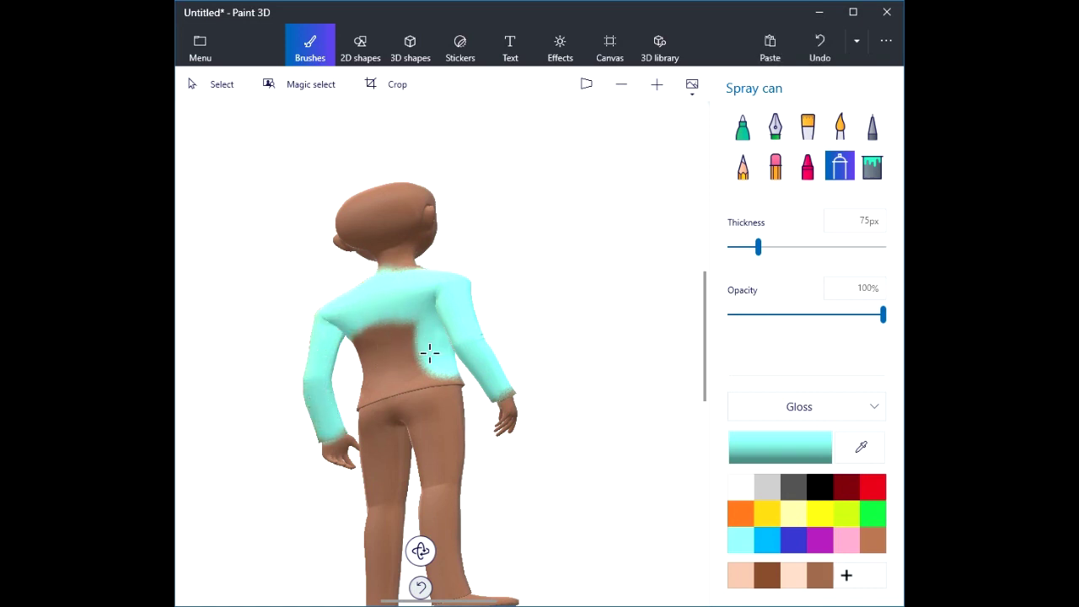
left_click_drag(435, 362, 357, 380)
mouse_move(411, 329)
left_mouse_down()
mouse_move(422, 326)
mouse_move(354, 331)
left_mouse_up()
Turn the man to a side view and spray his shoulder, undoing the overspray on his neck.
left_click_drag(418, 550, 687, 517)
left_click_drag(411, 265, 401, 293)
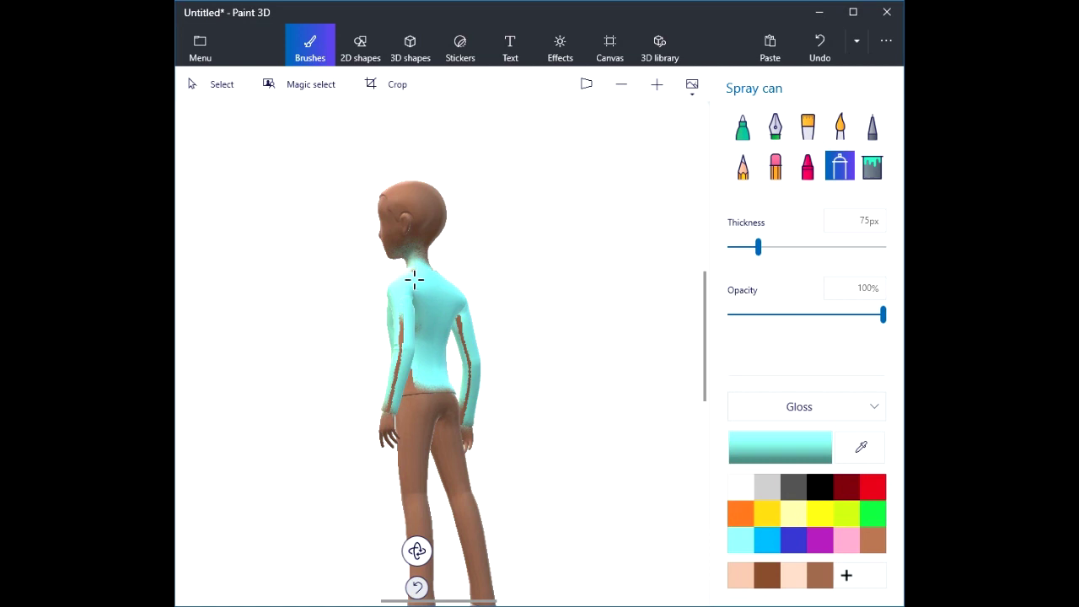
key("ctrl+z")
key("ctrl+z")
left_click_drag(400, 284, 408, 274)
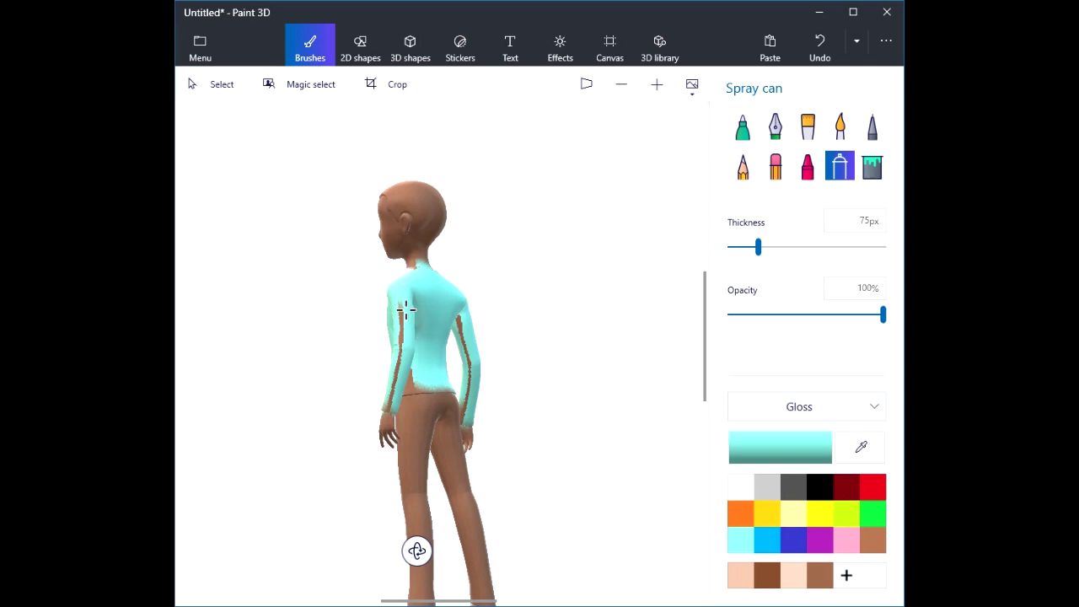
Cover the unpainted gaps on the shirt's lower back and nearer sleeve using the Marker at 8px thickness.
left_click(742, 126)
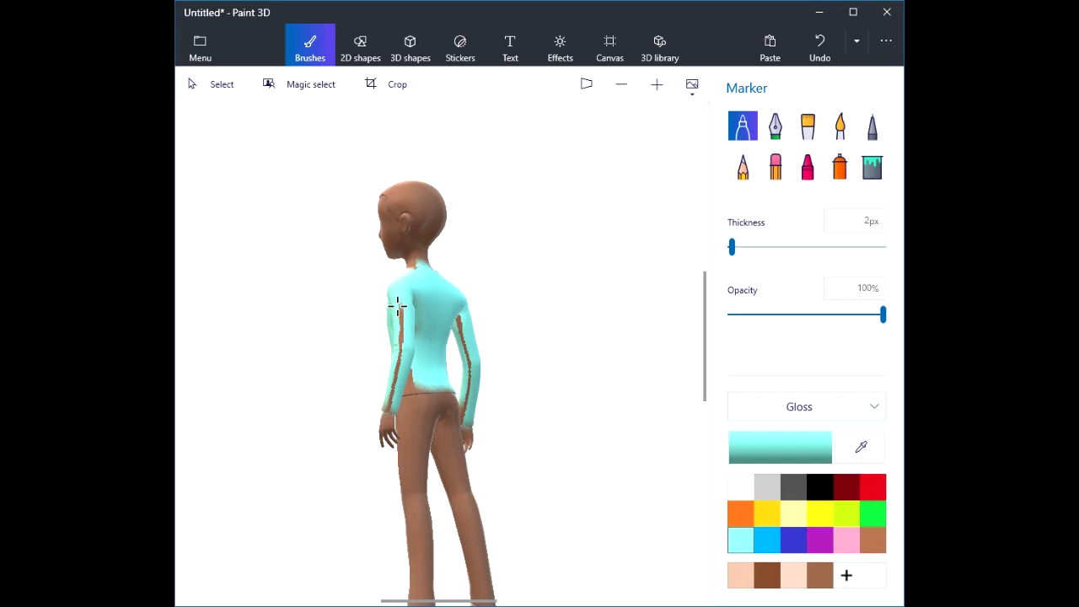
left_click_drag(398, 310, 403, 335)
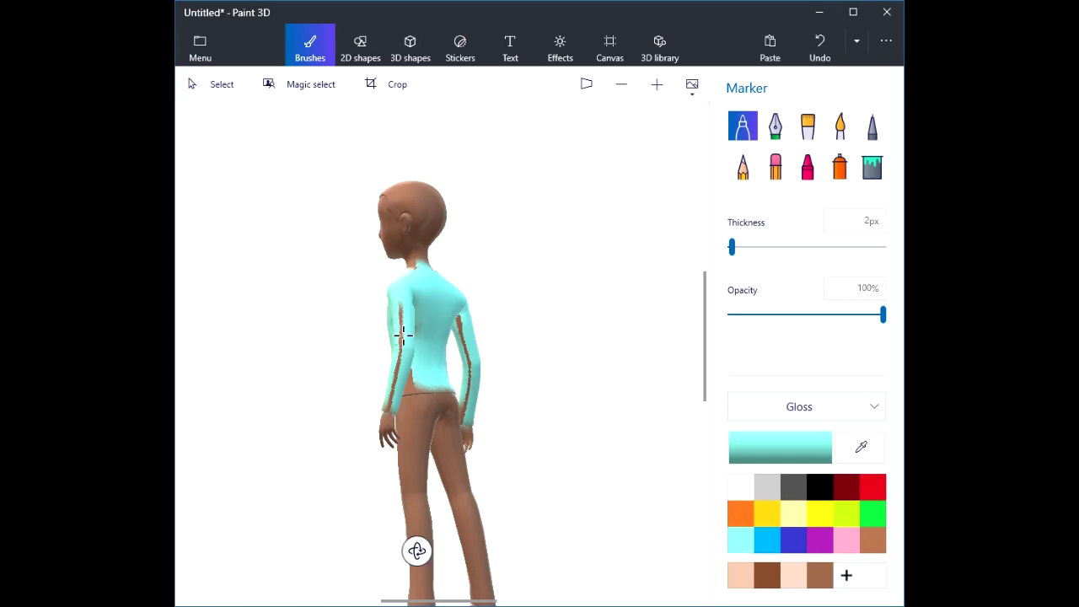
left_click(734, 248)
mouse_move(404, 307)
left_mouse_down()
mouse_move(400, 353)
mouse_move(405, 312)
mouse_move(396, 370)
left_mouse_up()
scroll(418, 380, "up", 8)
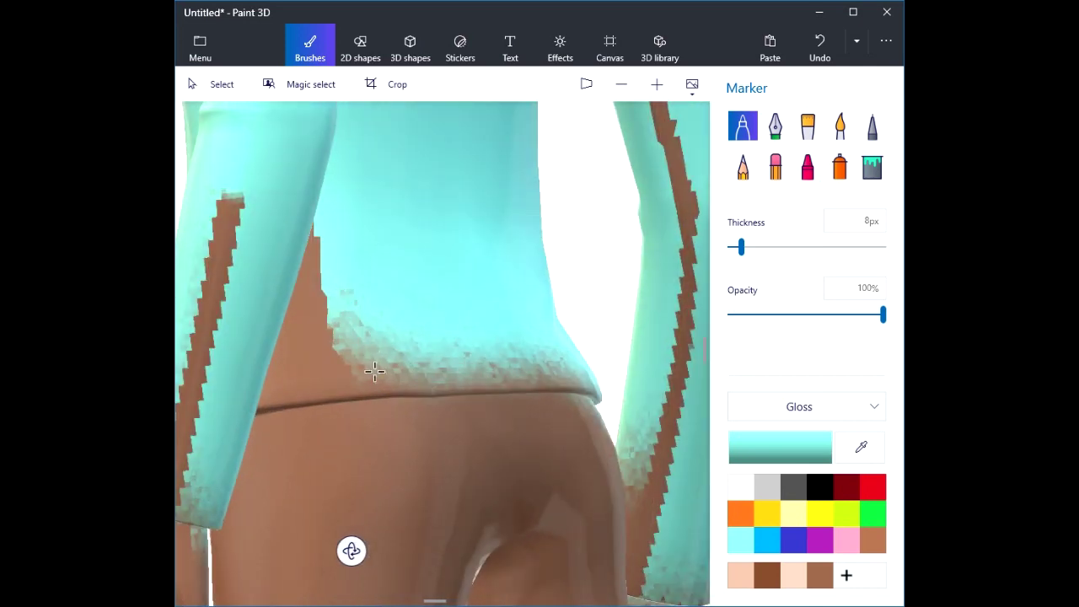
mouse_move(374, 371)
left_mouse_down()
mouse_move(522, 366)
mouse_move(589, 375)
left_mouse_up()
mouse_move(410, 361)
left_mouse_down()
mouse_move(249, 381)
mouse_move(342, 330)
mouse_move(251, 335)
mouse_move(311, 315)
mouse_move(319, 294)
mouse_move(308, 271)
mouse_move(285, 333)
mouse_move(268, 266)
left_mouse_up()
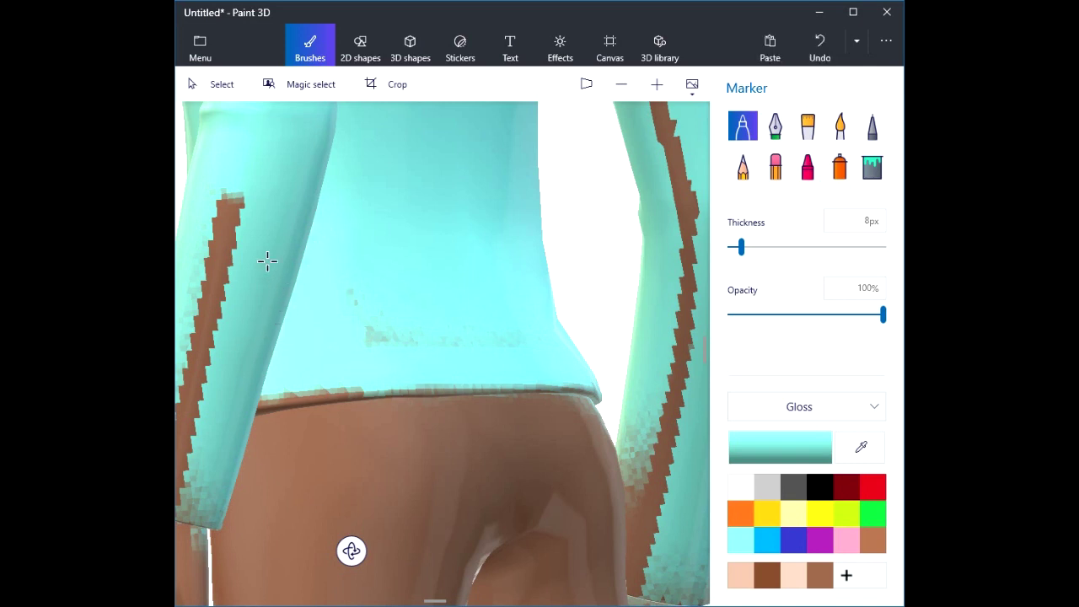
left_click_drag(229, 206, 199, 370)
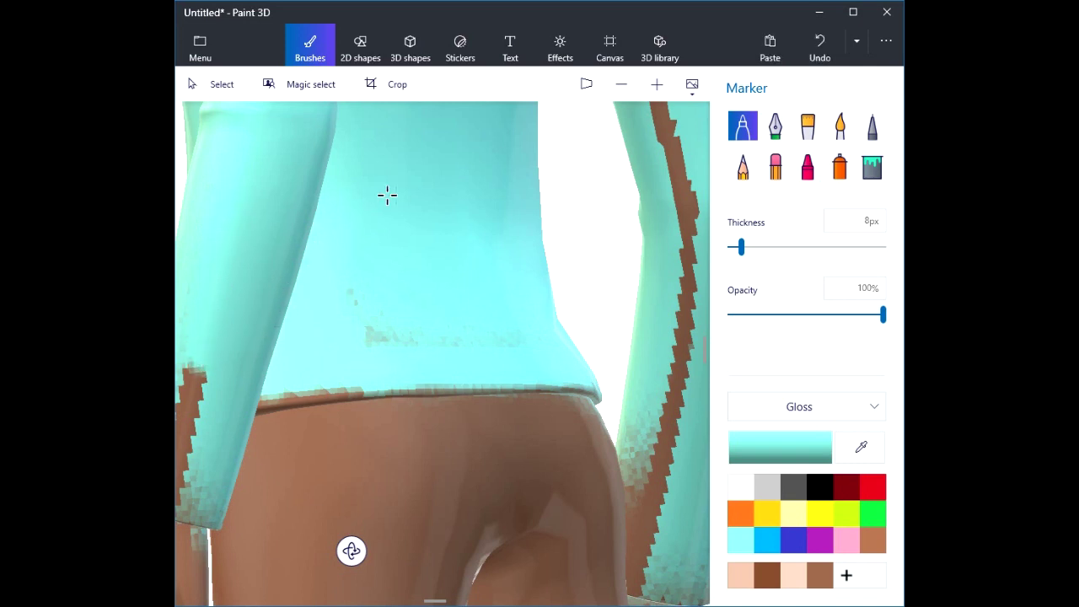
Check the painted man in 3D view, and add a short Marker stroke at his far sleeve.
scroll(396, 198, "down", 3)
scroll(410, 204, "down", 5)
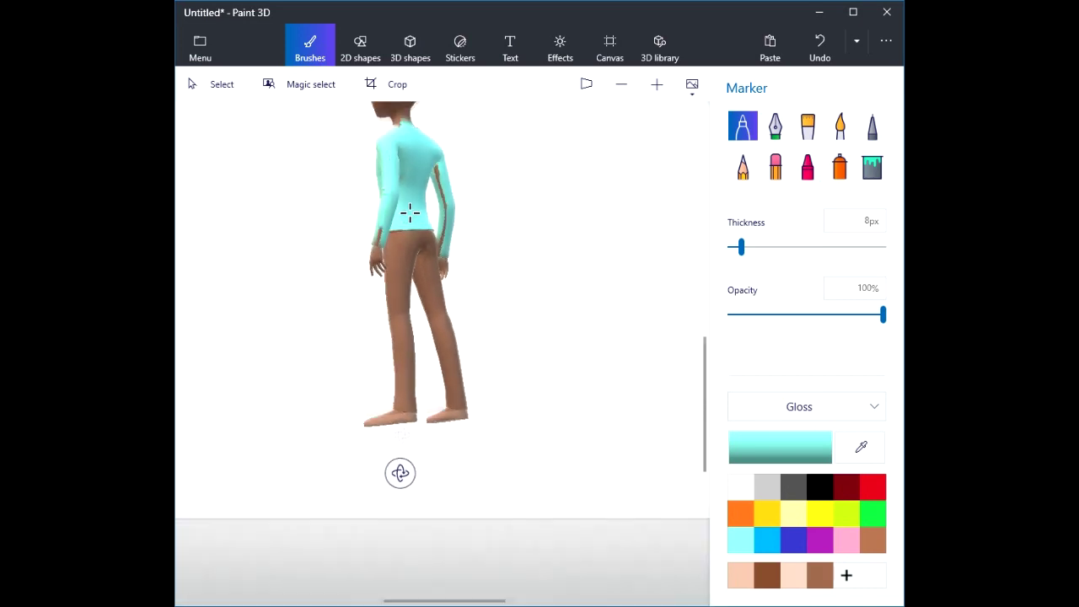
left_click(589, 86)
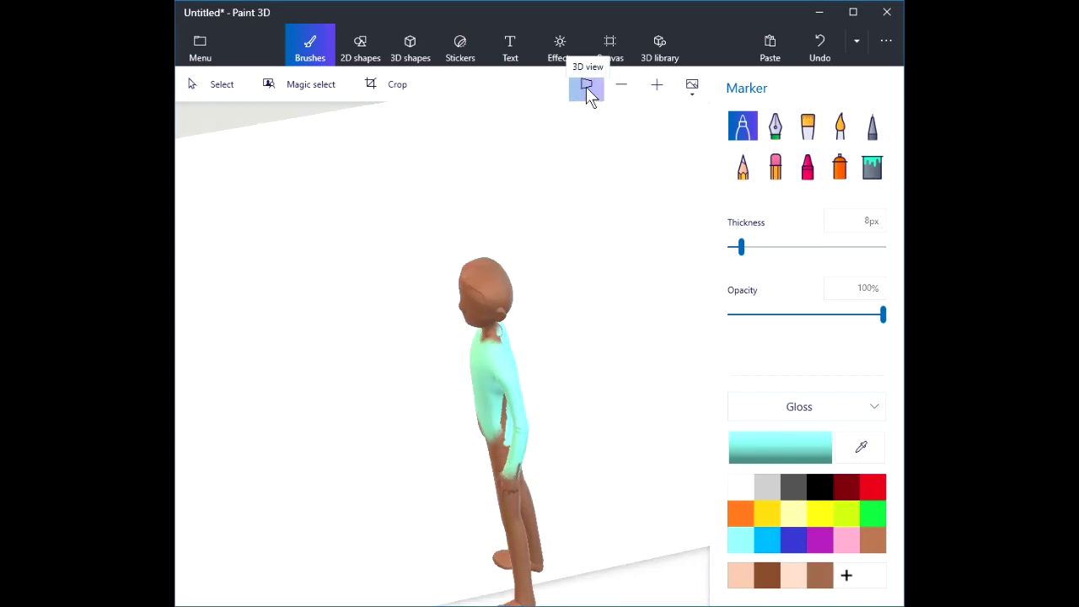
left_click(586, 86)
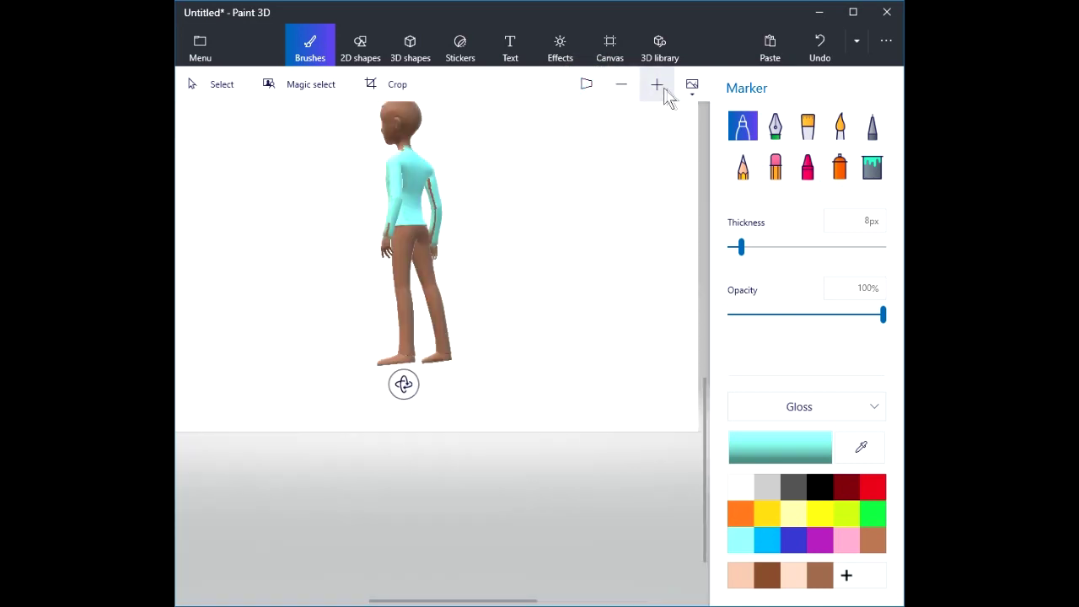
left_click(692, 84)
left_click(630, 157)
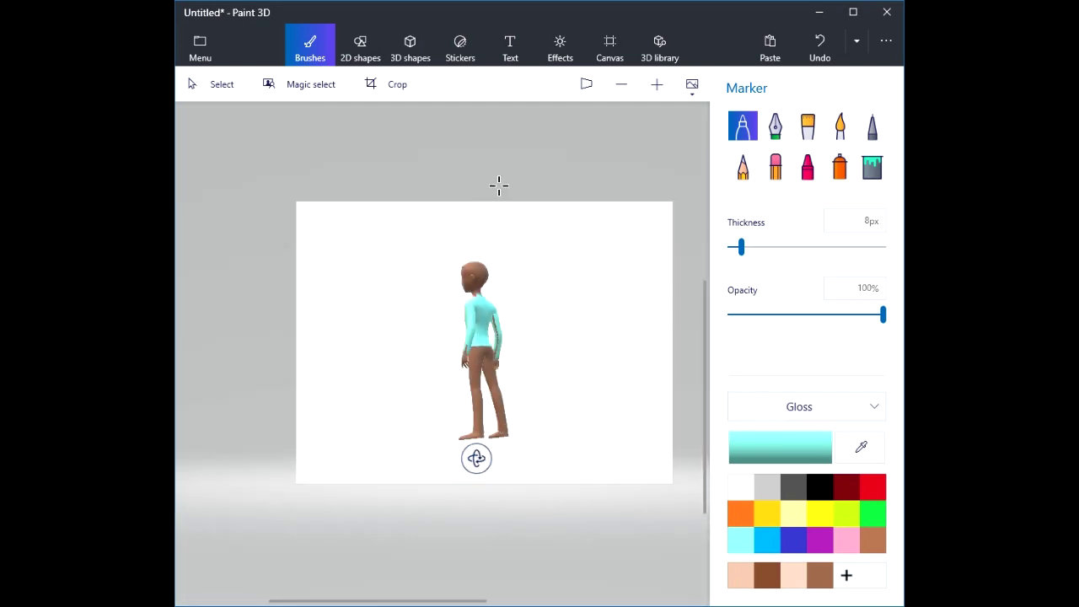
left_click_drag(499, 328, 491, 333)
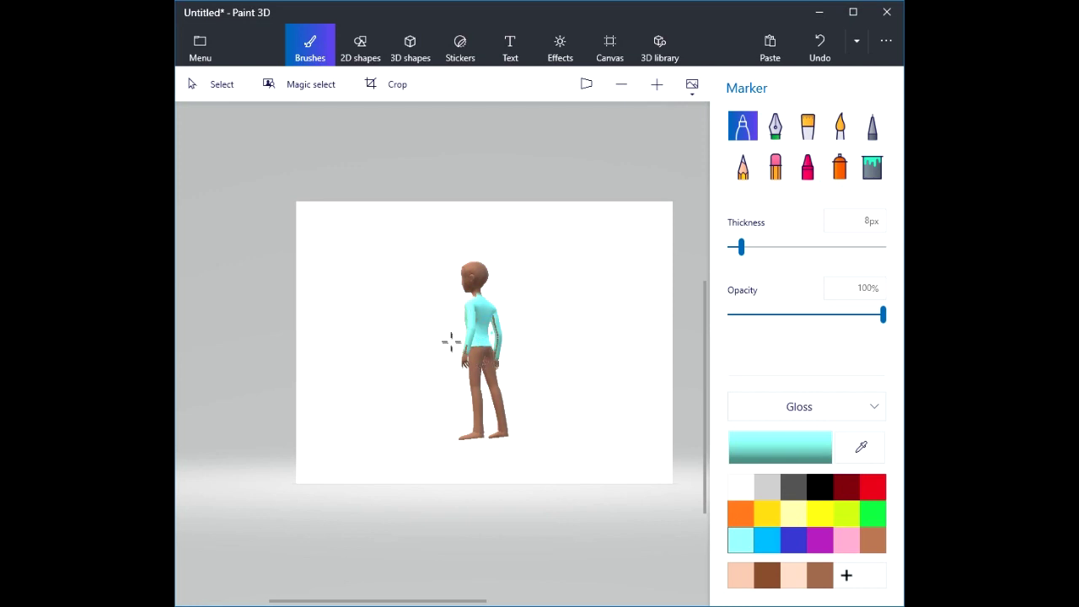
Turn the painted man about his vertical axis to face forward, and delete him from the scene.
left_click(198, 87)
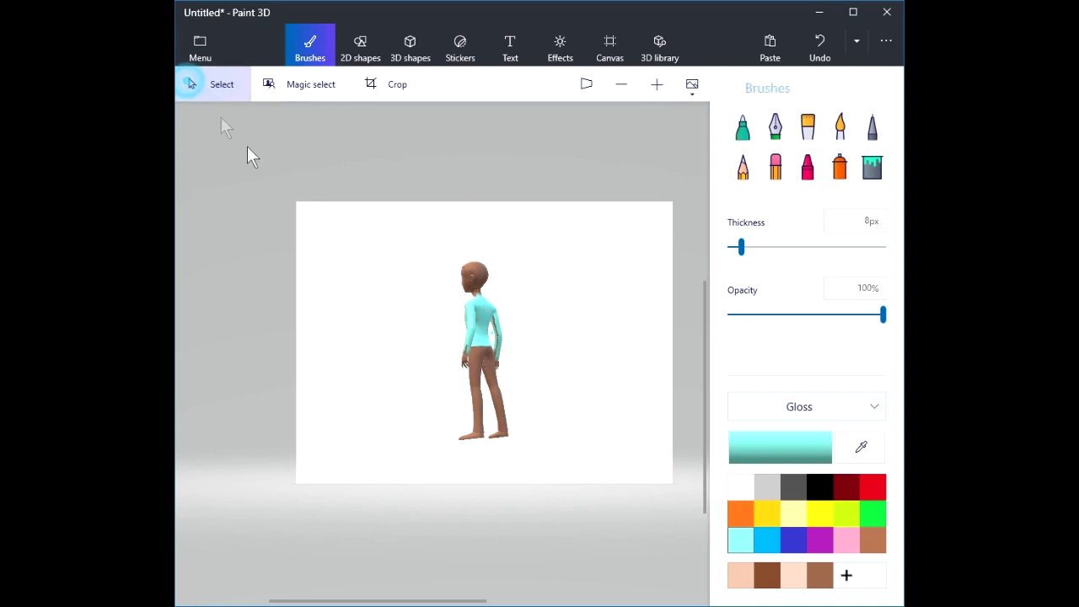
left_click(473, 333)
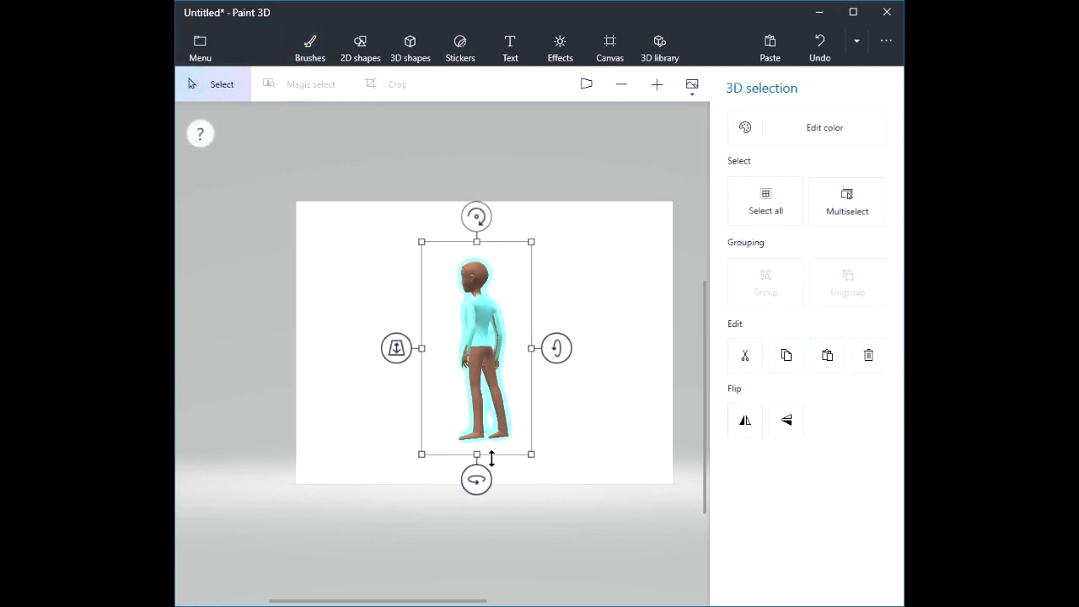
left_click_drag(477, 480, 556, 478)
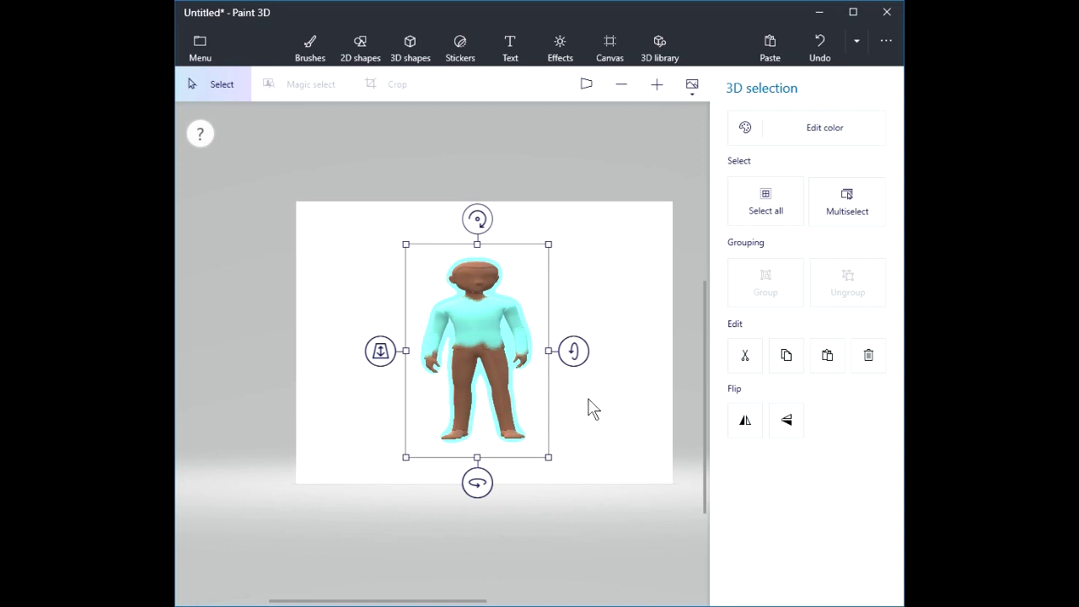
left_click(590, 408)
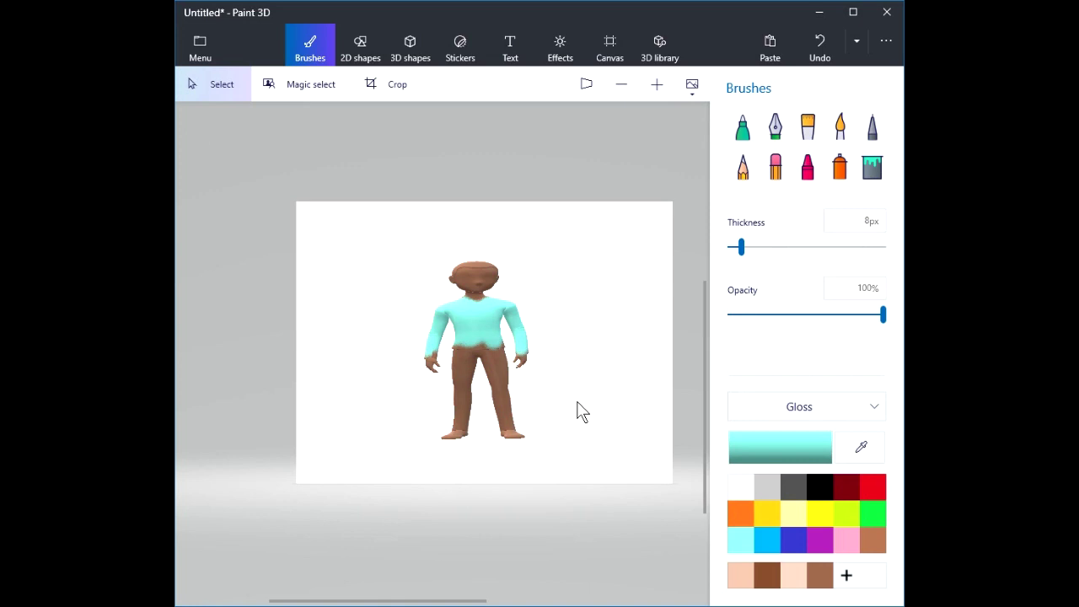
left_click(506, 358)
key("Delete")
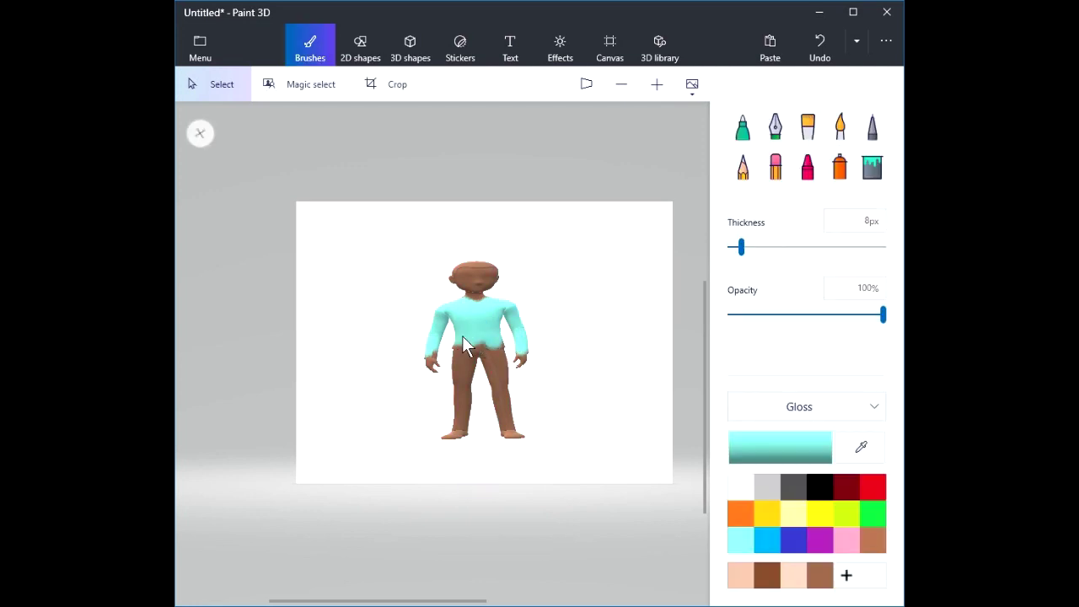
Place a large golden yellow fish model across the canvas and turn it slightly about its vertical axis.
left_click(409, 49)
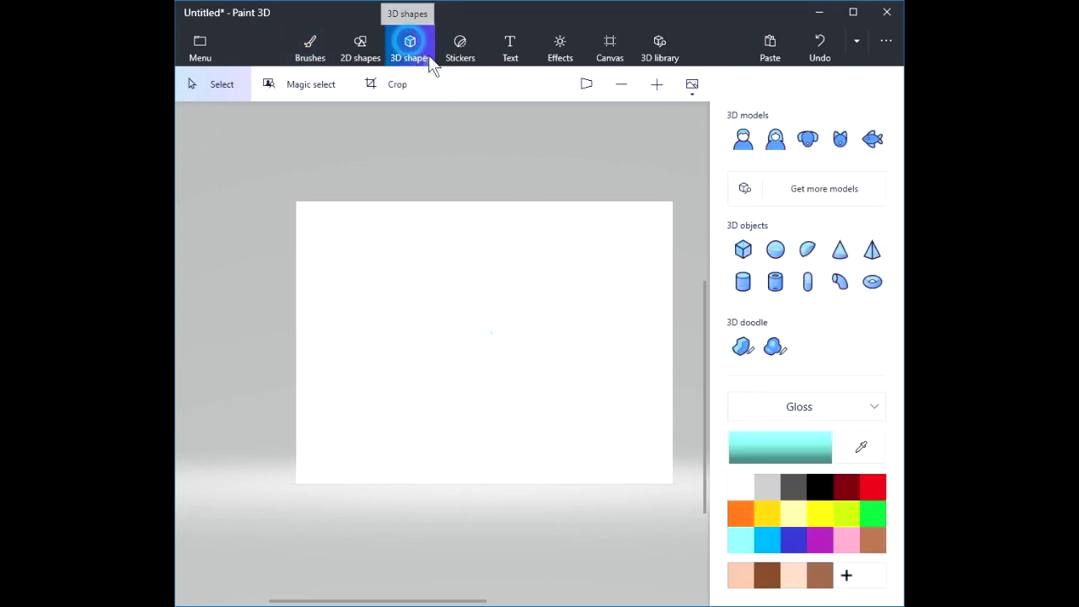
left_click(773, 514)
left_click(877, 140)
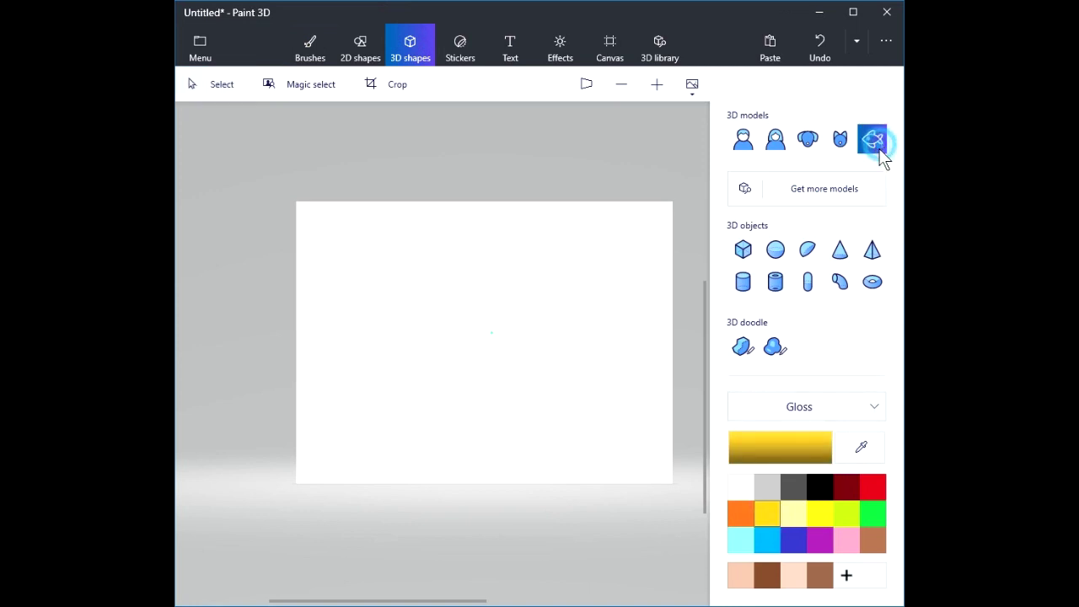
mouse_move(388, 265)
left_mouse_down()
mouse_move(597, 422)
mouse_move(614, 455)
mouse_move(642, 472)
left_mouse_up()
left_click_drag(481, 311, 461, 339)
left_click(461, 339)
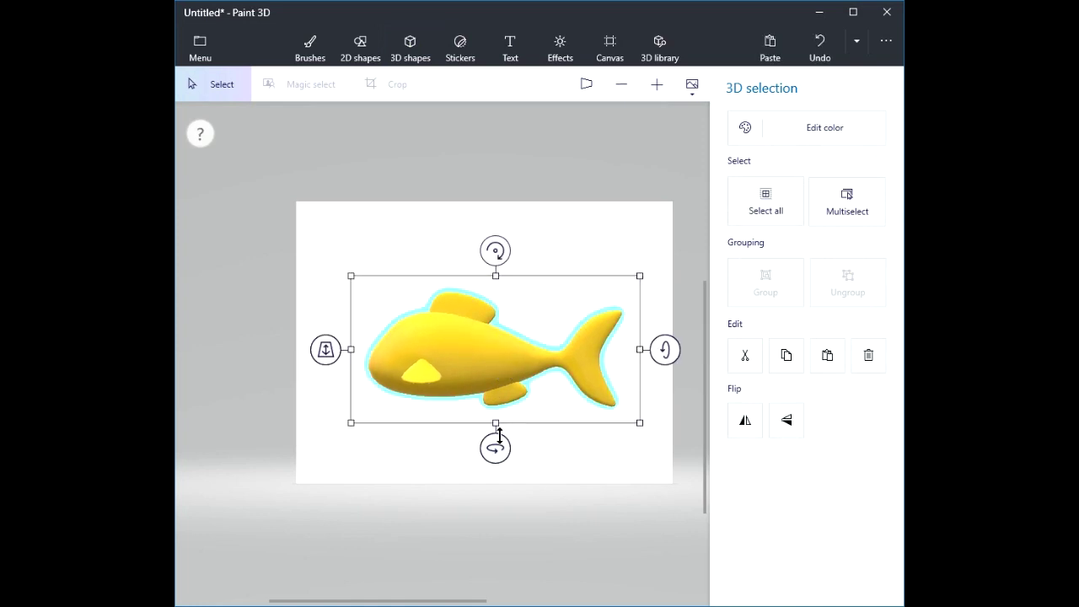
left_click_drag(495, 447, 524, 448)
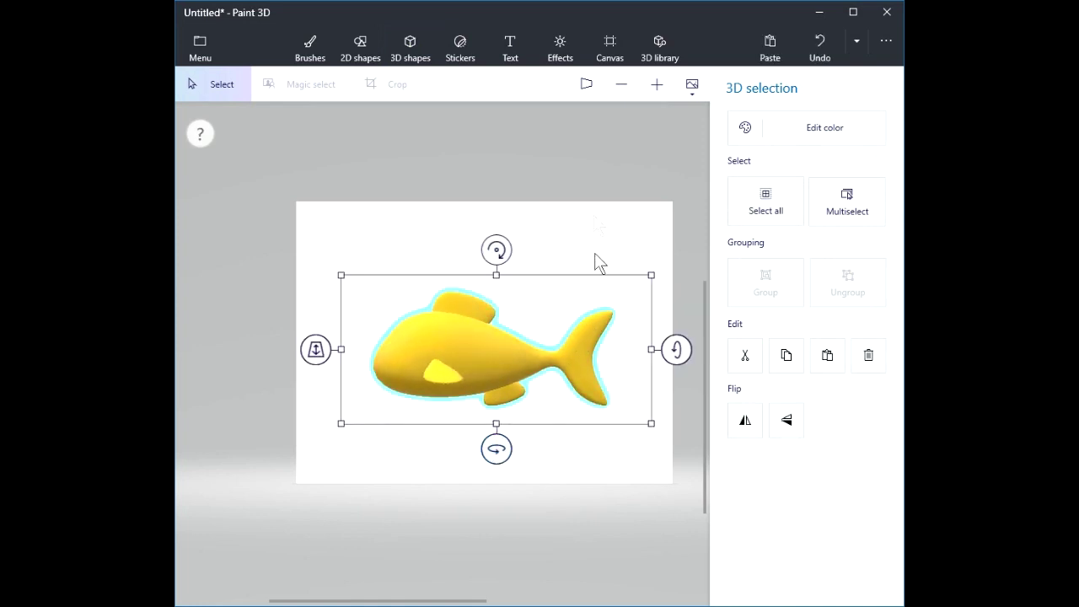
Place the Fur texture on the fish and centre it over the tail fin.
left_click(469, 52)
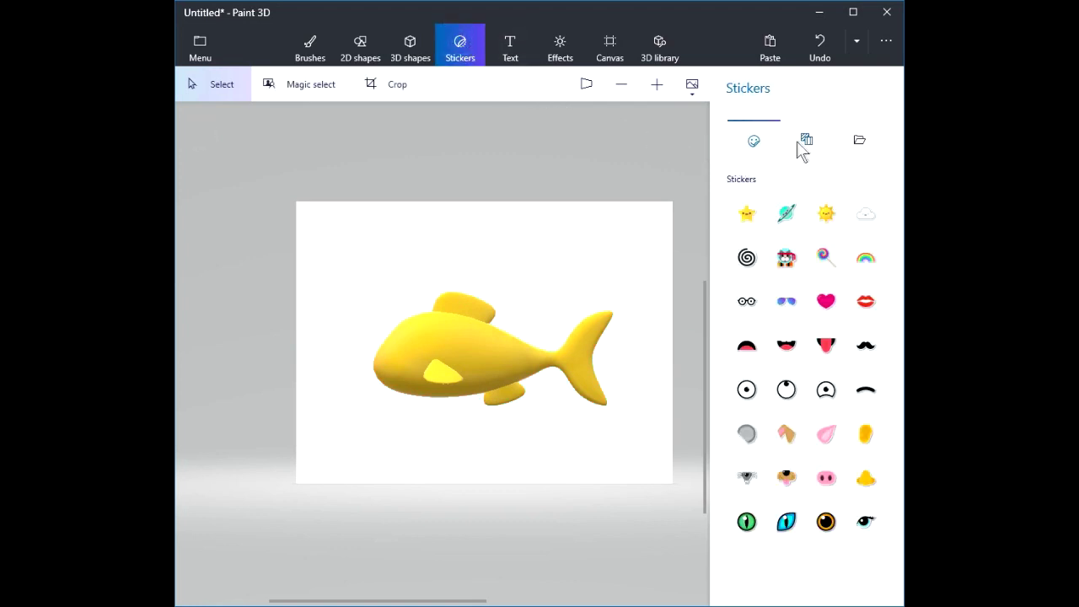
left_click(807, 140)
left_click(830, 209)
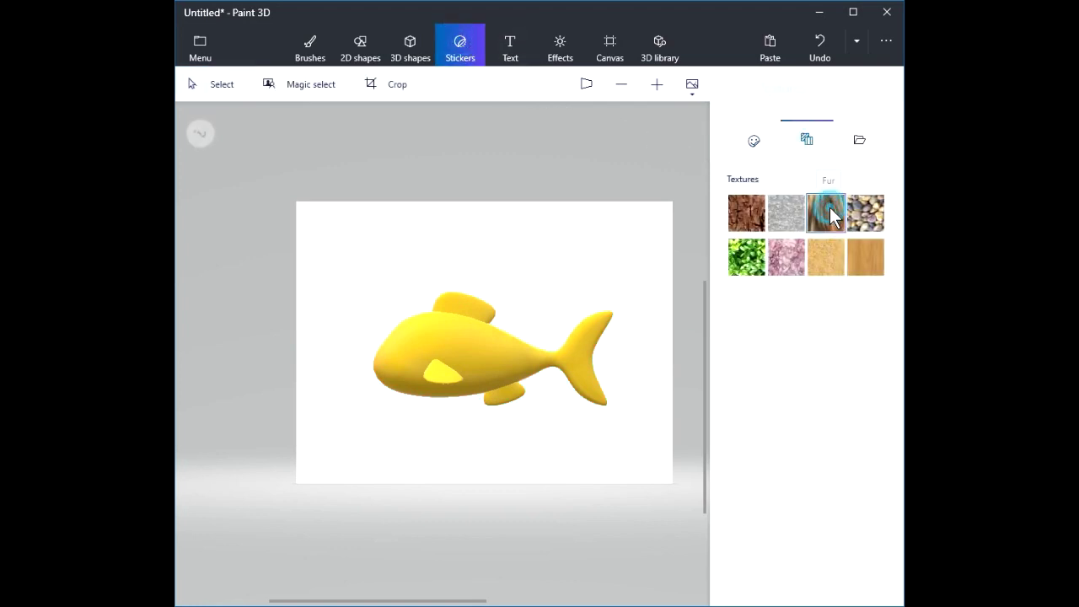
left_click_drag(575, 362, 631, 419)
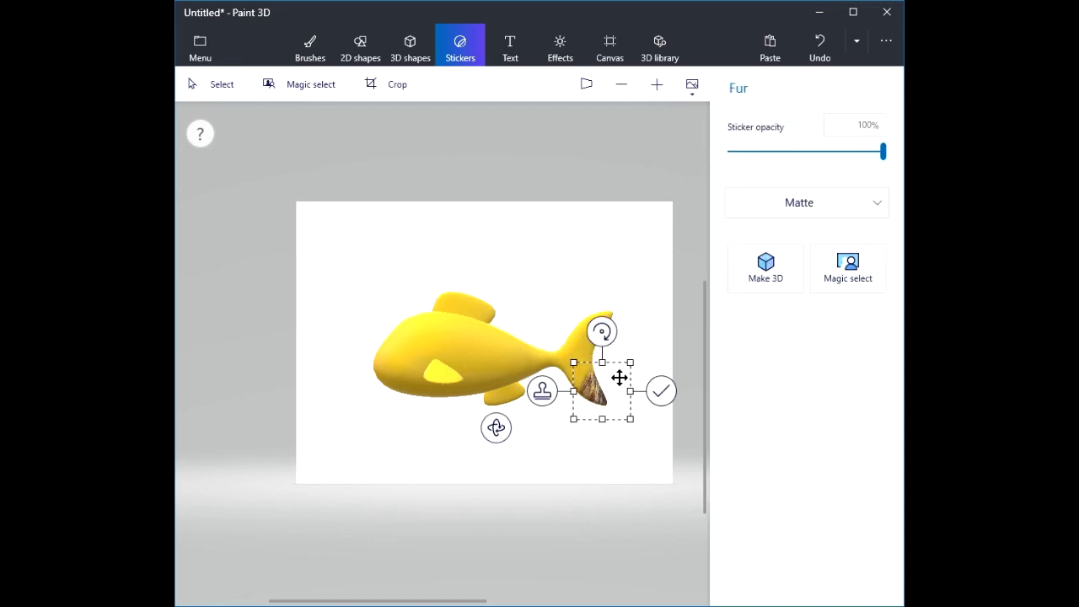
left_click_drag(619, 379, 595, 346)
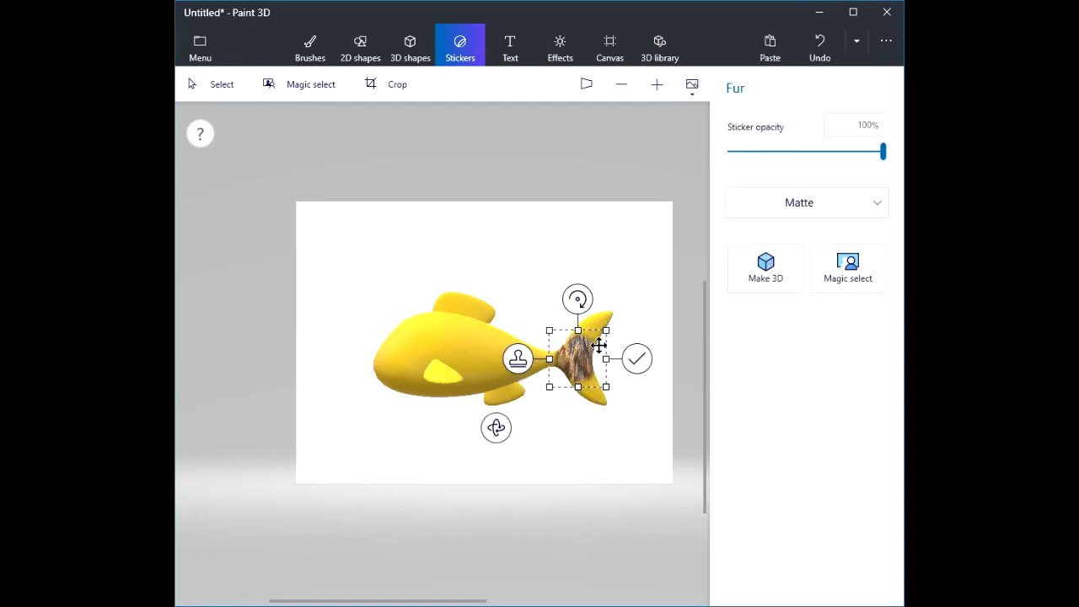
Rotate the Fur texture about a quarter turn, enlarge it to cover the whole tail, and apply it.
left_click_drag(577, 299, 641, 299)
left_click_drag(597, 379, 595, 430)
mouse_move(619, 349)
left_mouse_down()
mouse_move(587, 348)
mouse_move(604, 351)
left_mouse_up()
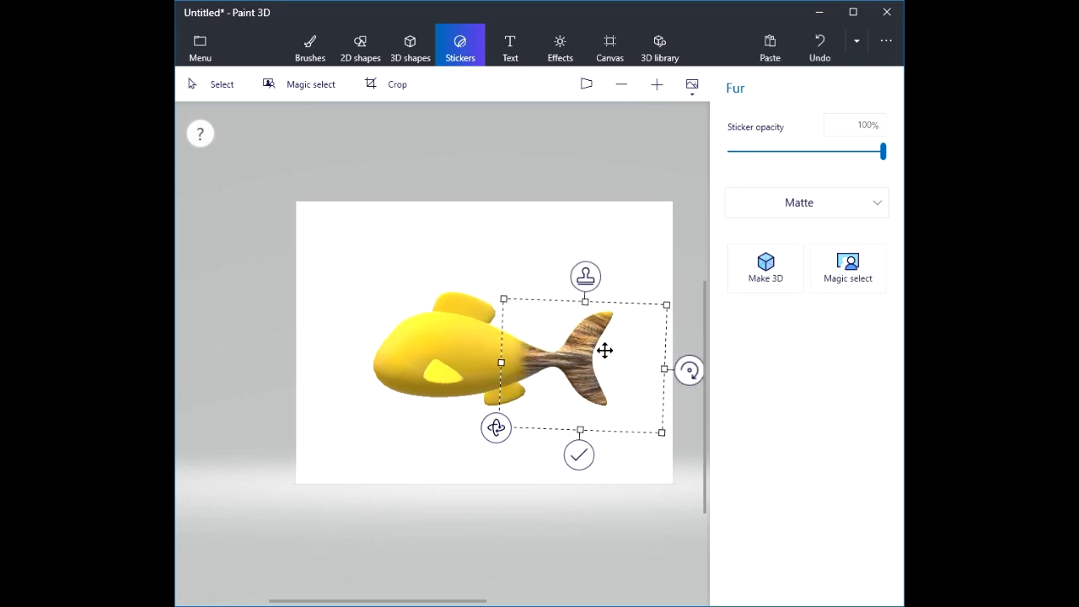
left_click_drag(586, 301, 586, 294)
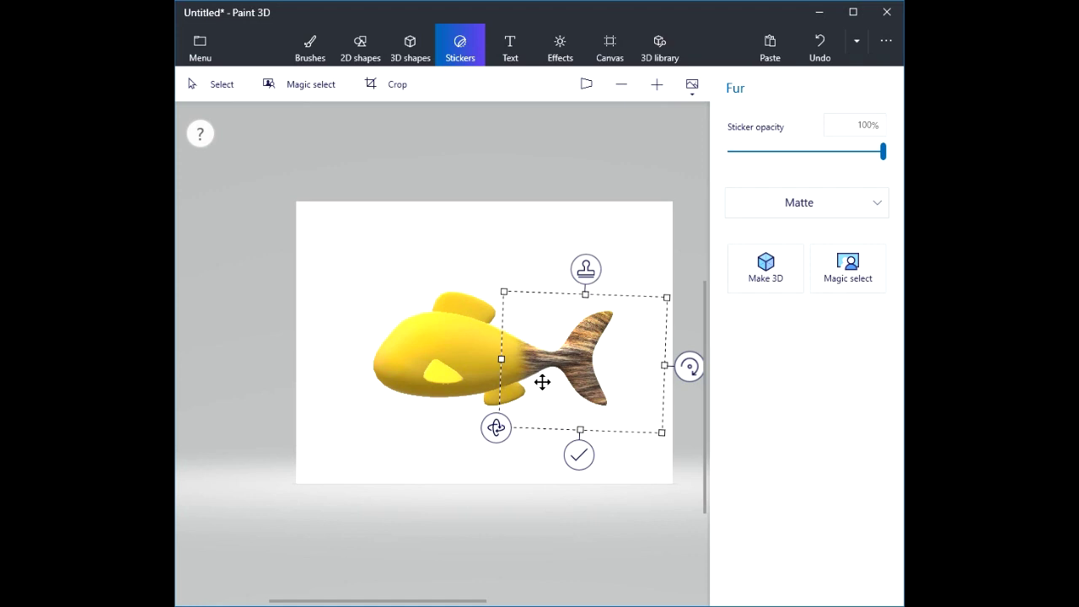
mouse_move(496, 426)
left_mouse_down()
mouse_move(475, 426)
mouse_move(667, 435)
mouse_move(475, 429)
mouse_move(489, 431)
left_mouse_up()
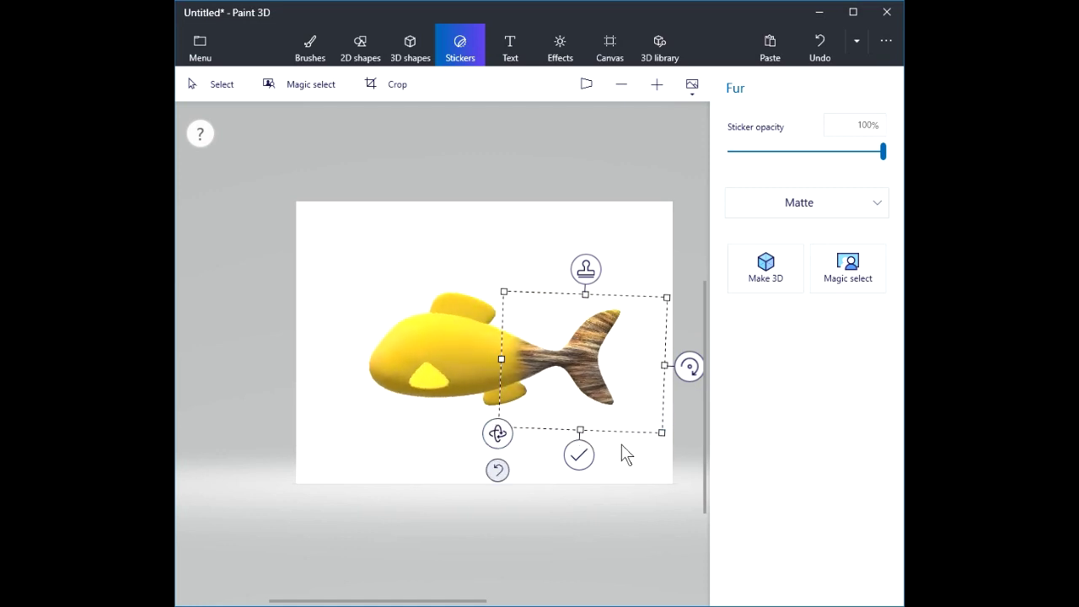
left_click(579, 456)
Turn the fish about its vertical axis to its plain side and place the Fur texture over the tail.
left_click(475, 384)
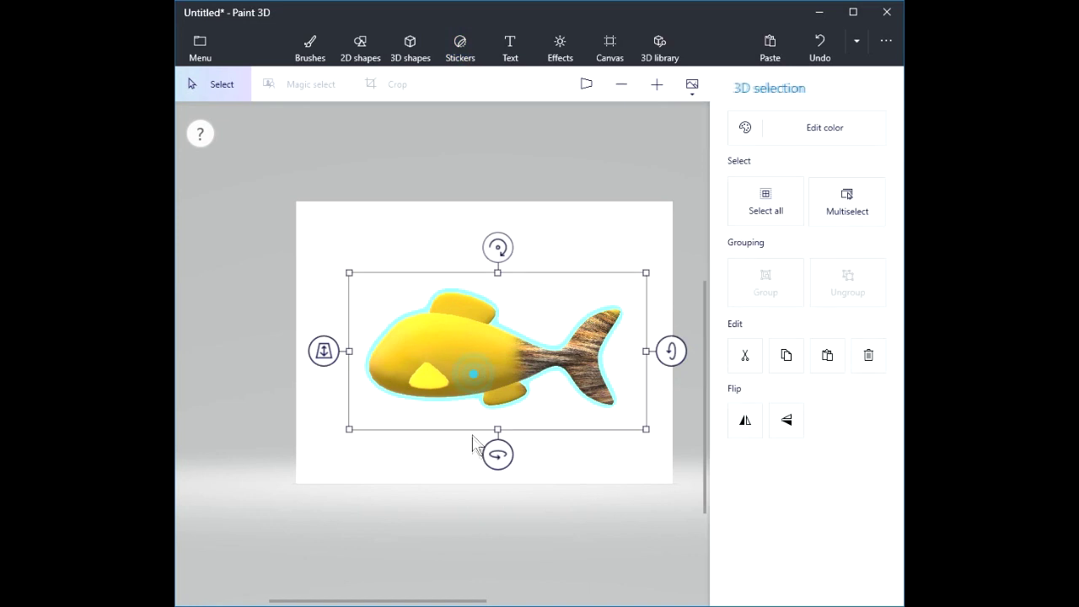
left_click_drag(494, 449, 706, 447)
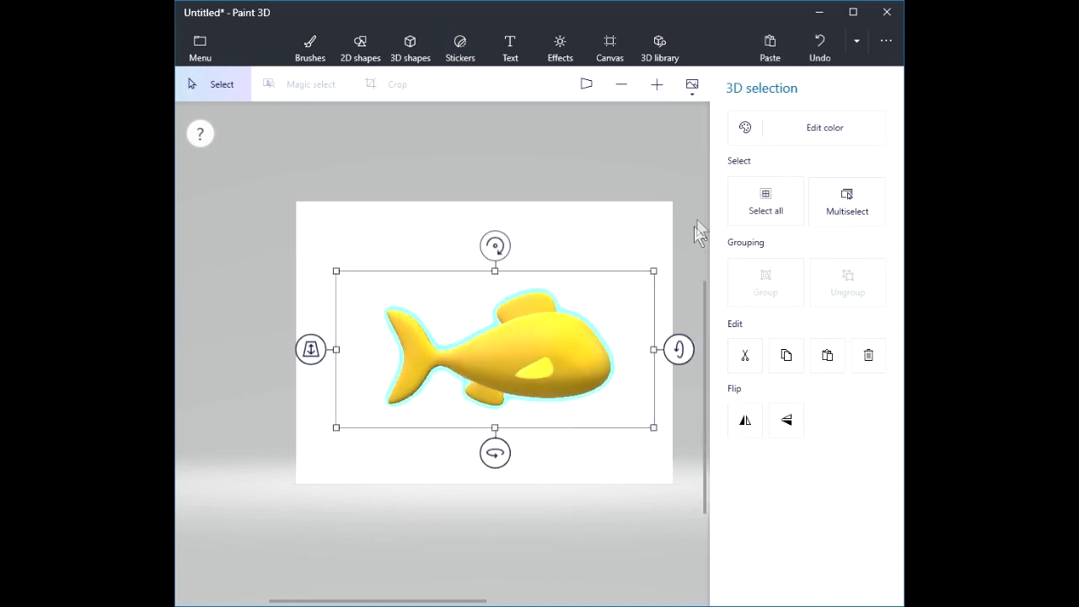
left_click(463, 58)
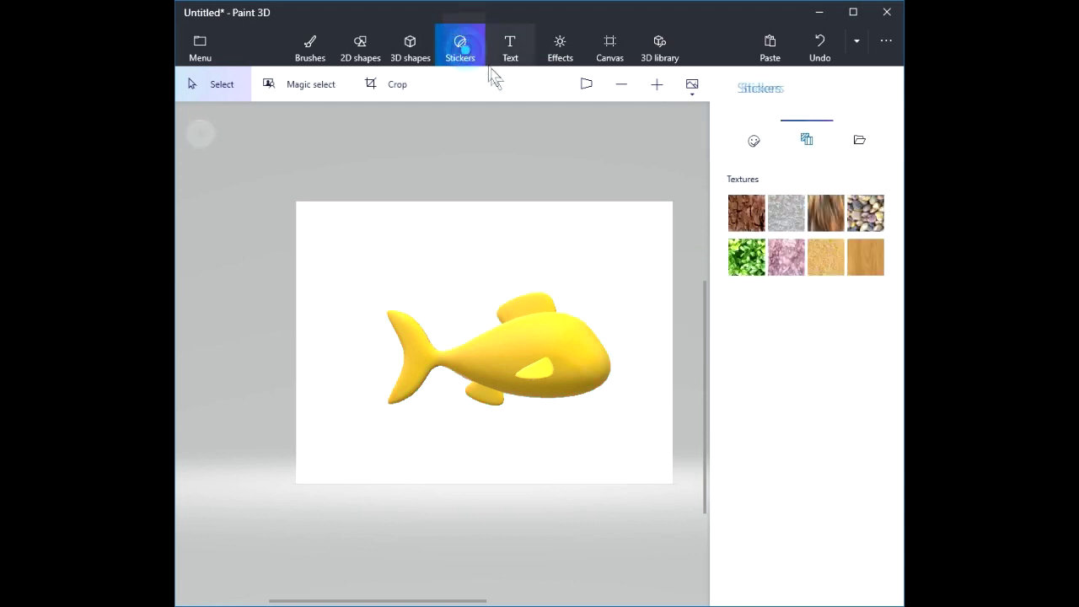
left_click(820, 214)
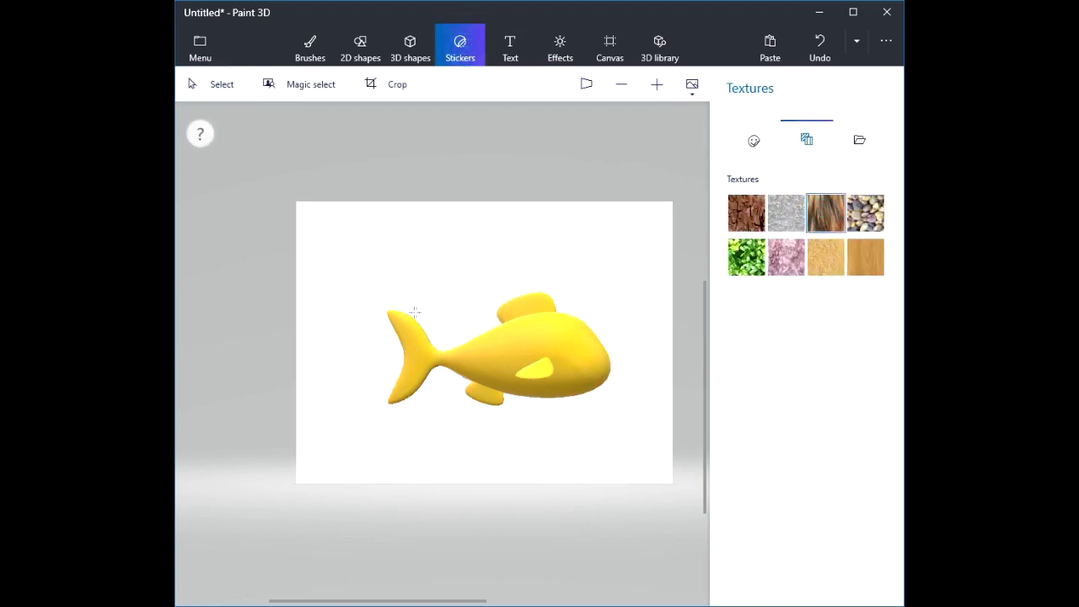
left_click(413, 364)
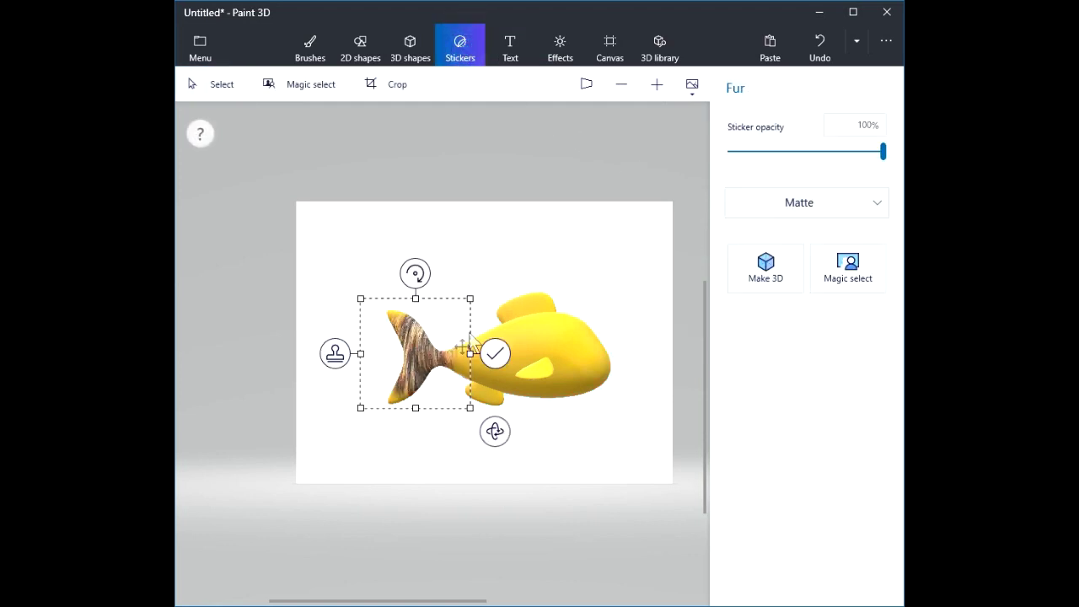
Rotate the second Fur patch about a quarter turn, stretch it towards the body, and apply it to the tail.
left_click_drag(415, 272, 465, 354)
left_click_drag(412, 408, 412, 415)
left_click_drag(417, 301, 418, 294)
left_click_drag(464, 356, 482, 356)
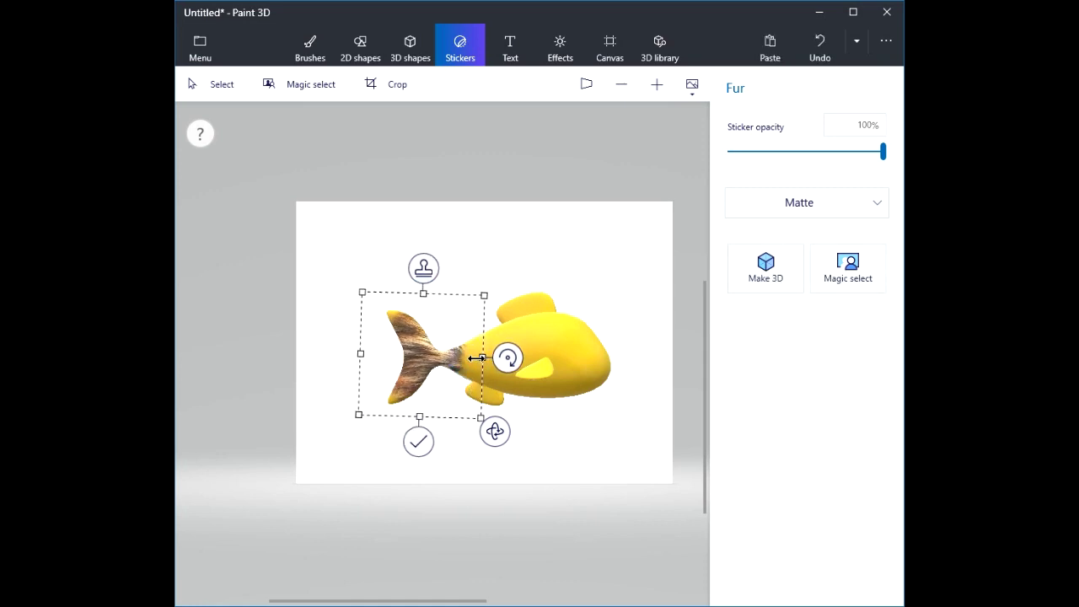
left_click(418, 443)
Turn the fish back to its first side, look at the custom sticker option, and undo the Fur texturing.
left_click(510, 352)
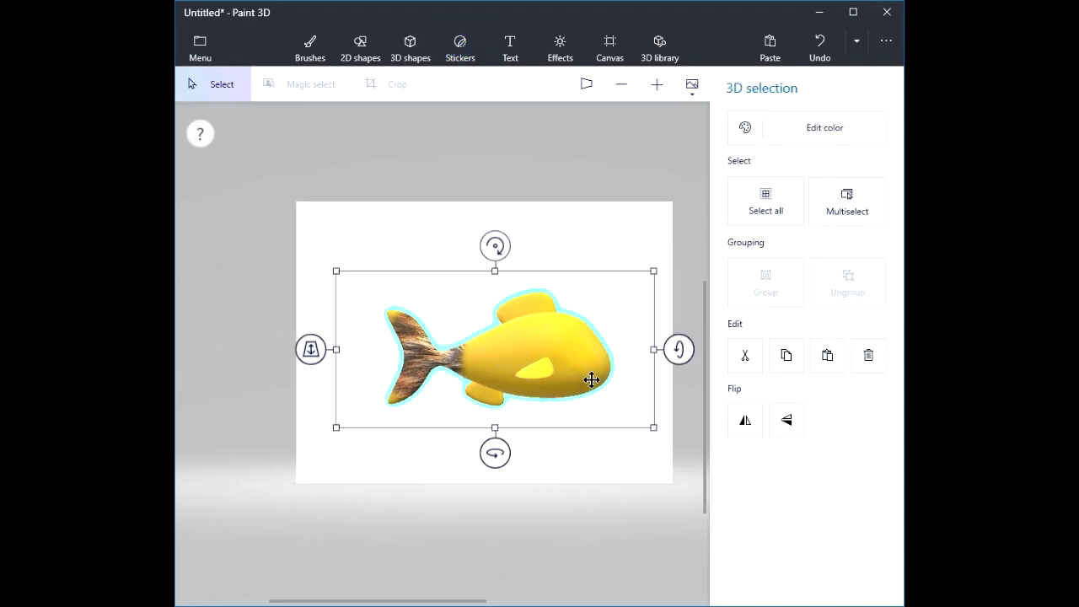
left_click_drag(494, 452, 313, 413)
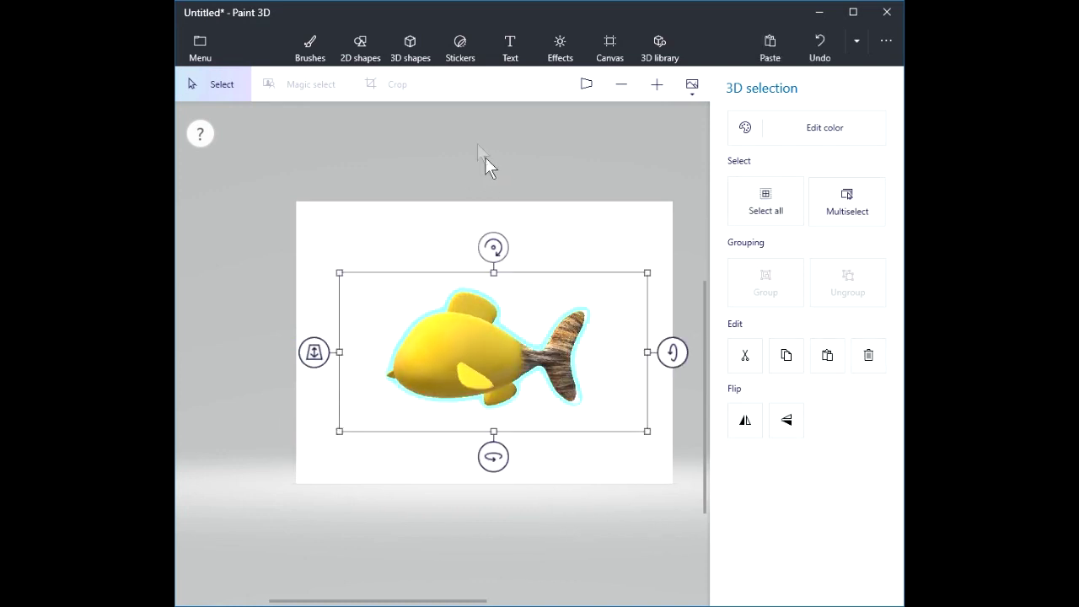
left_click(461, 50)
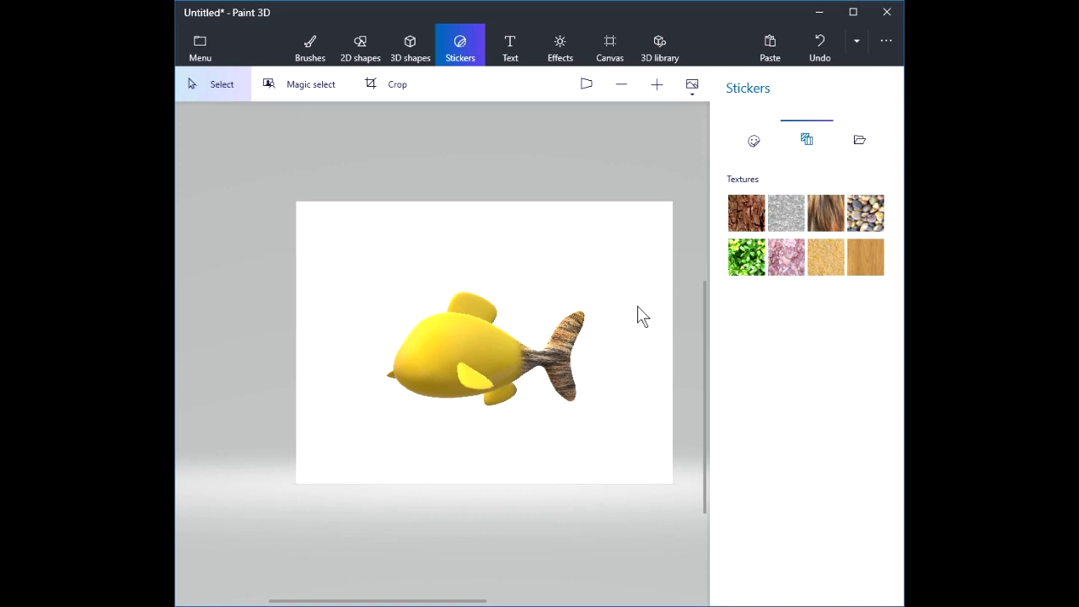
left_click(859, 142)
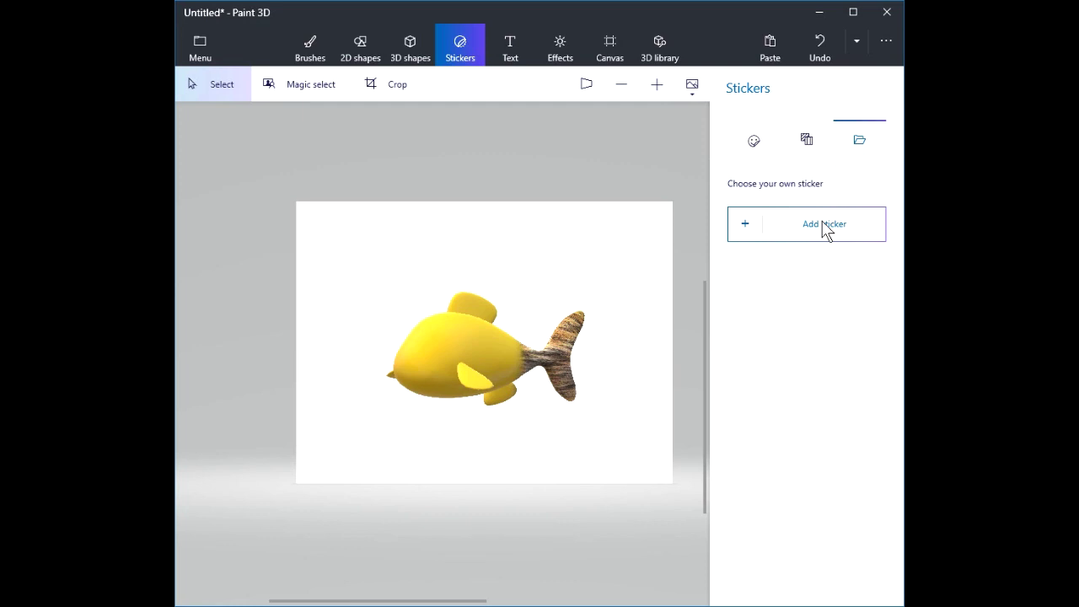
key("ctrl+z")
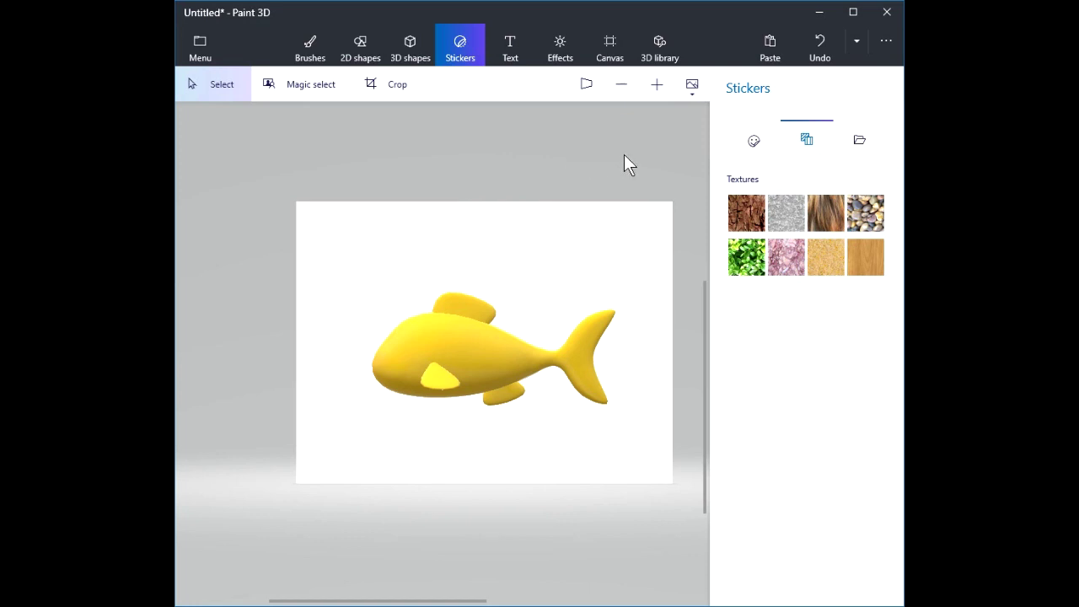
Place the second custom fish-scales sticker across the plain yellow fish from head to tail.
left_click(860, 144)
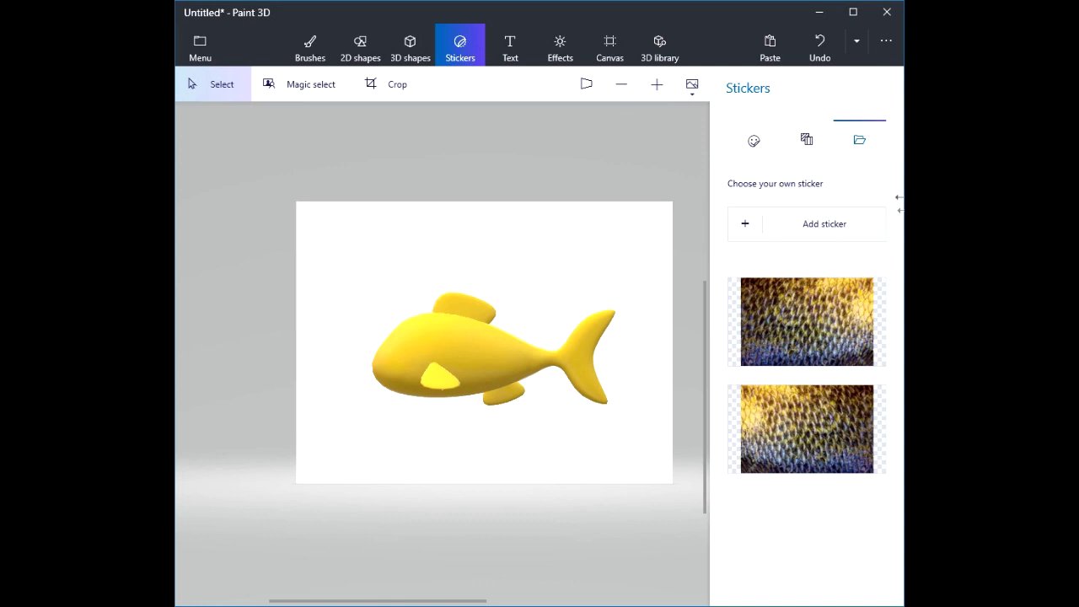
left_click(862, 140)
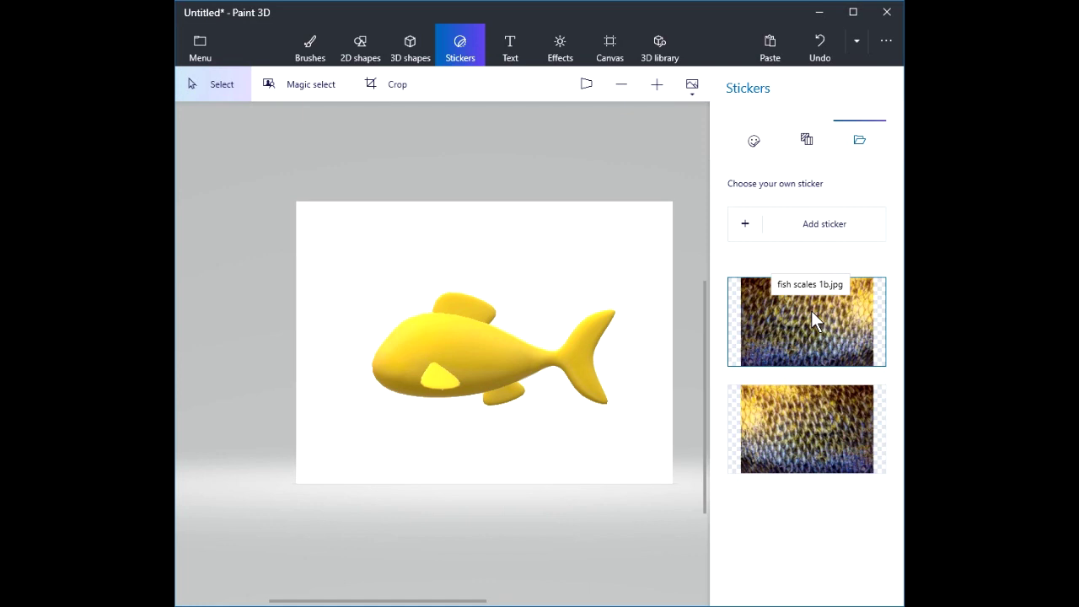
left_click(793, 427)
left_click_drag(455, 355, 624, 360)
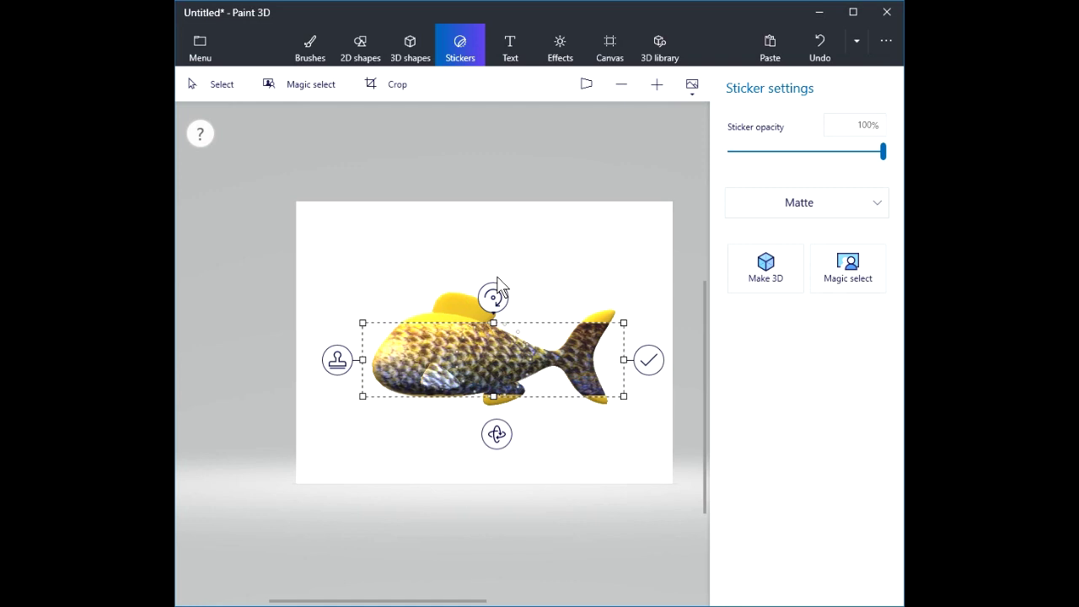
Stretch the fish-scales sticker until it covers the fins and tail completely, and apply it.
left_click_drag(491, 320, 493, 285)
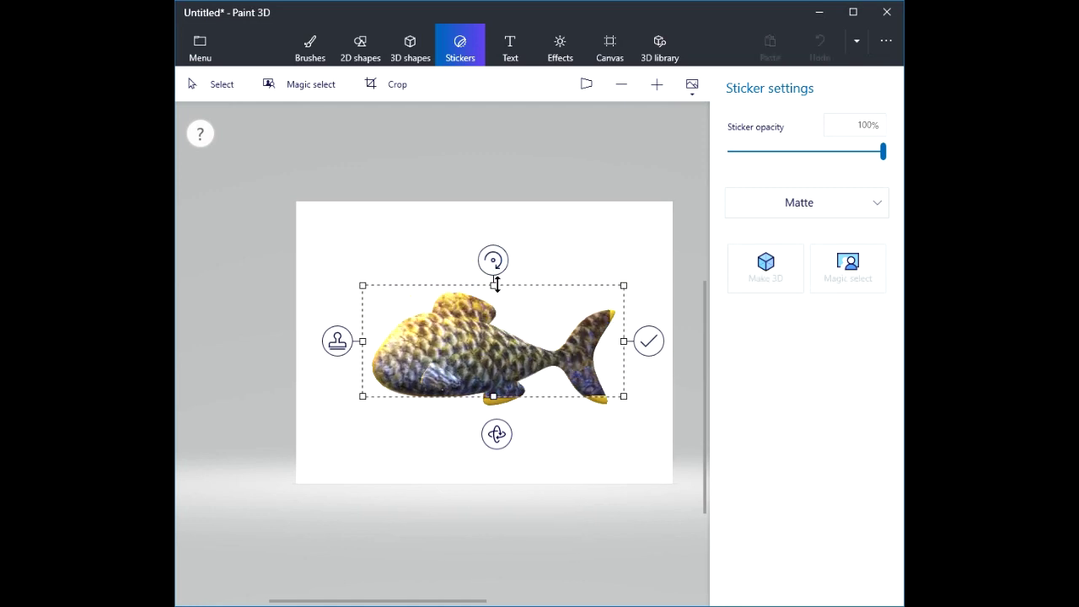
left_click_drag(494, 396, 502, 437)
left_click_drag(623, 349, 635, 350)
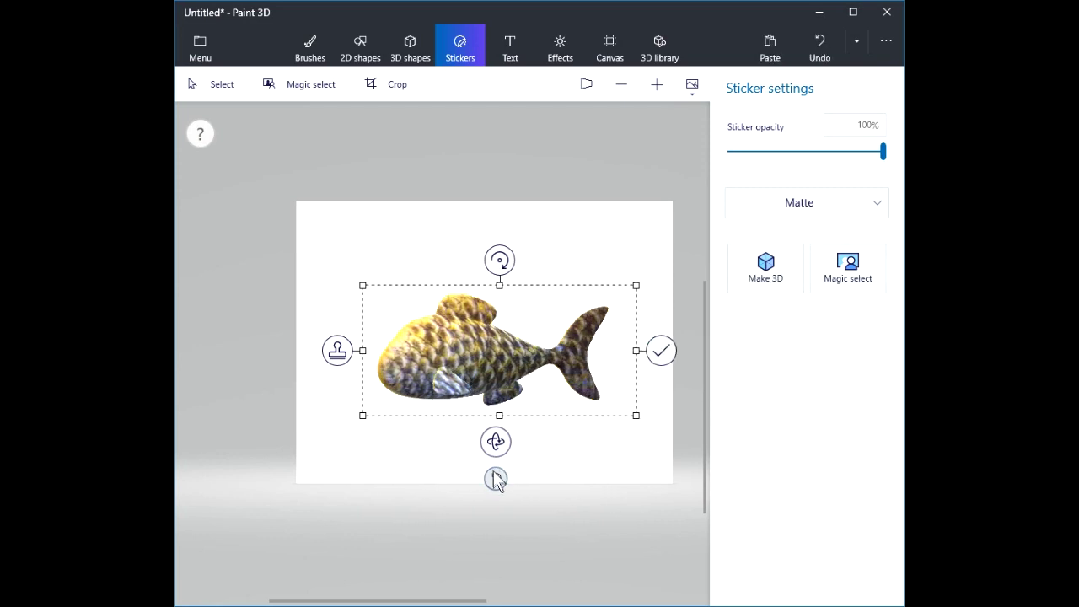
left_click(660, 350)
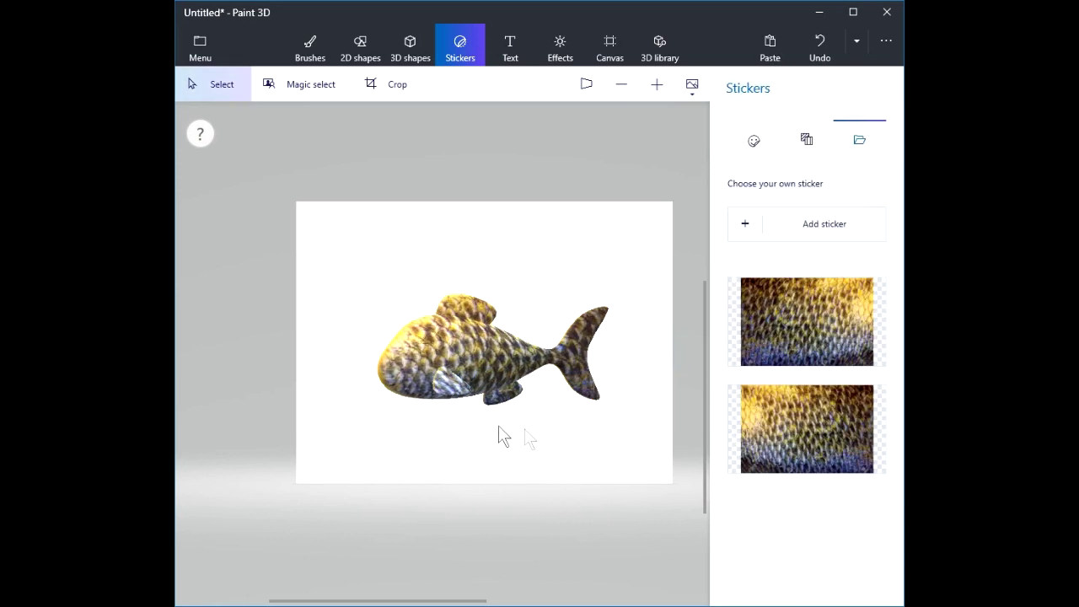
Turn the fish about its vertical axis to its bare side and place the custom sticker fish scales 1b.jpg on it.
left_click(477, 380)
left_click_drag(494, 461, 681, 458)
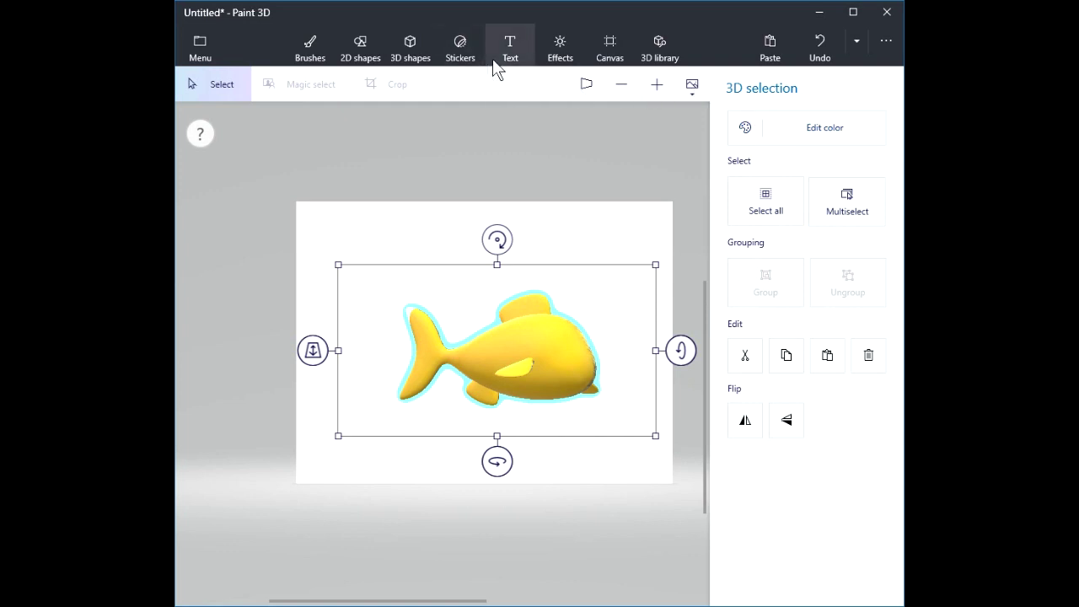
left_click(469, 45)
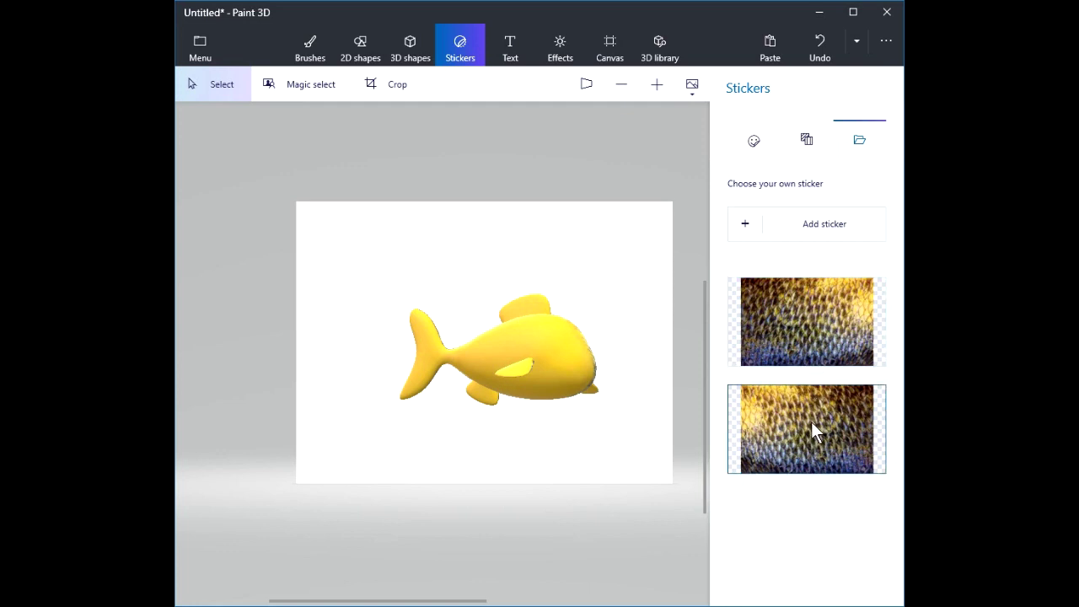
left_click(823, 309)
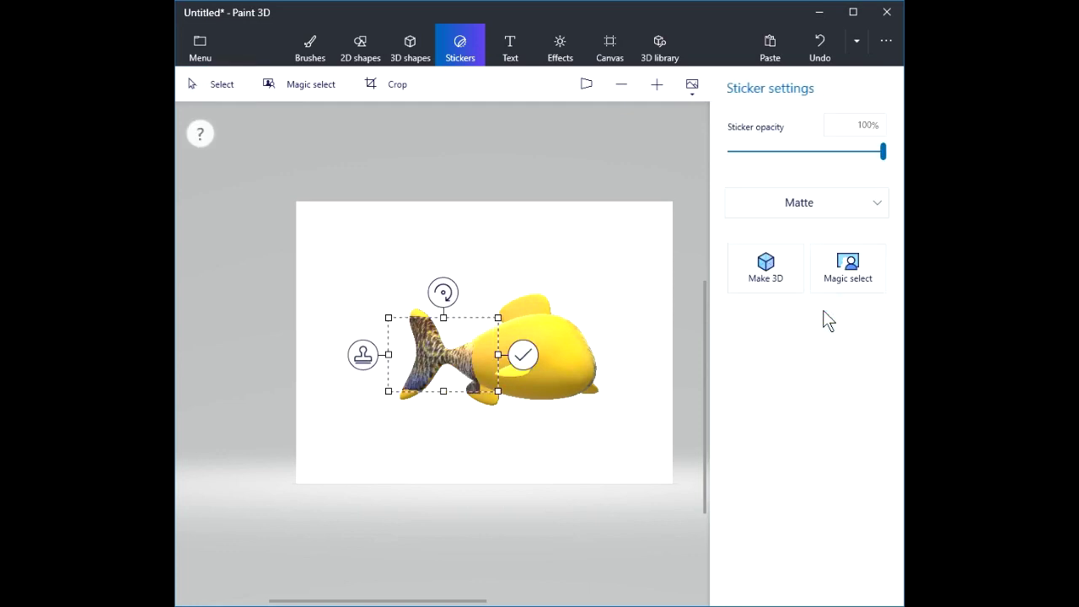
Stretch the scales sticker over the fish's entire second side, apply it, and turn the fish about its vertical axis.
left_click_drag(498, 354, 617, 355)
left_click_drag(503, 391, 503, 410)
left_click_drag(503, 318, 504, 281)
left_click_drag(388, 345, 357, 353)
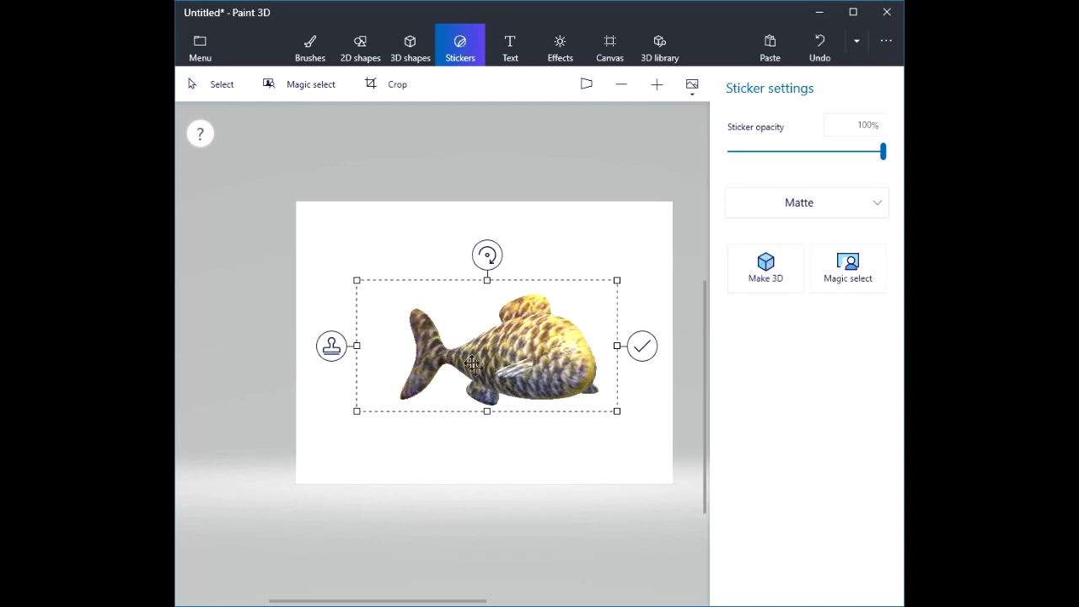
left_click(644, 350)
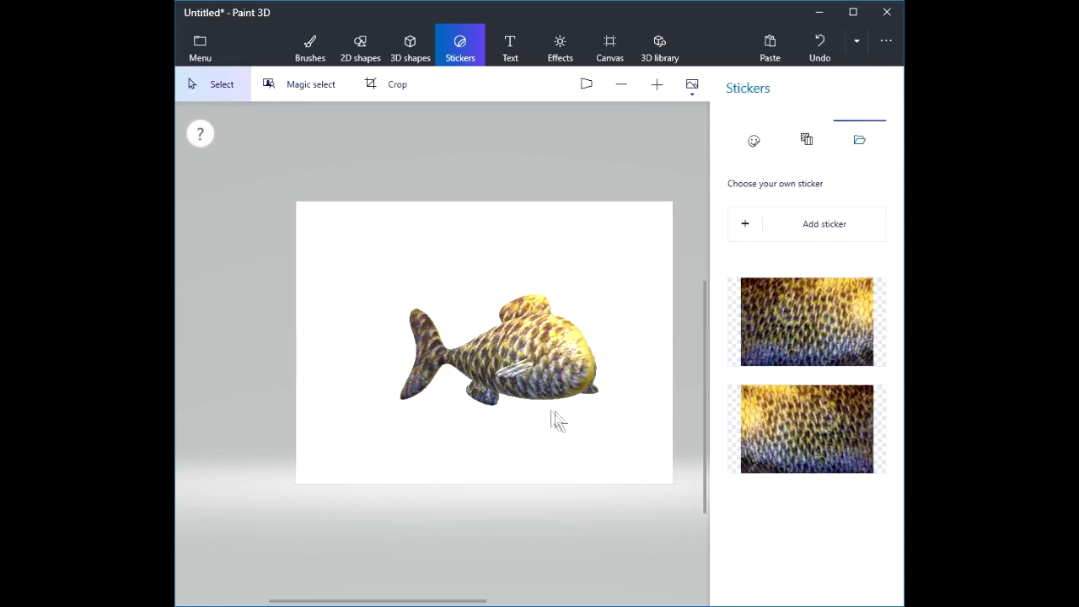
left_click(530, 366)
left_click_drag(497, 458, 377, 451)
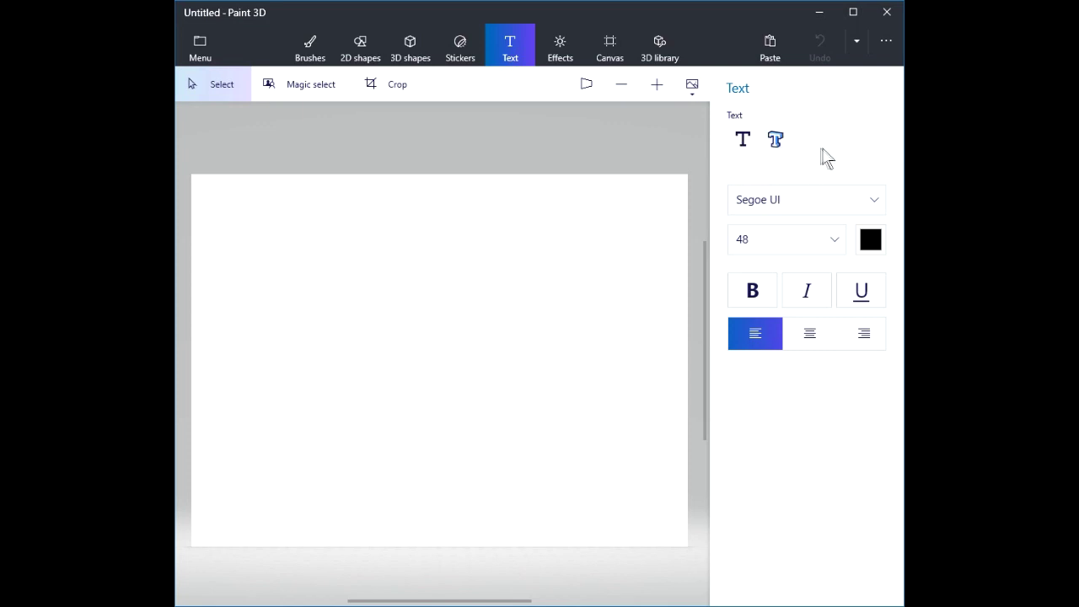
Choose 3D text with the Segoe UI font at size 48.
left_click(776, 140)
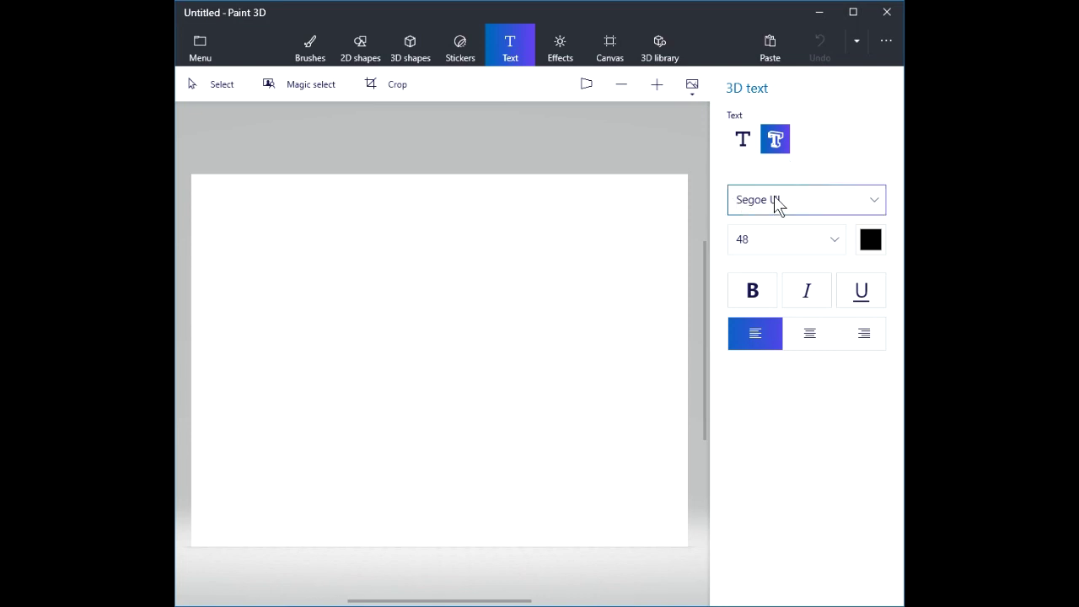
left_click(870, 201)
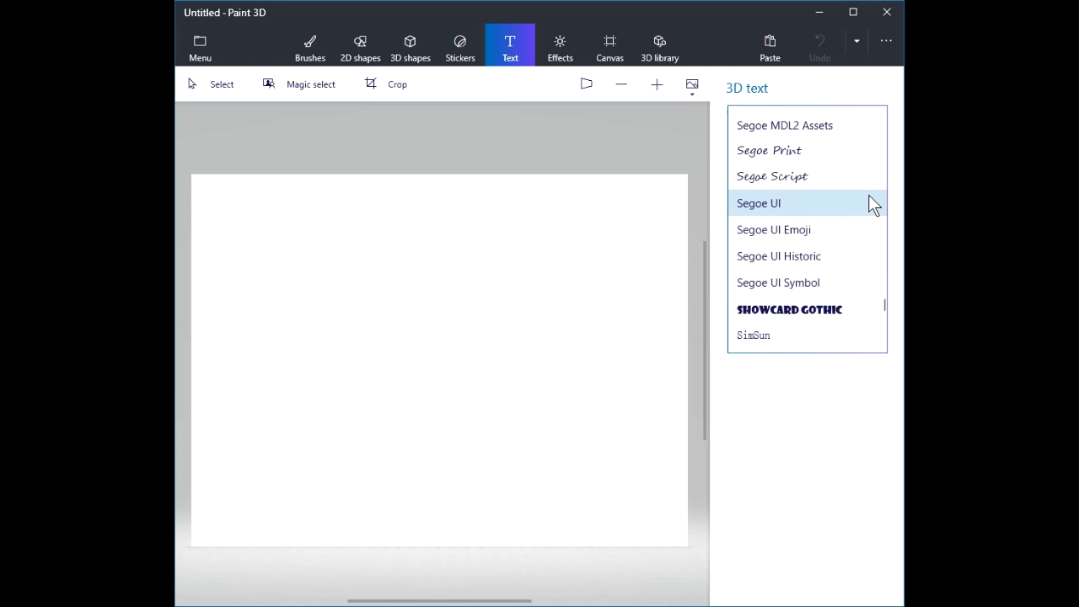
left_click(773, 211)
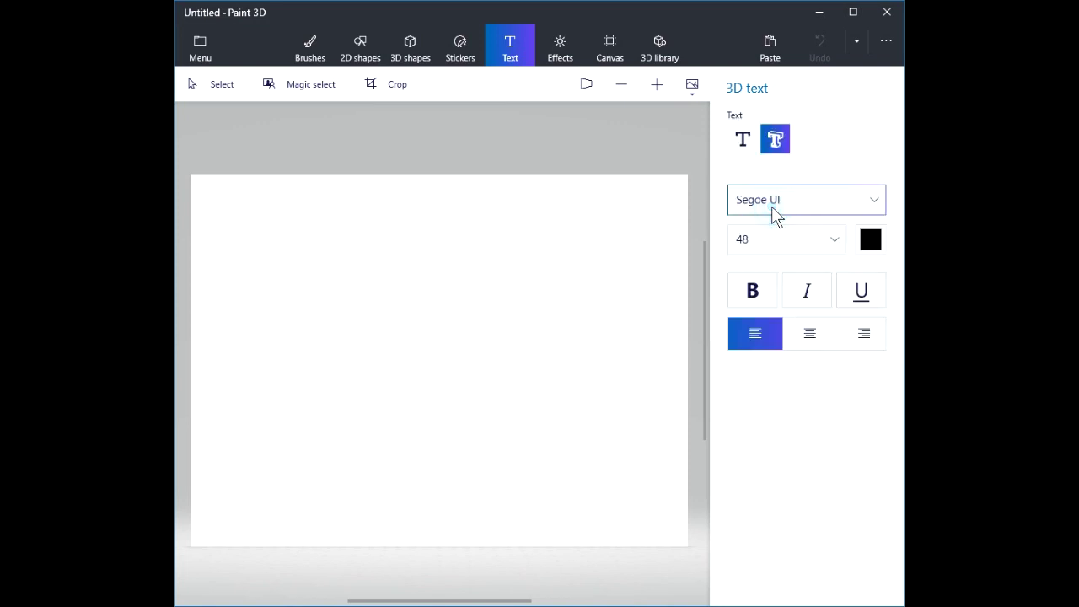
left_click(757, 237)
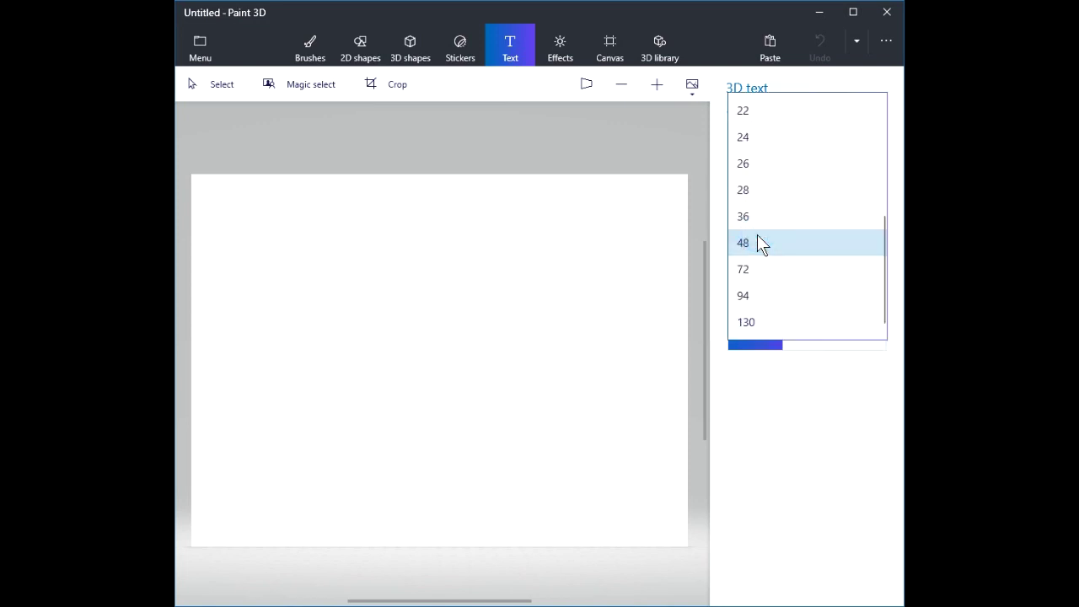
left_click(746, 239)
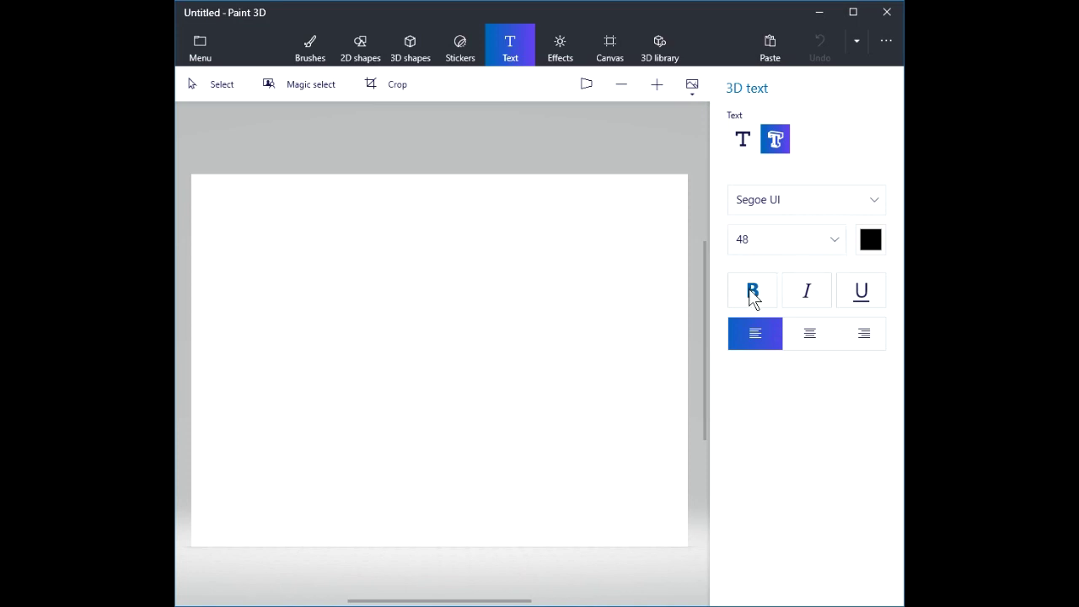
Format the 3D text as bold, centre-aligned and red.
left_click(809, 336)
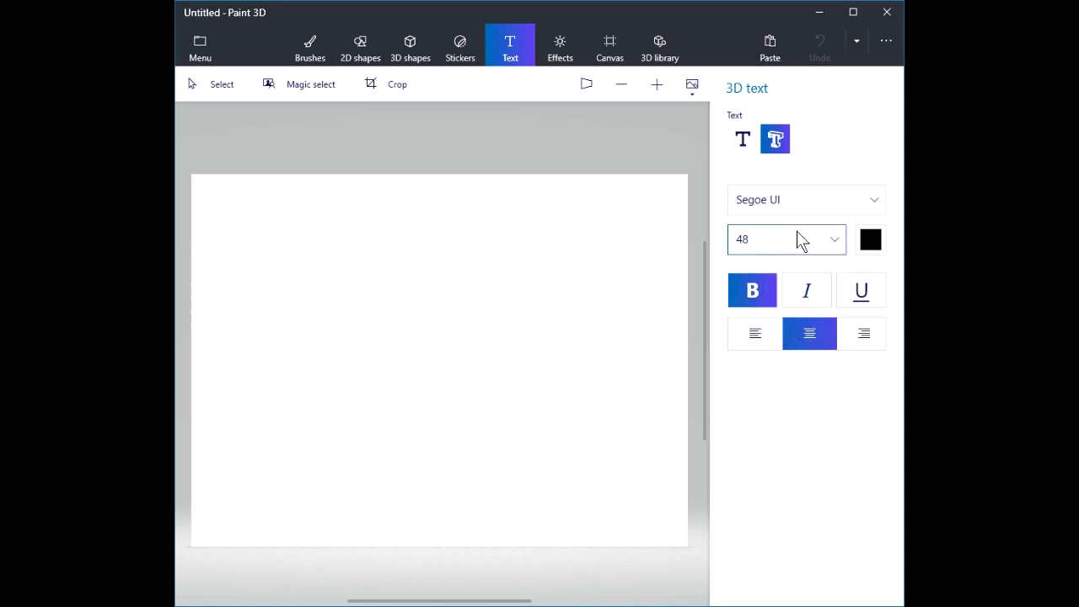
left_click(870, 240)
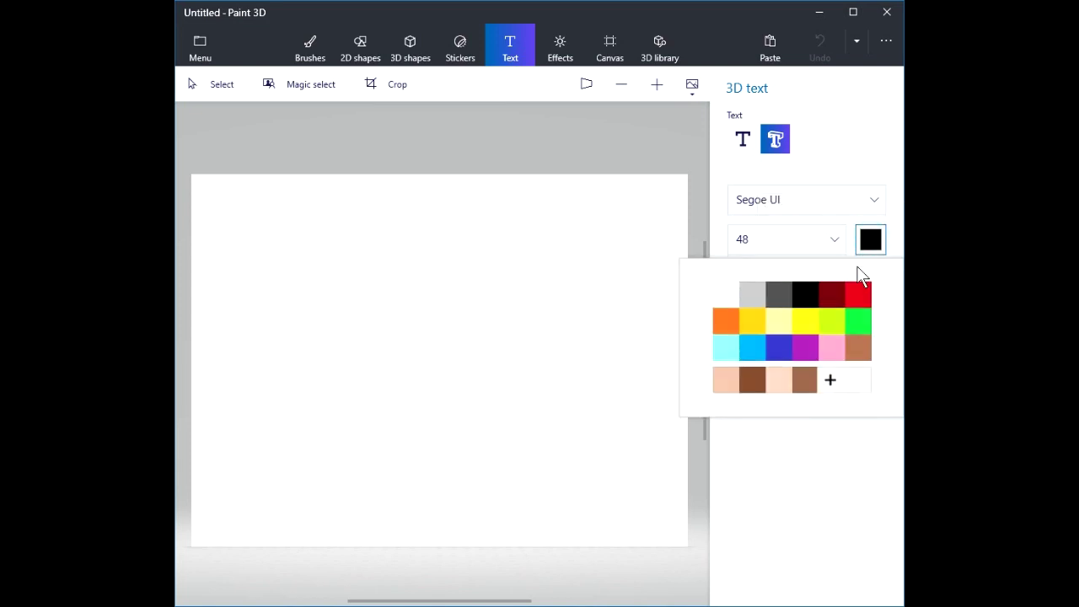
left_click(853, 291)
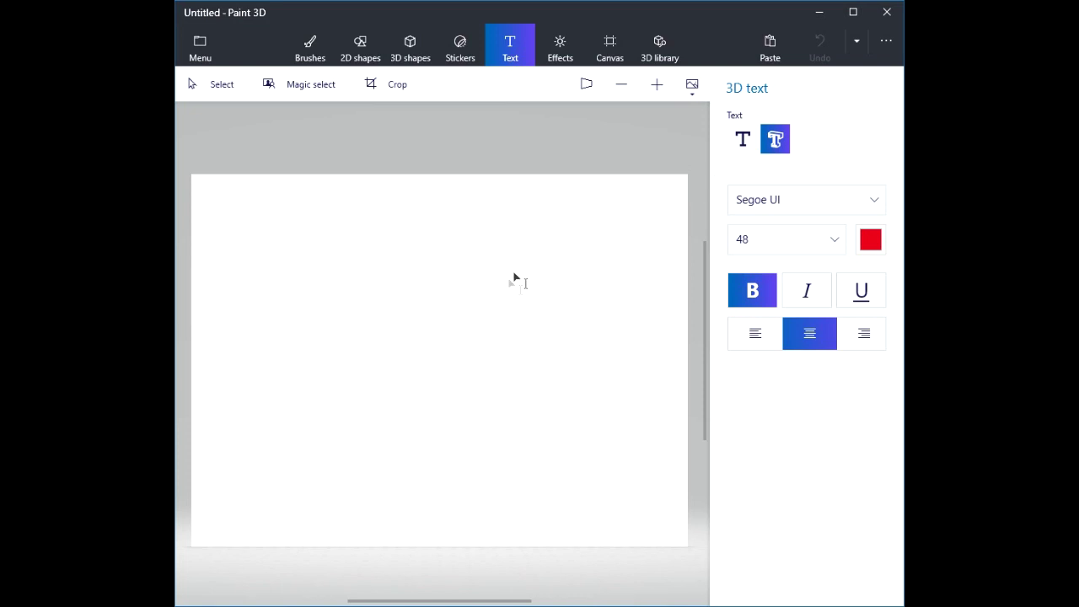
Place a 3D text box near the middle of the canvas and enter "3D Text".
left_click(418, 323)
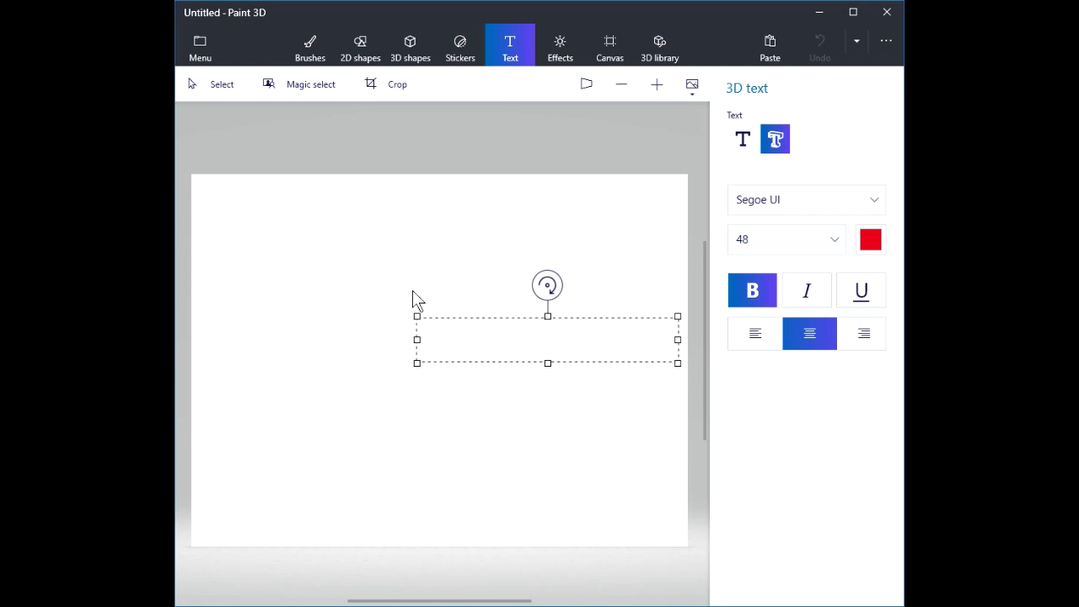
type("3D")
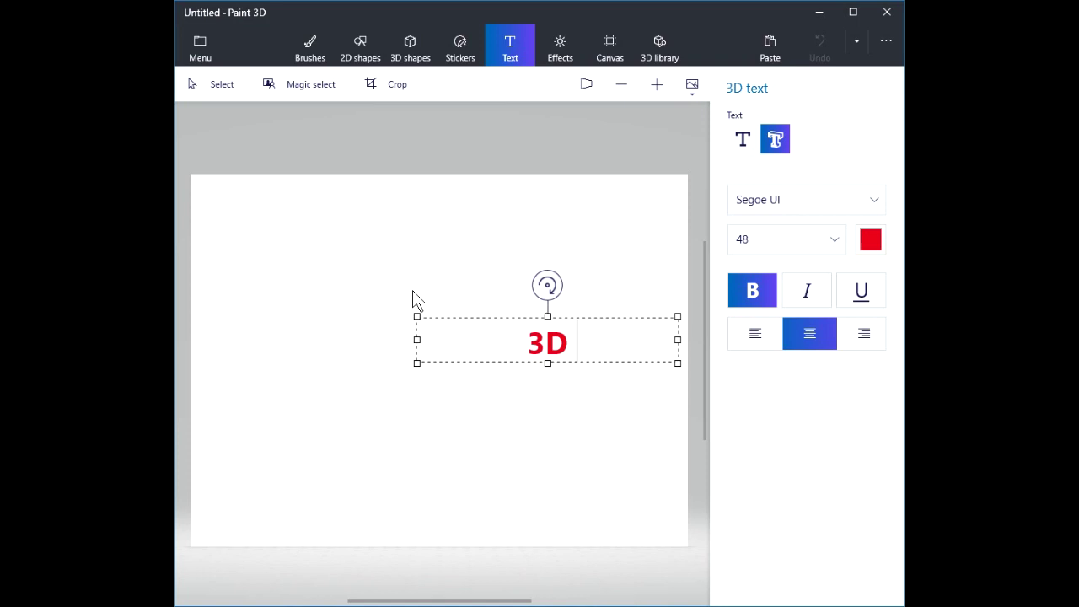
type(" Text")
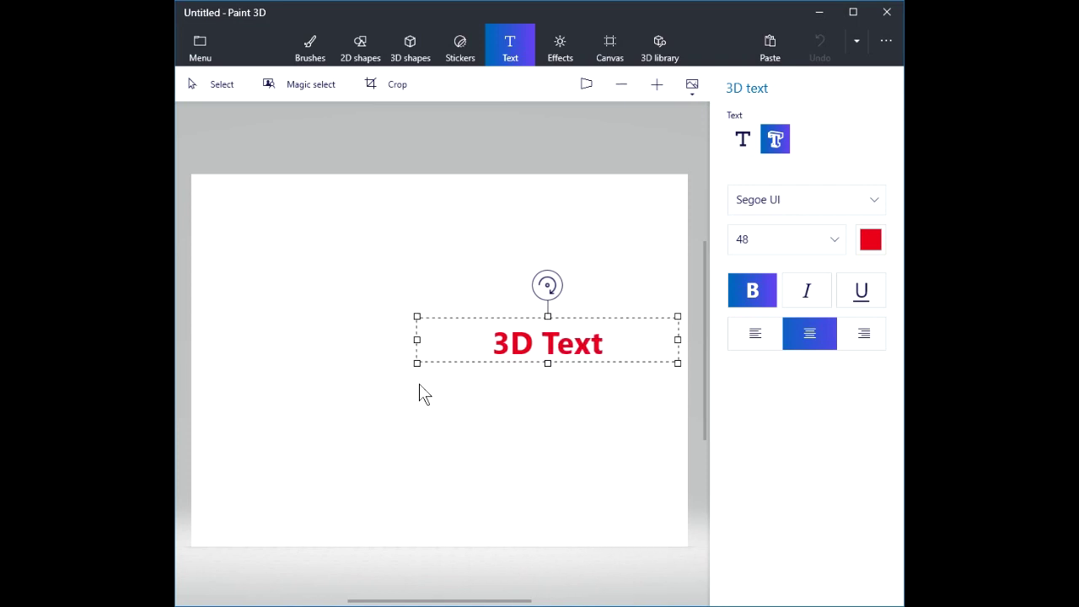
Narrow the text box around the words, move it to the canvas centre, and commit it as a 3D object.
left_click_drag(417, 339, 501, 341)
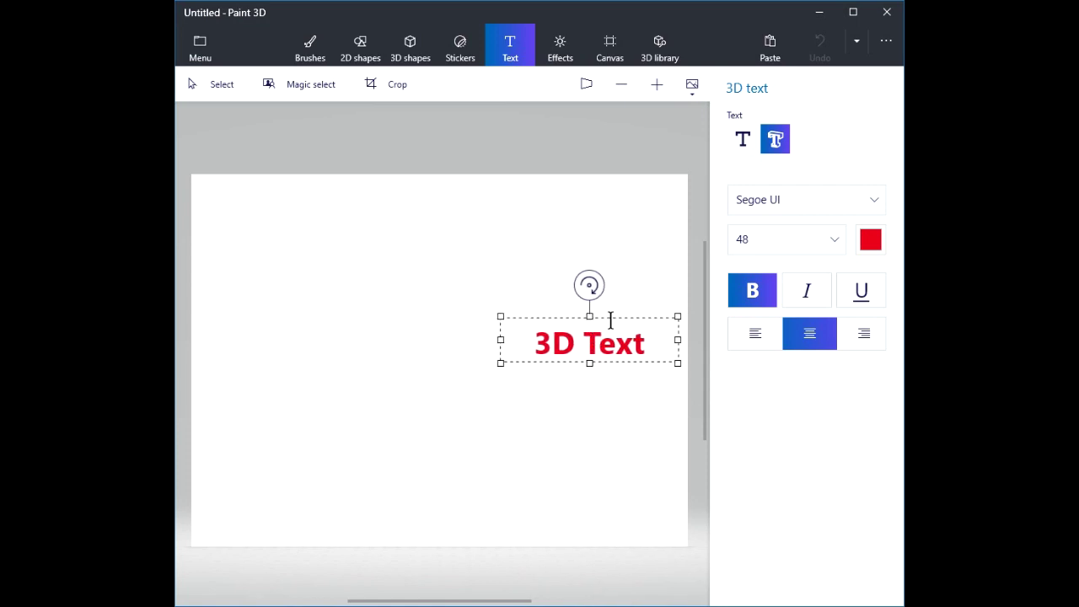
left_click_drag(611, 318, 463, 323)
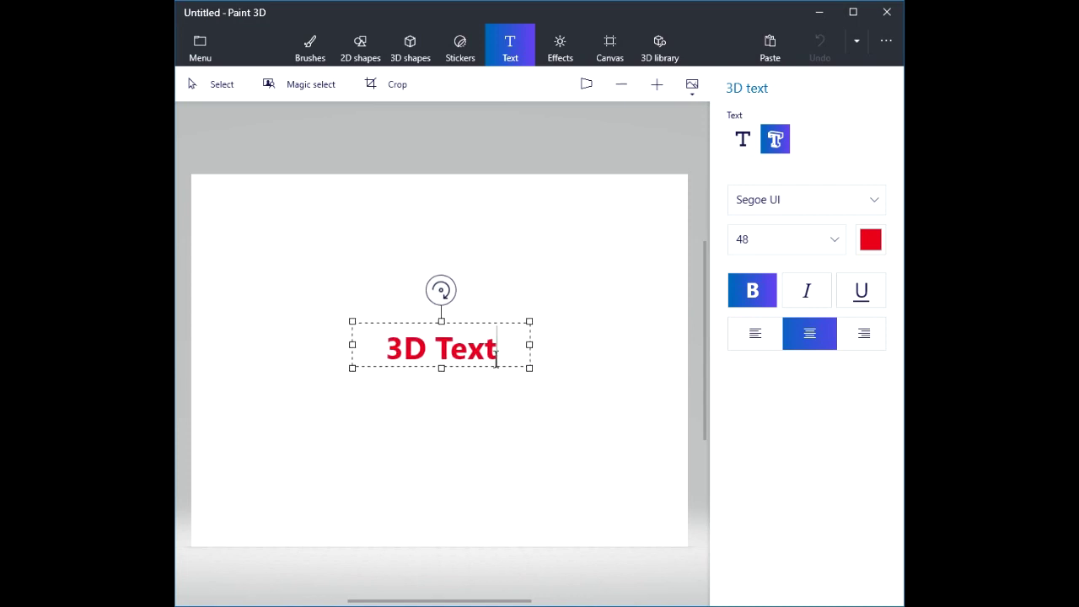
mouse_move(528, 367)
left_mouse_down()
mouse_move(562, 382)
mouse_move(540, 373)
left_mouse_up()
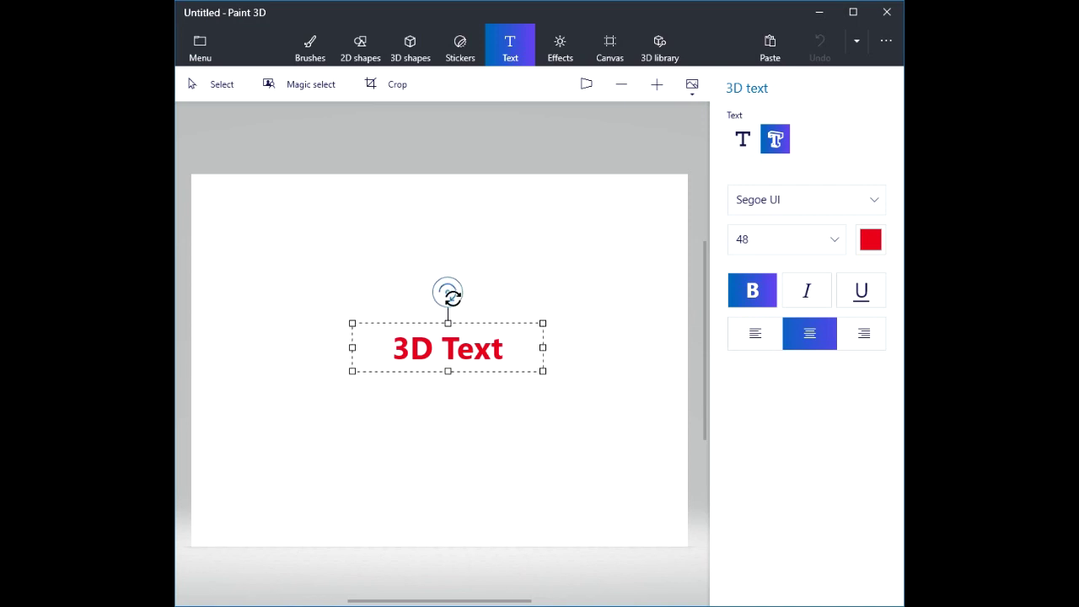
left_click(514, 340)
left_click(570, 344)
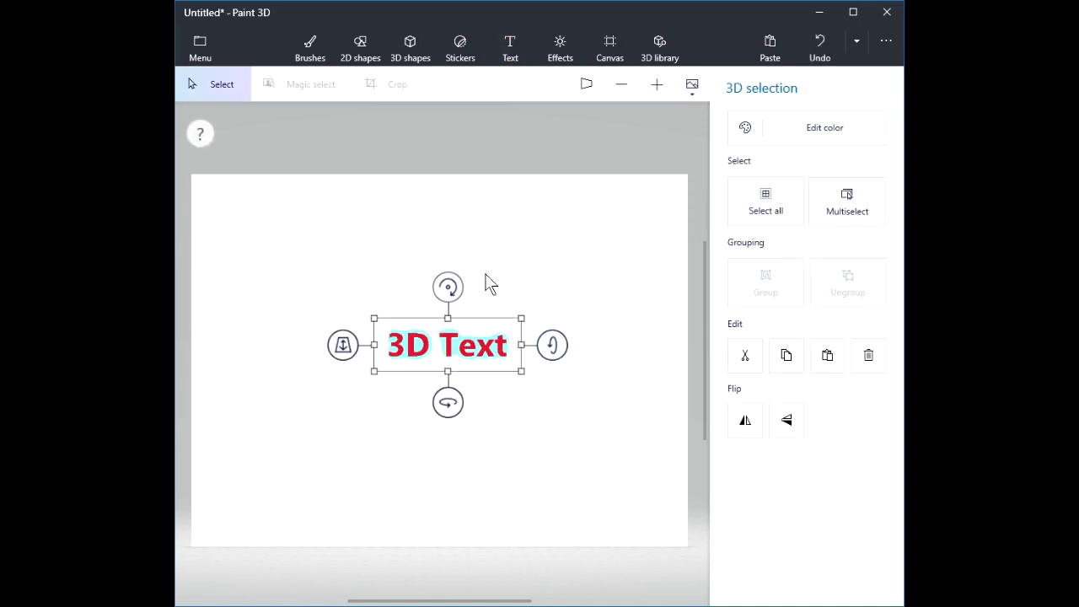
Enlarge and recentre the 3D text, and tilt it about its horizontal axis until the letters' upper faces show.
left_click_drag(522, 372, 612, 408)
left_click_drag(491, 351, 429, 334)
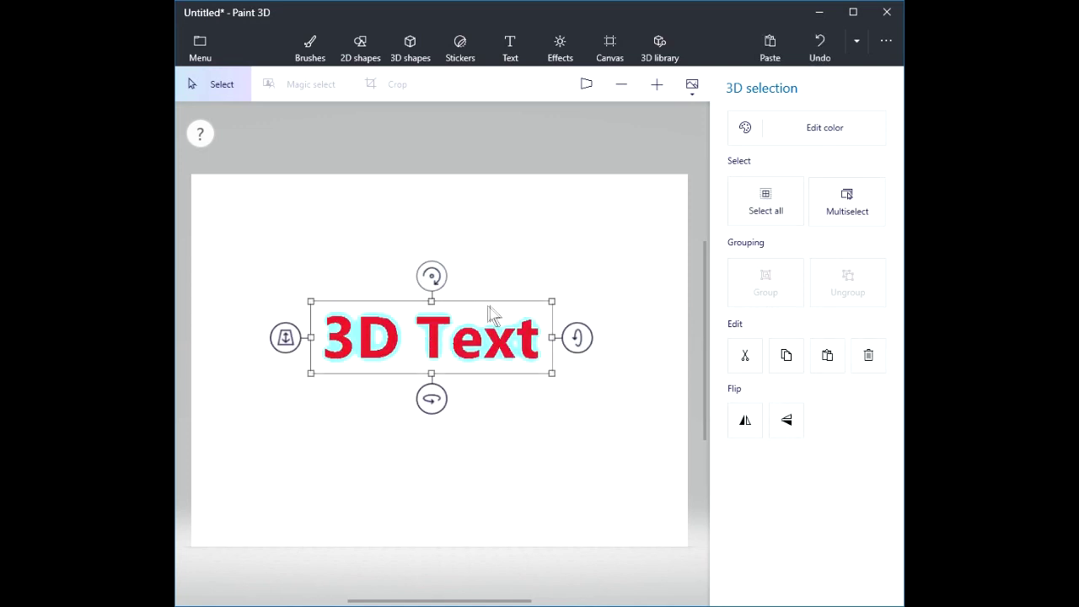
left_click_drag(577, 336, 575, 347)
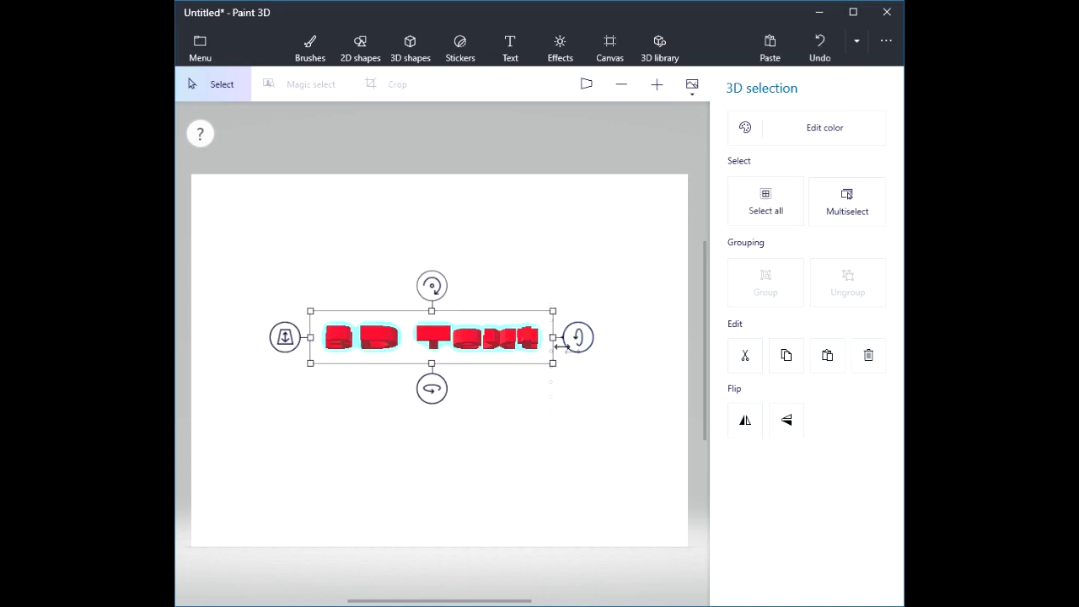
left_click_drag(431, 309, 433, 269)
left_click_drag(568, 320, 578, 295)
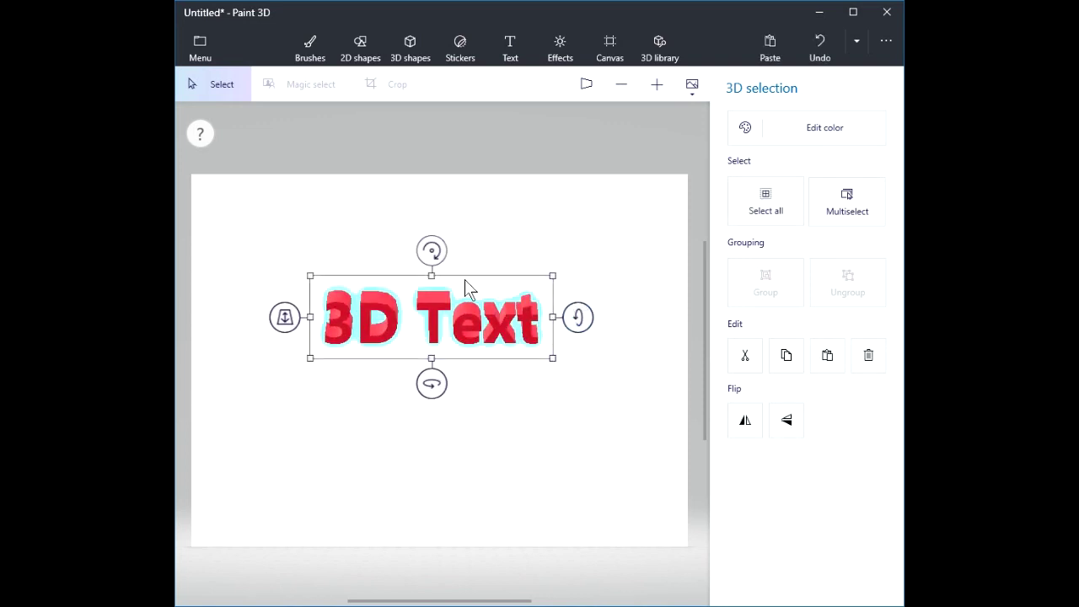
Stretch the tilted 3D text taller, enlarge it overall, and recentre it on the canvas.
left_click_drag(430, 278, 427, 246)
left_click_drag(436, 354, 434, 368)
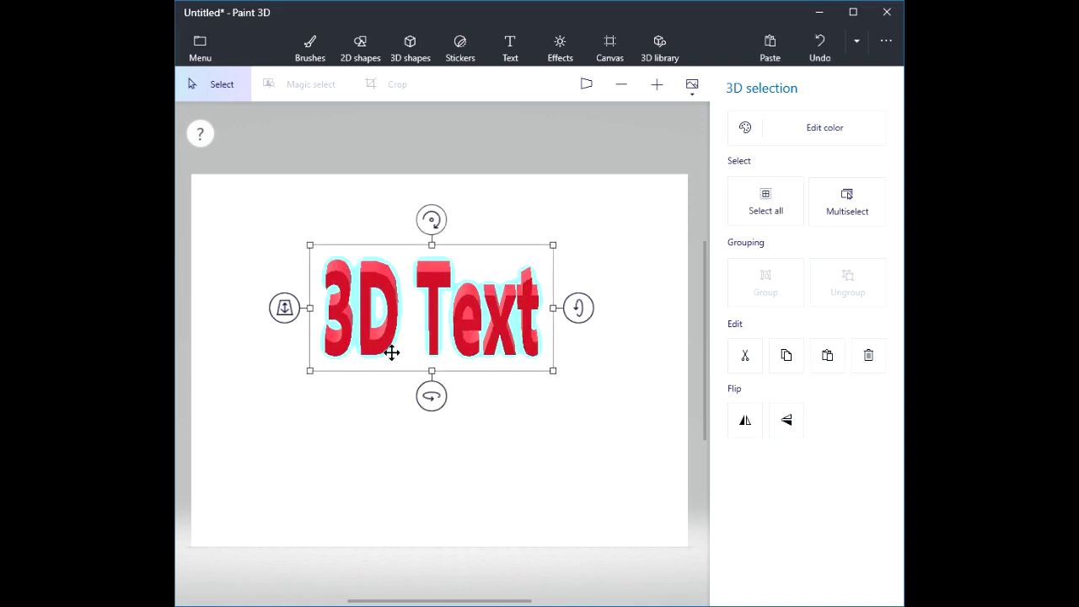
left_click_drag(310, 369, 248, 394)
left_click_drag(406, 305, 452, 317)
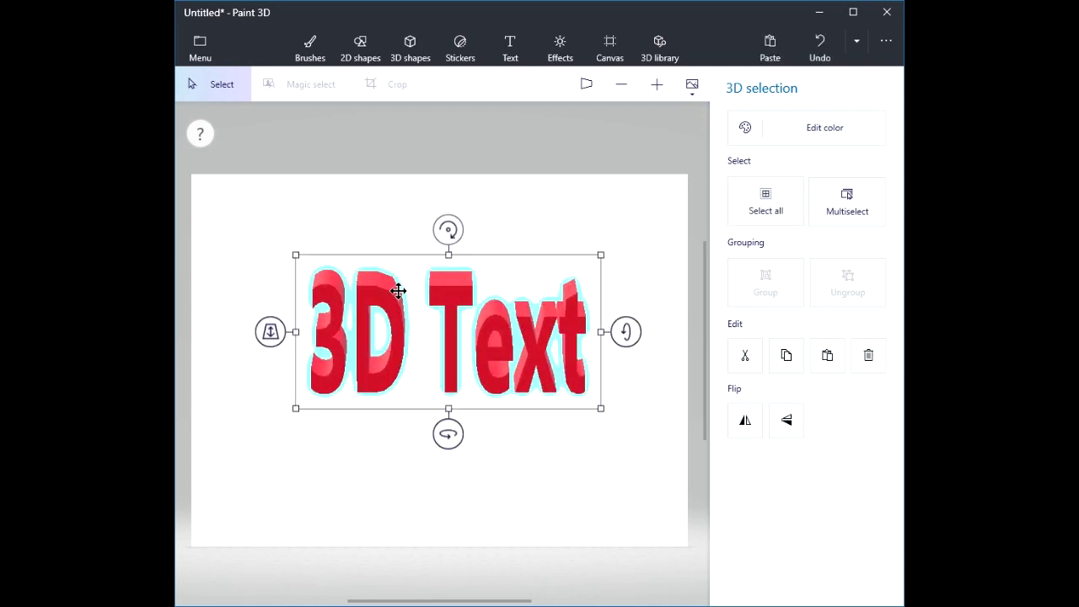
Push the 3D text slightly back in depth, move it a little lower on the canvas, and deselect it.
left_click_drag(270, 332, 301, 290)
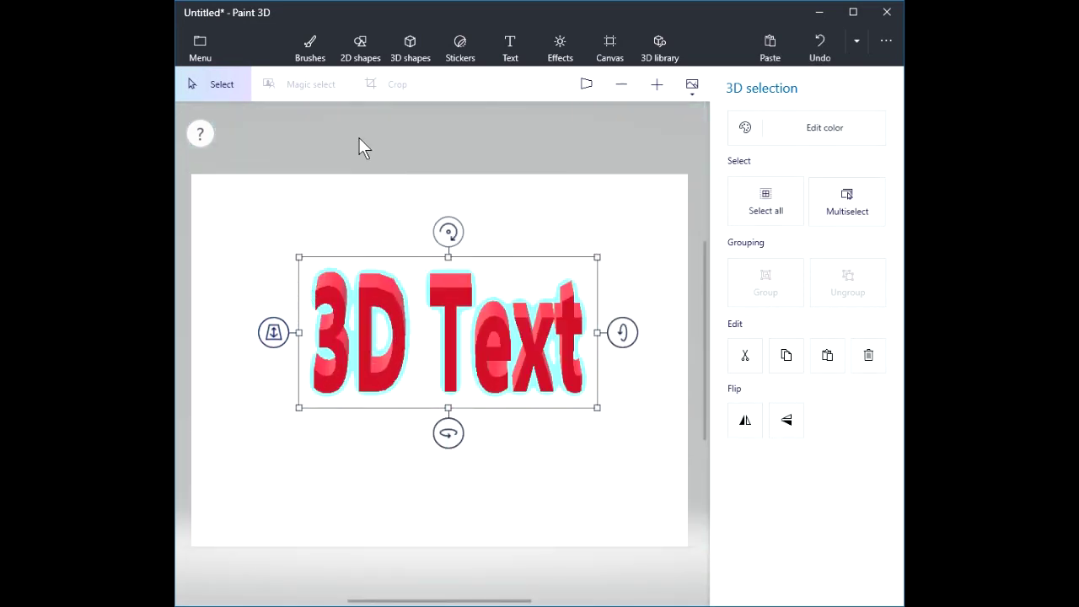
left_click_drag(454, 308, 443, 328)
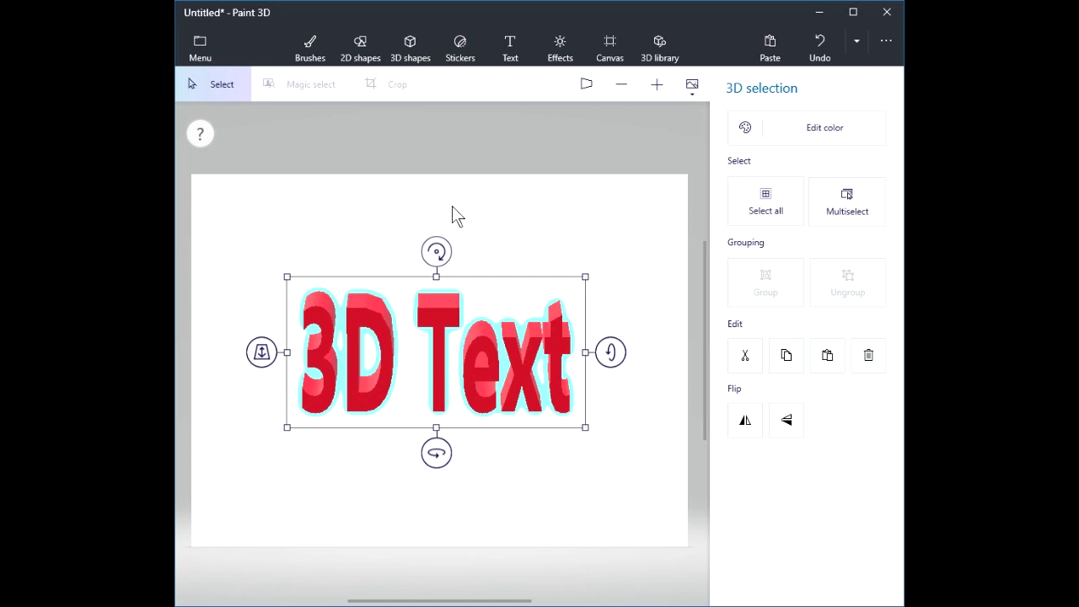
left_click(497, 212)
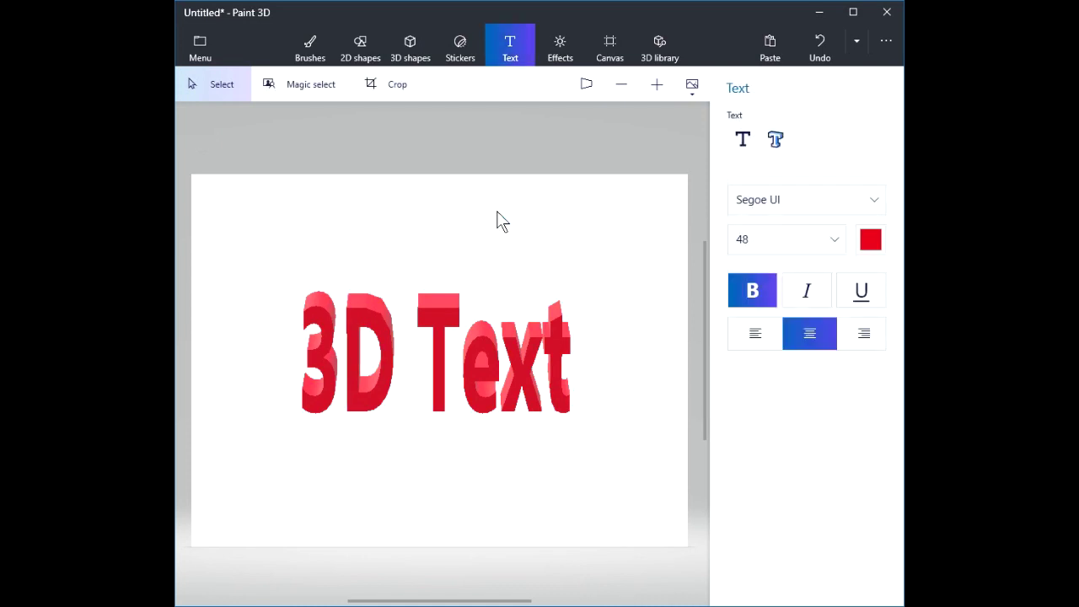
Try the Lavender, Candy, Spearmint and Sand effect filters on the scene, finishing with the Day (Minecraft) filter.
left_click(555, 40)
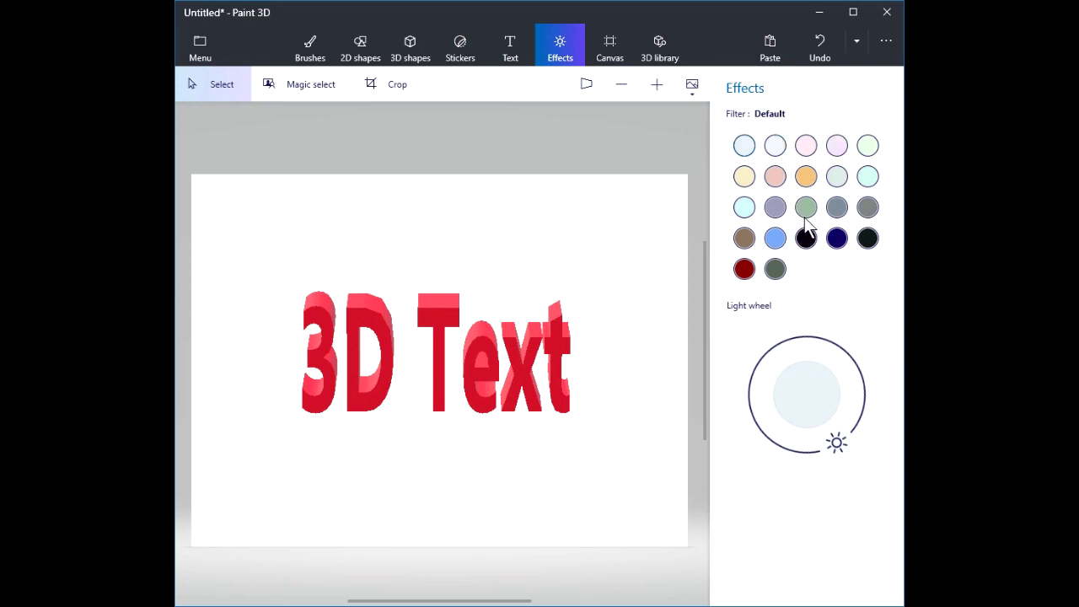
left_click(744, 147)
left_click(776, 145)
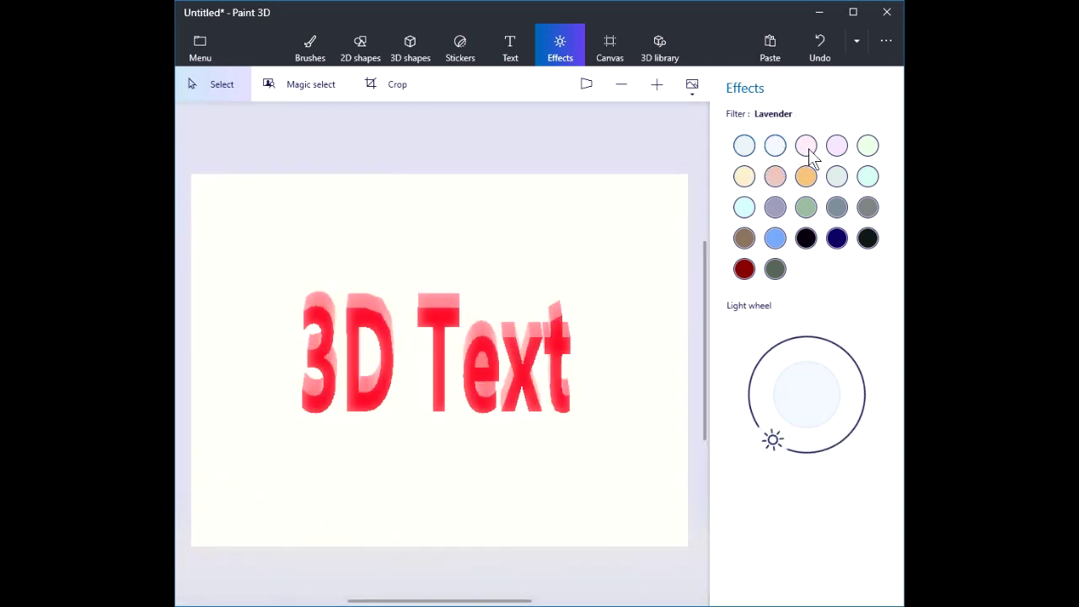
left_click(807, 149)
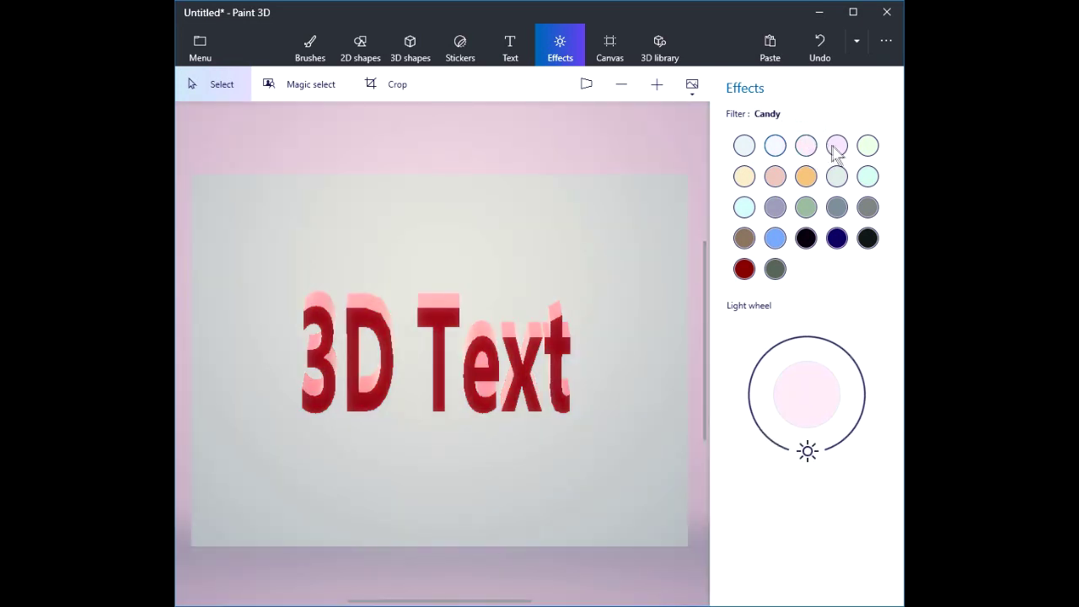
left_click(837, 148)
left_click(869, 146)
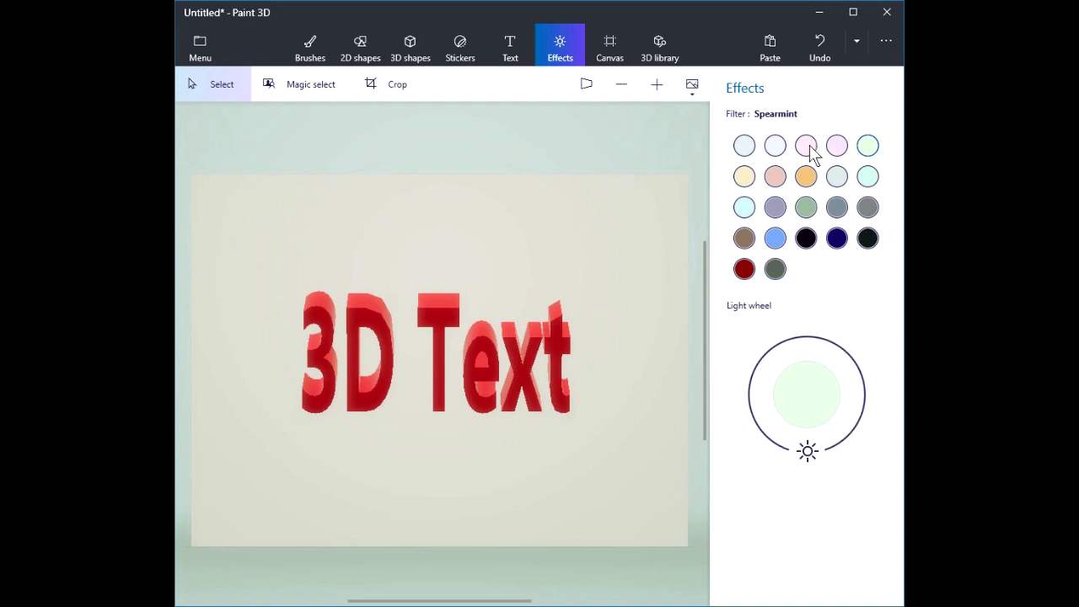
left_click(745, 177)
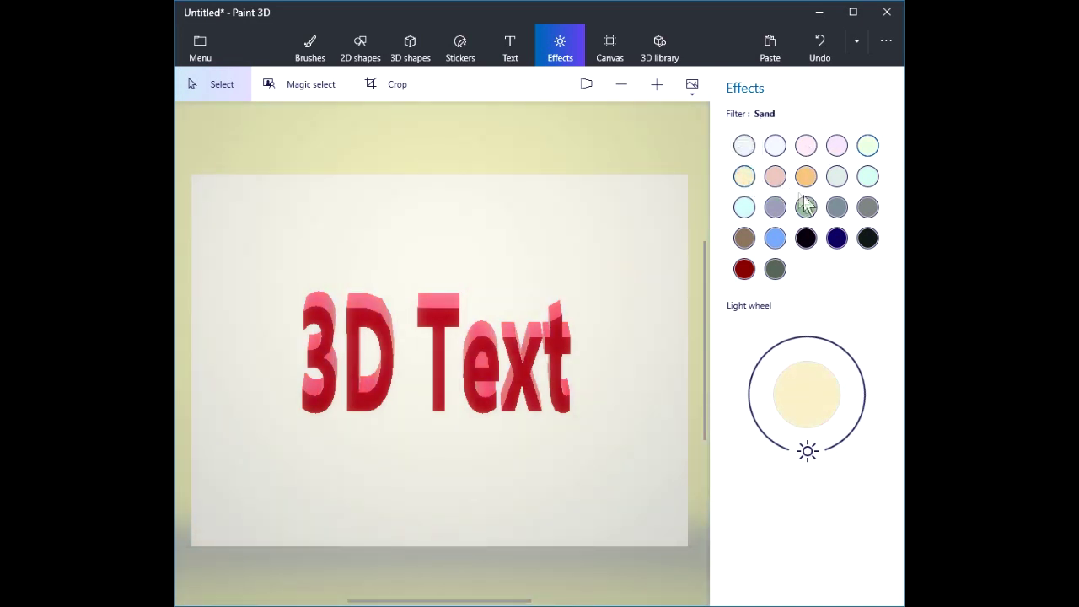
left_click(776, 238)
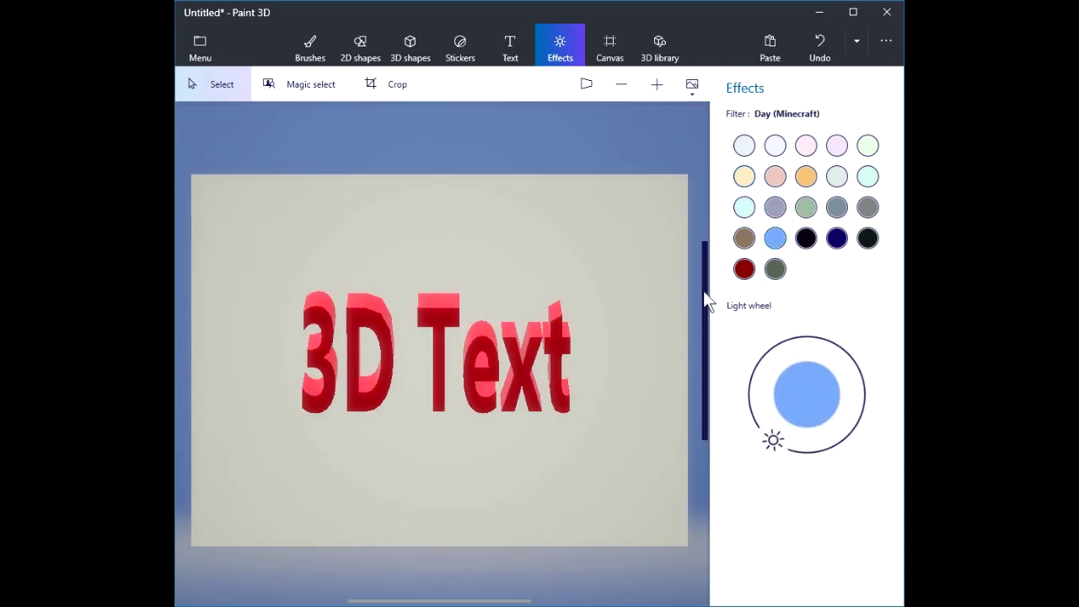
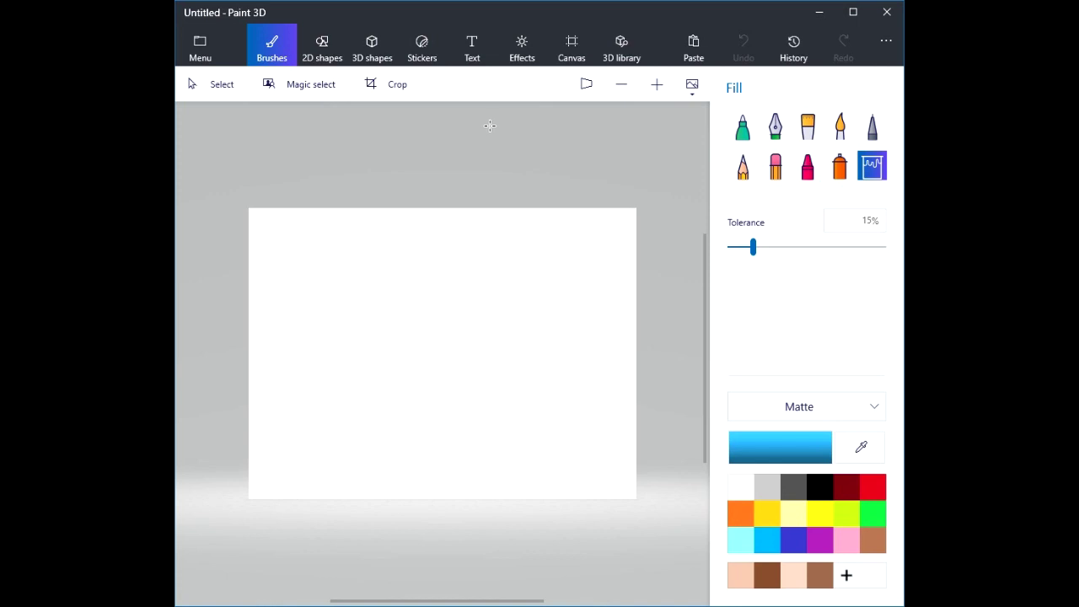
Insert the Duck model from the Animals collection of the 3D library.
left_click(623, 49)
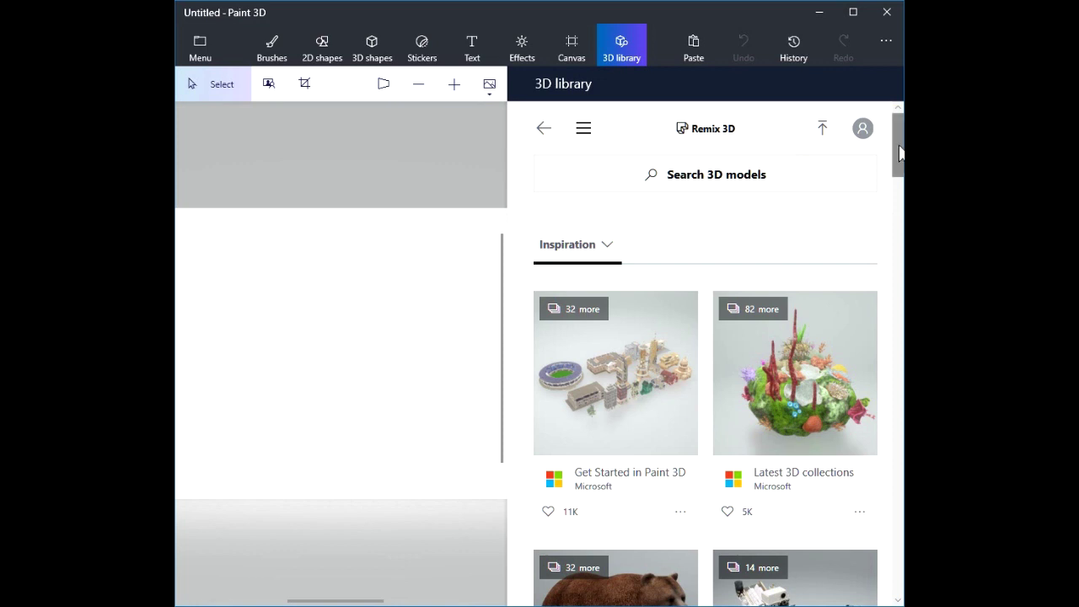
mouse_move(898, 156)
left_mouse_down()
mouse_move(894, 190)
mouse_move(890, 170)
left_mouse_up()
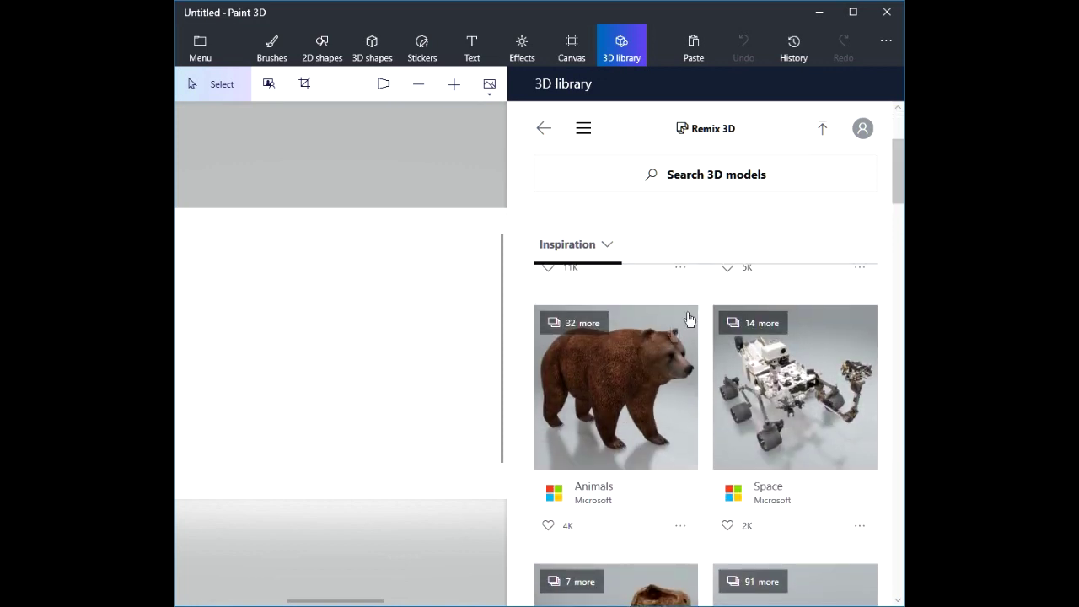
left_click(604, 376)
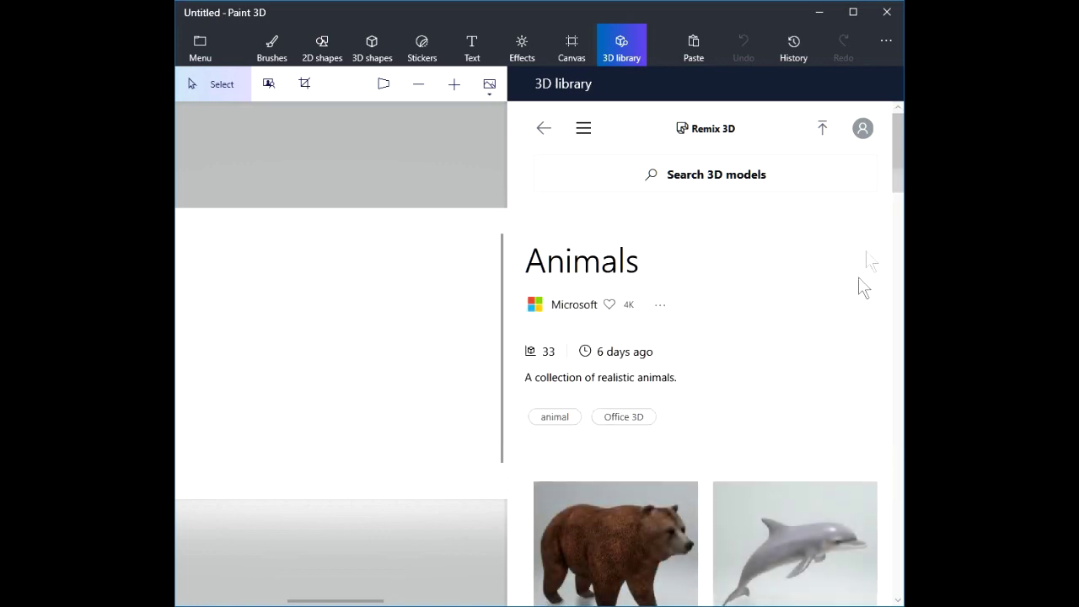
left_click_drag(893, 157, 899, 207)
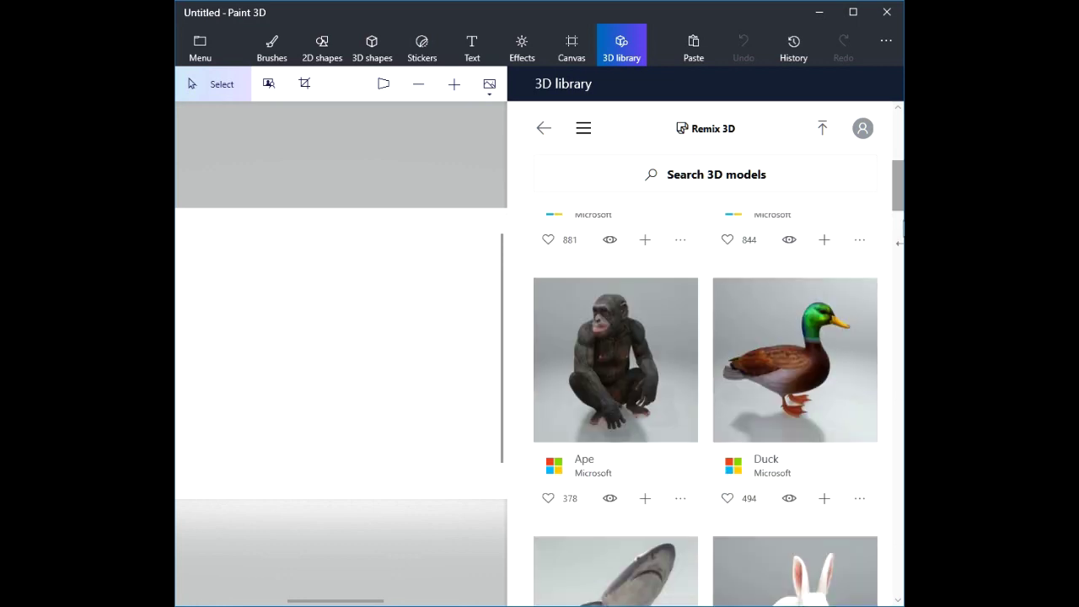
left_click(803, 366)
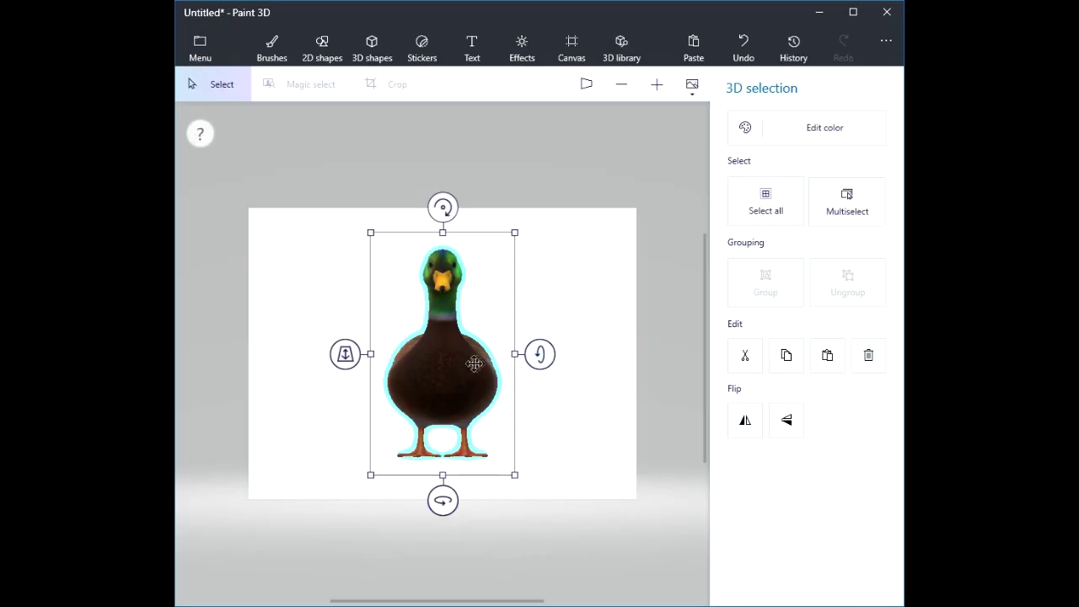
Shrink the duck, turn it to a side profile with its beak facing right, and place it on the canvas's left half.
left_click_drag(452, 364, 375, 358)
left_click_drag(436, 462, 393, 402)
mouse_move(428, 305)
left_mouse_down()
mouse_move(424, 326)
mouse_move(424, 307)
left_mouse_up()
left_click_drag(346, 413, 390, 414)
left_click_drag(353, 305, 368, 353)
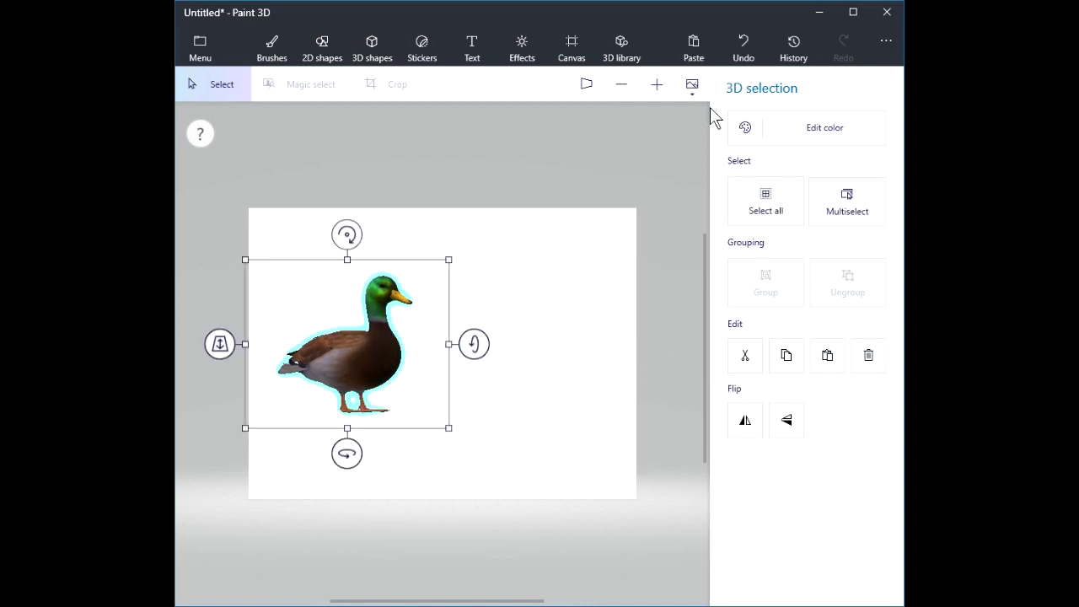
Insert the Labrador retriever from the library's Animals collection and shrink it slightly in proportion.
left_click(630, 50)
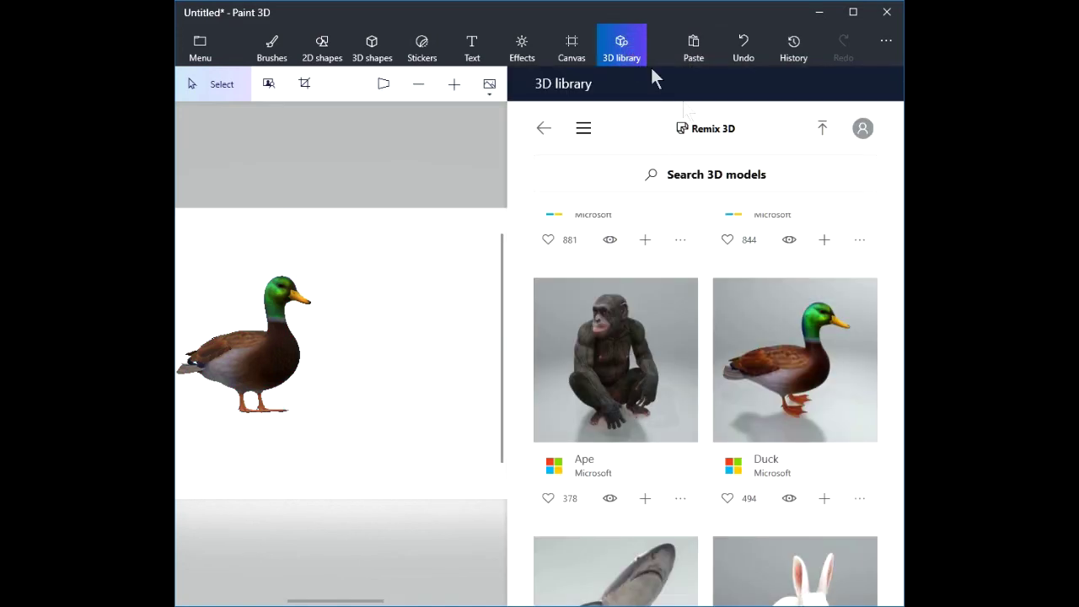
left_click_drag(898, 204, 896, 335)
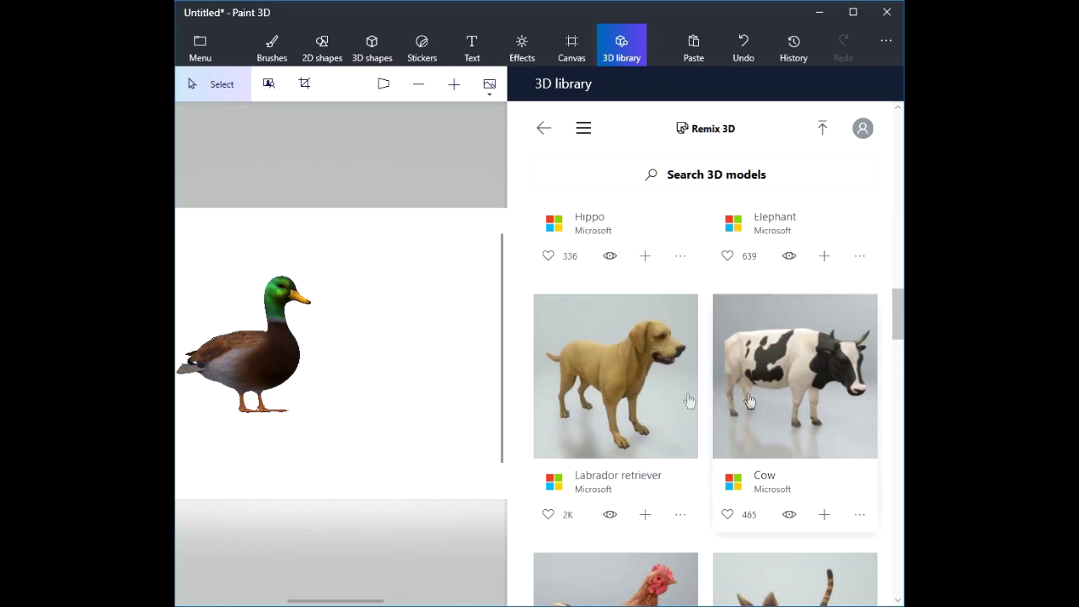
left_click(633, 390)
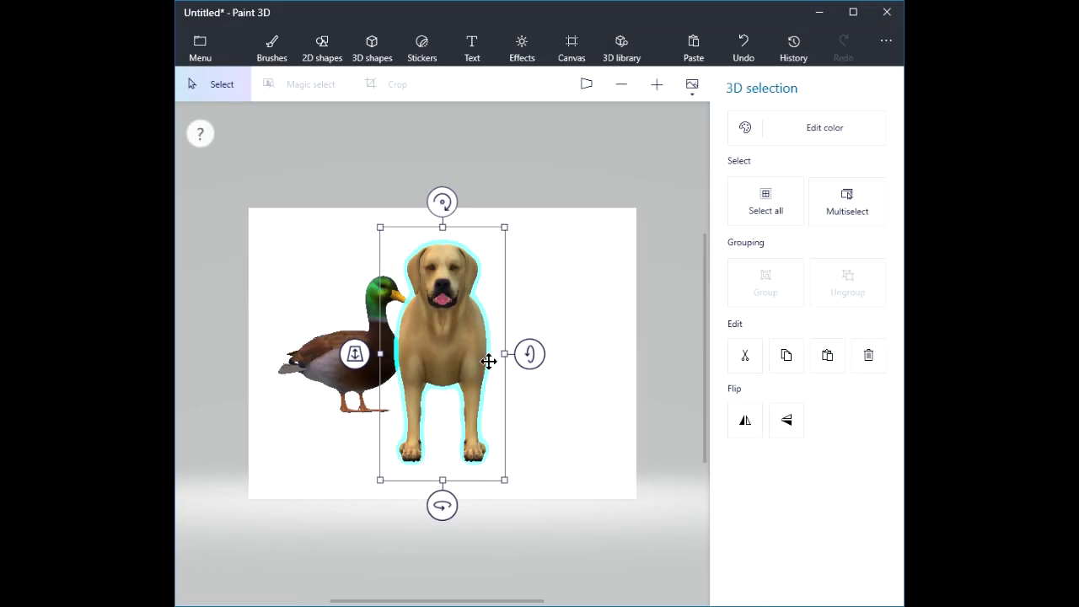
left_click(506, 228)
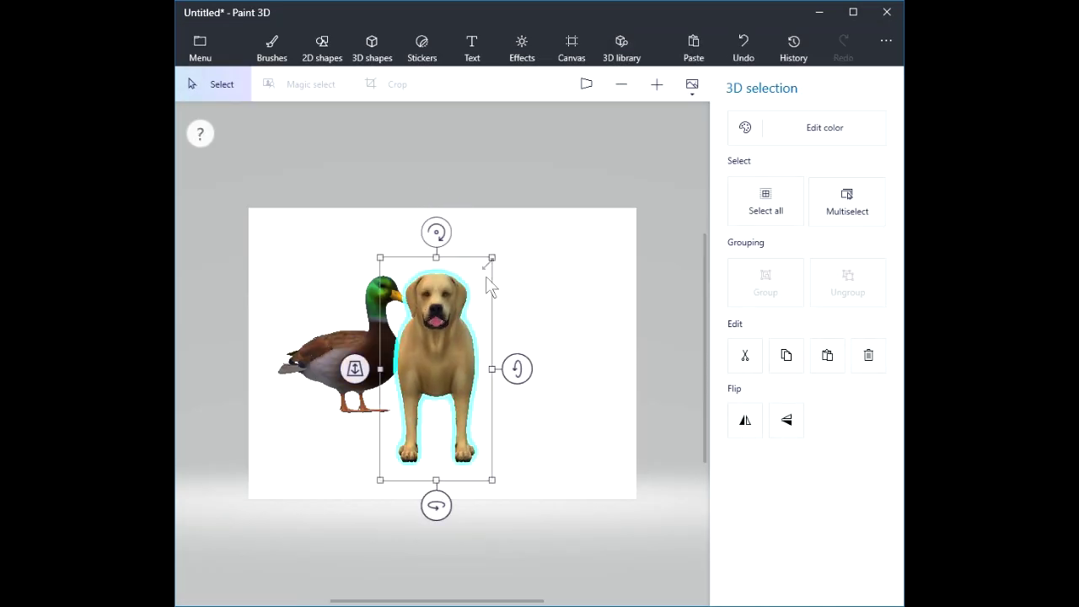
Turn the Labrador to a side profile facing the duck, adjust its depth slightly, and place it on the canvas's right half.
left_click_drag(445, 342, 540, 312)
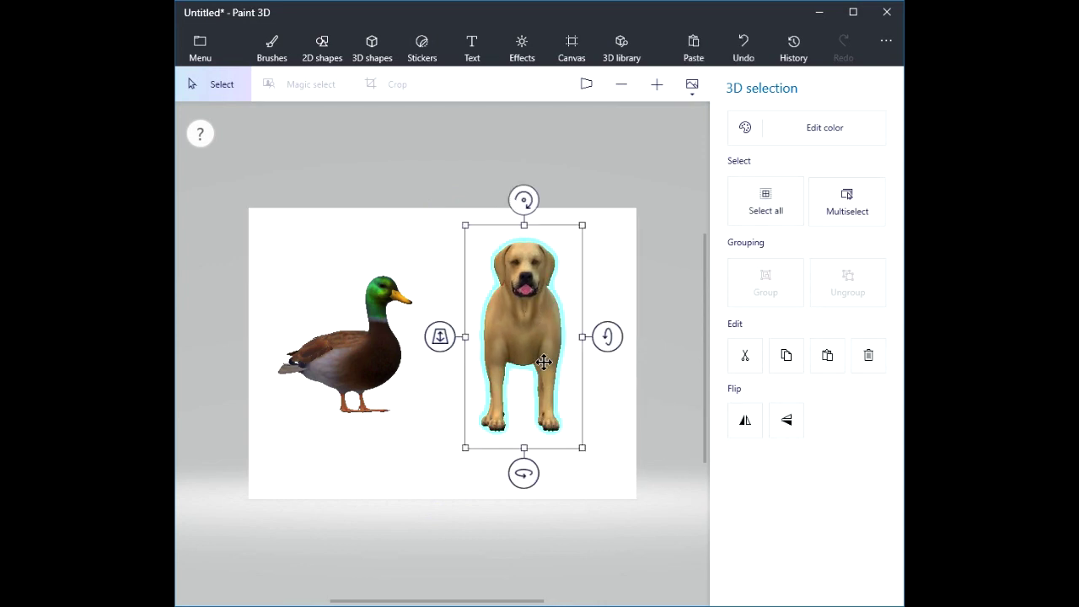
left_click_drag(521, 472, 469, 475)
mouse_move(500, 357)
left_mouse_down()
mouse_move(510, 332)
mouse_move(515, 343)
left_mouse_up()
mouse_move(368, 326)
left_mouse_down()
mouse_move(366, 360)
mouse_move(375, 312)
mouse_move(373, 354)
mouse_move(371, 345)
left_mouse_up()
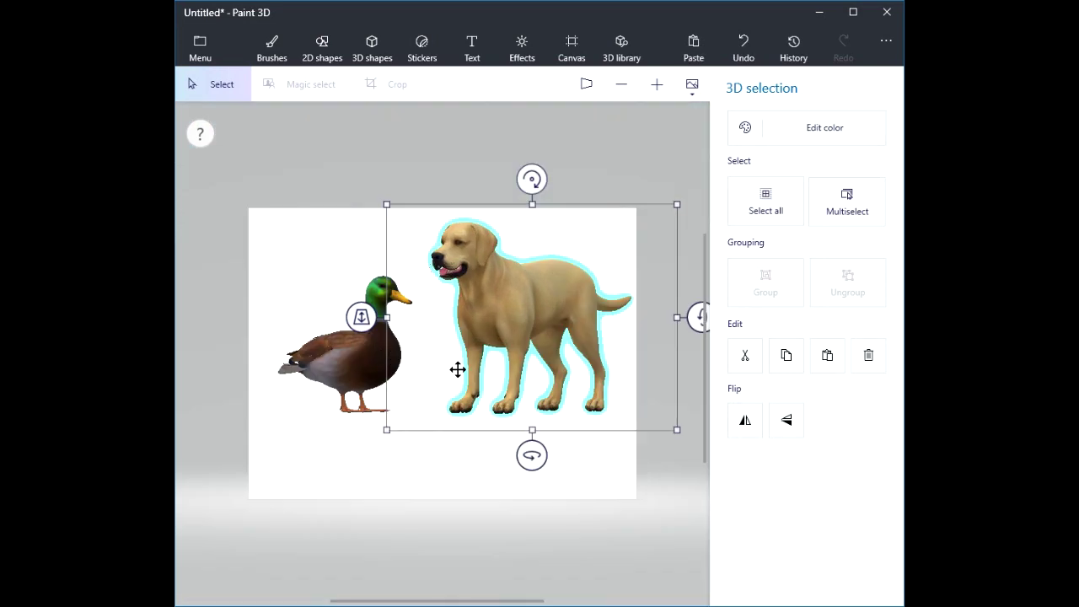
left_click_drag(532, 454, 405, 450)
left_click_drag(499, 321, 501, 381)
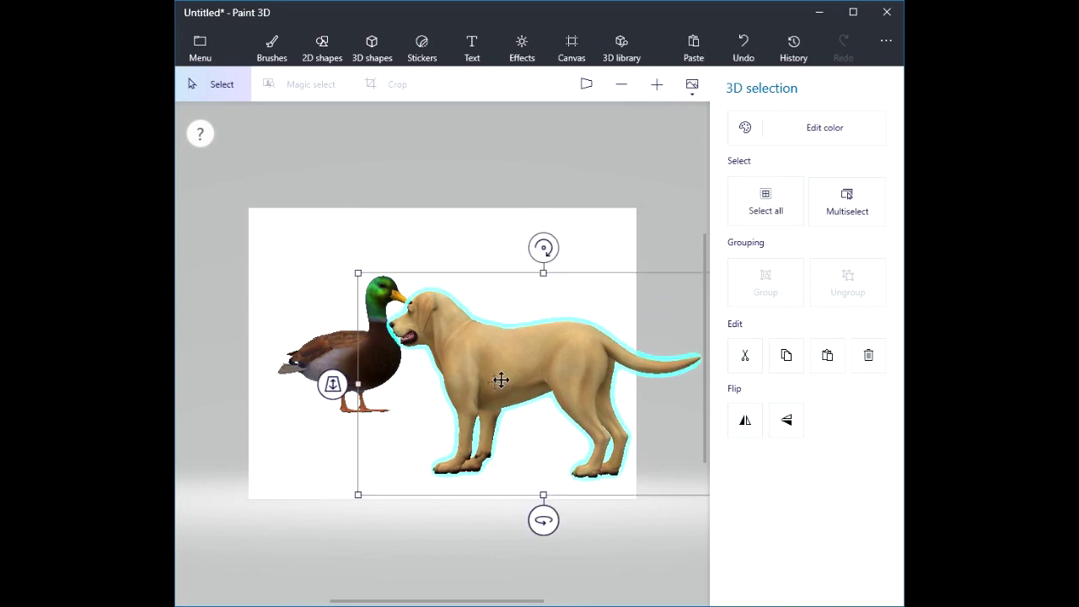
left_click_drag(332, 384, 344, 408)
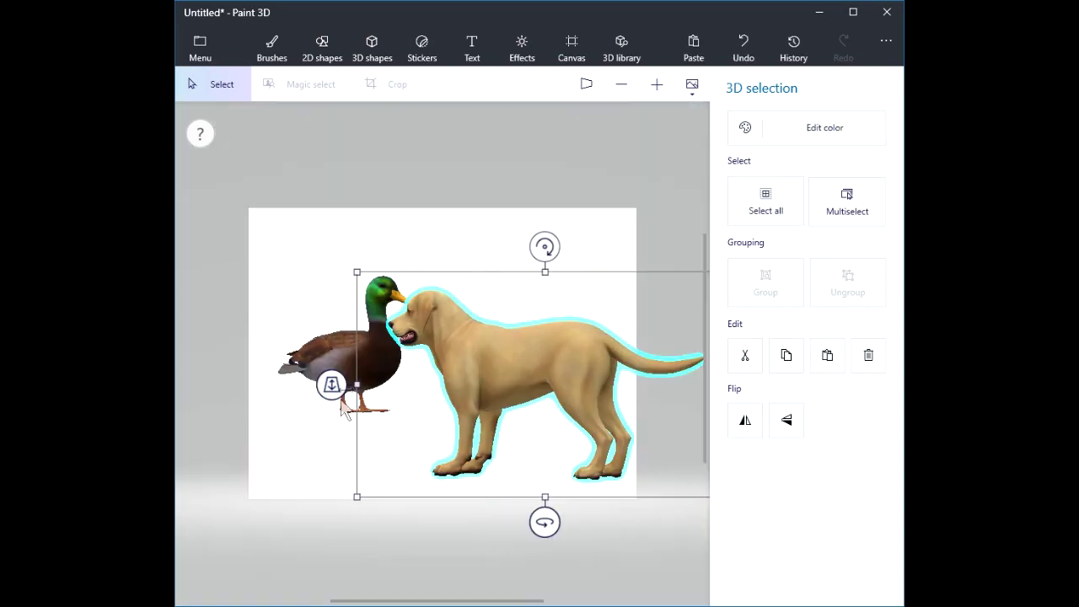
left_click(469, 173)
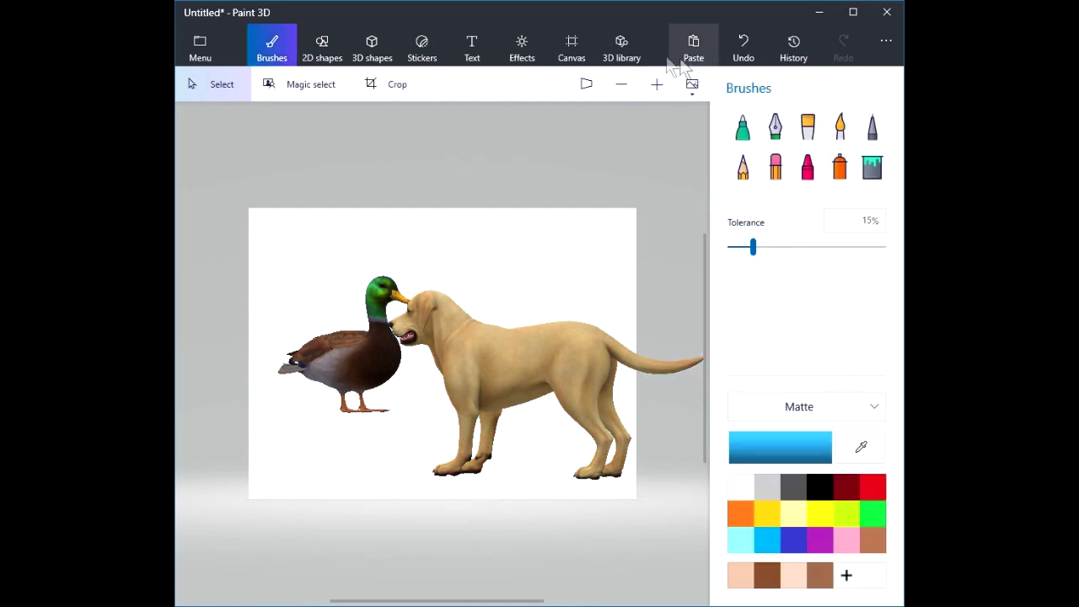
Search the 3D library for "chair" and browse through the matching models.
left_click(621, 42)
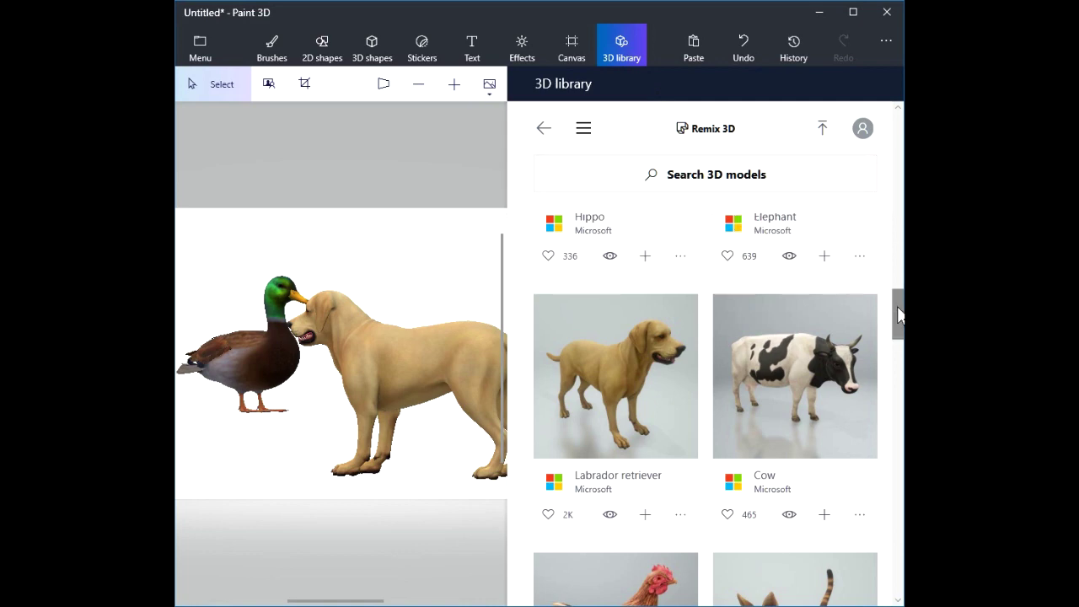
left_click_drag(898, 313, 891, 126)
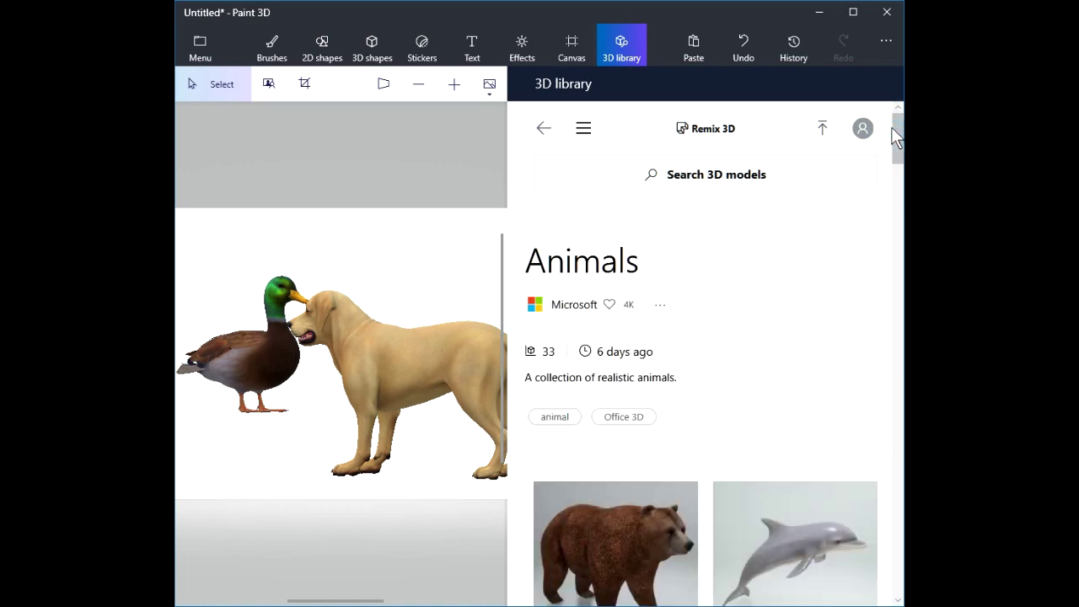
left_click(678, 173)
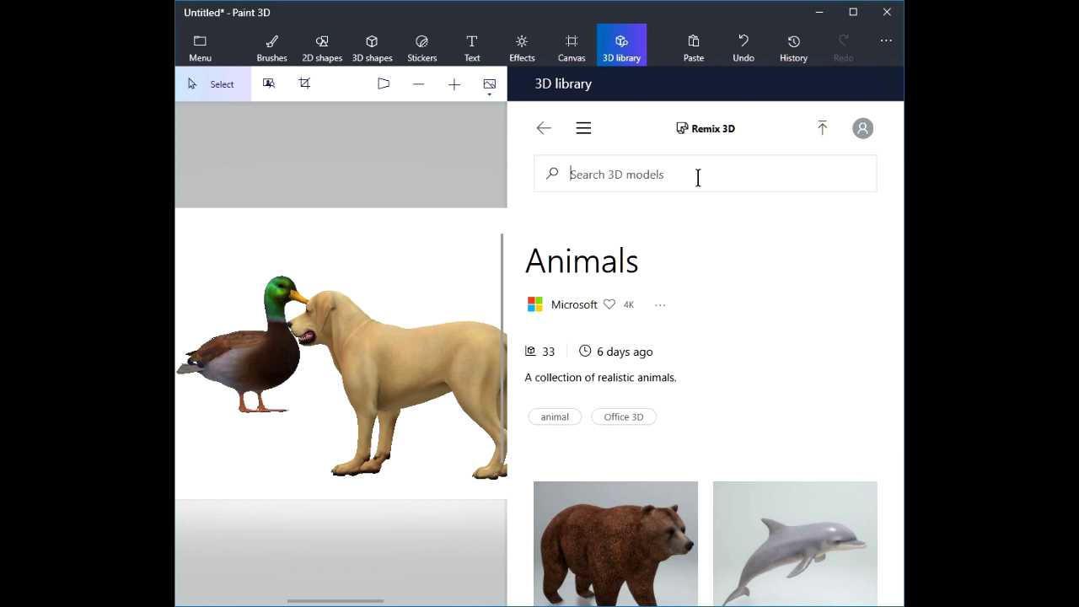
type("d")
key("Return")
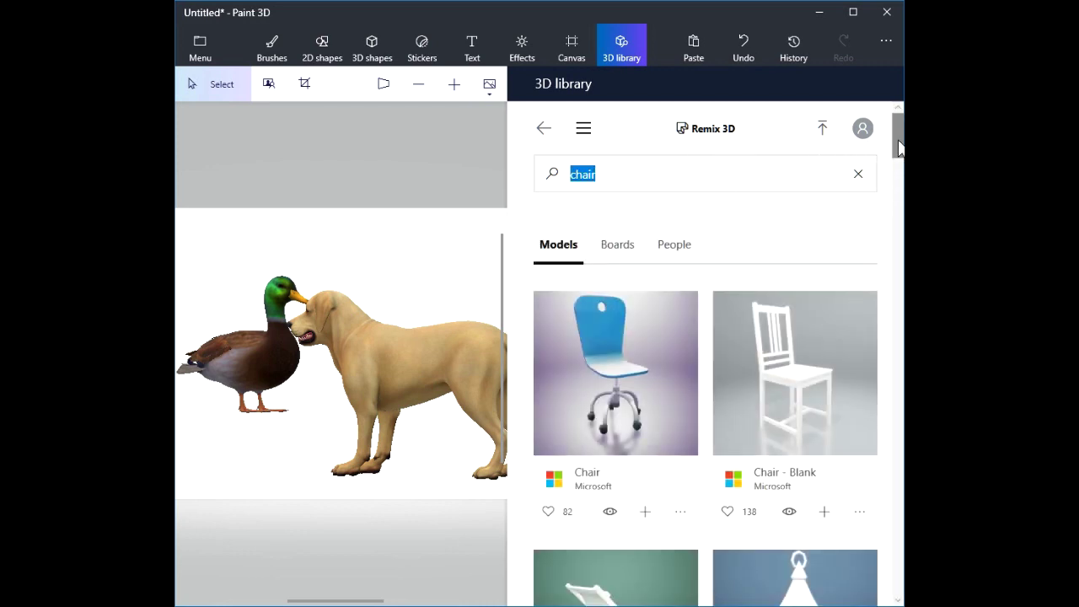
left_click_drag(898, 149, 897, 467)
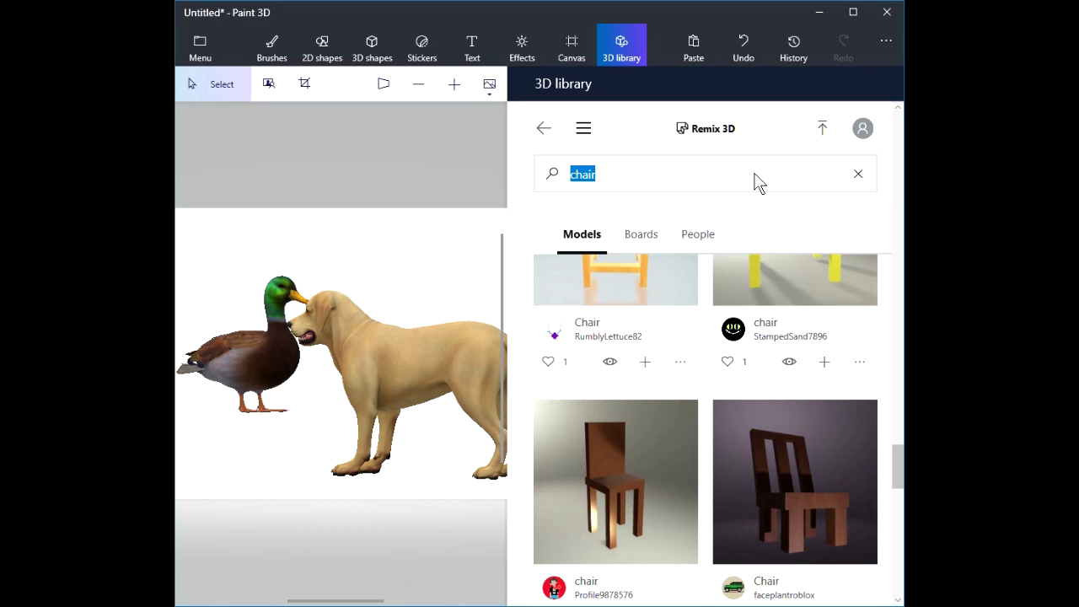
Browse the boards and people that match the chair search in the 3D library.
left_click(630, 43)
left_click(643, 242)
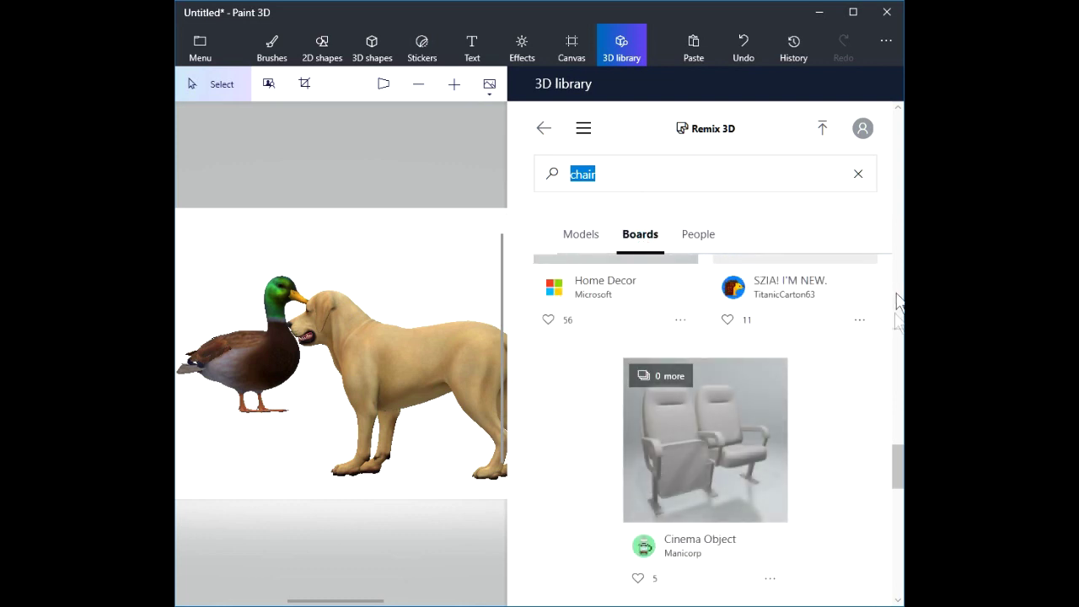
left_click_drag(895, 414, 898, 163)
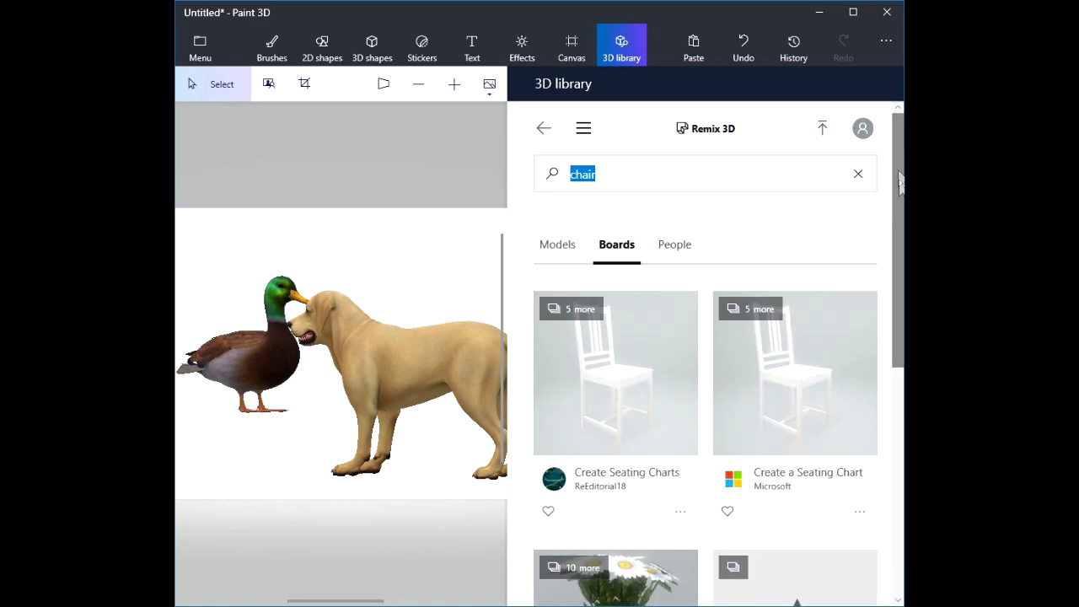
left_click(679, 248)
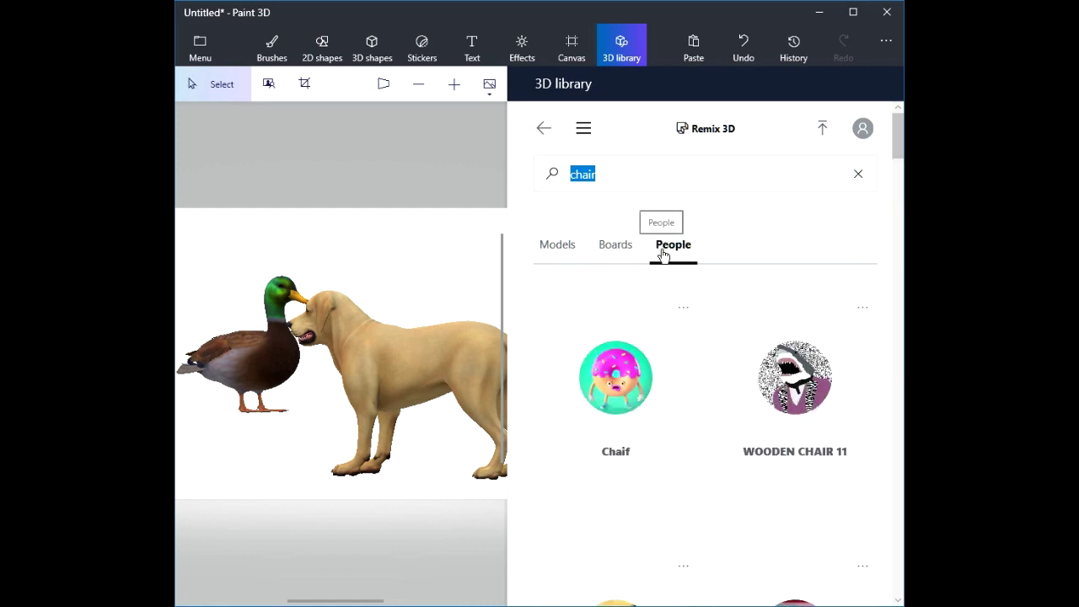
left_click_drag(896, 139, 900, 529)
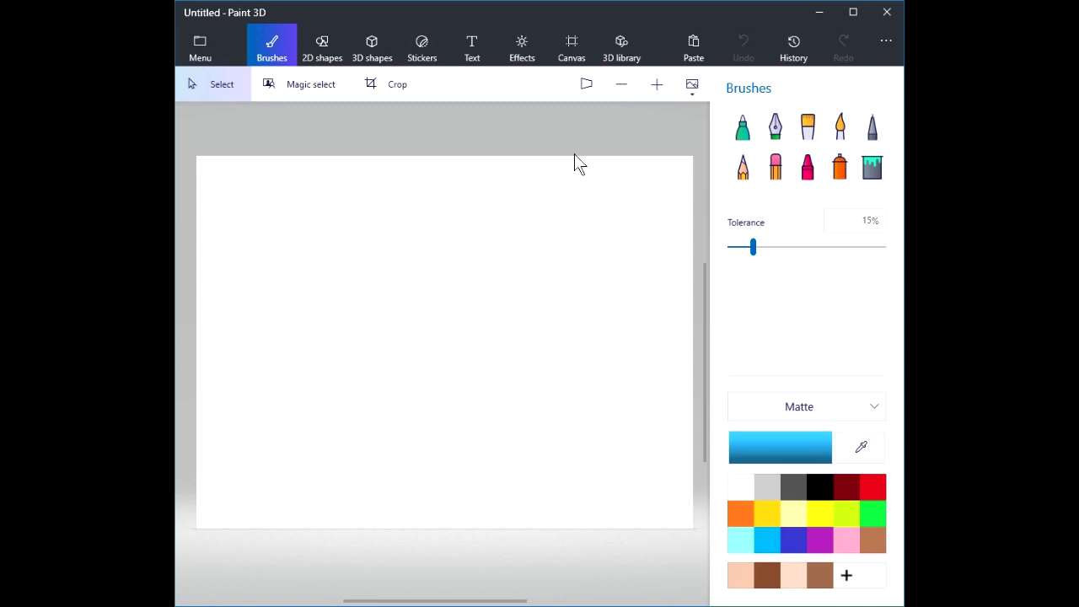
Try hiding and reshowing the canvas and switching its transparency on and off, keeping Pixels as the resize unit.
left_click(572, 46)
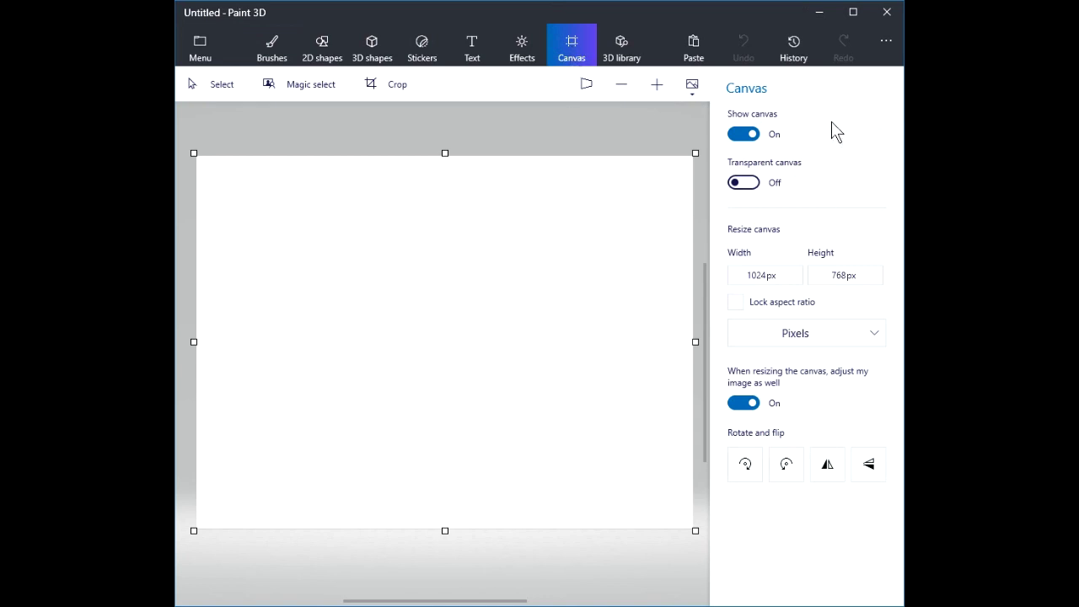
left_click(742, 136)
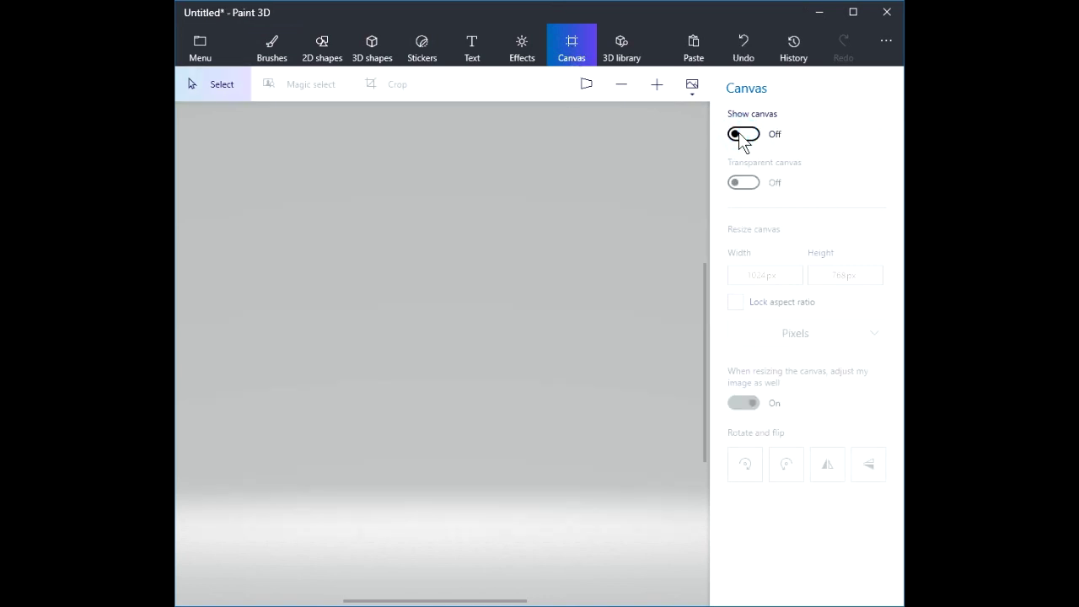
left_click(742, 136)
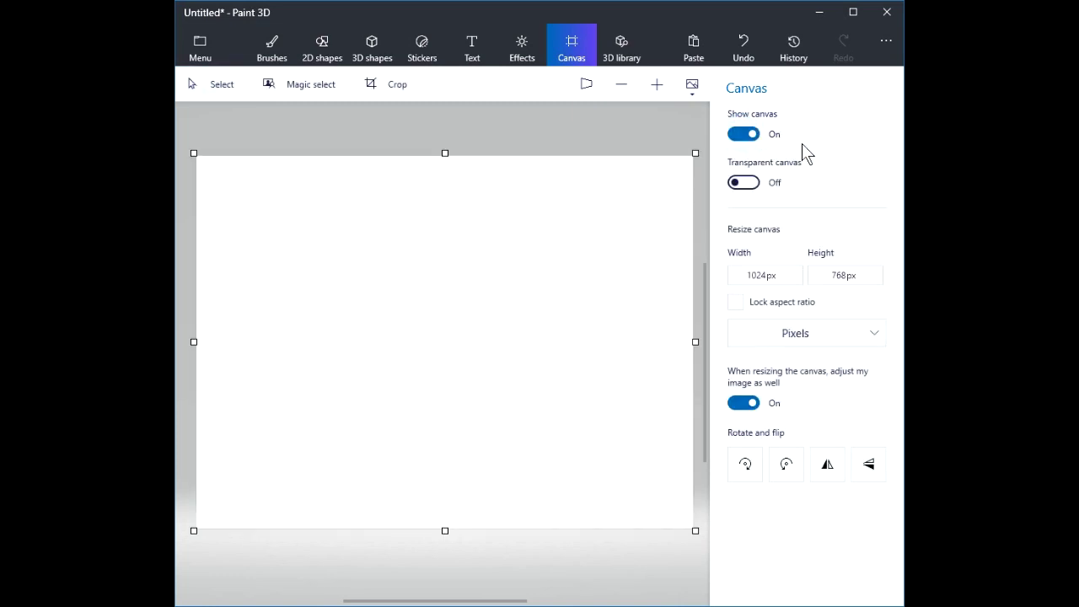
left_click(745, 183)
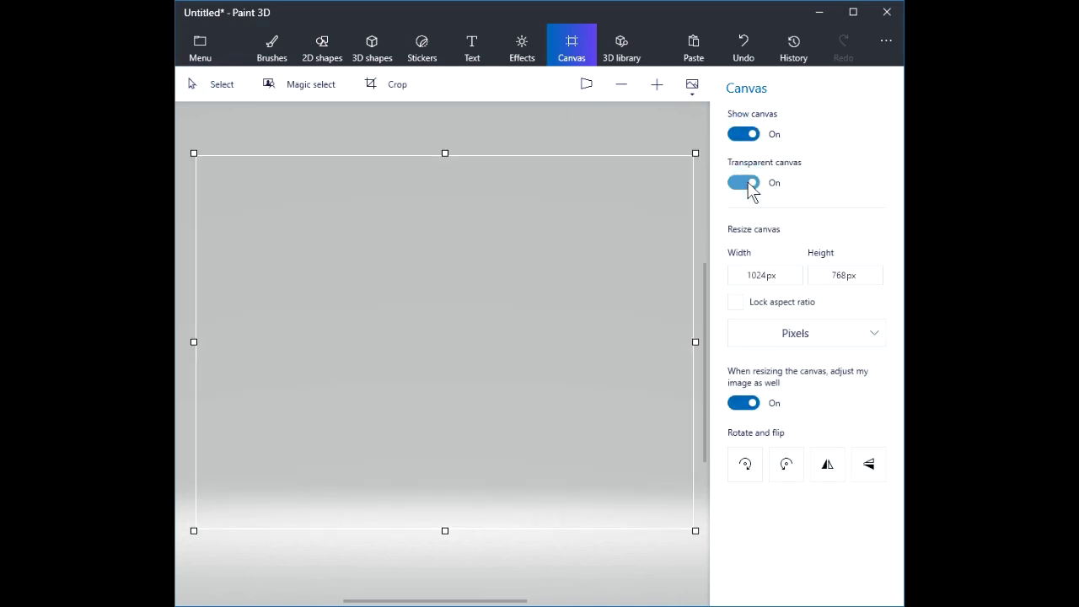
left_click(745, 184)
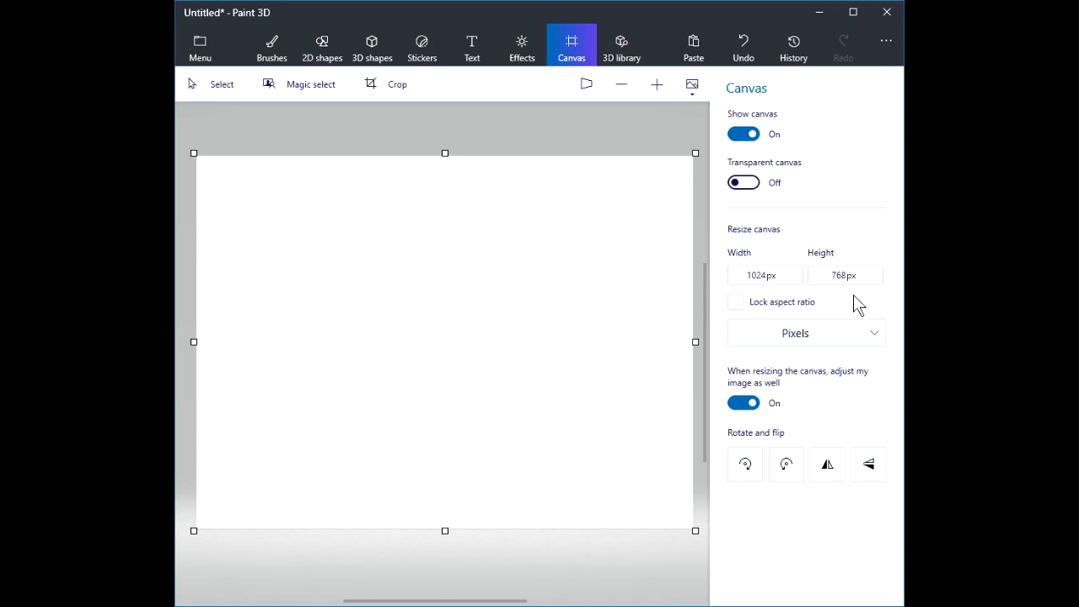
left_click(857, 333)
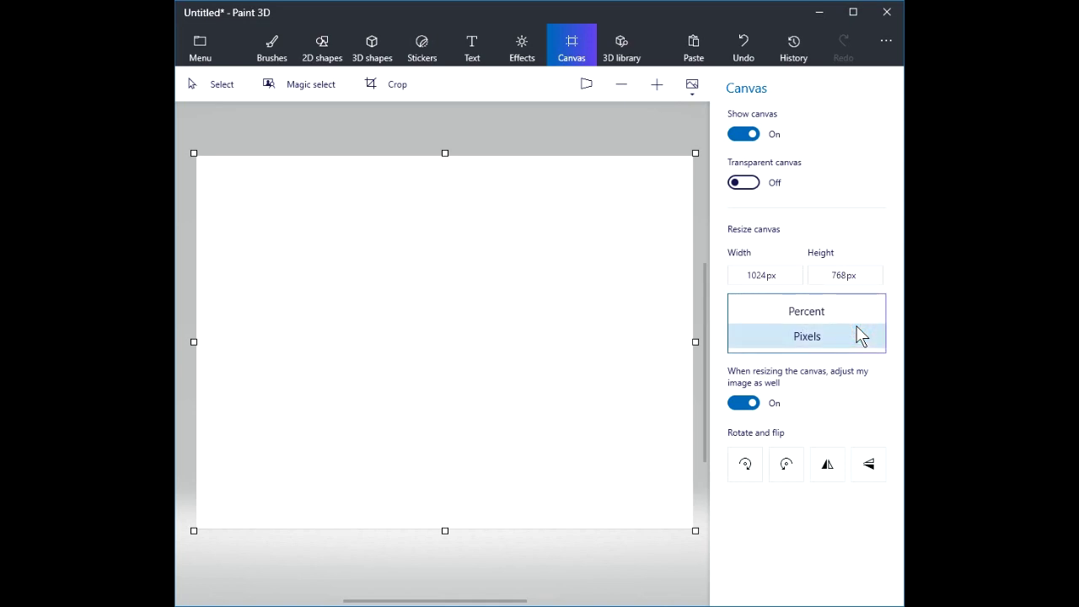
left_click(829, 335)
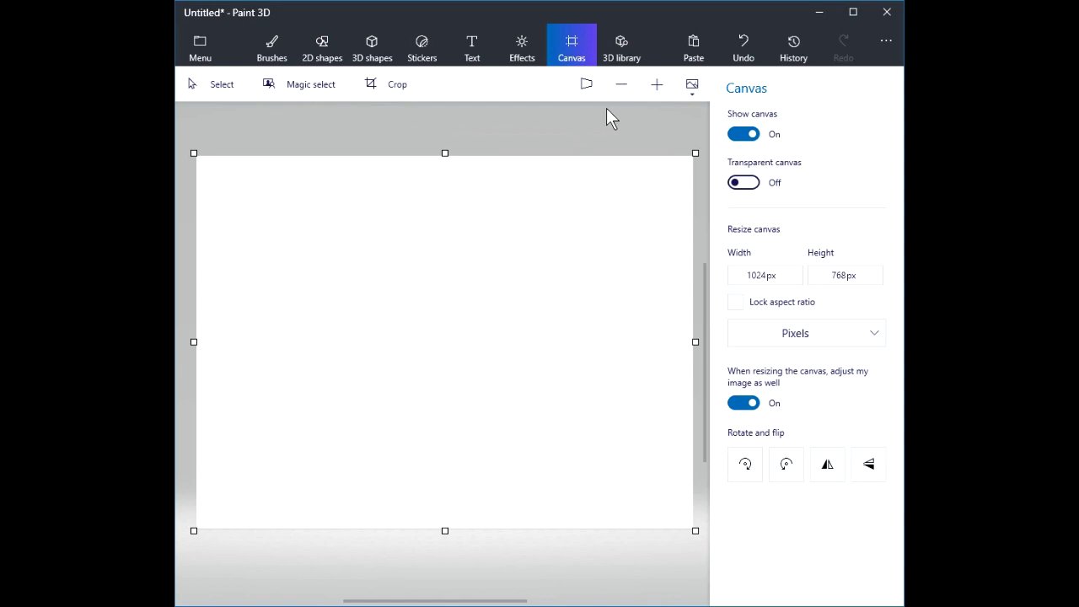
Add the Hedge texture to the blank canvas, enlarge it and stretch it into a wide oval covering most of the canvas.
left_click(424, 51)
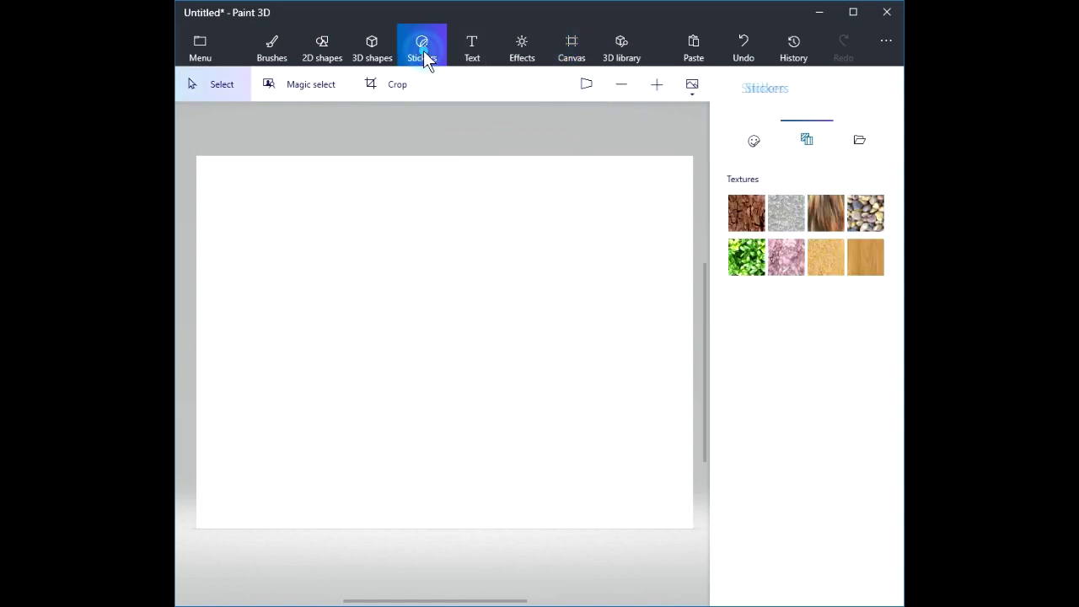
left_click(753, 259)
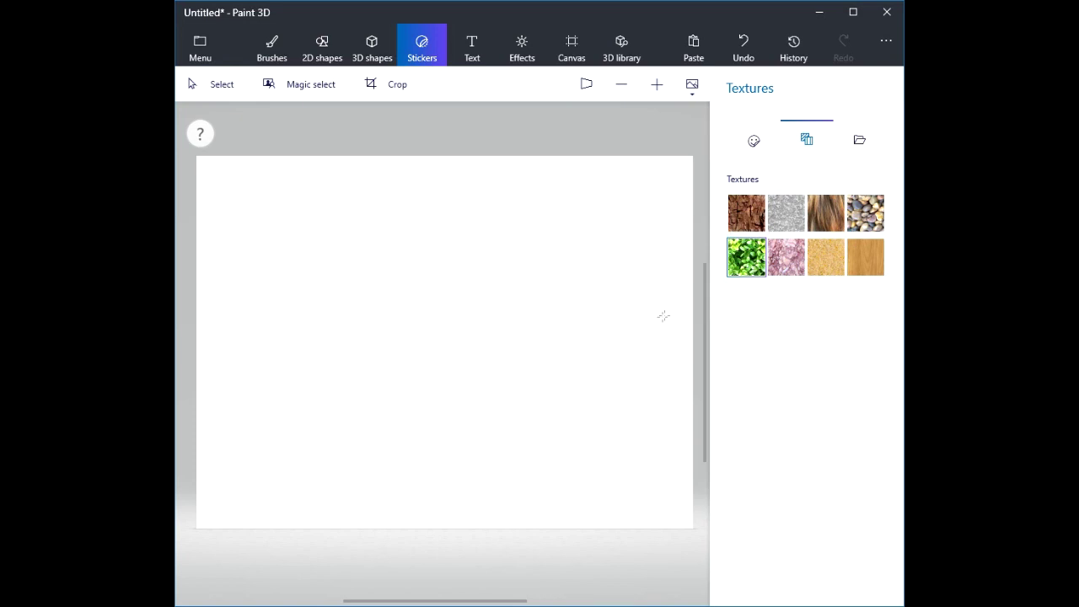
left_click(419, 264)
left_click_drag(419, 264, 278, 222)
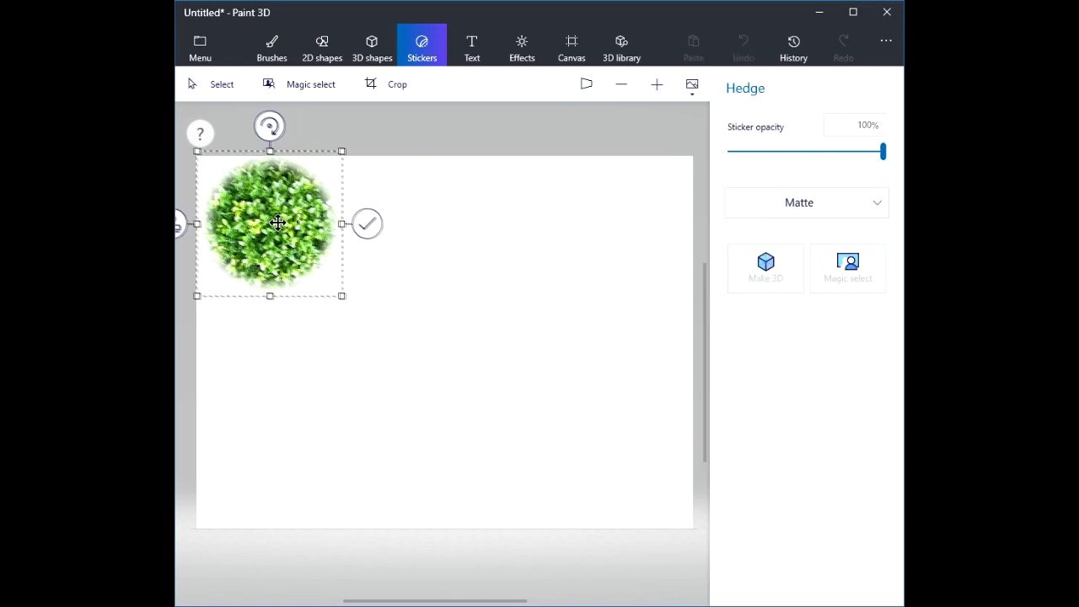
left_click_drag(344, 295, 681, 498)
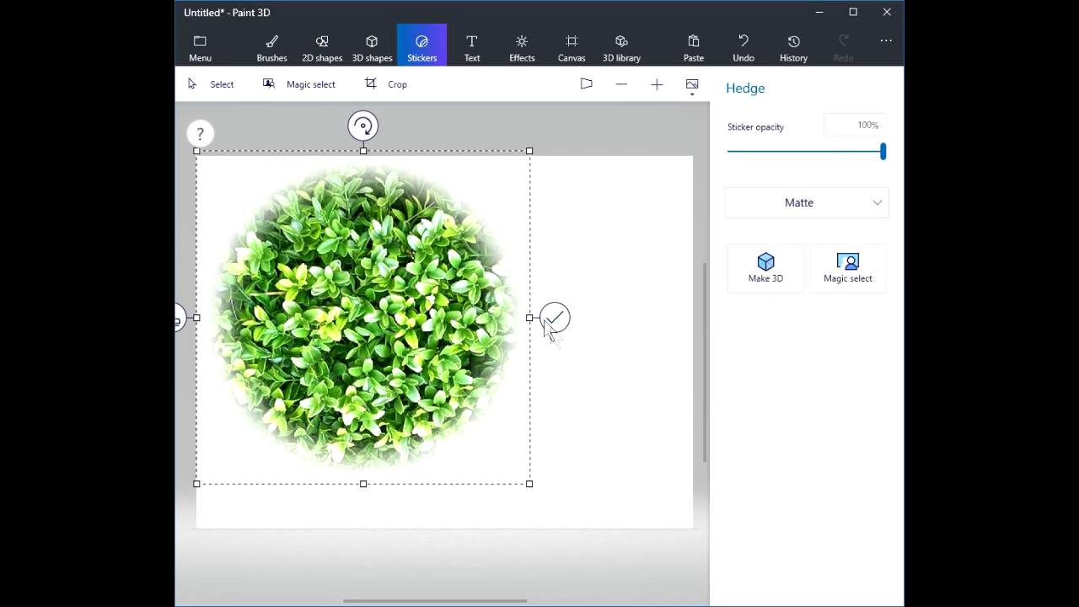
left_click_drag(531, 318, 678, 324)
left_click_drag(484, 287, 503, 298)
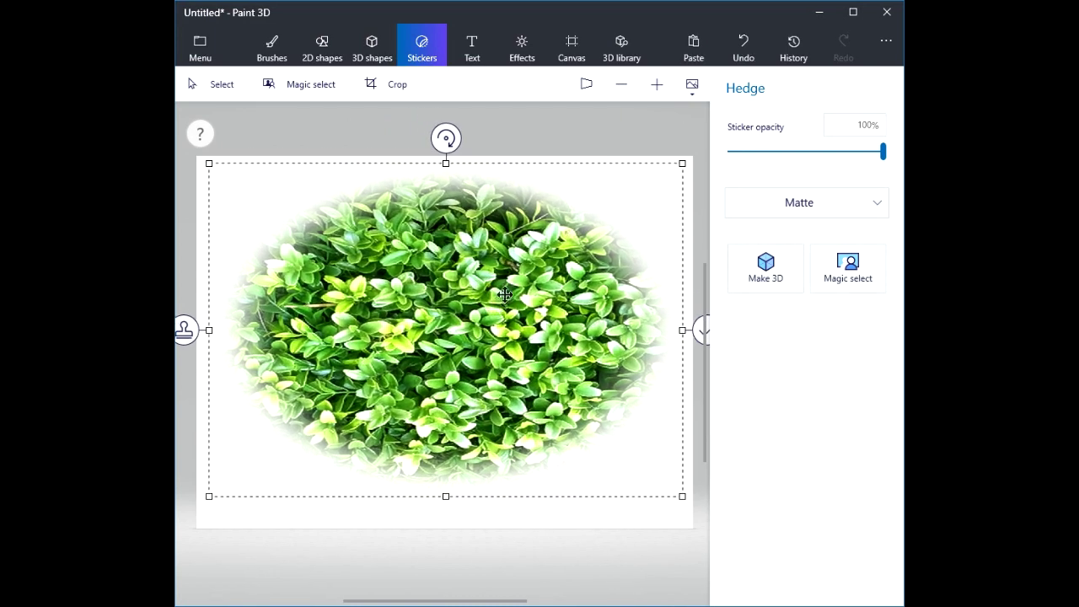
left_click(524, 135)
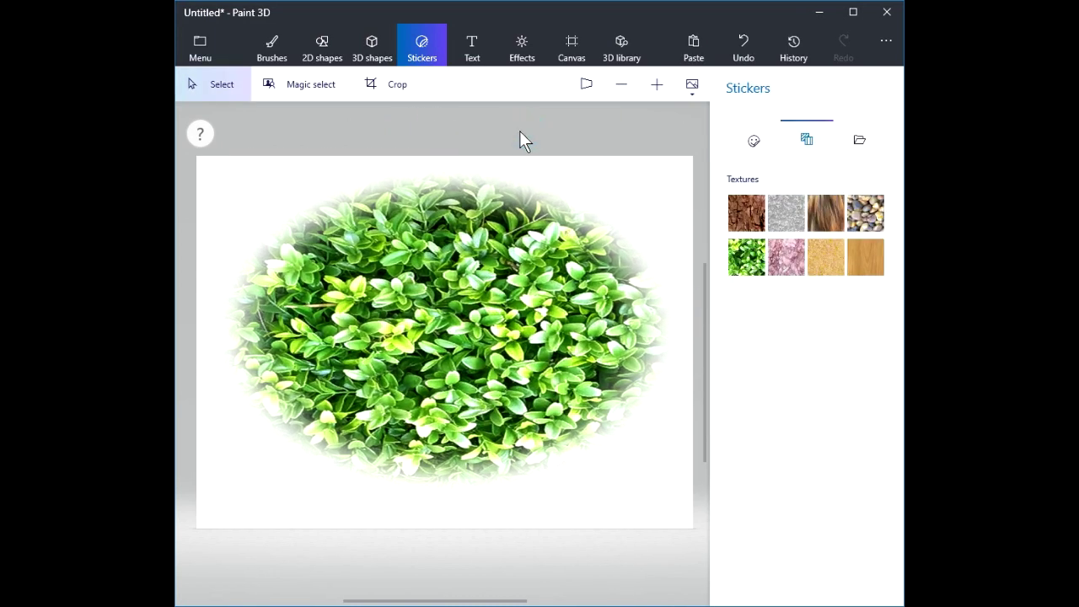
Rotate the canvas 90 degrees clockwise once and three times counterclockwise, back to a landscape format.
left_click(575, 48)
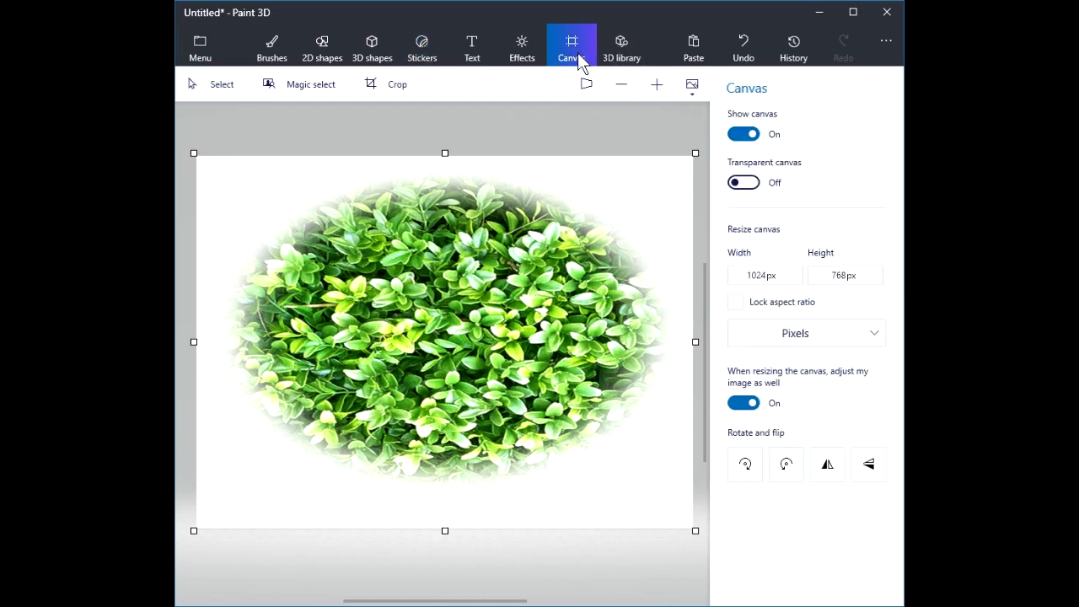
left_click(746, 469)
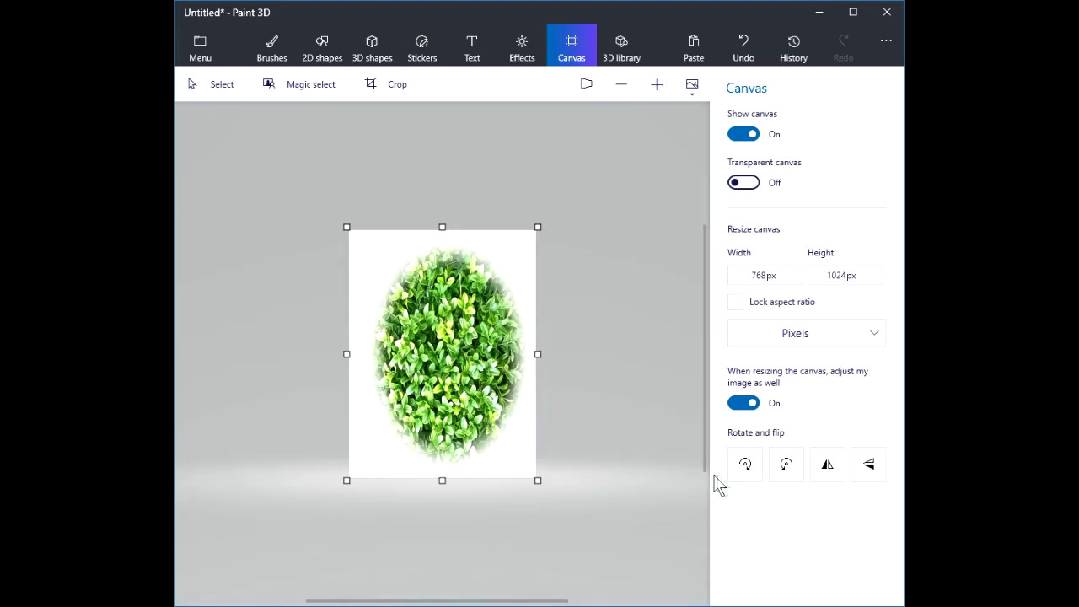
left_click(786, 468)
left_click(786, 468)
left_click(787, 469)
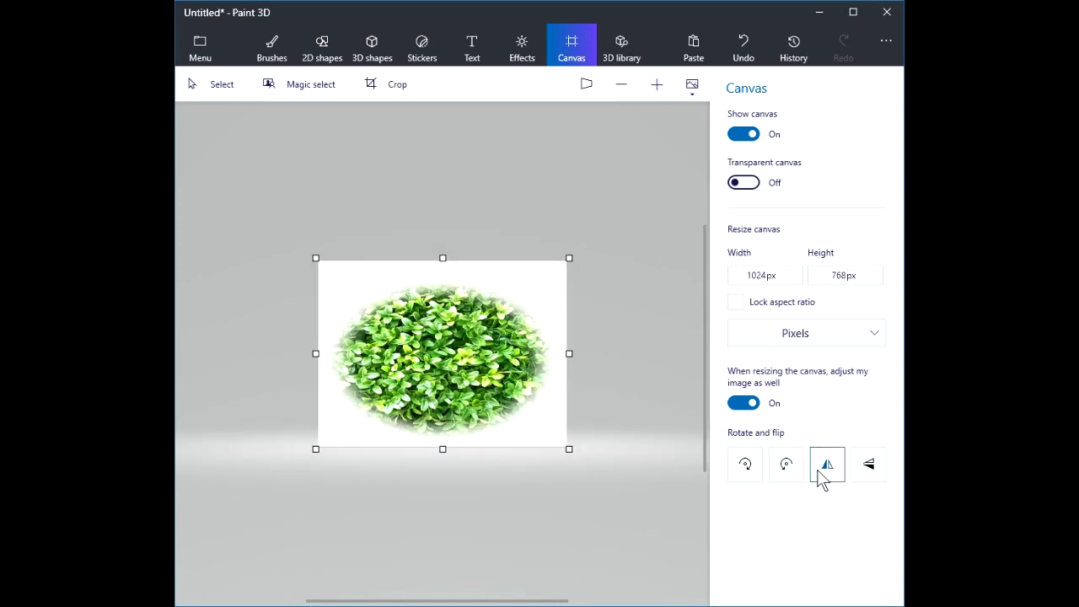
Try flipping the canvas horizontally and vertically, reversing each flip.
left_click(820, 477)
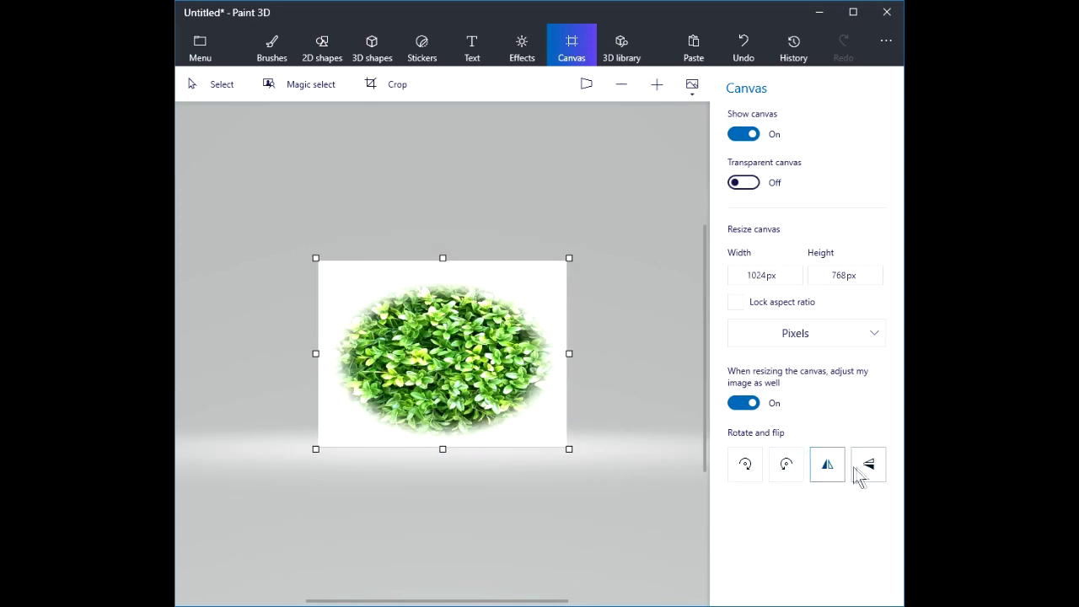
left_click(830, 472)
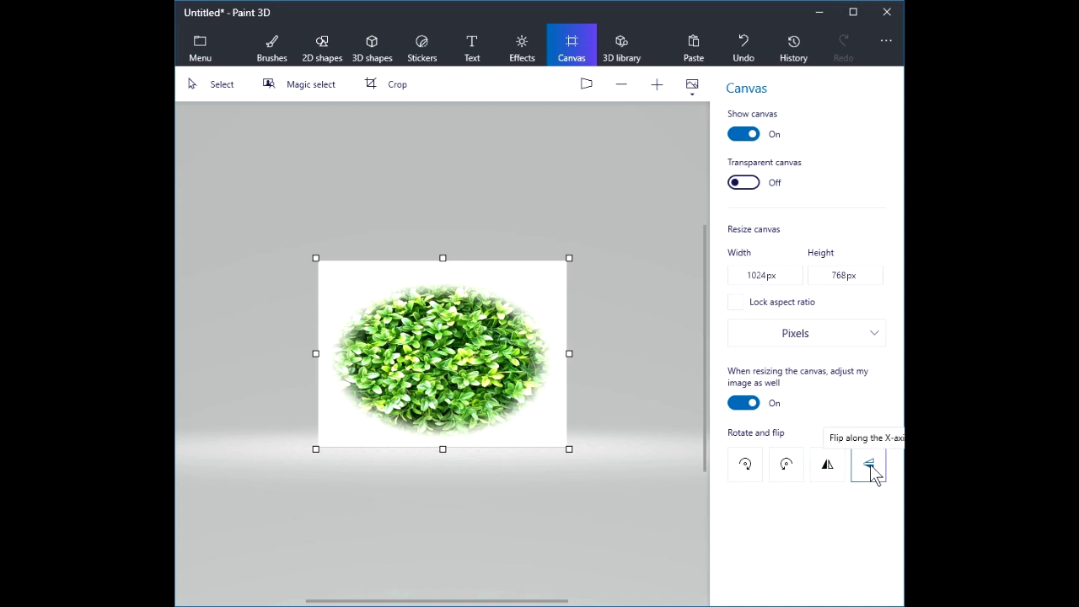
left_click(871, 472)
left_click(871, 473)
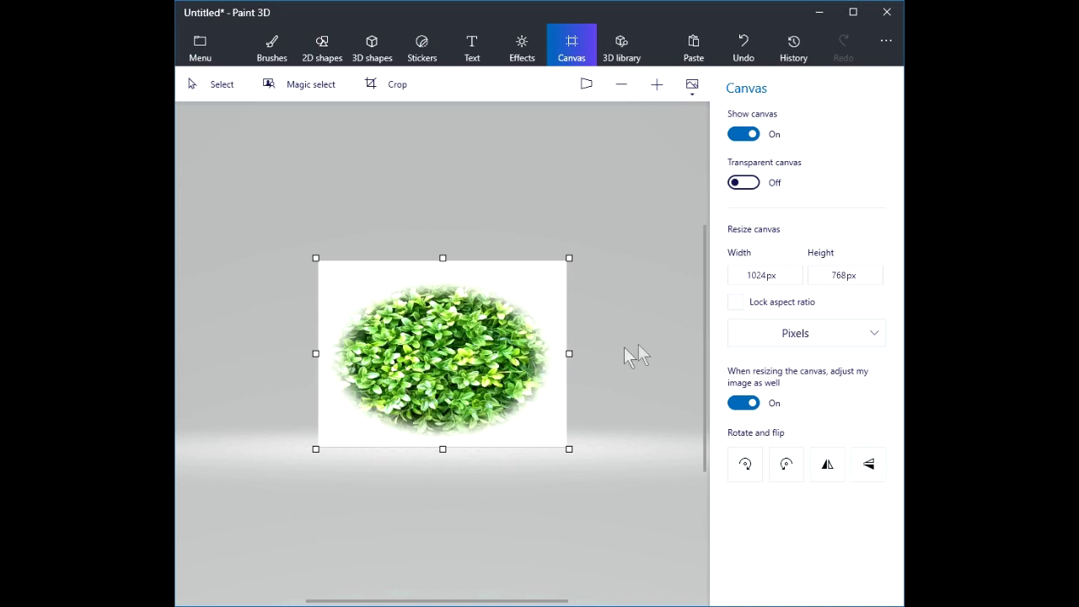
left_click(644, 305)
Add a brown matte dog model over the centre of the hedge and move it forward, away from the canvas.
left_click(367, 49)
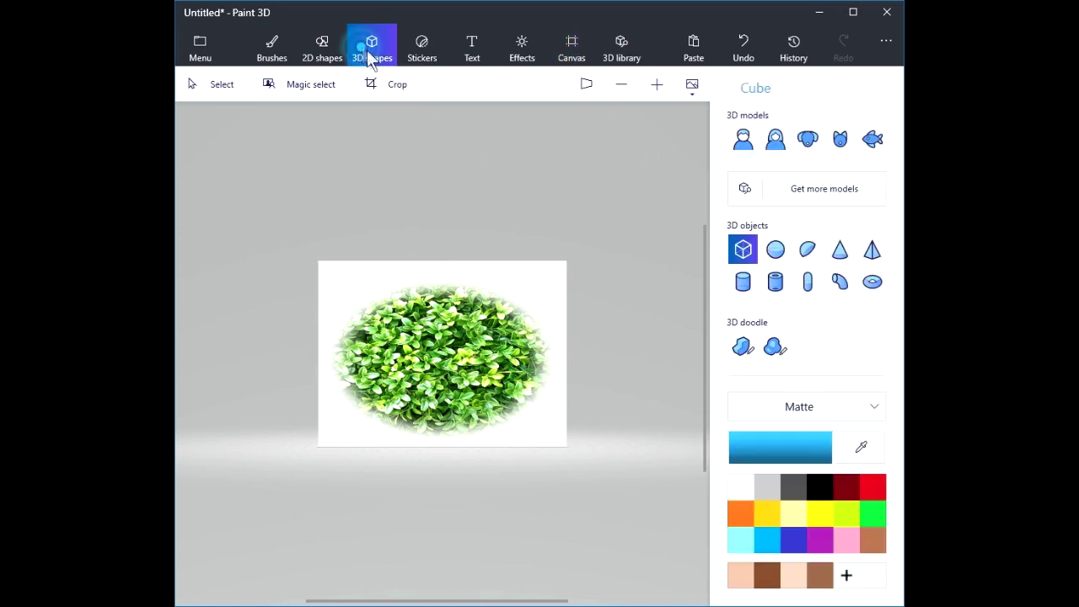
left_click(808, 141)
left_click(873, 544)
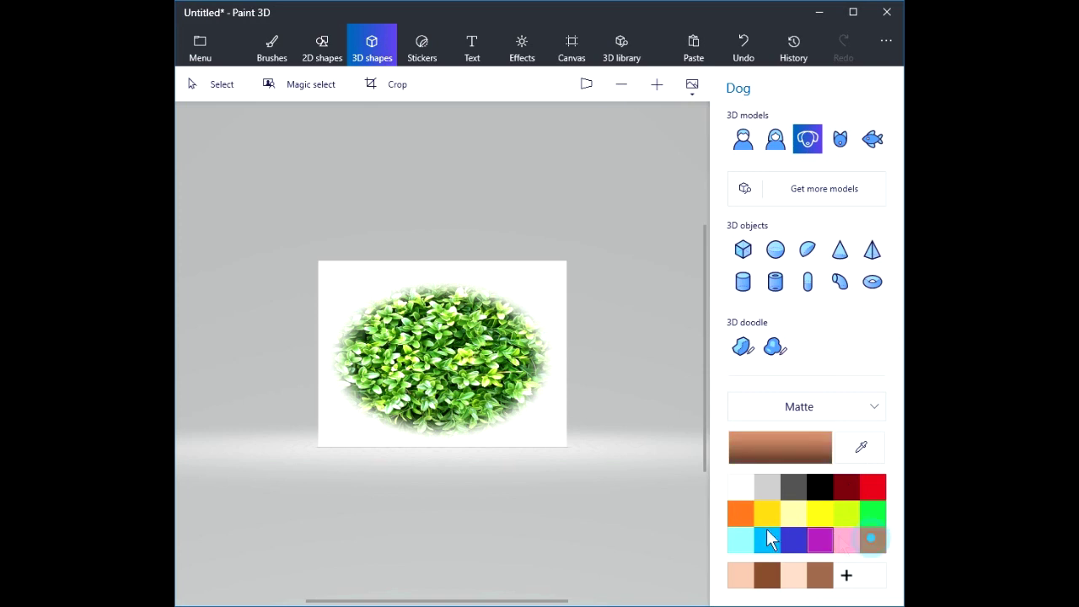
left_click_drag(423, 333, 558, 420)
left_click_drag(494, 370, 454, 369)
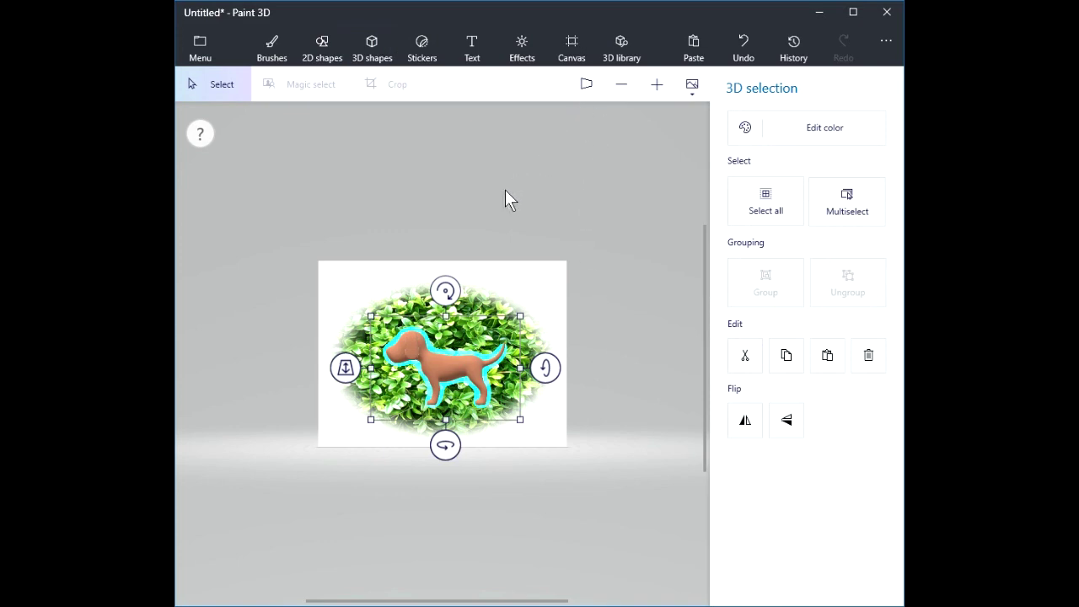
left_click_drag(345, 368, 374, 387)
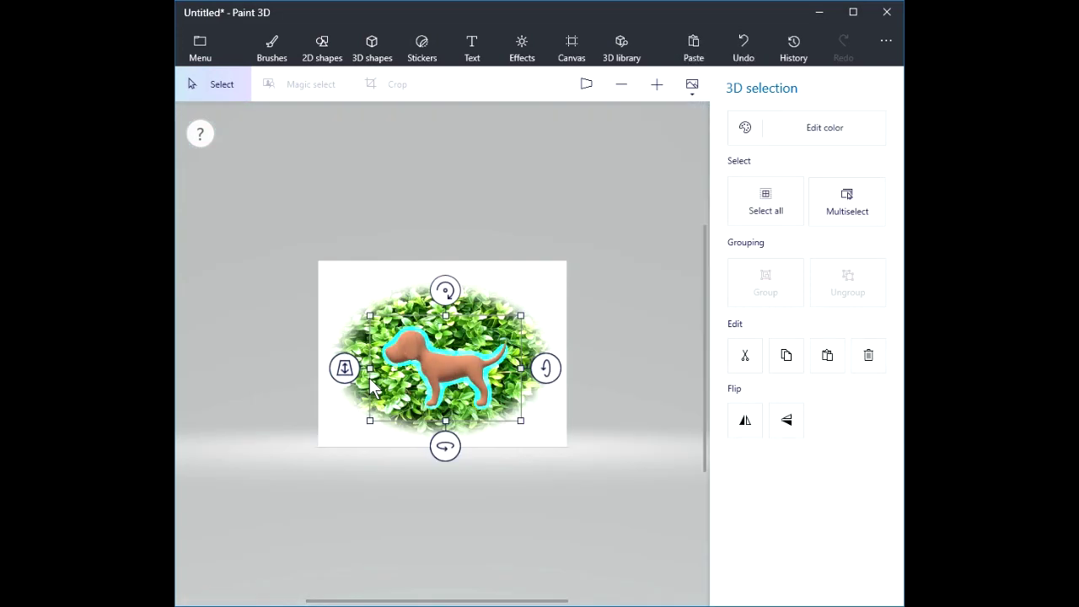
In 3D view, lower the dog to the canvas's bottom edge, turn it to face the hedge and shift it slightly back.
left_click(586, 84)
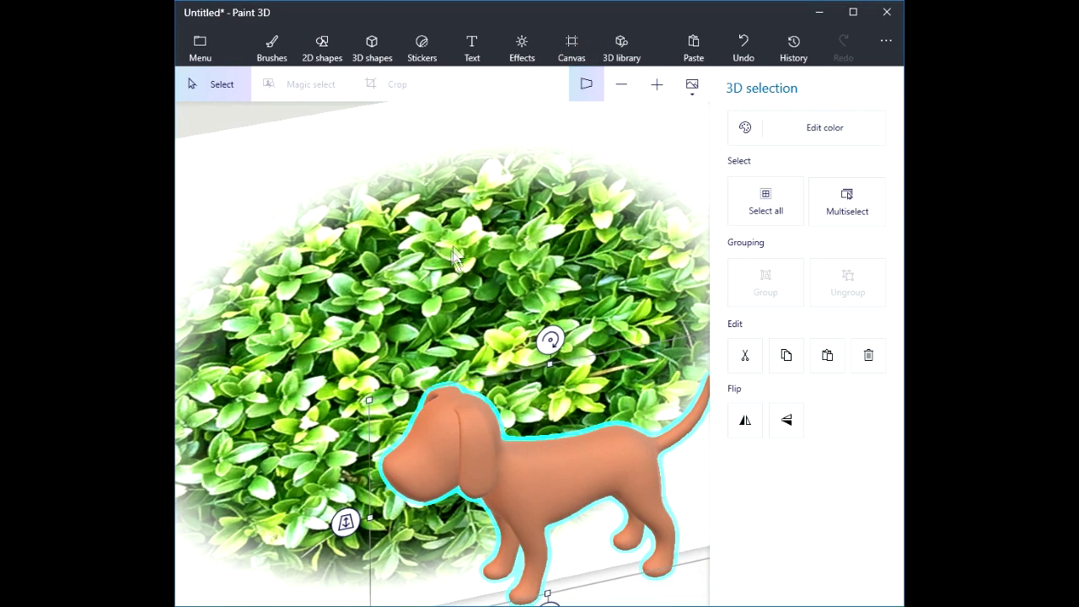
scroll(449, 251, "down", 2)
scroll(450, 251, "down", 3)
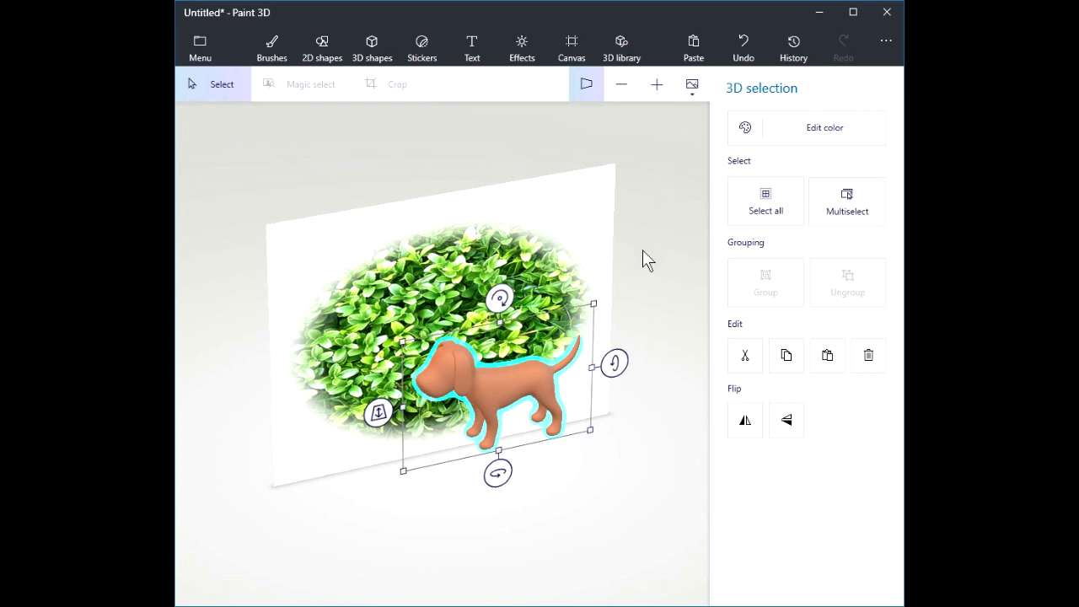
left_click_drag(642, 253, 450, 264)
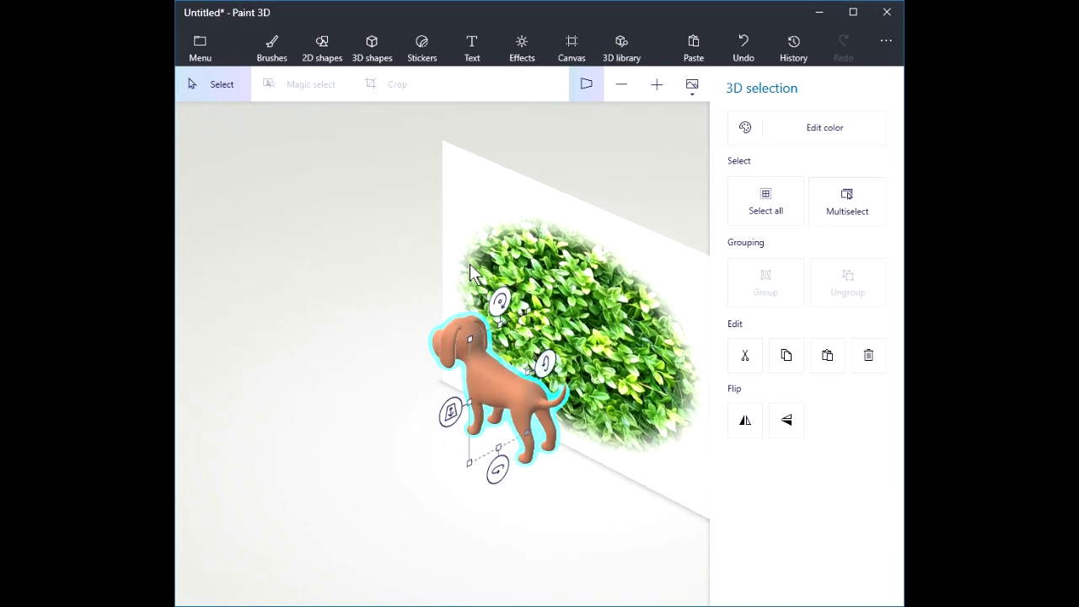
left_click_drag(486, 385, 516, 428)
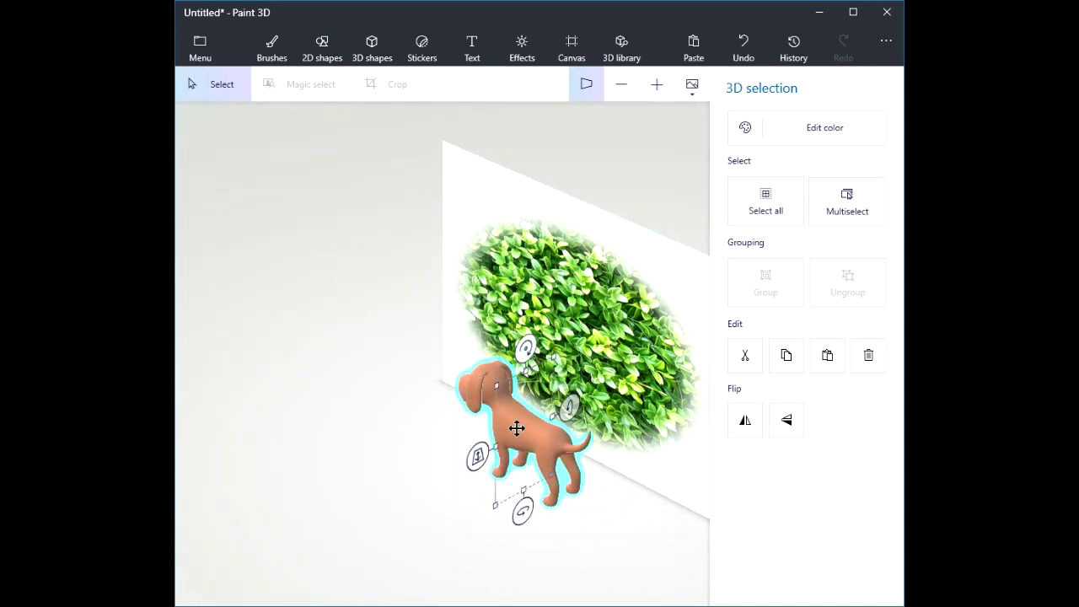
left_click_drag(522, 508, 418, 487)
left_click_drag(621, 315, 531, 320)
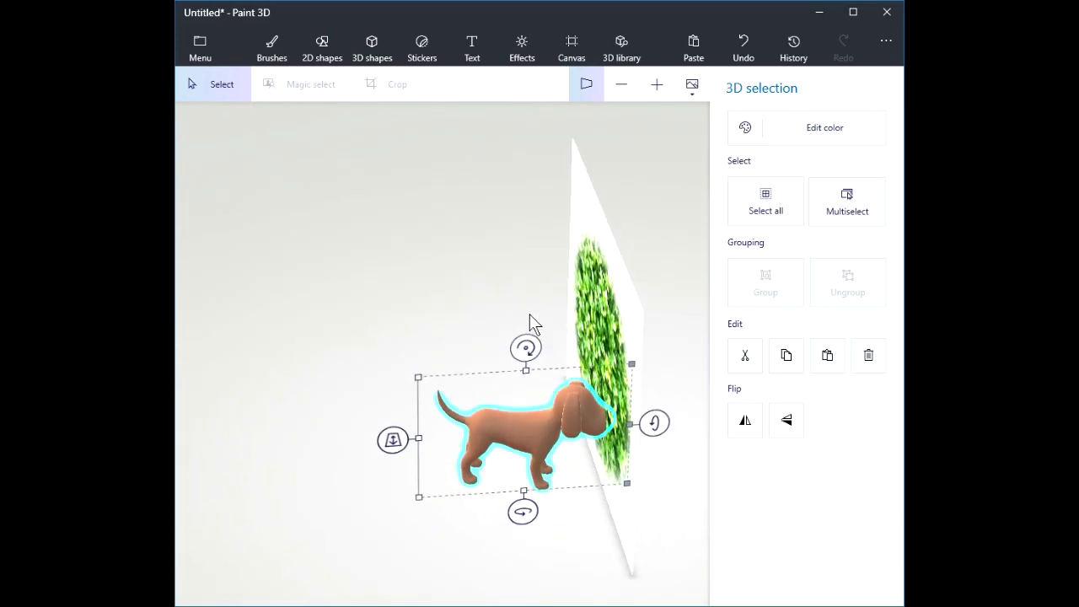
left_click_drag(534, 431, 538, 432)
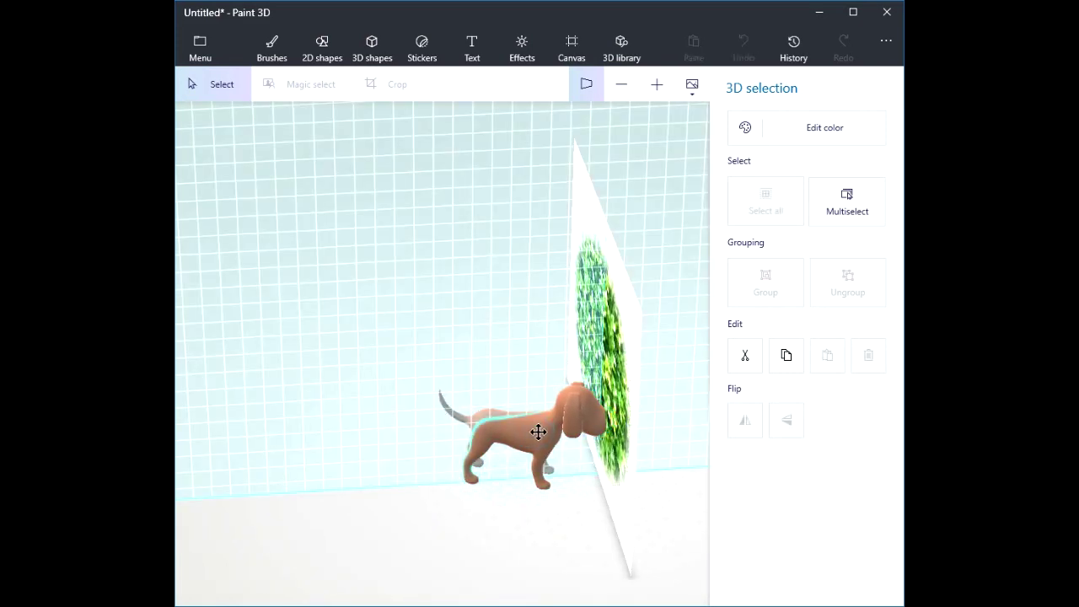
mouse_move(517, 432)
left_mouse_down()
mouse_move(559, 427)
mouse_move(520, 433)
left_mouse_up()
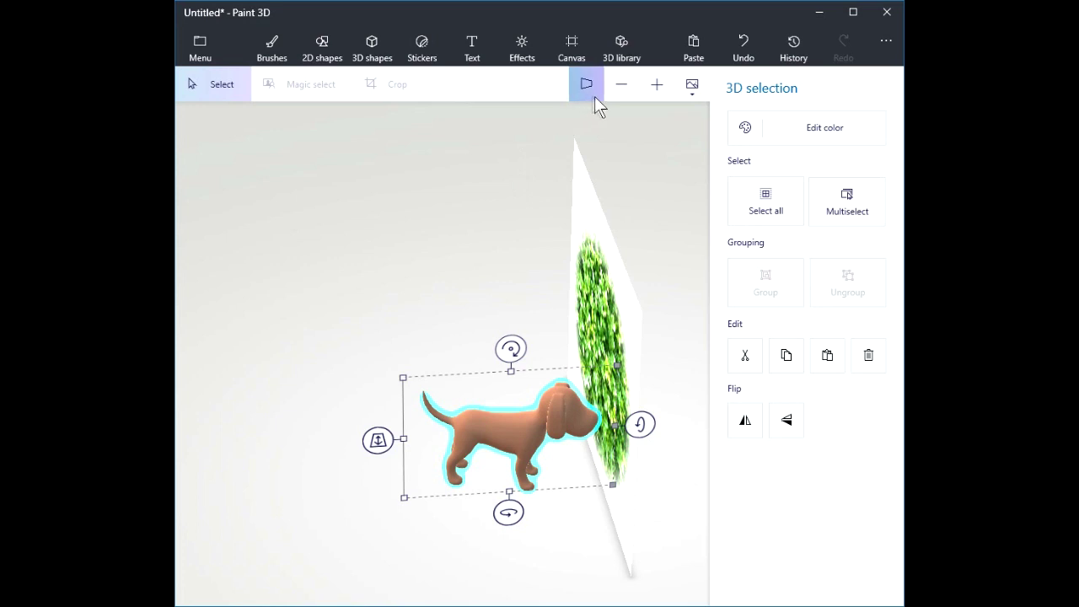
Reset the 3D view to its default angle, return to the 2D view and deselect the dog.
left_click(693, 89)
left_click(656, 154)
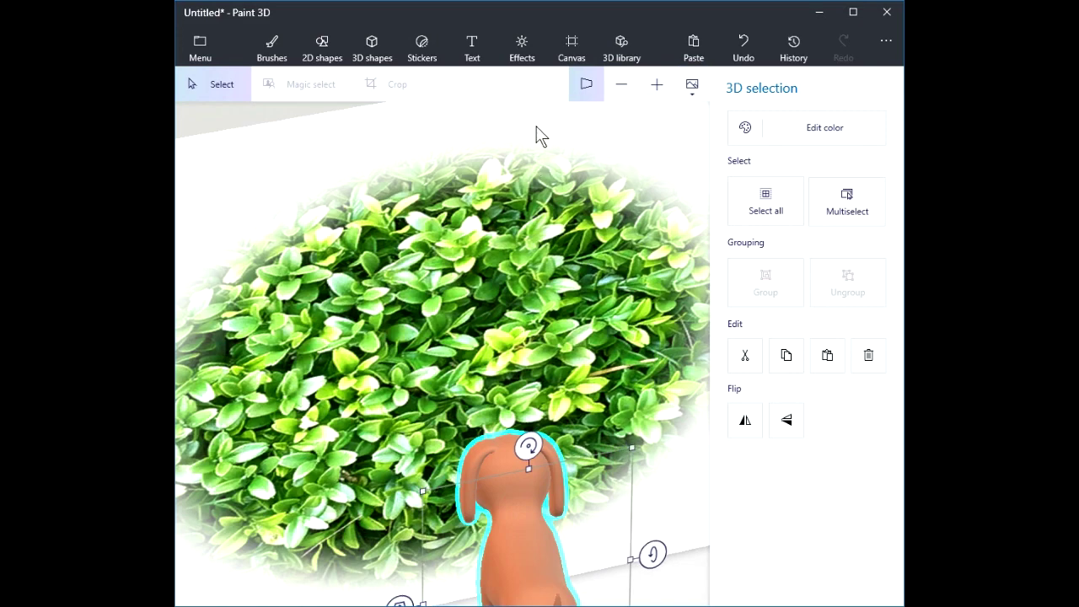
left_click(587, 87)
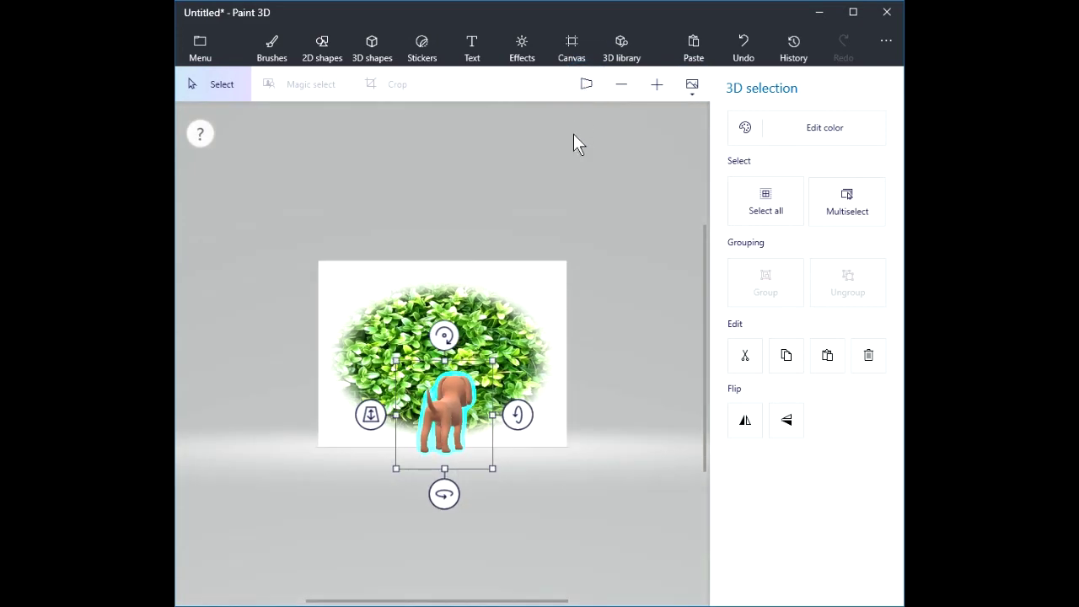
key("Escape")
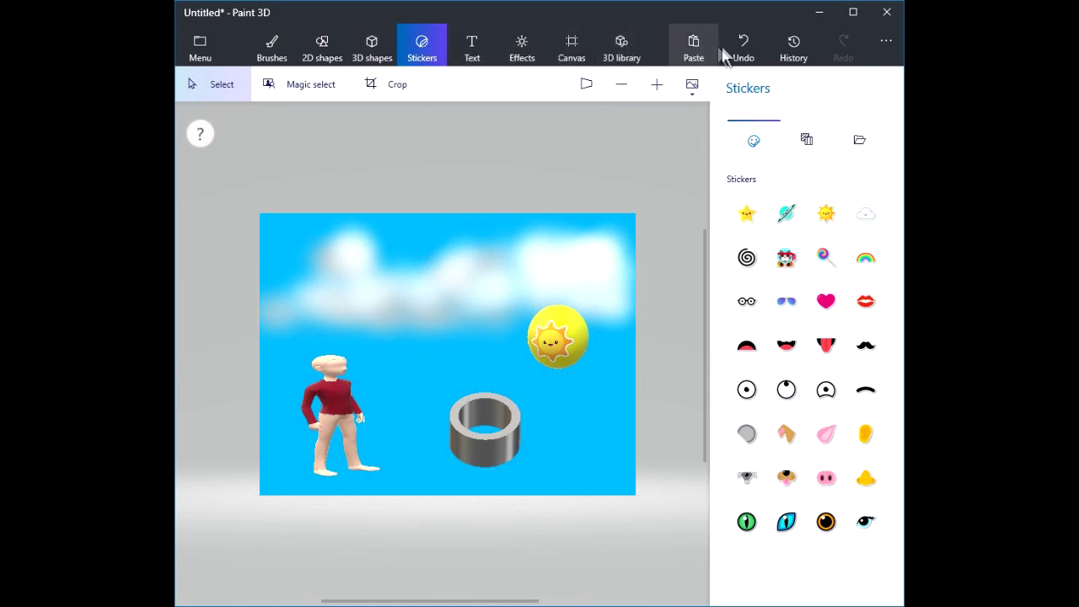
Review the drawing's recorded steps in the history, return to the latest step and close the history.
left_click(794, 48)
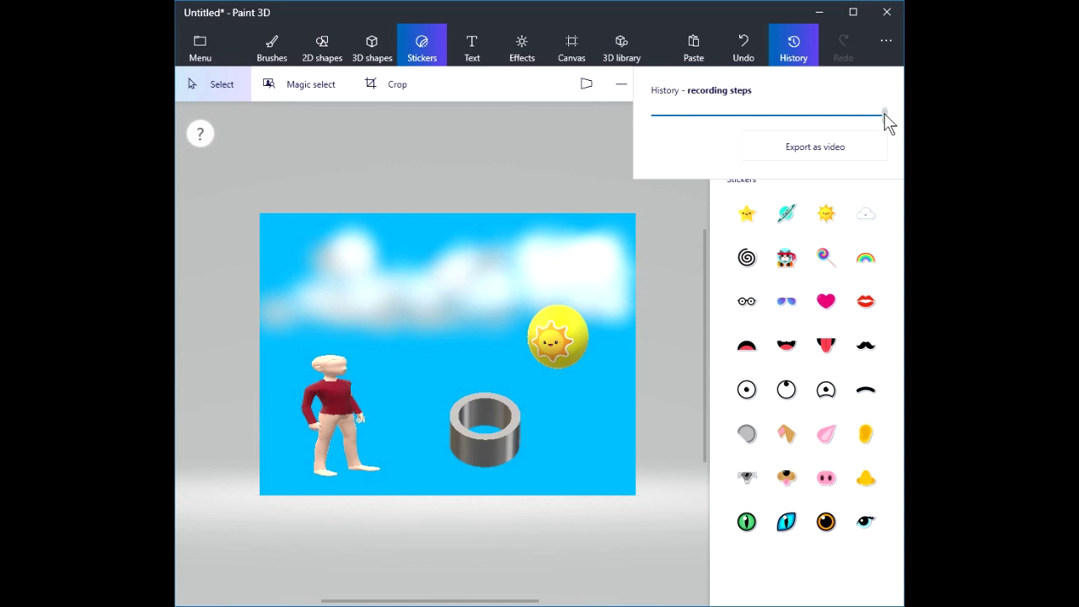
mouse_move(885, 115)
left_mouse_down()
mouse_move(647, 116)
mouse_move(902, 118)
mouse_move(645, 118)
mouse_move(897, 123)
left_mouse_up()
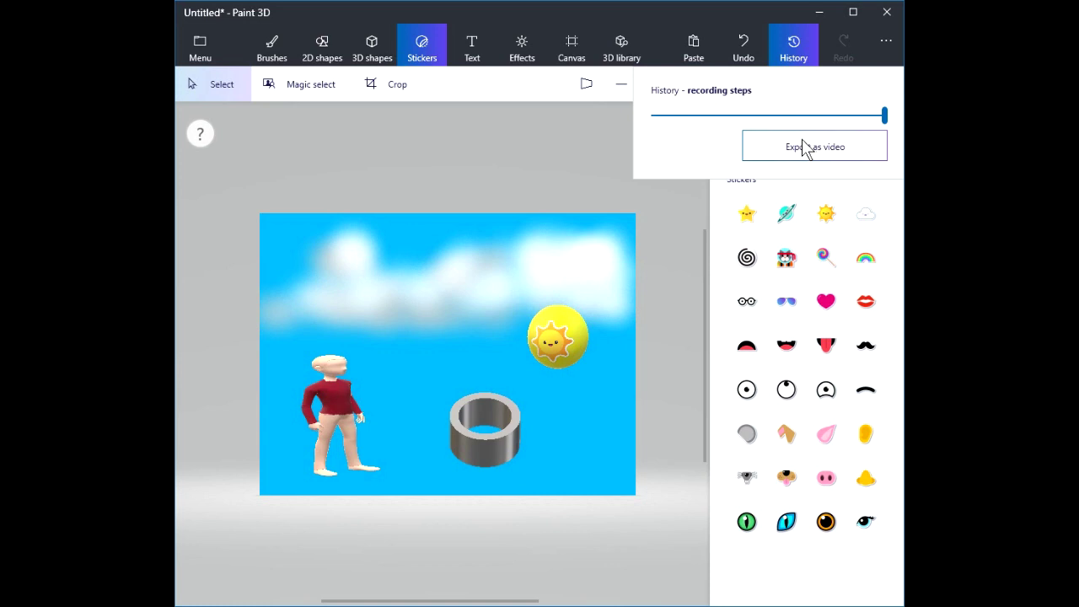
mouse_move(881, 120)
left_mouse_down()
mouse_move(646, 125)
mouse_move(893, 125)
left_mouse_up()
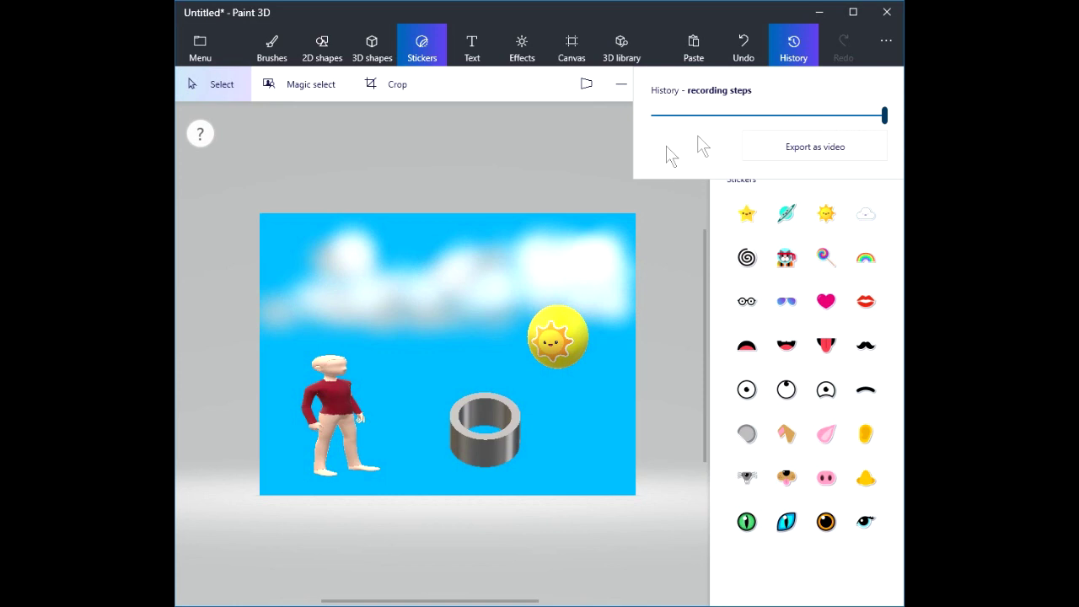
left_click(496, 166)
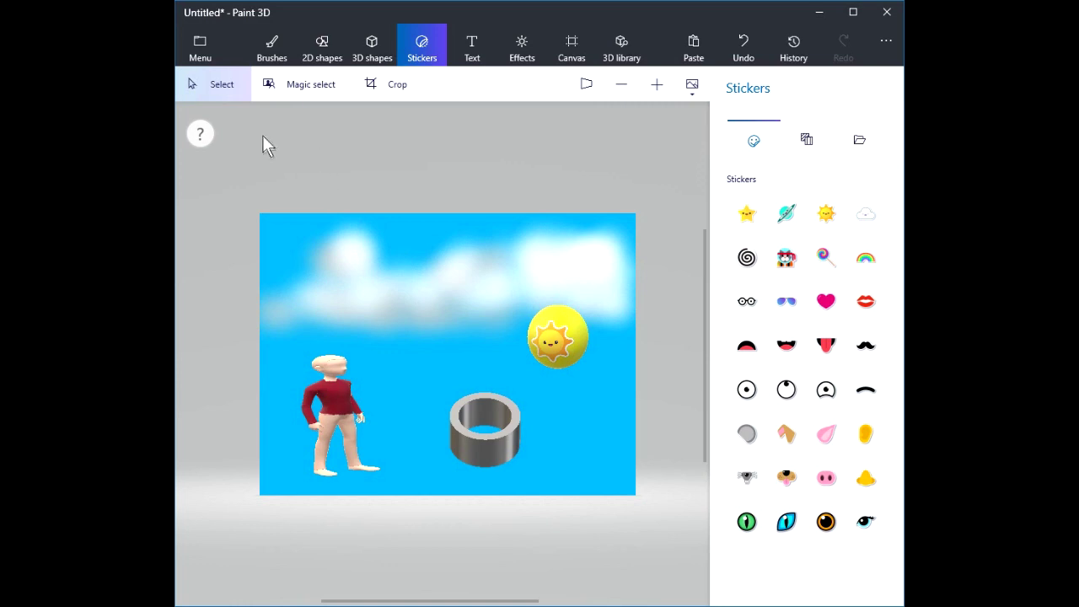
Look through the Save as, Print and Settings options.
left_click(198, 46)
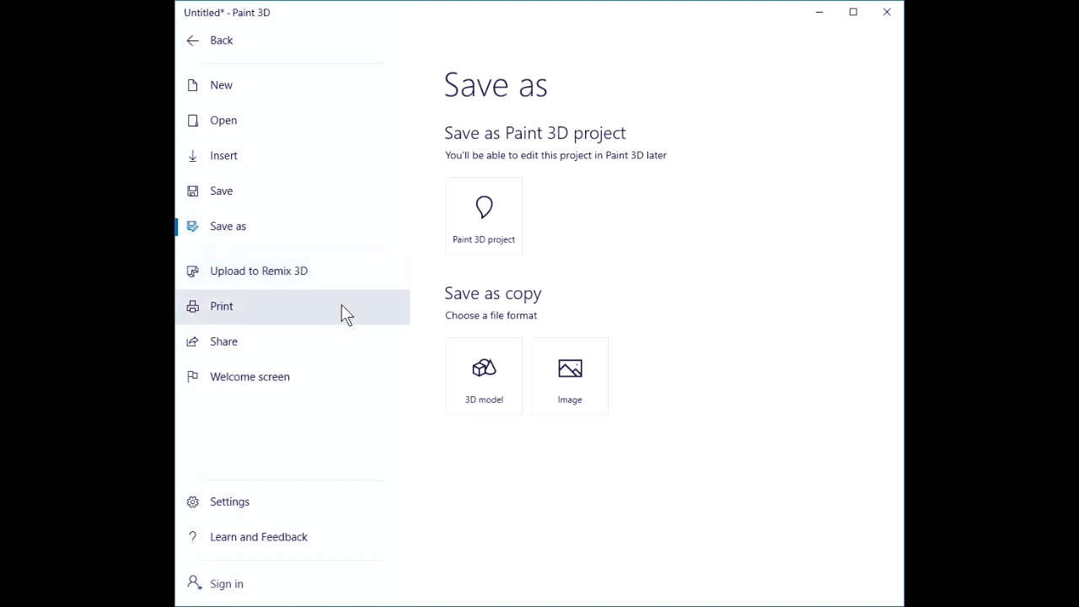
left_click(257, 309)
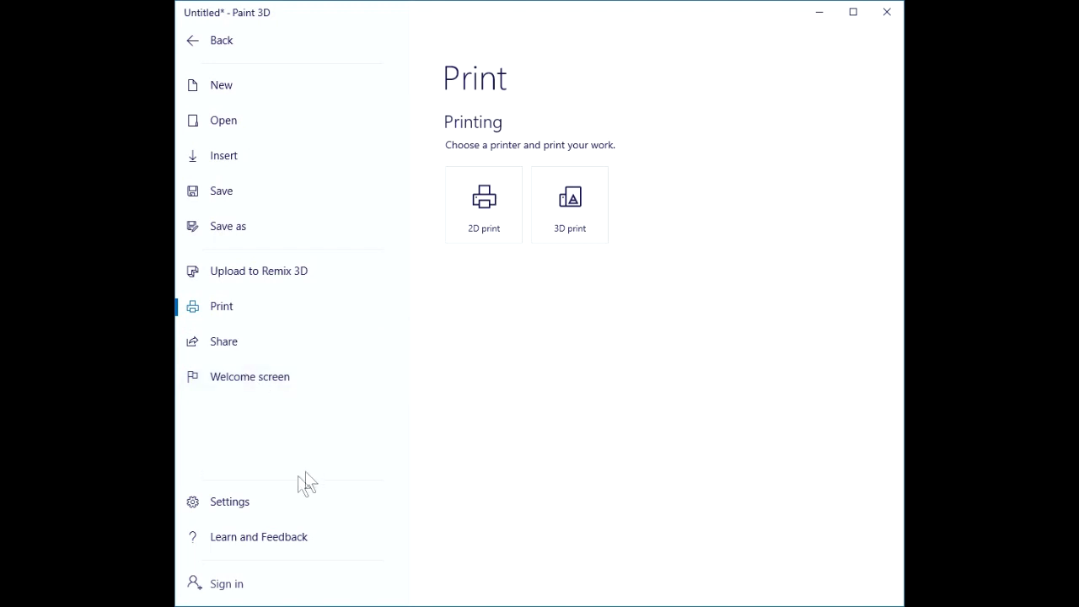
left_click(238, 504)
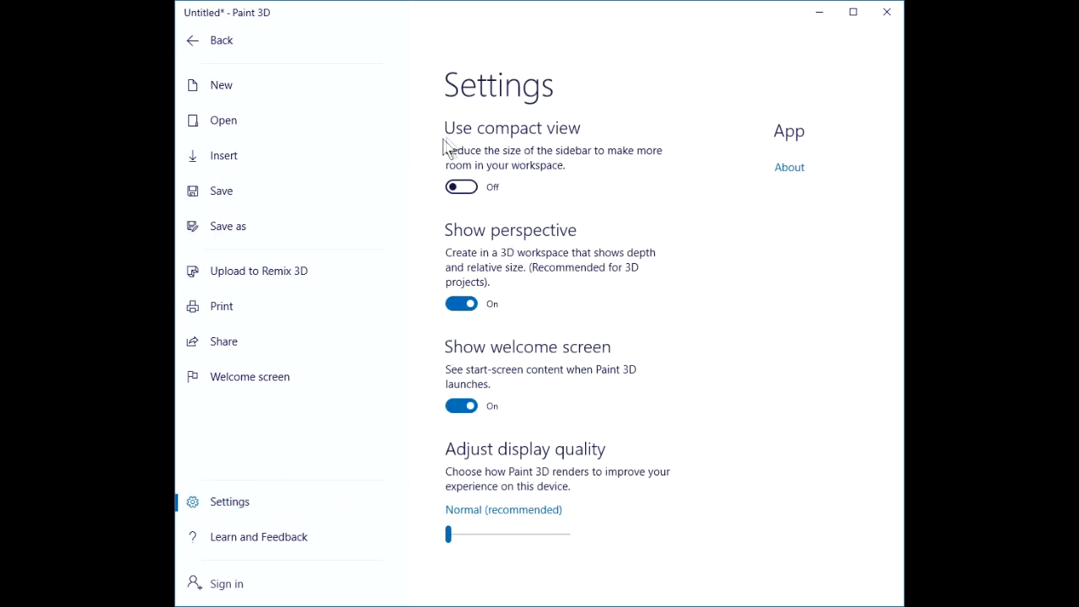
Browse the Learn and Feedback page's tutorial, support, blog and feedback sections, ending back at Video tutorials.
left_click(257, 536)
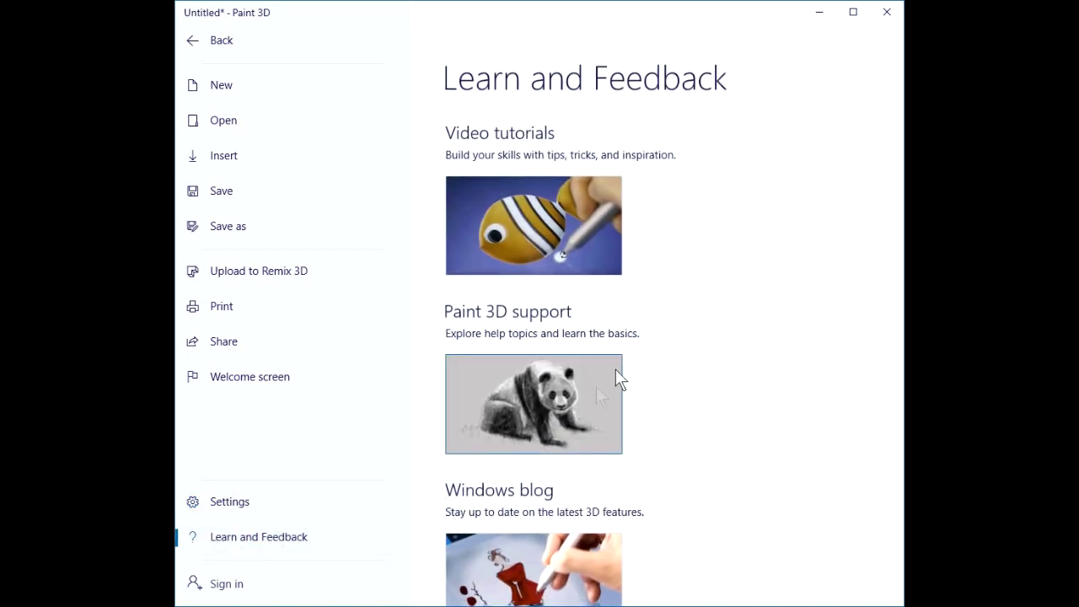
scroll(746, 234, "down", 2)
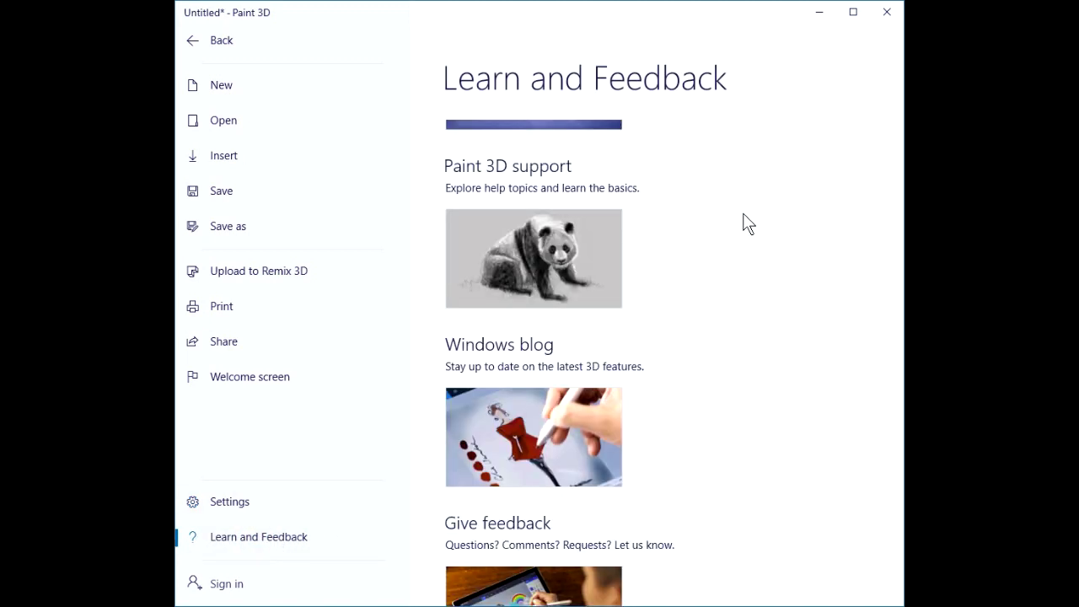
scroll(744, 224, "down", 1)
scroll(742, 233, "up", 3)
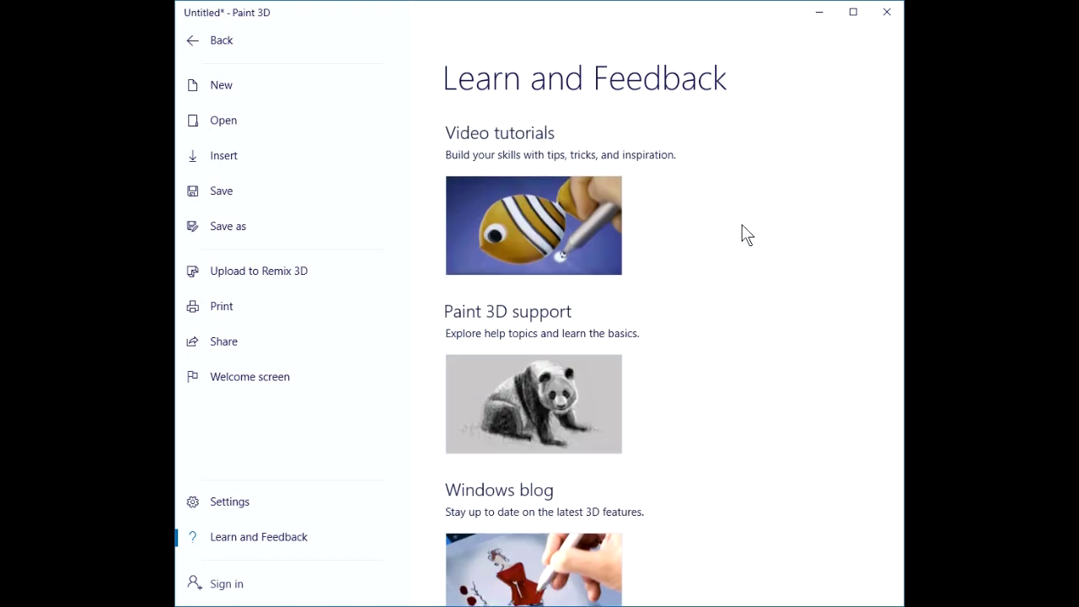
scroll(741, 228, "down", 3)
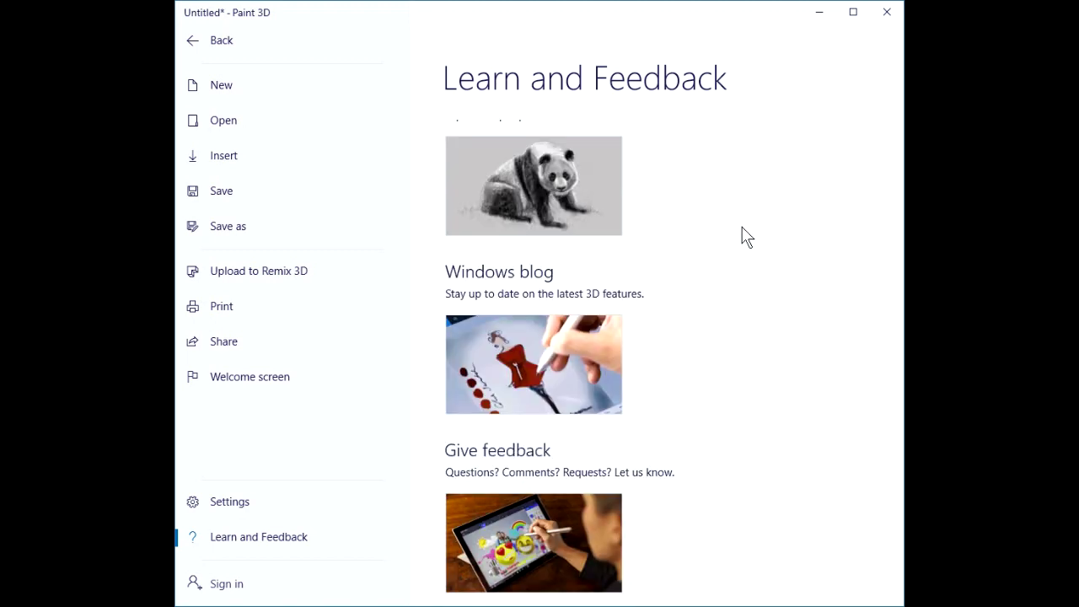
scroll(739, 229, "up", 3)
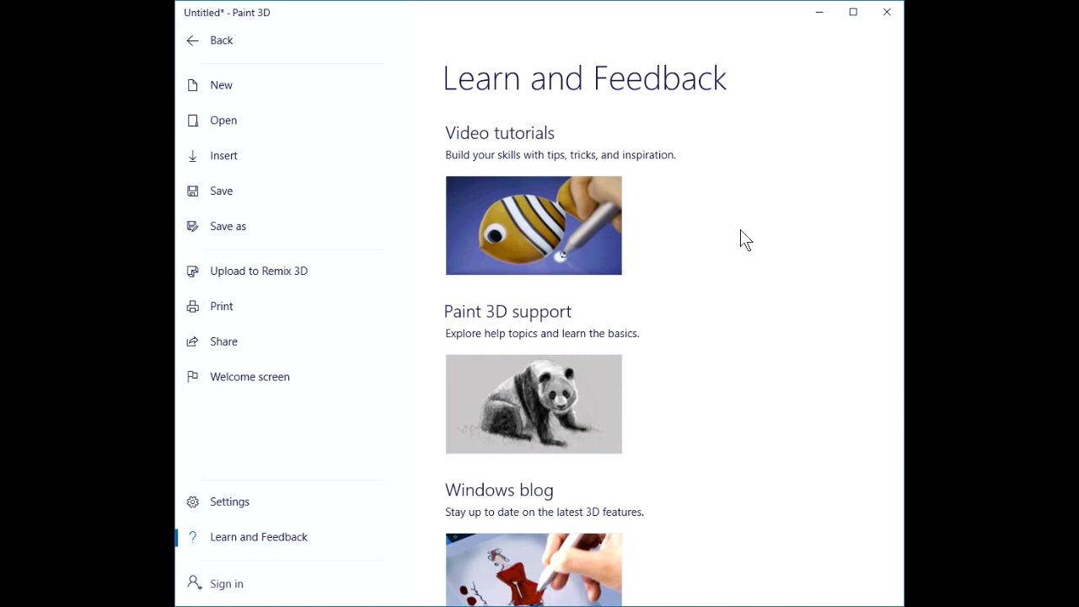